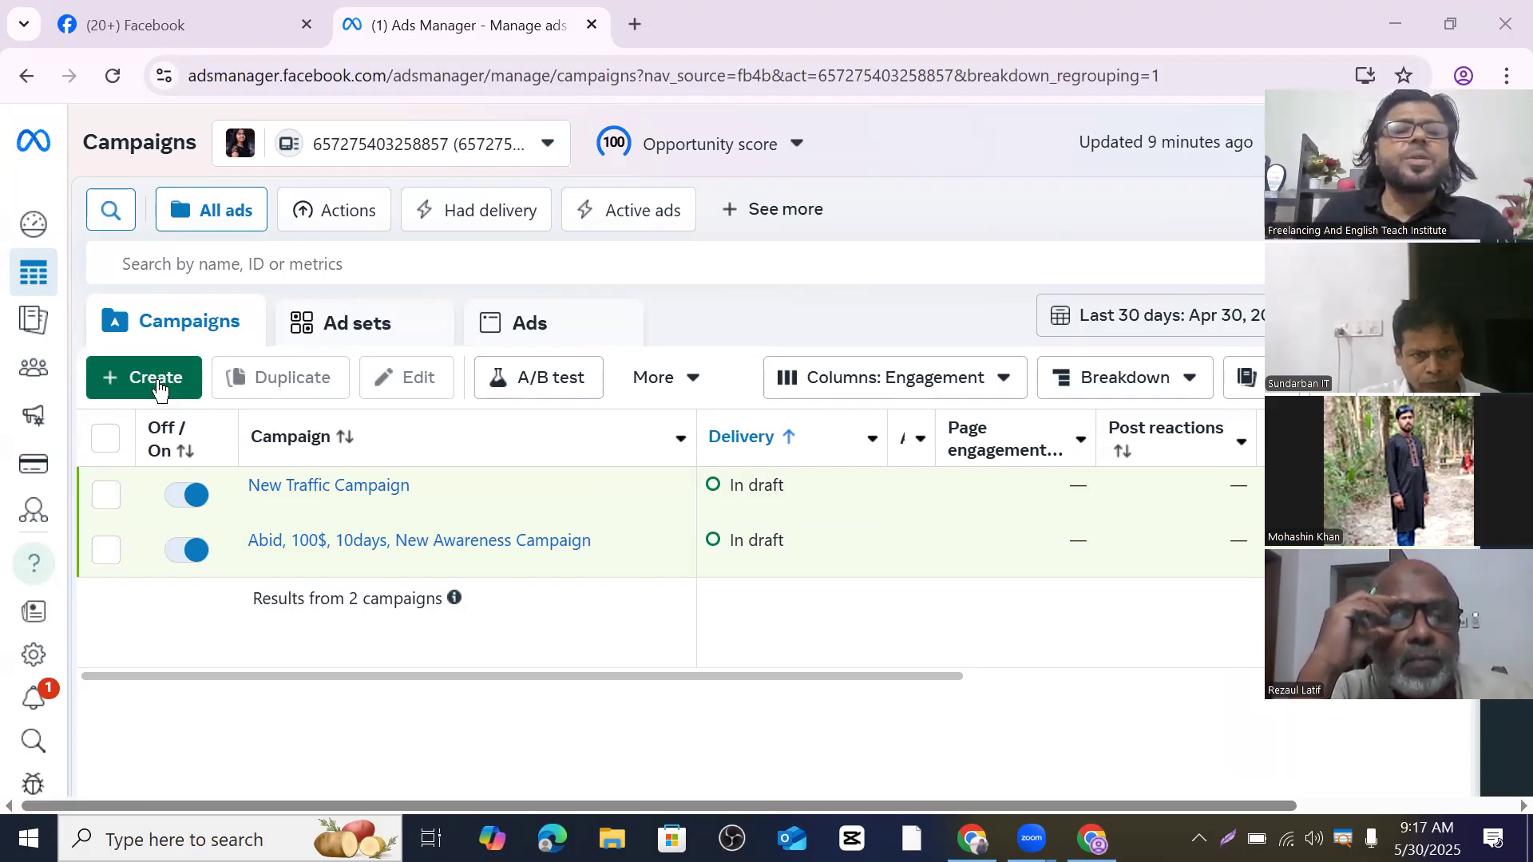
# - Create a new campaign with the Engagement objective using the Manual engagement campaign setup
pyautogui.click(157, 385)
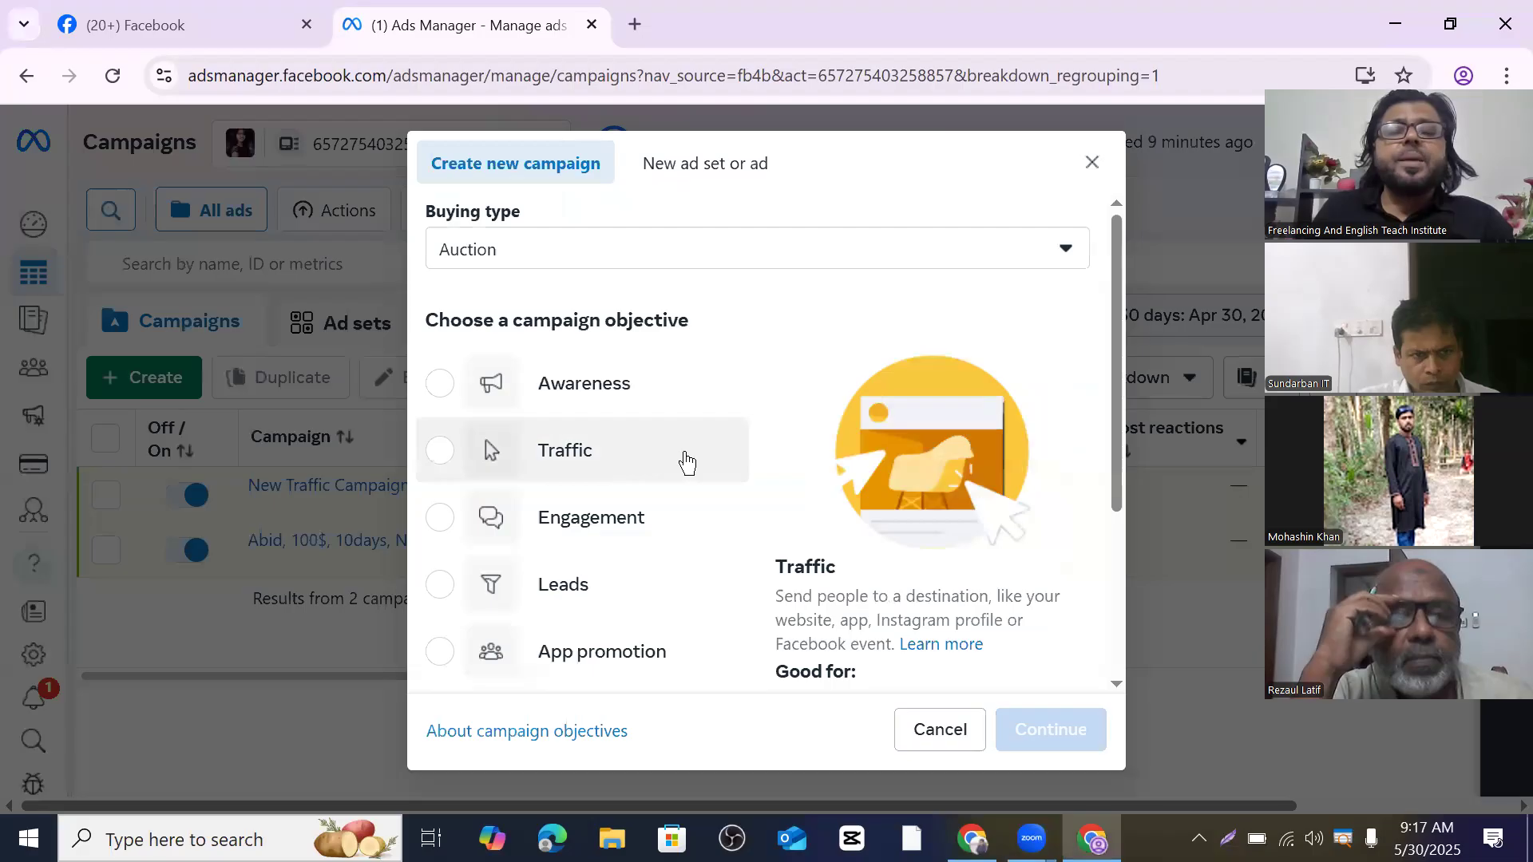
pyautogui.scroll(-1, 619, 409)
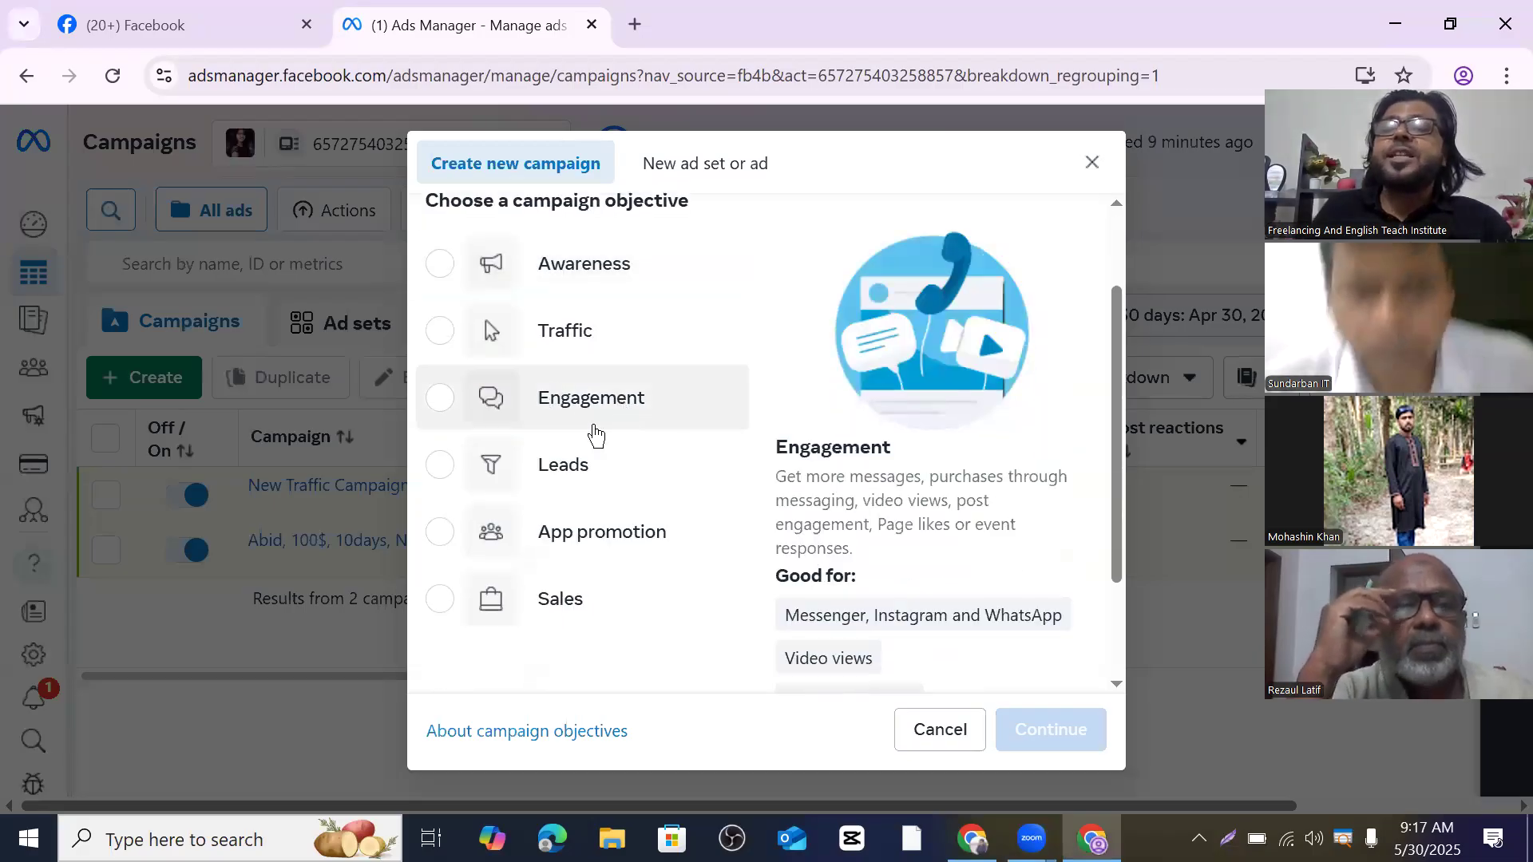
pyautogui.scroll(1, 636, 463)
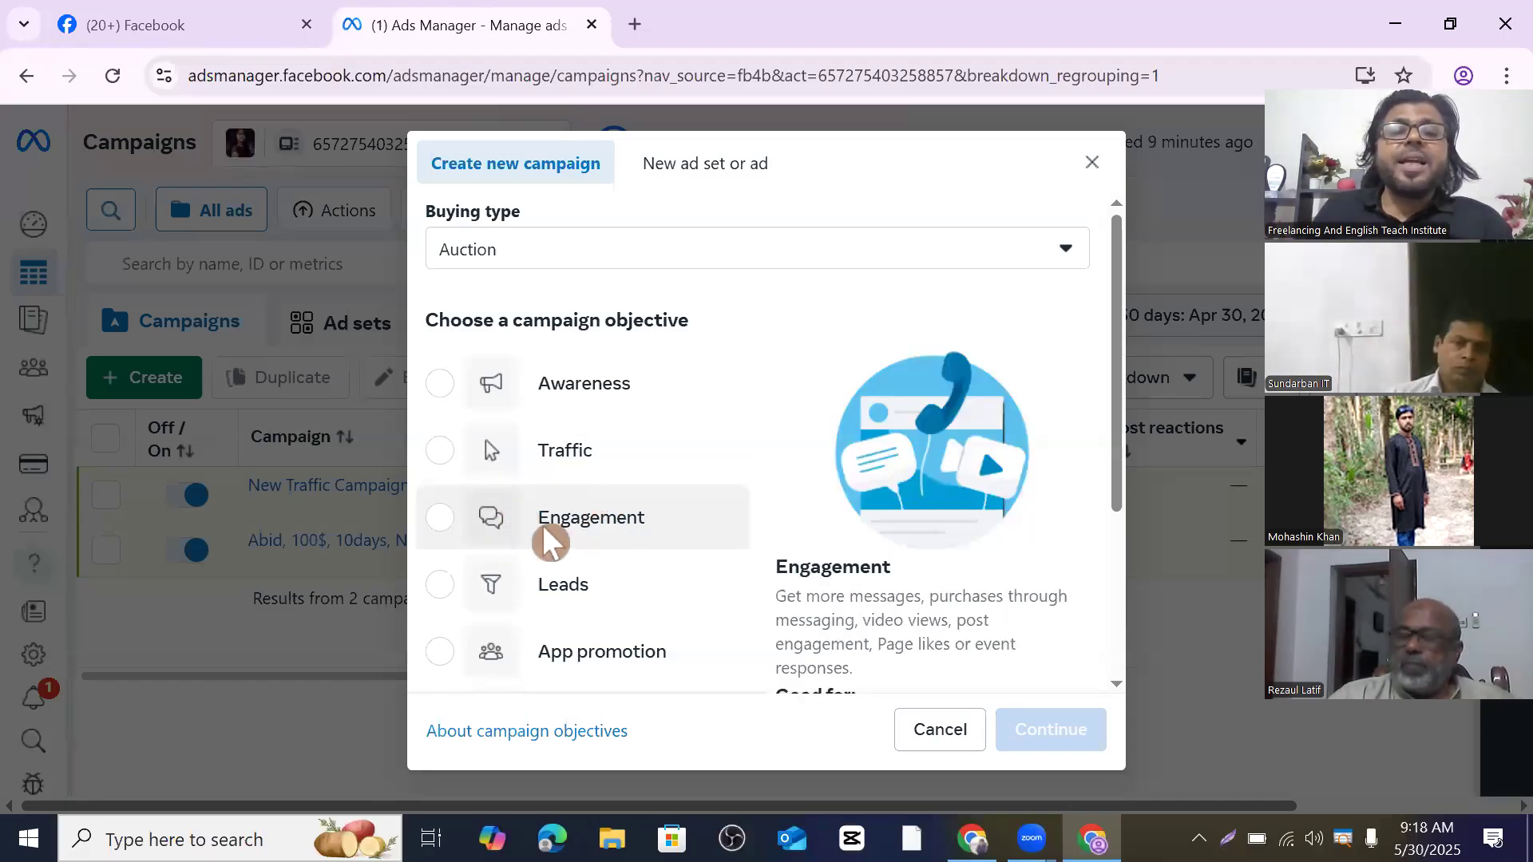
pyautogui.click(442, 519)
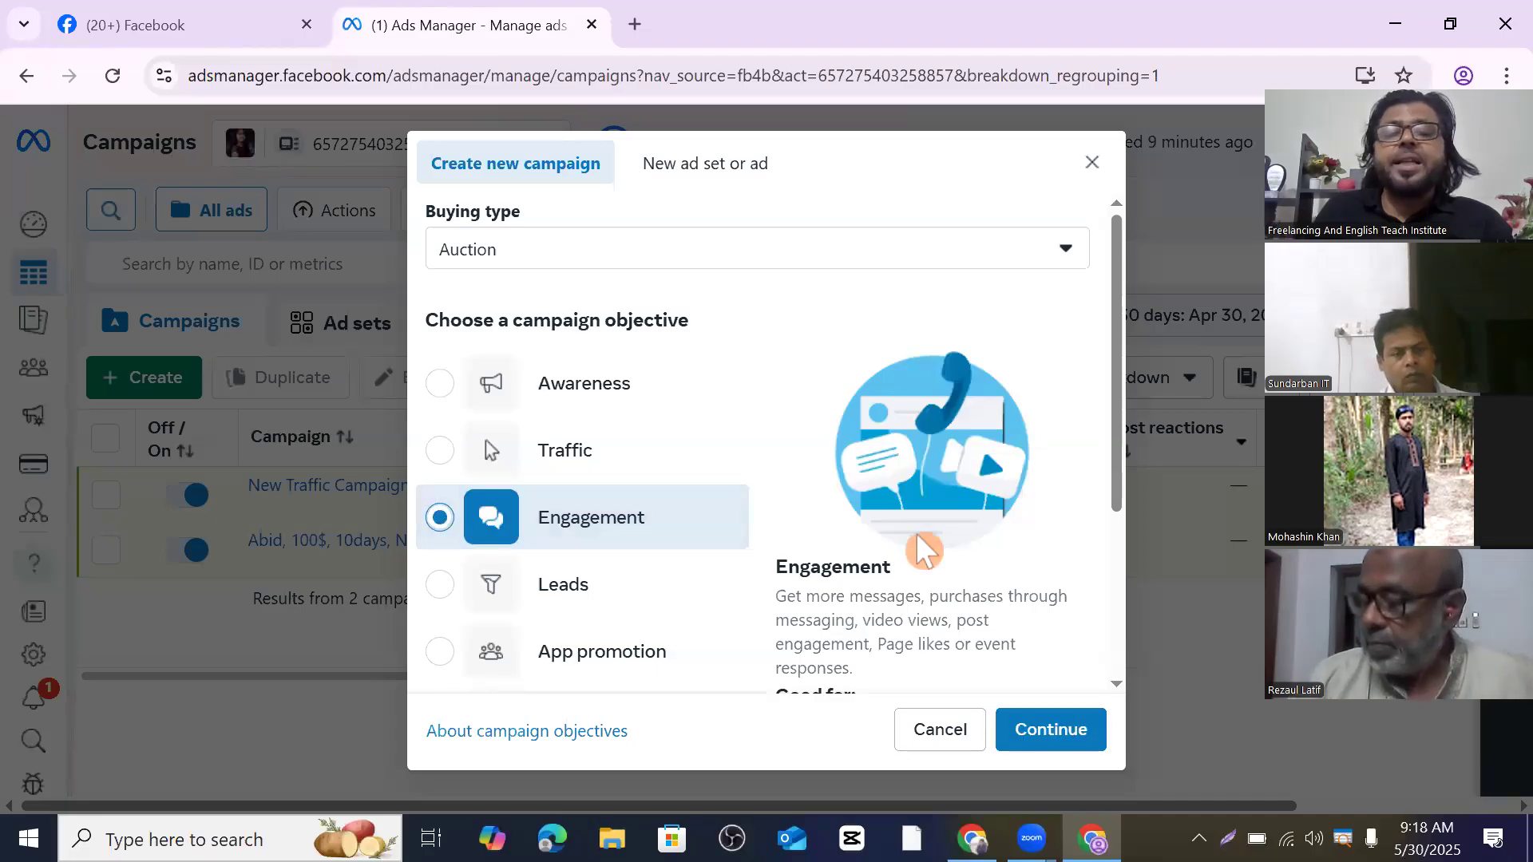
pyautogui.scroll(-3, 447, 520)
pyautogui.scroll(-1, 961, 540)
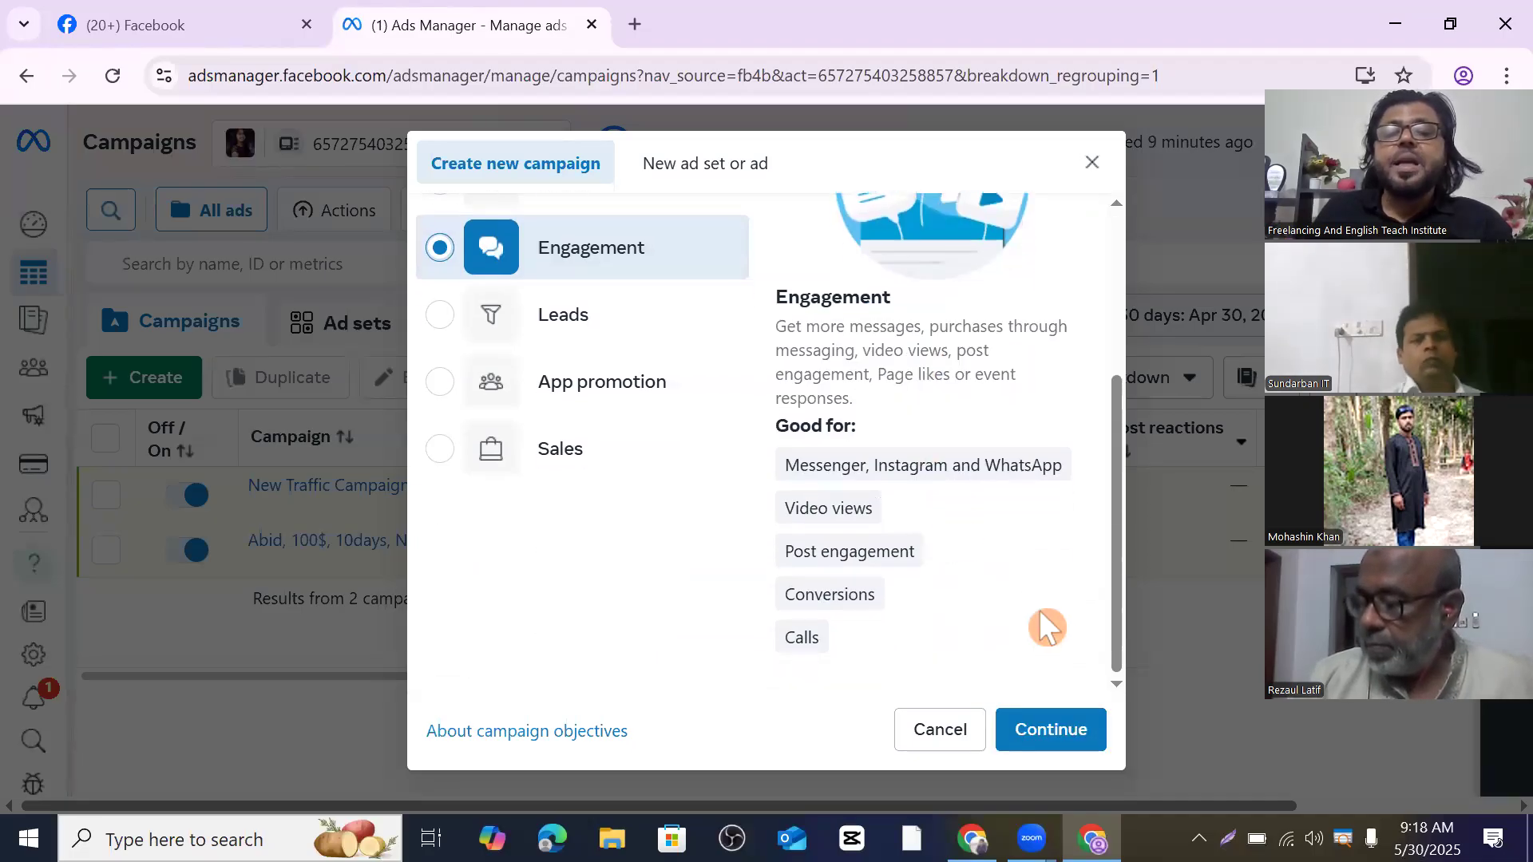
pyautogui.click(1054, 708)
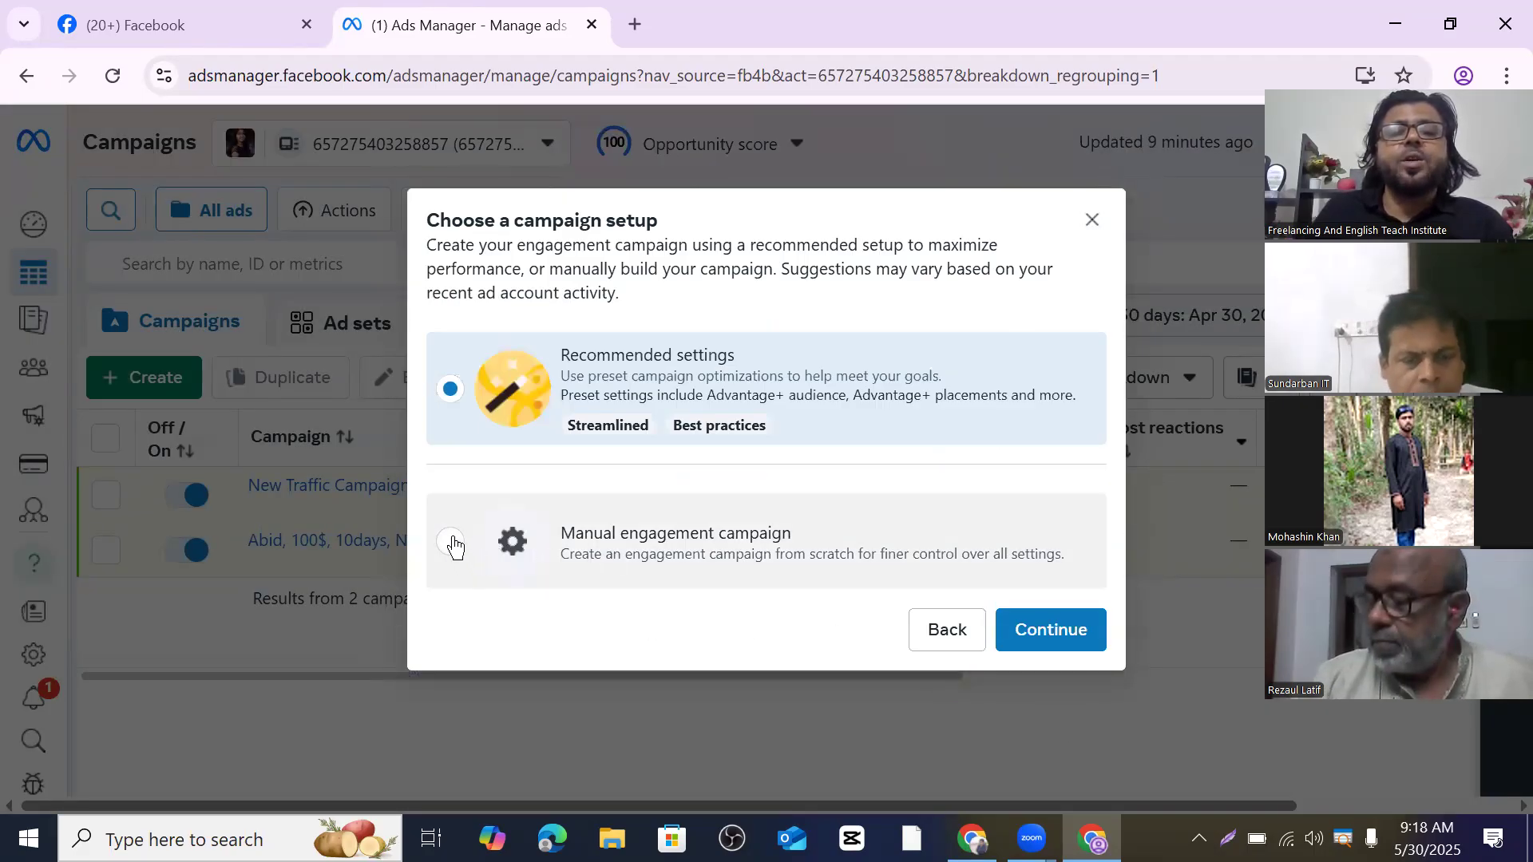
pyautogui.click(452, 543)
pyautogui.click(1068, 630)
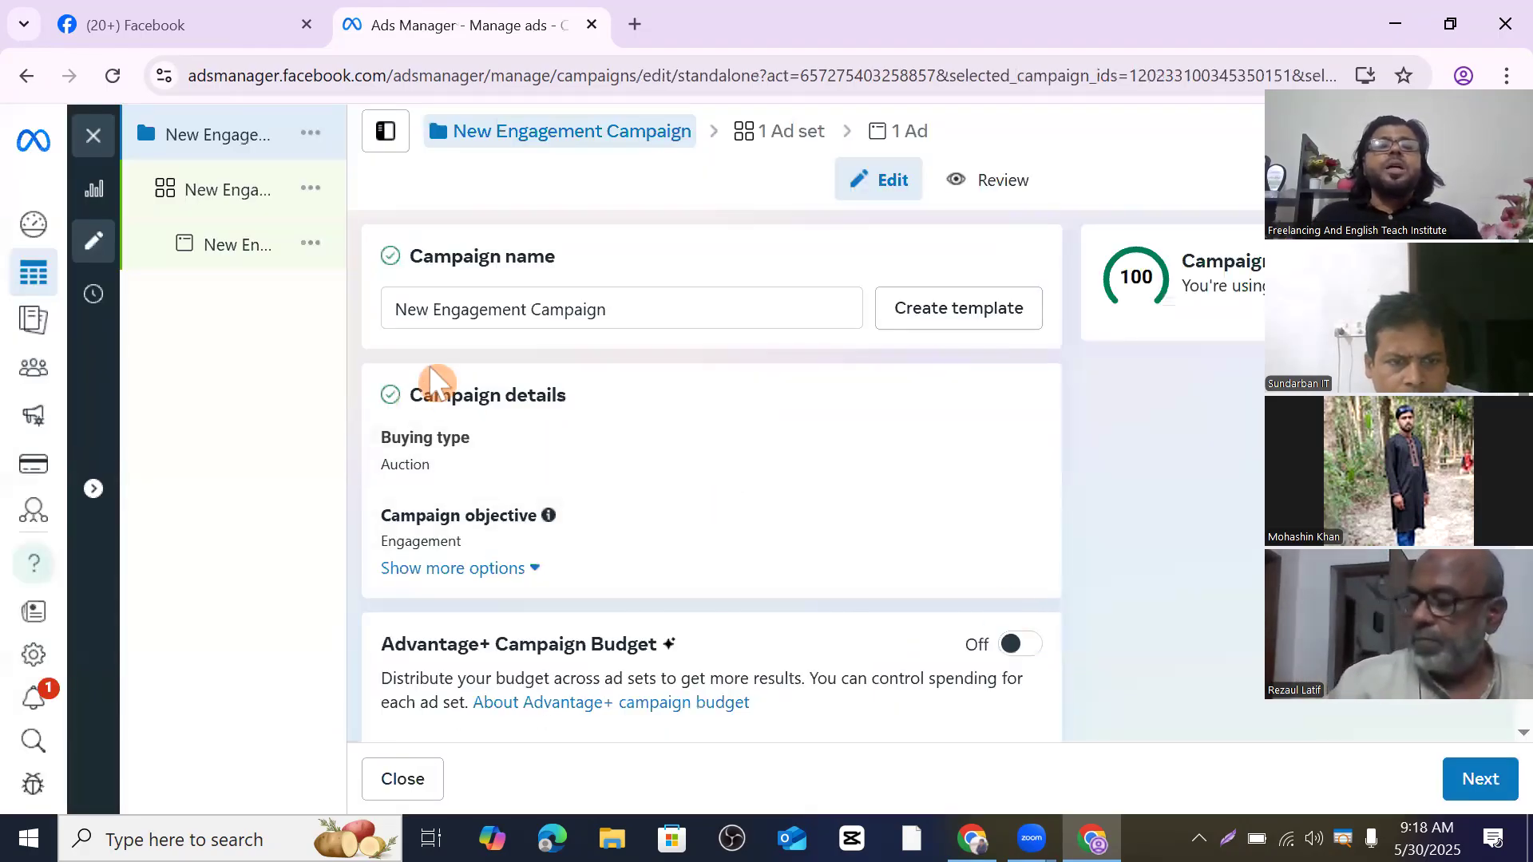
# - Turn on the Advantage+ Campaign Budget toggle in the New Engagement Campaign form
pyautogui.click(443, 307)
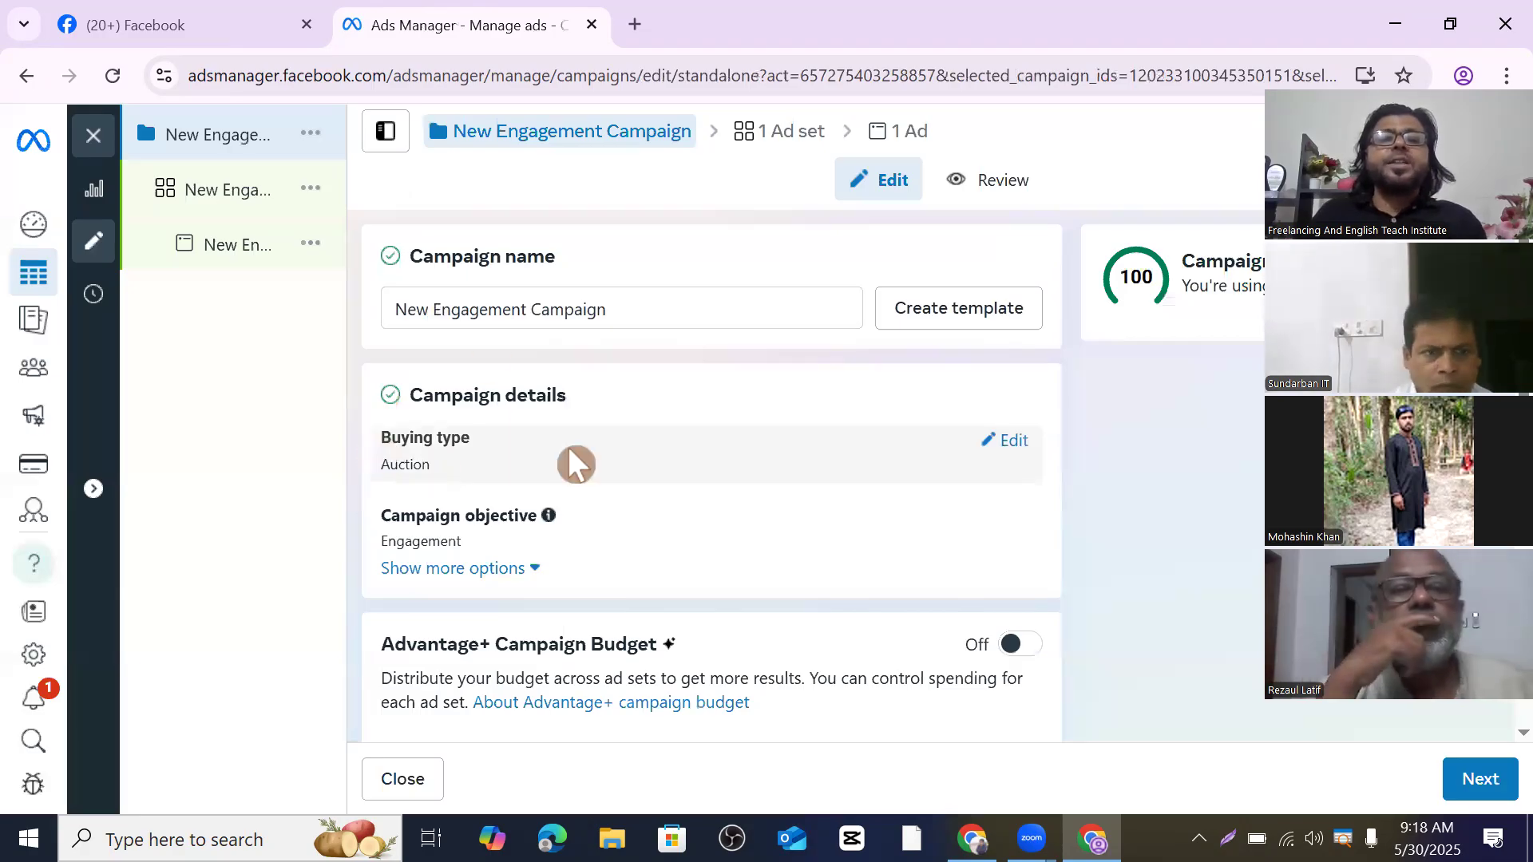
pyautogui.scroll(-1, 581, 464)
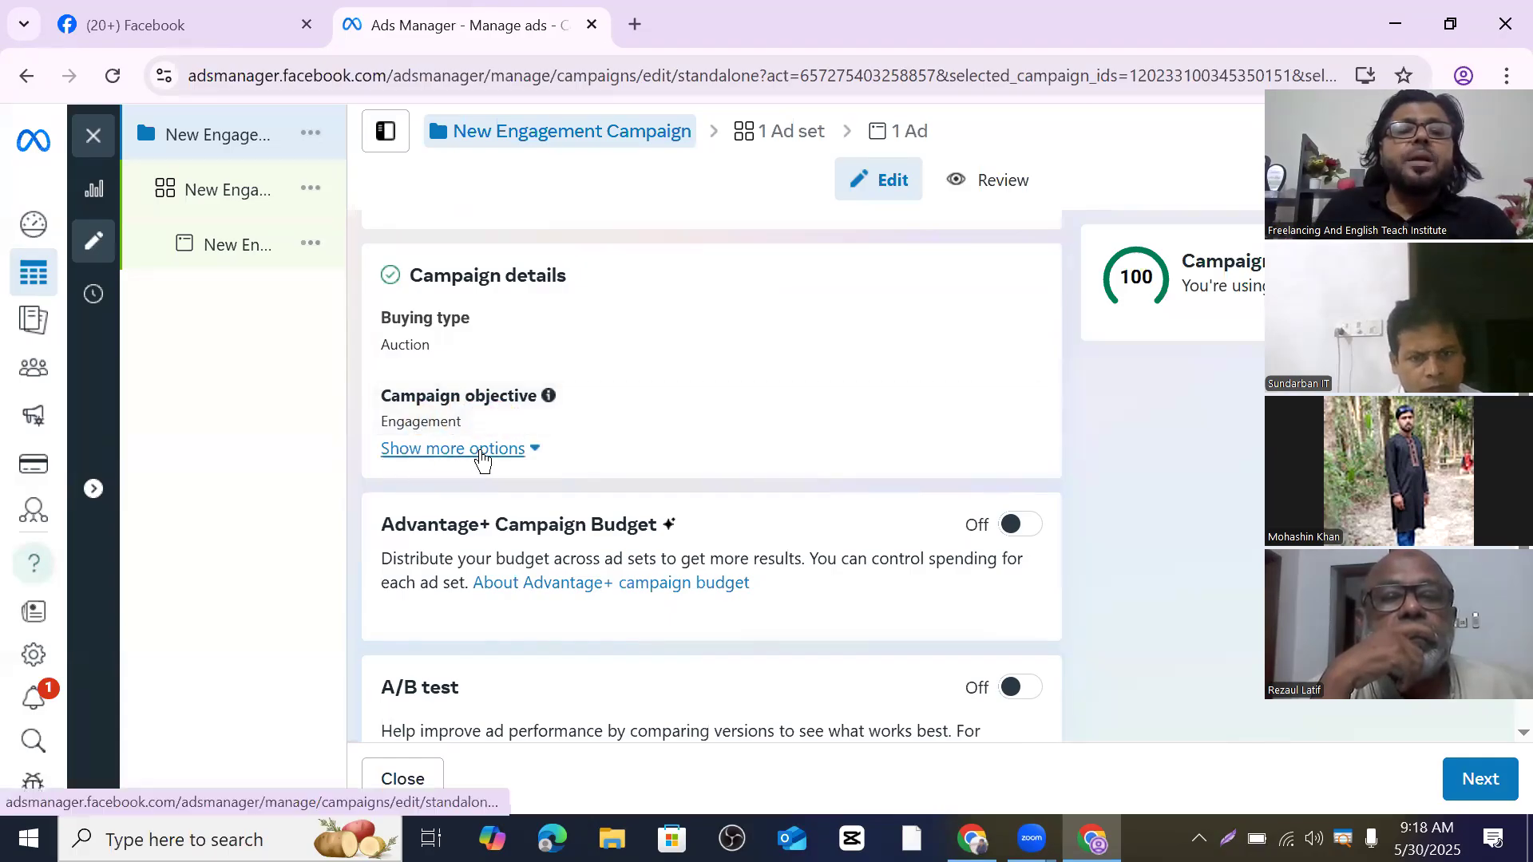
pyautogui.scroll(-1, 507, 438)
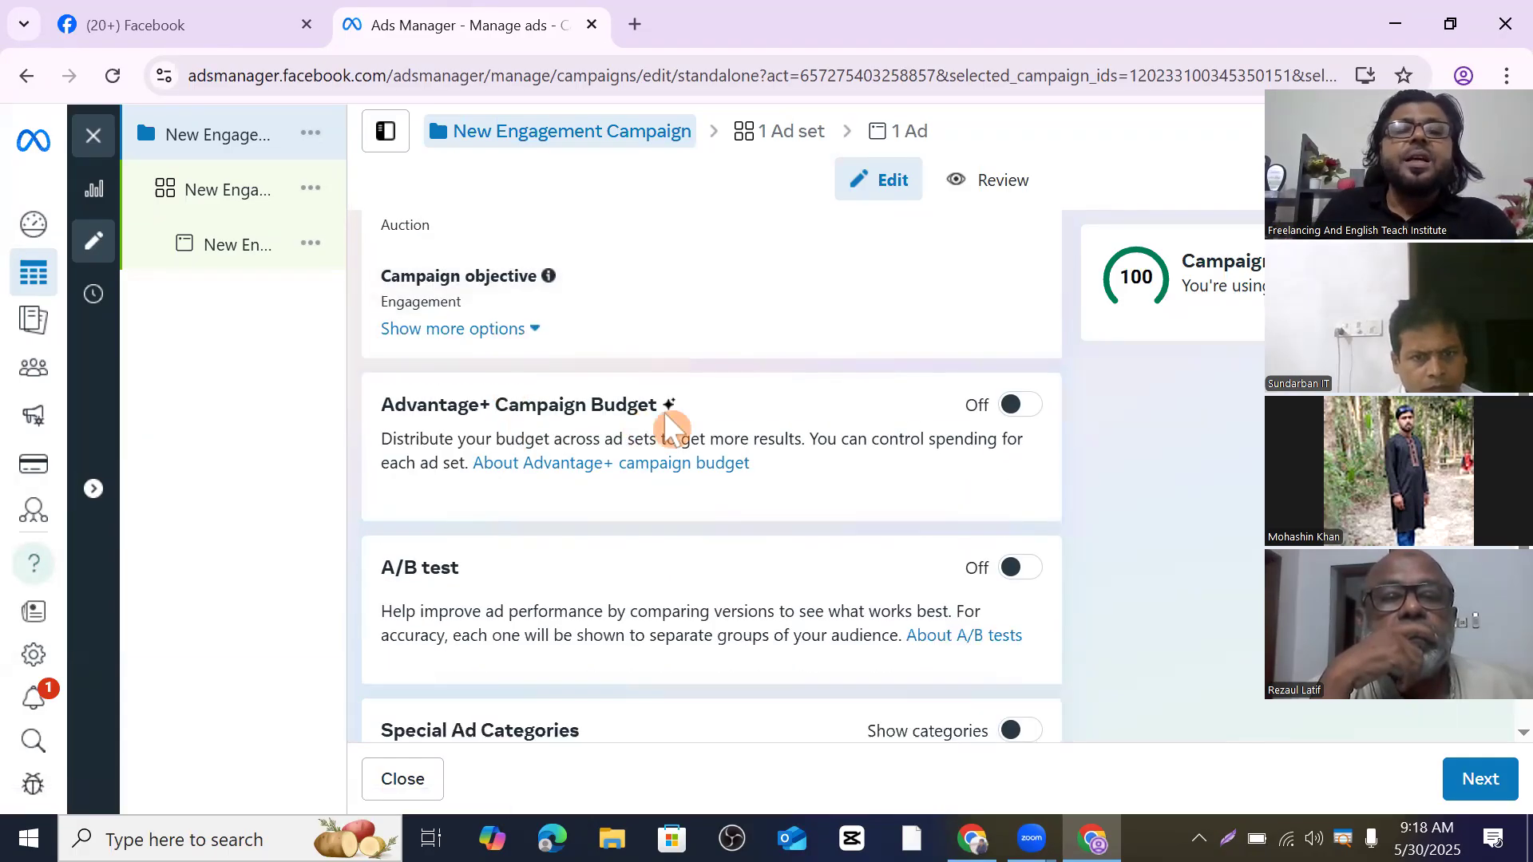
pyautogui.click(453, 433)
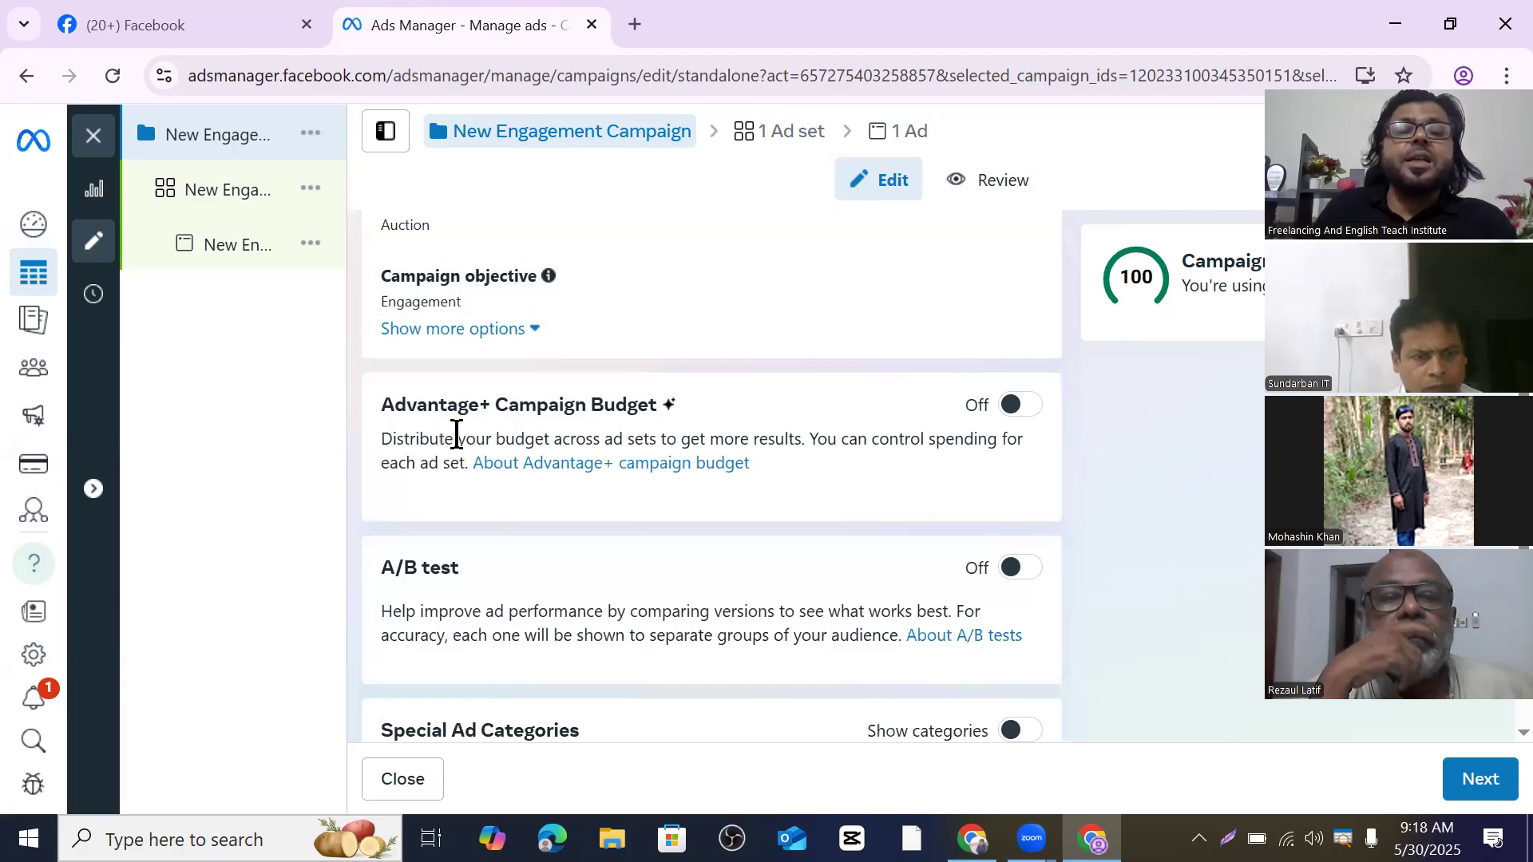
pyautogui.click(439, 438)
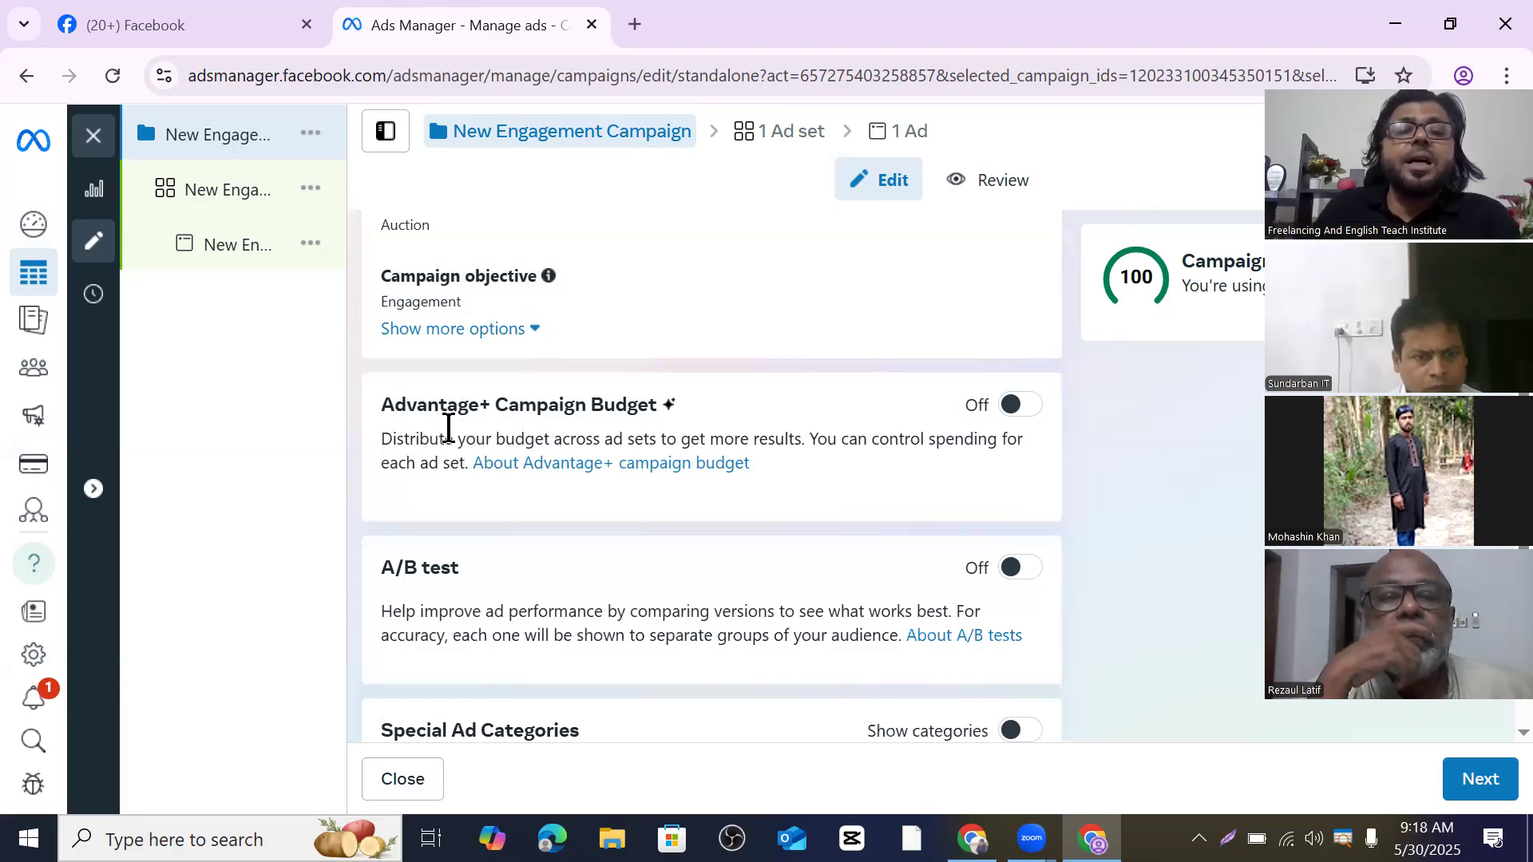
pyautogui.click(1018, 407)
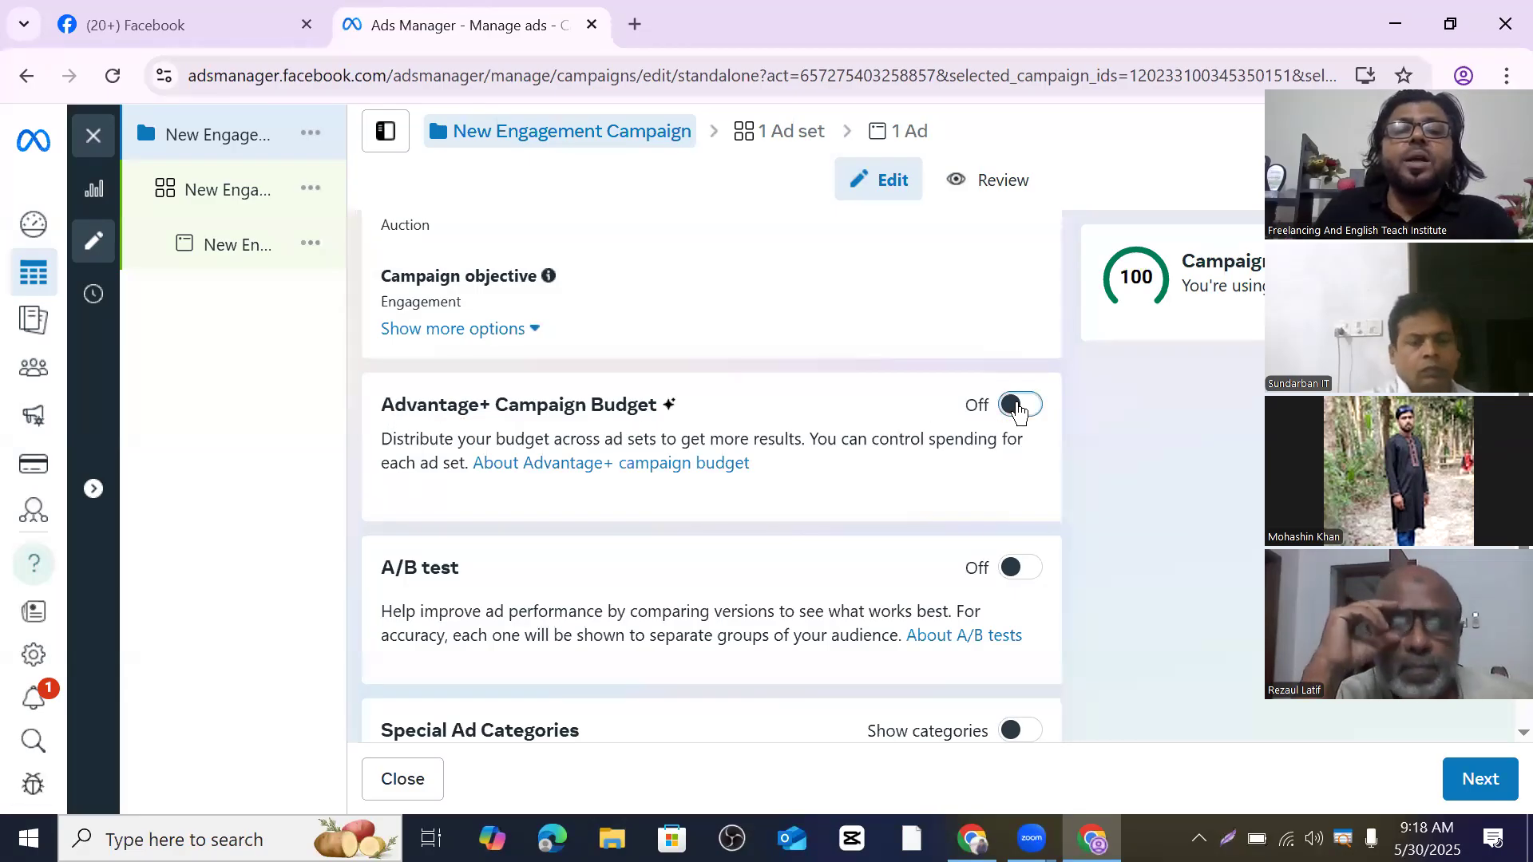
# - Compare the Cost per result goal and Bid cap bid strategies, leaving Highest volume selected
pyautogui.scroll(-1, 669, 534)
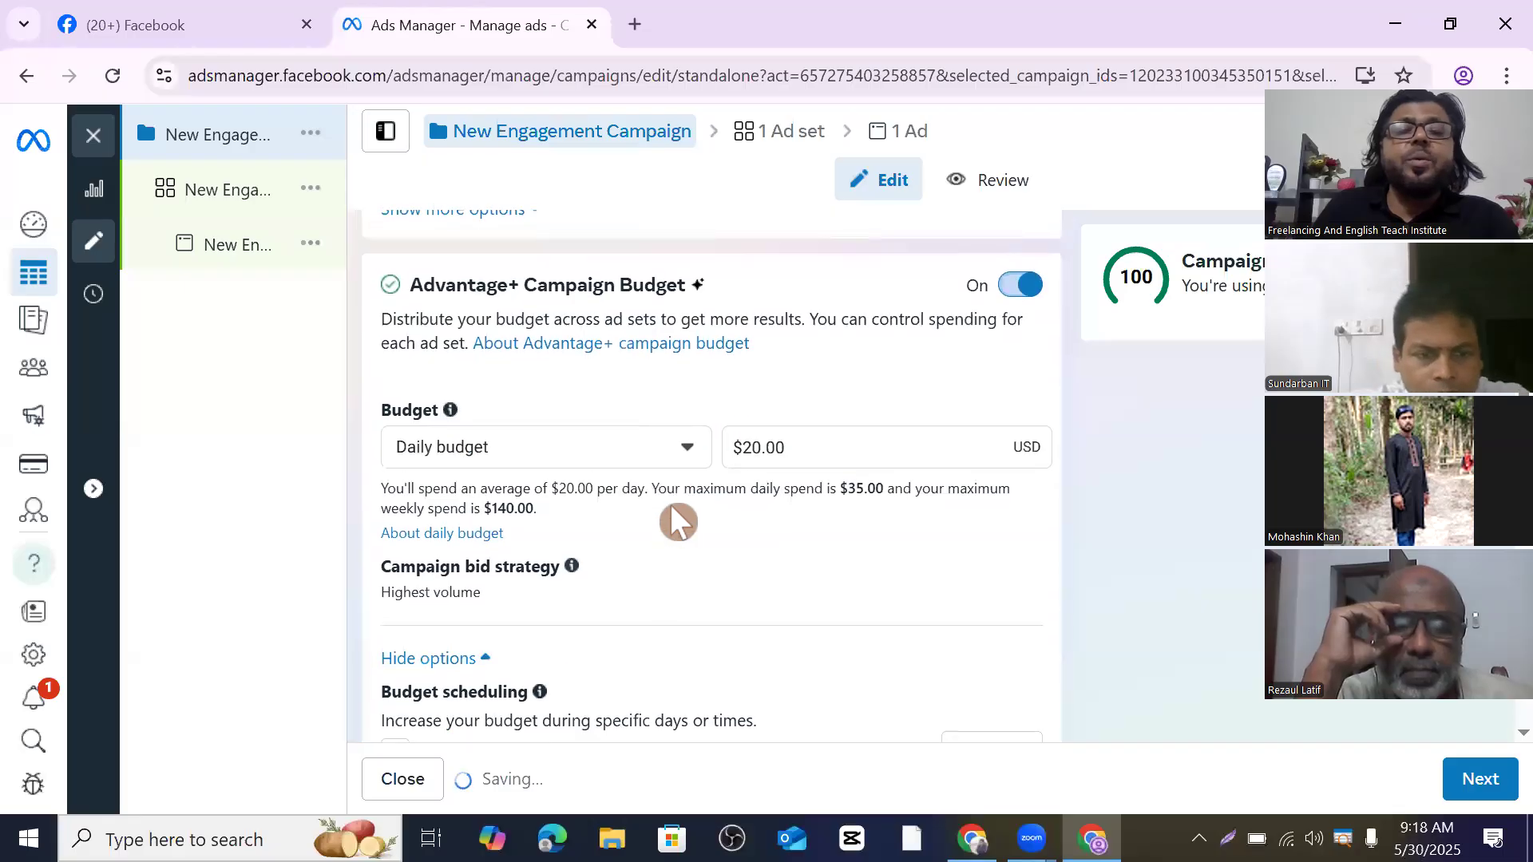
pyautogui.click(683, 472)
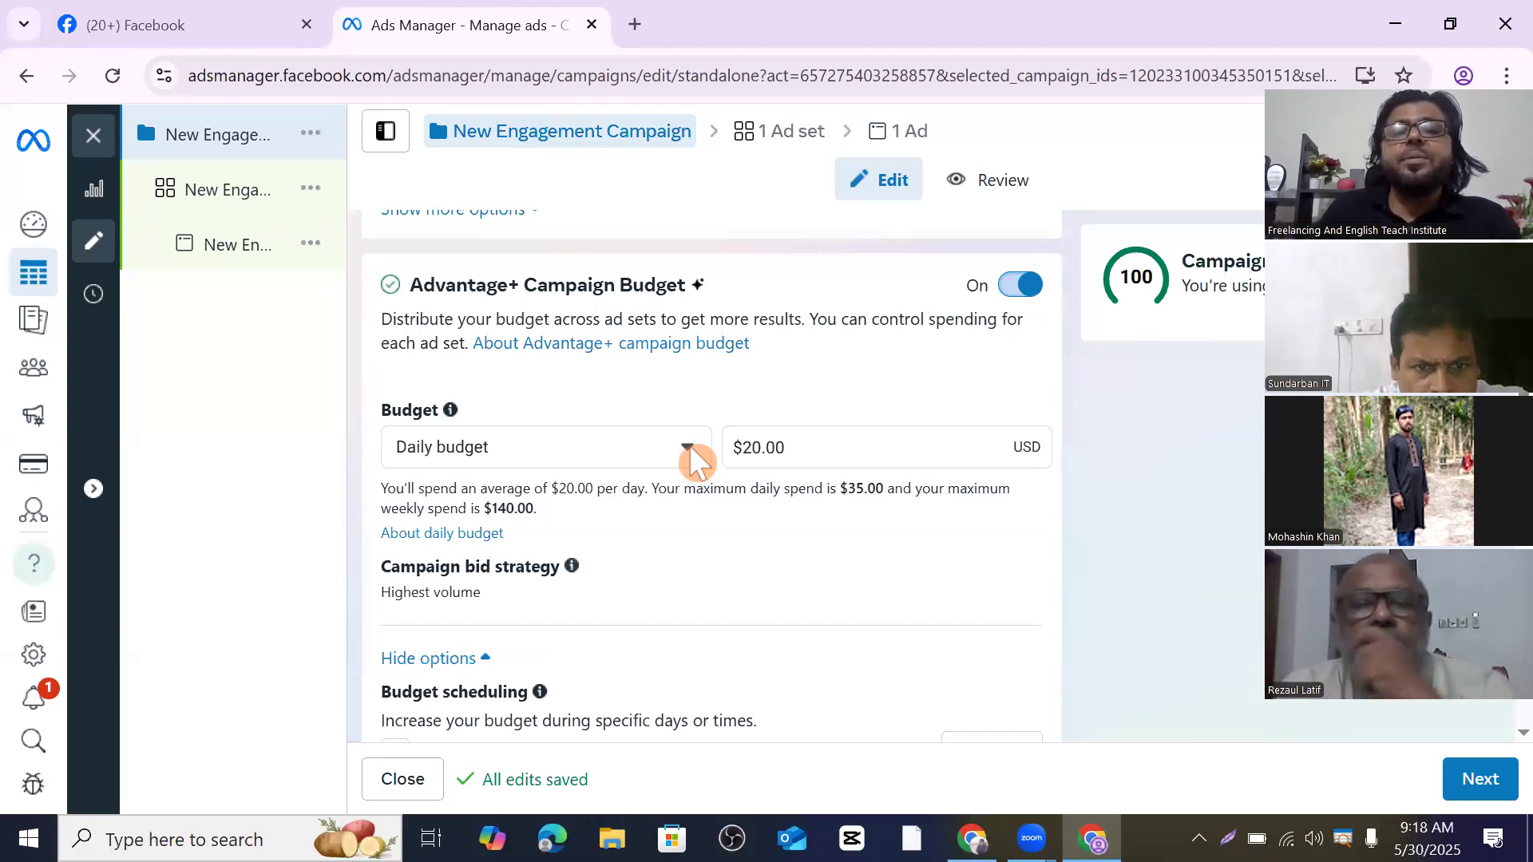
pyautogui.scroll(-1, 695, 461)
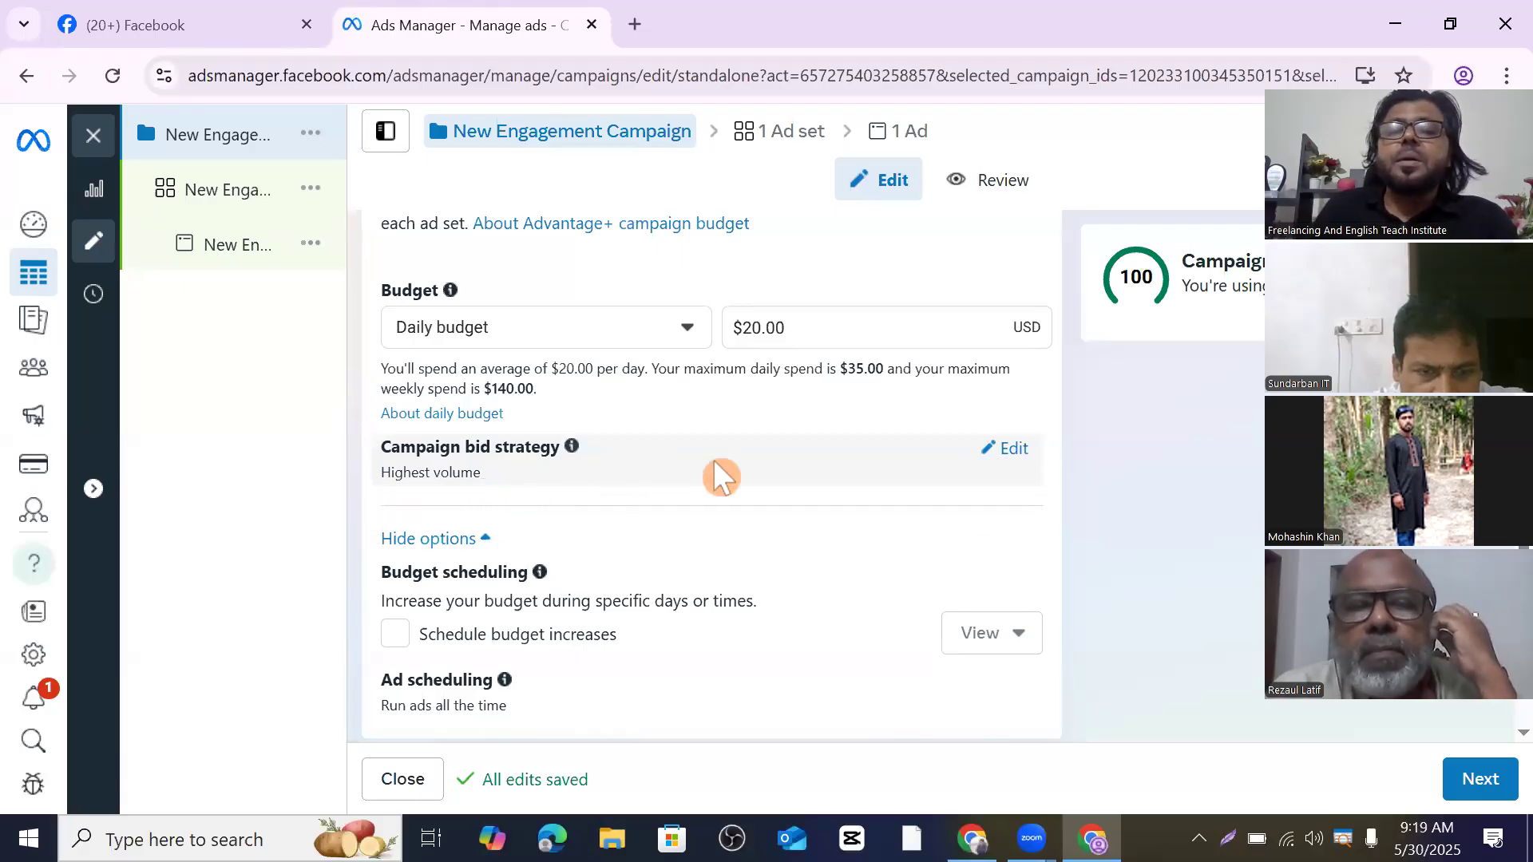
pyautogui.click(1004, 453)
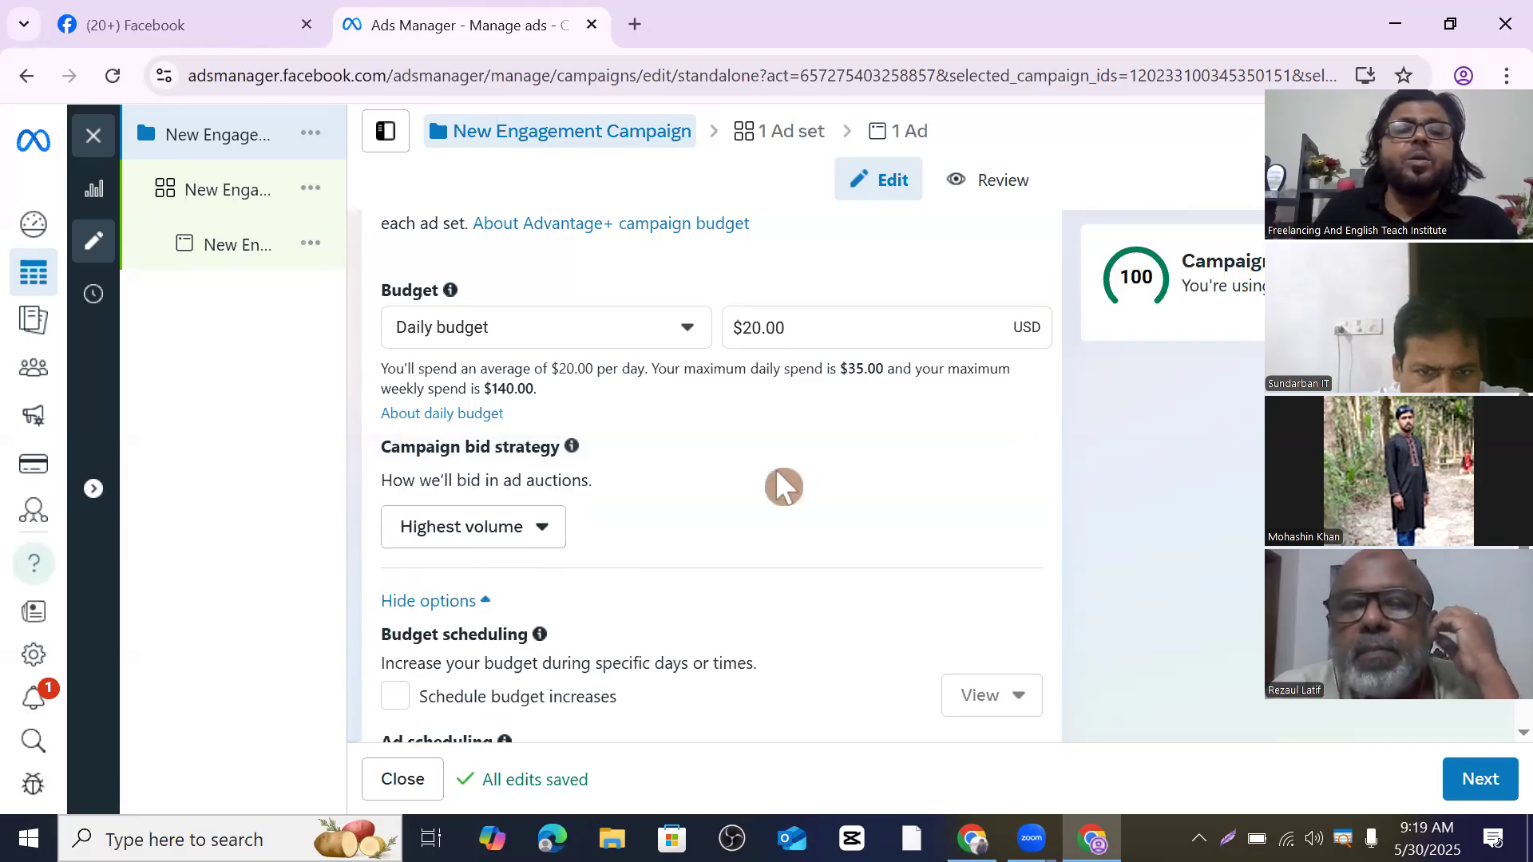
pyautogui.click(543, 528)
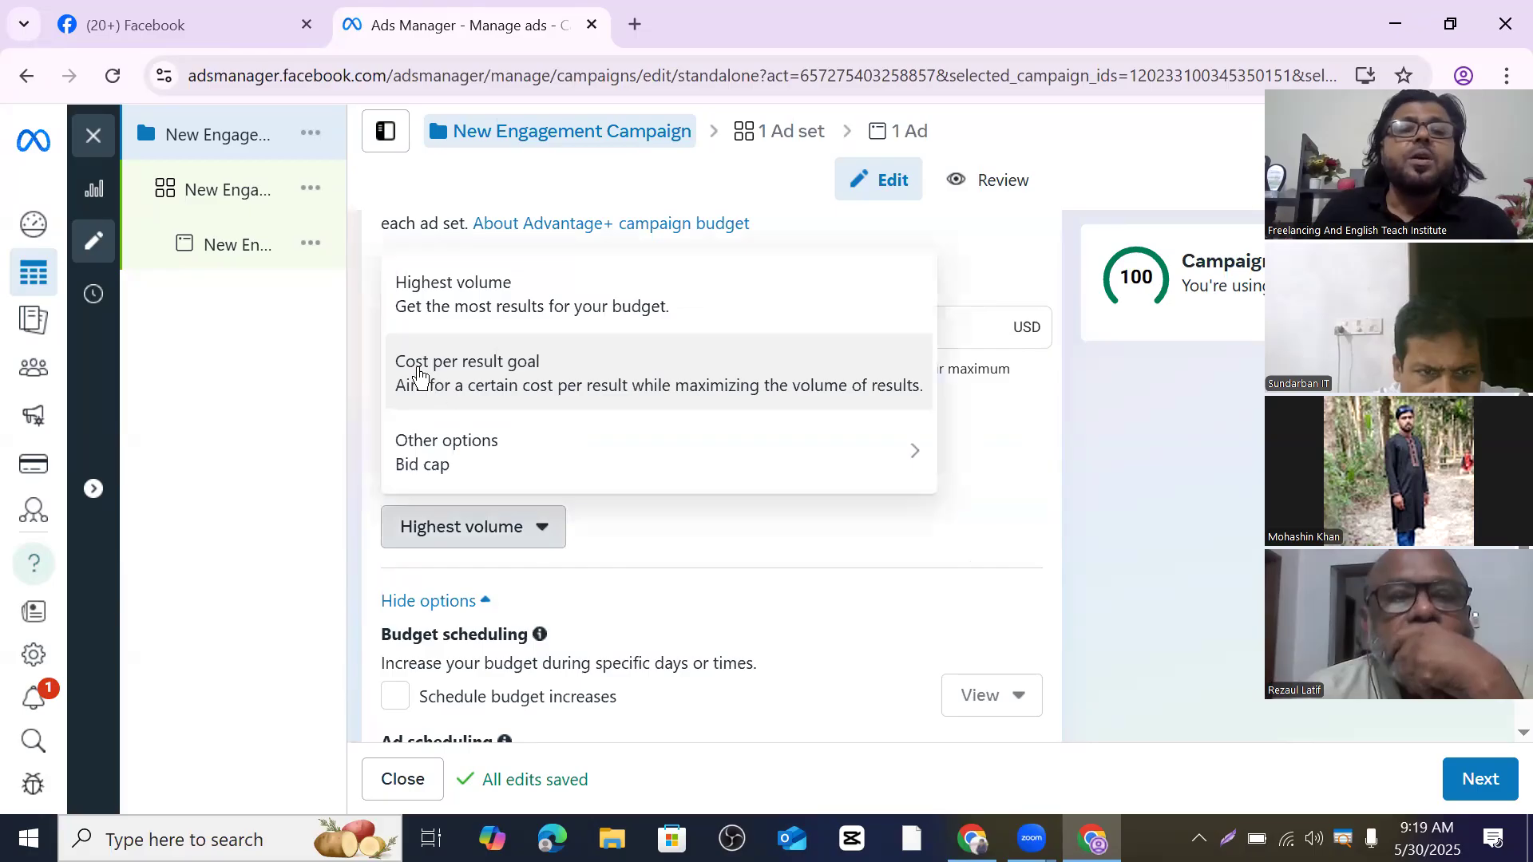
pyautogui.moveTo(657, 455)
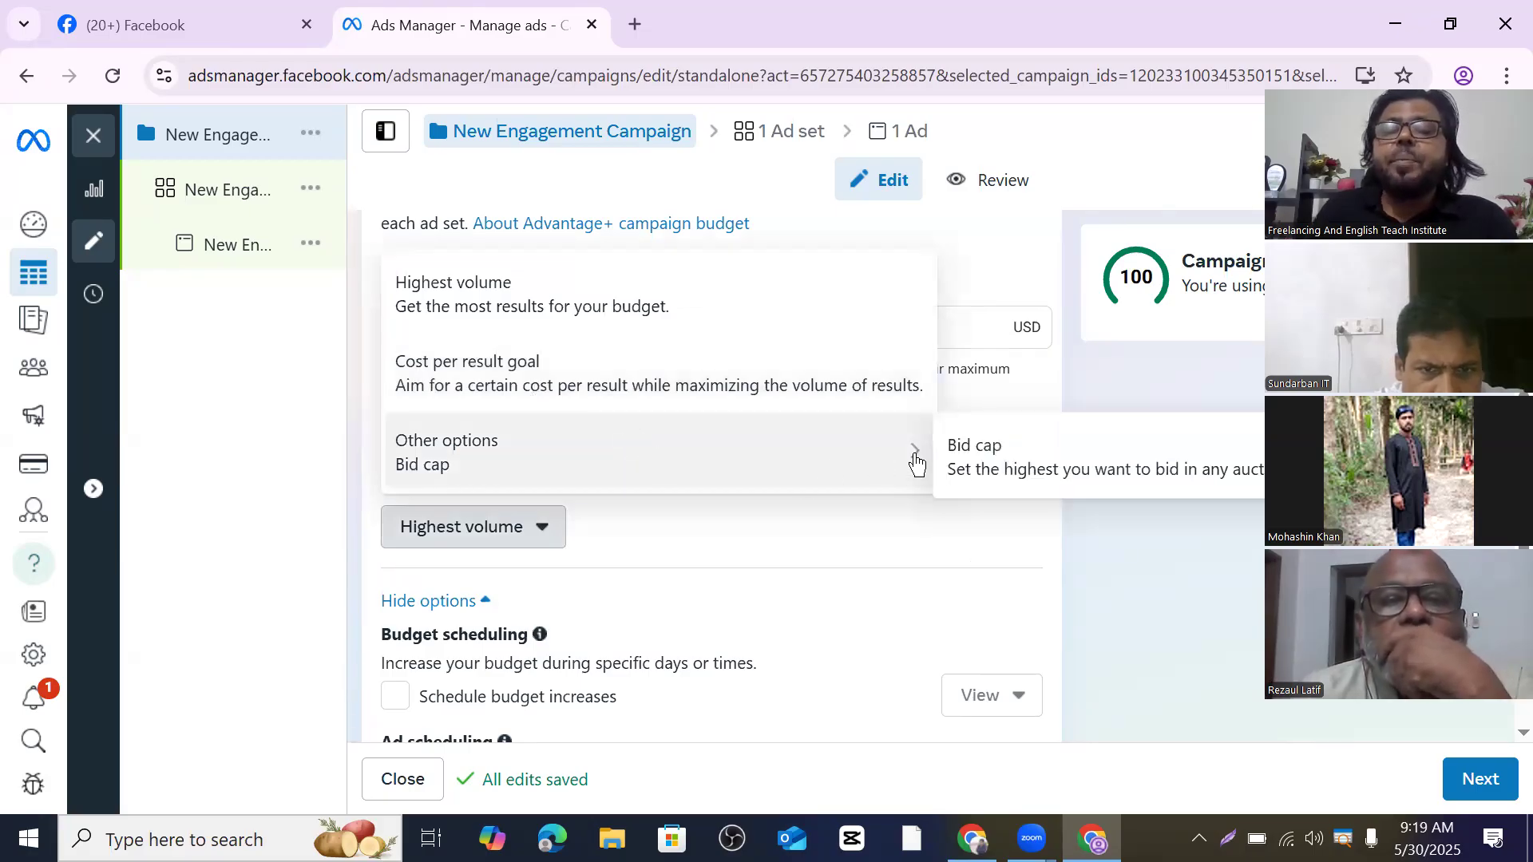
pyautogui.click(916, 463)
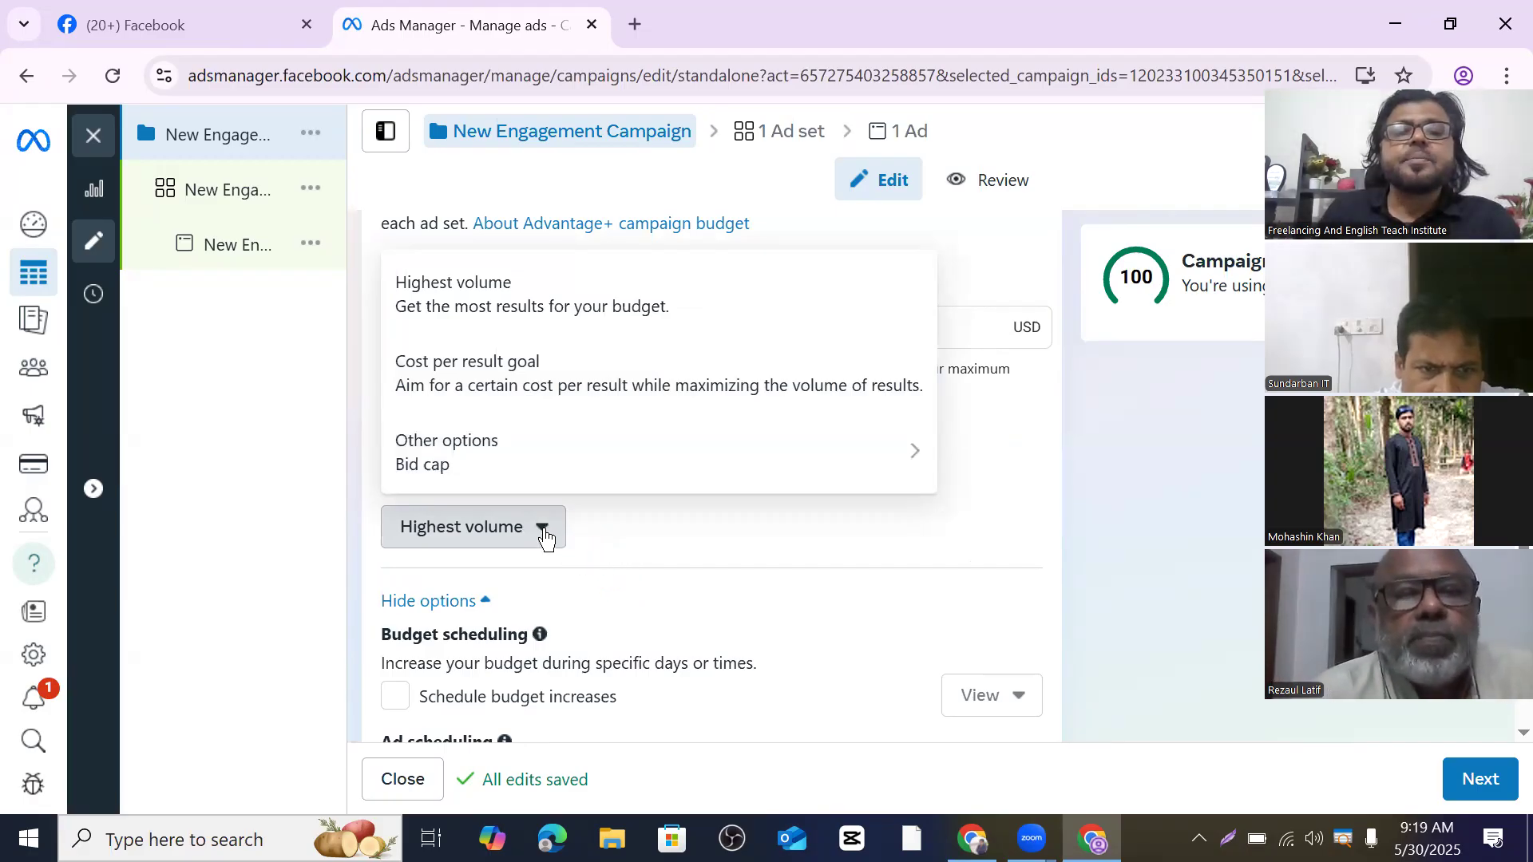
pyautogui.click(545, 537)
pyautogui.scroll(-2, 688, 554)
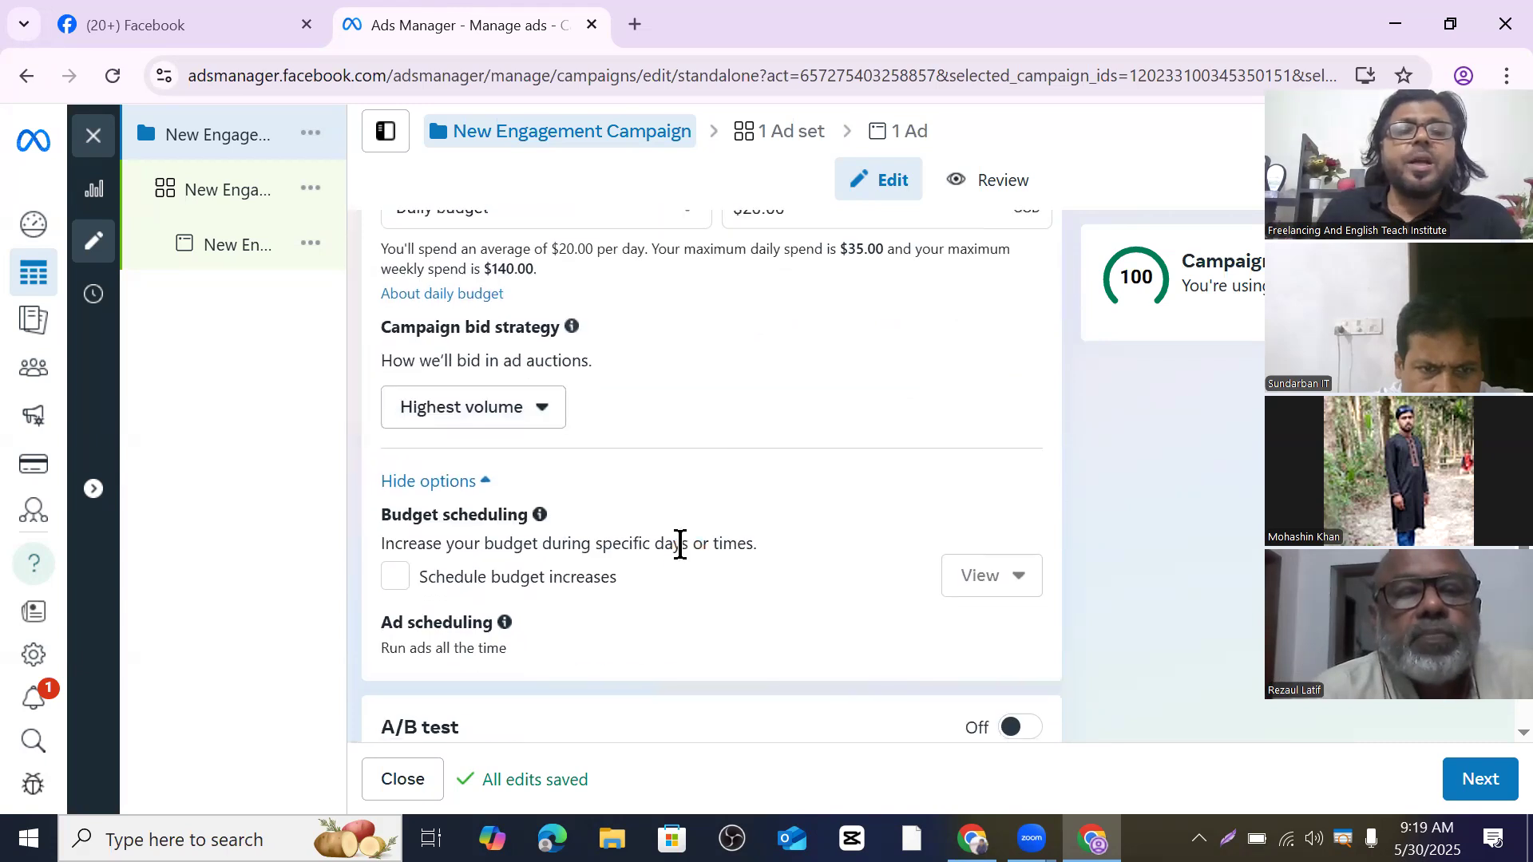
pyautogui.scroll(-1, 479, 535)
pyautogui.scroll(-1, 449, 533)
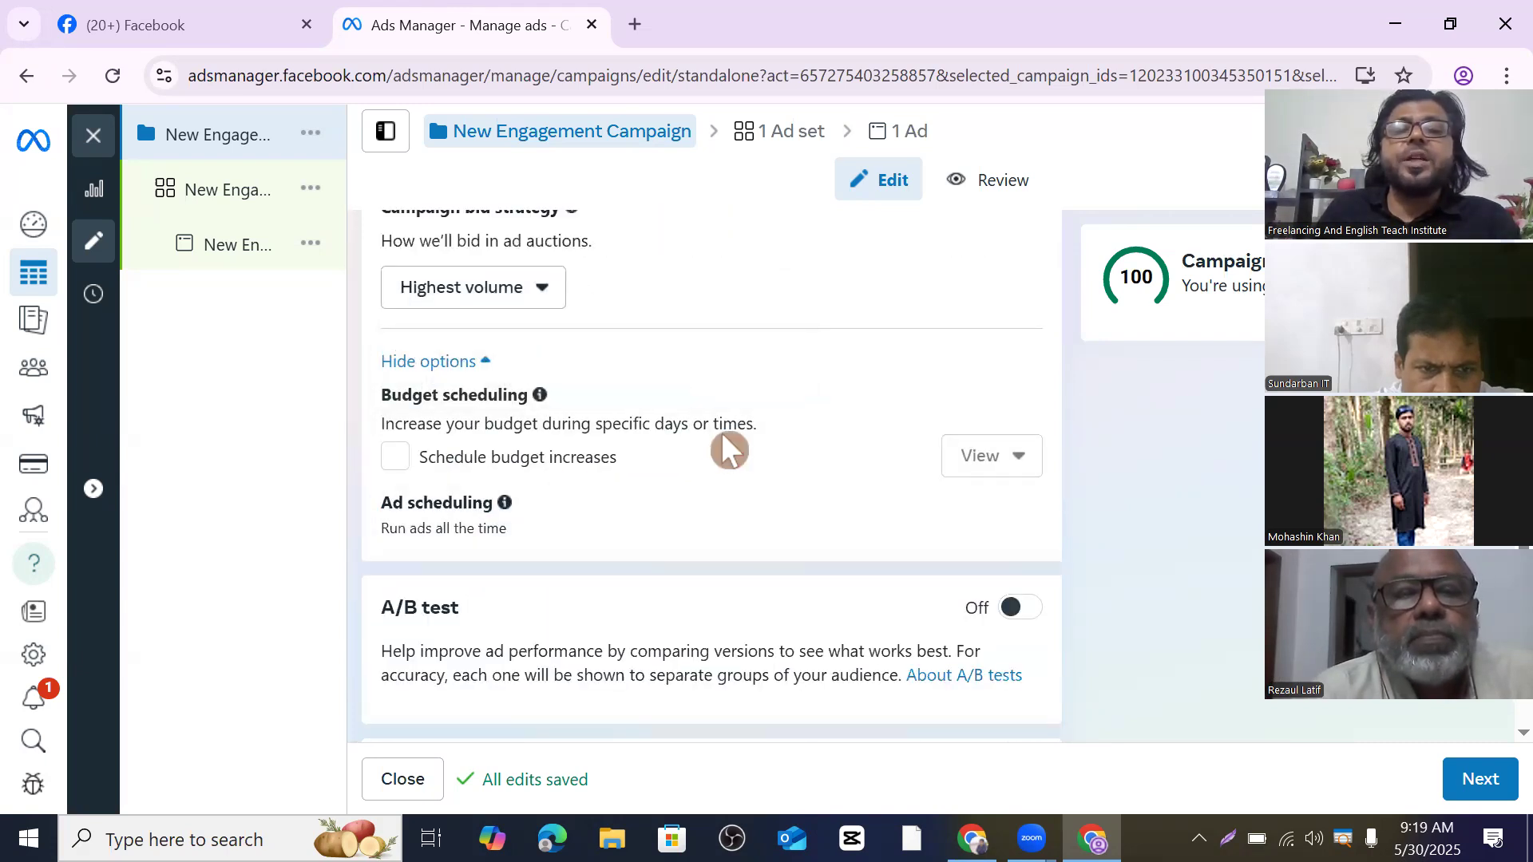
pyautogui.scroll(-3, 681, 457)
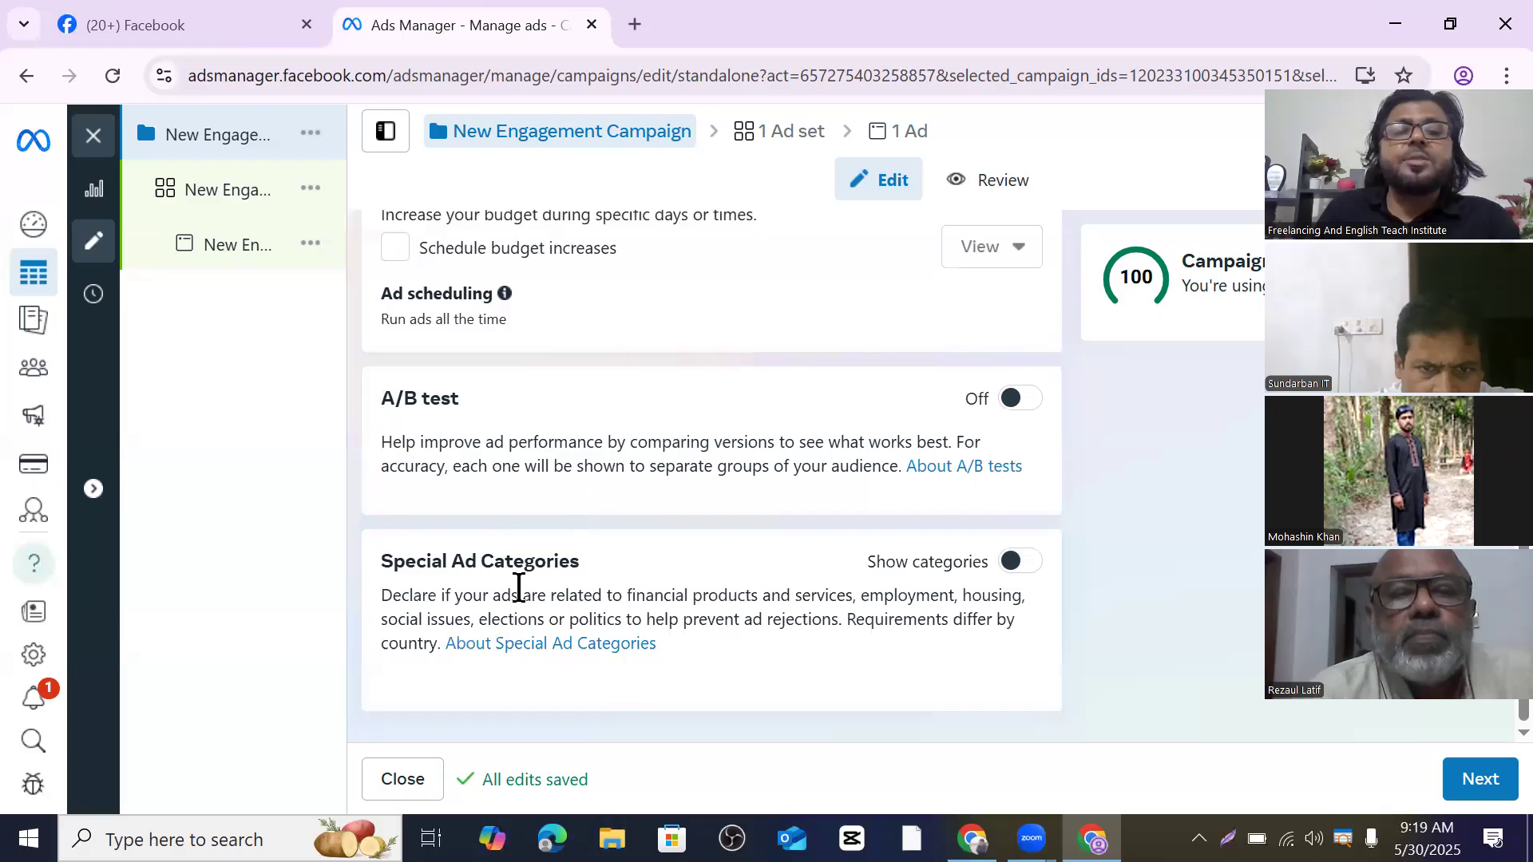
# - Go to the New Engagement Ad Set and view Conversion location options, keeping Message destinations
pyautogui.click(1493, 791)
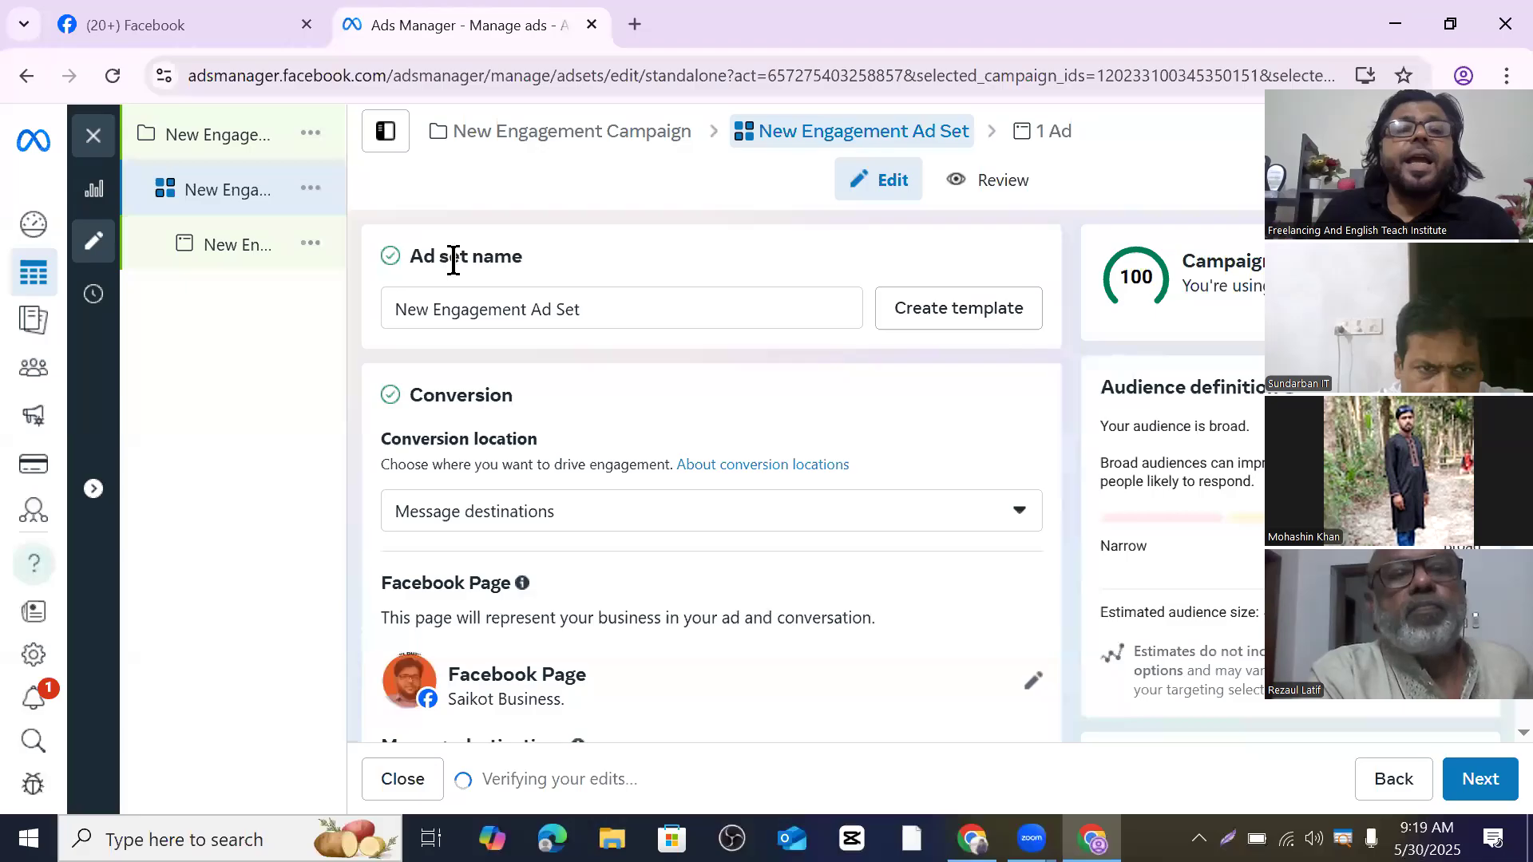
pyautogui.scroll(-2, 525, 267)
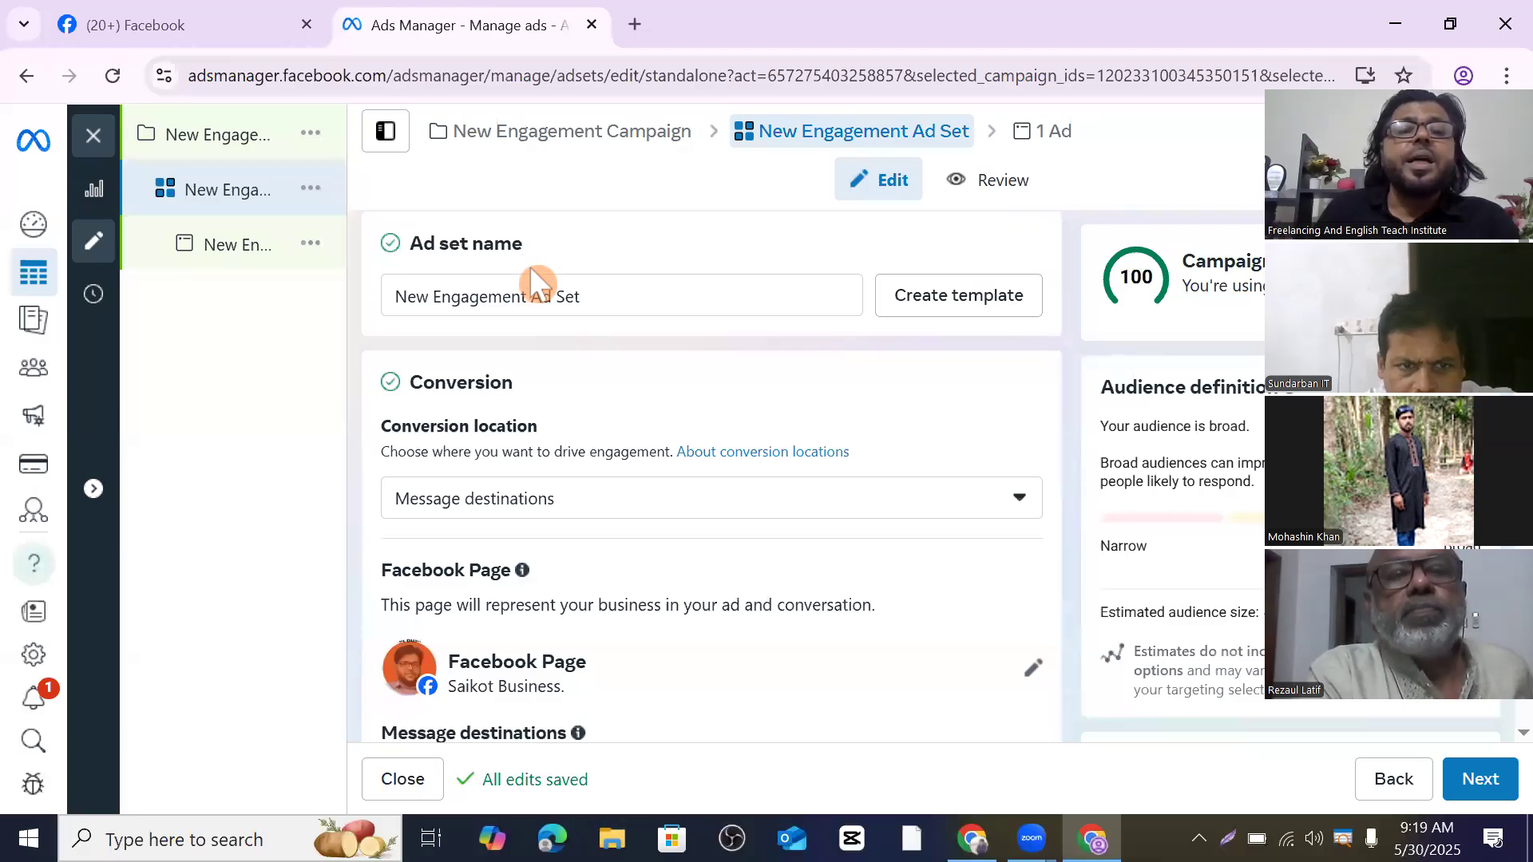
pyautogui.scroll(2, 541, 284)
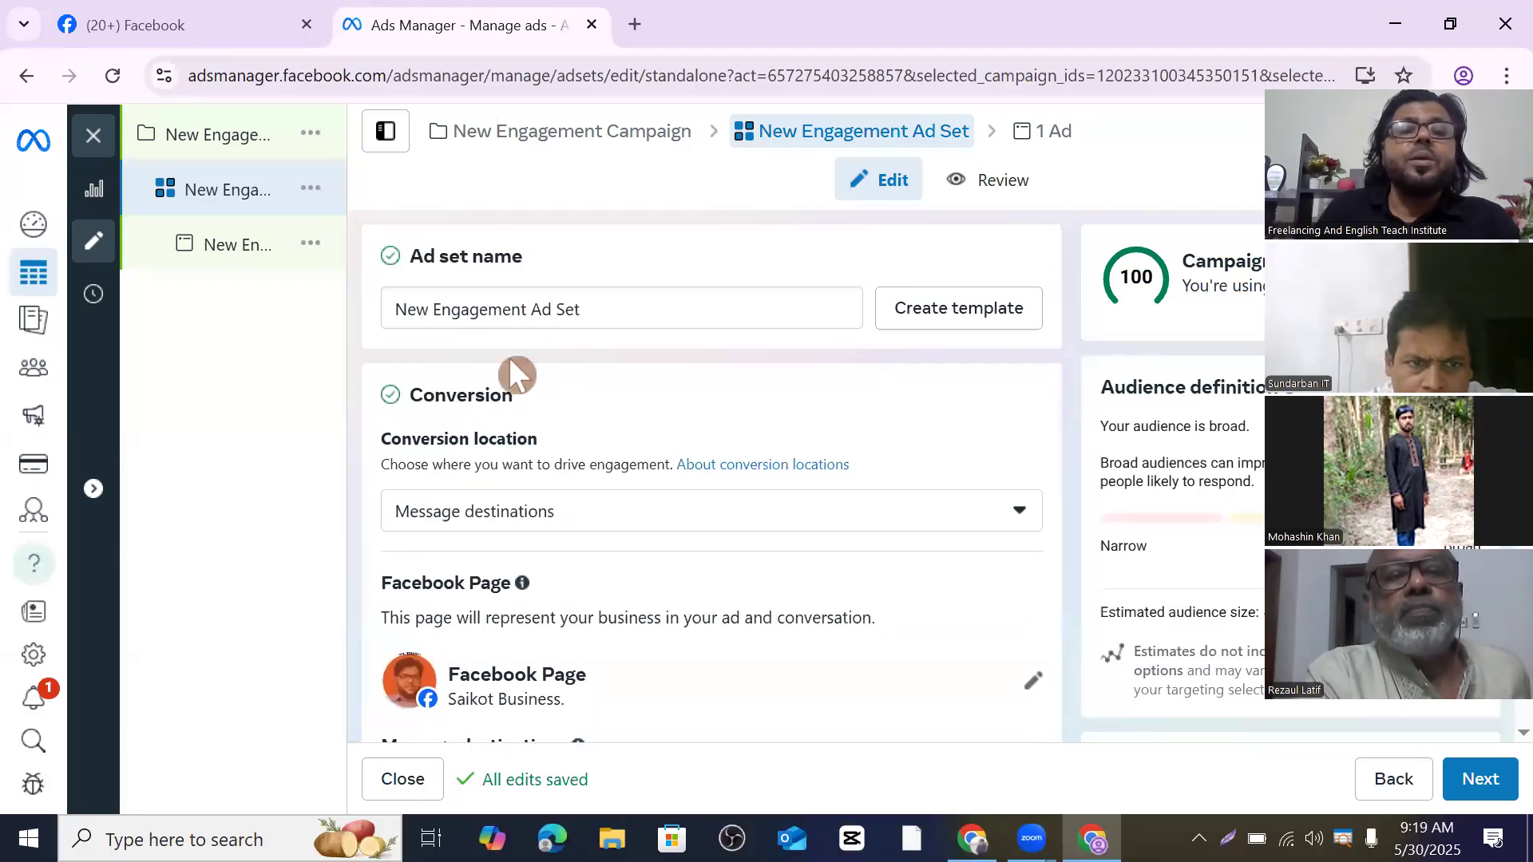
pyautogui.scroll(-1, 494, 420)
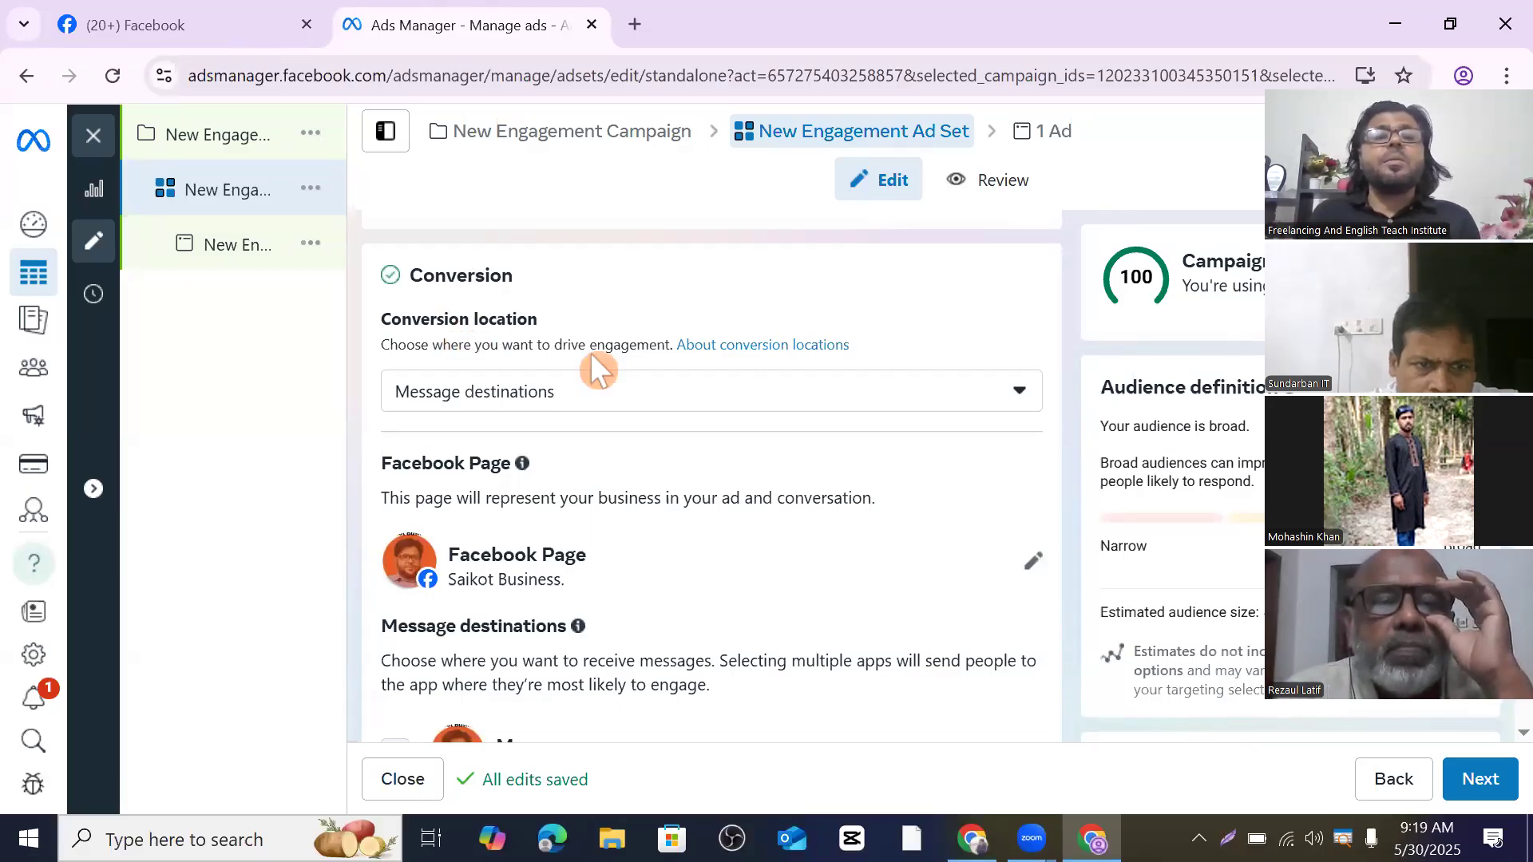
pyautogui.click(1022, 393)
pyautogui.scroll(-2, 701, 461)
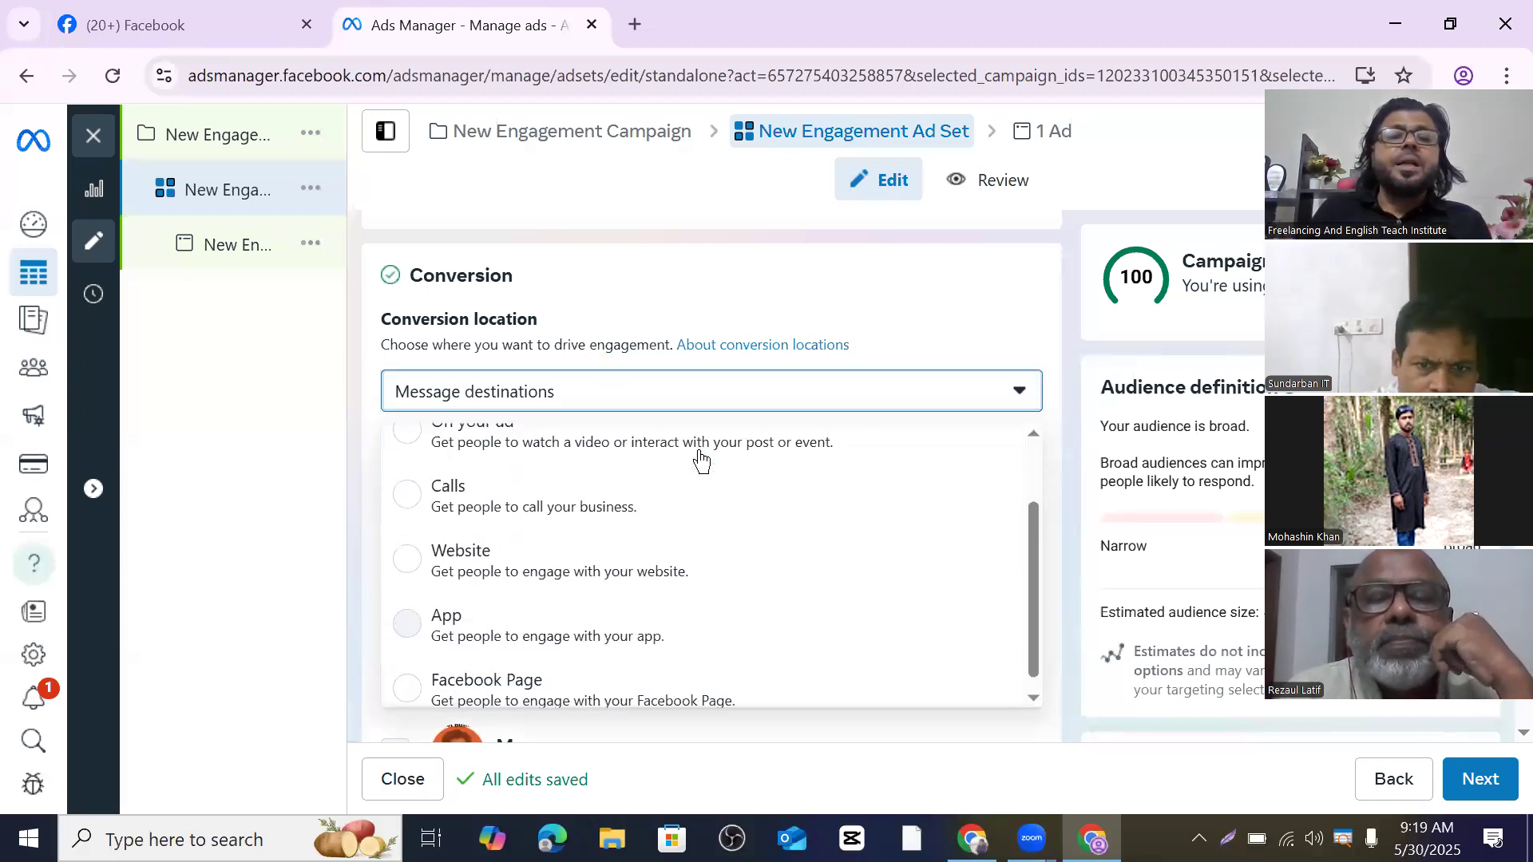
pyautogui.scroll(-2, 661, 506)
pyautogui.scroll(2, 686, 491)
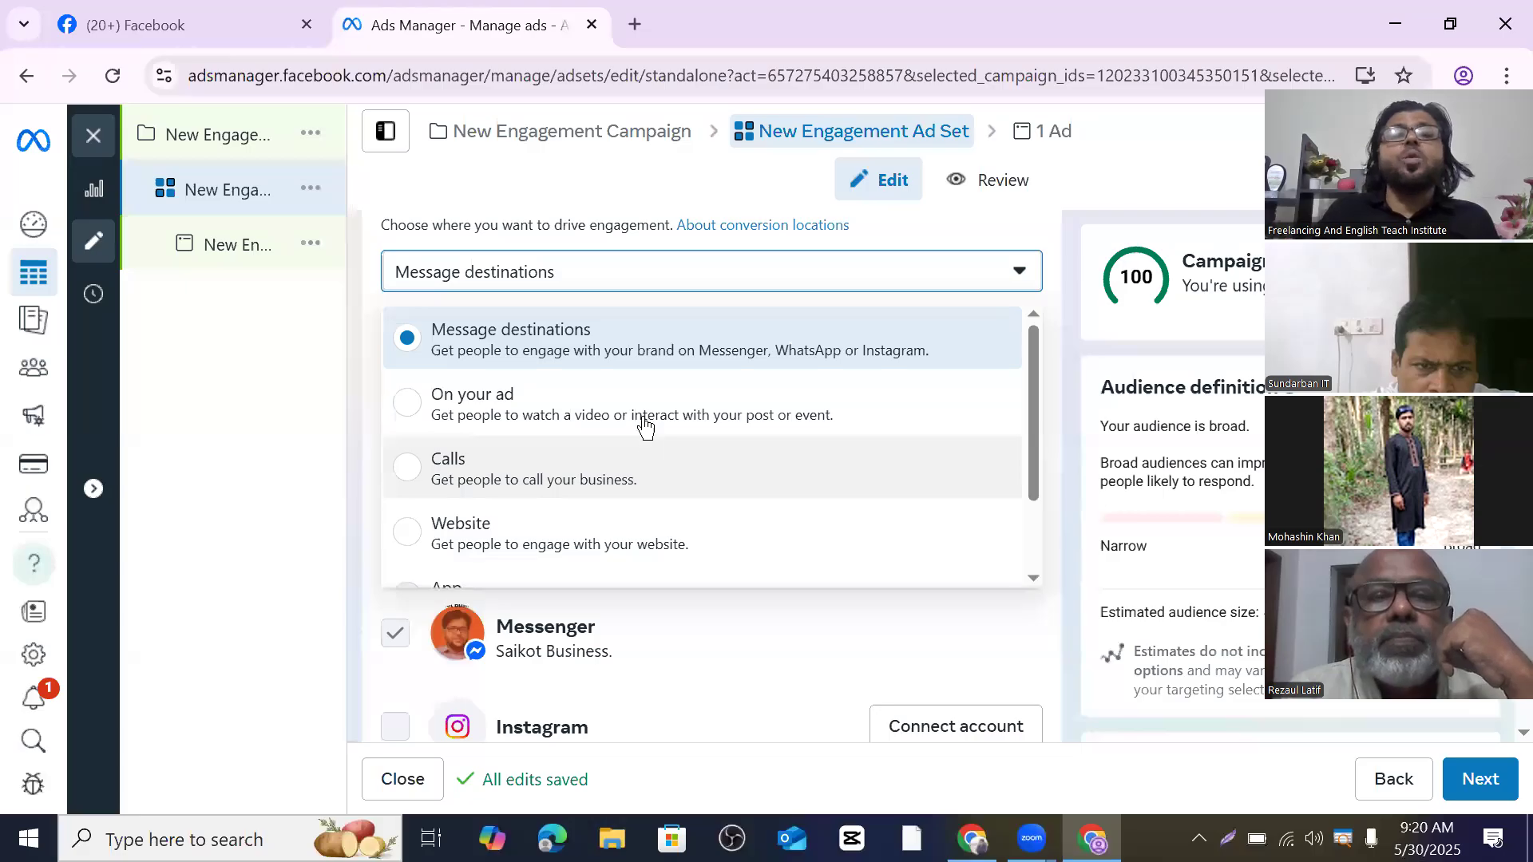
# - In the other window's campaigns list, start another campaign with Engagement and review its Good for tags
pyautogui.click(972, 839)
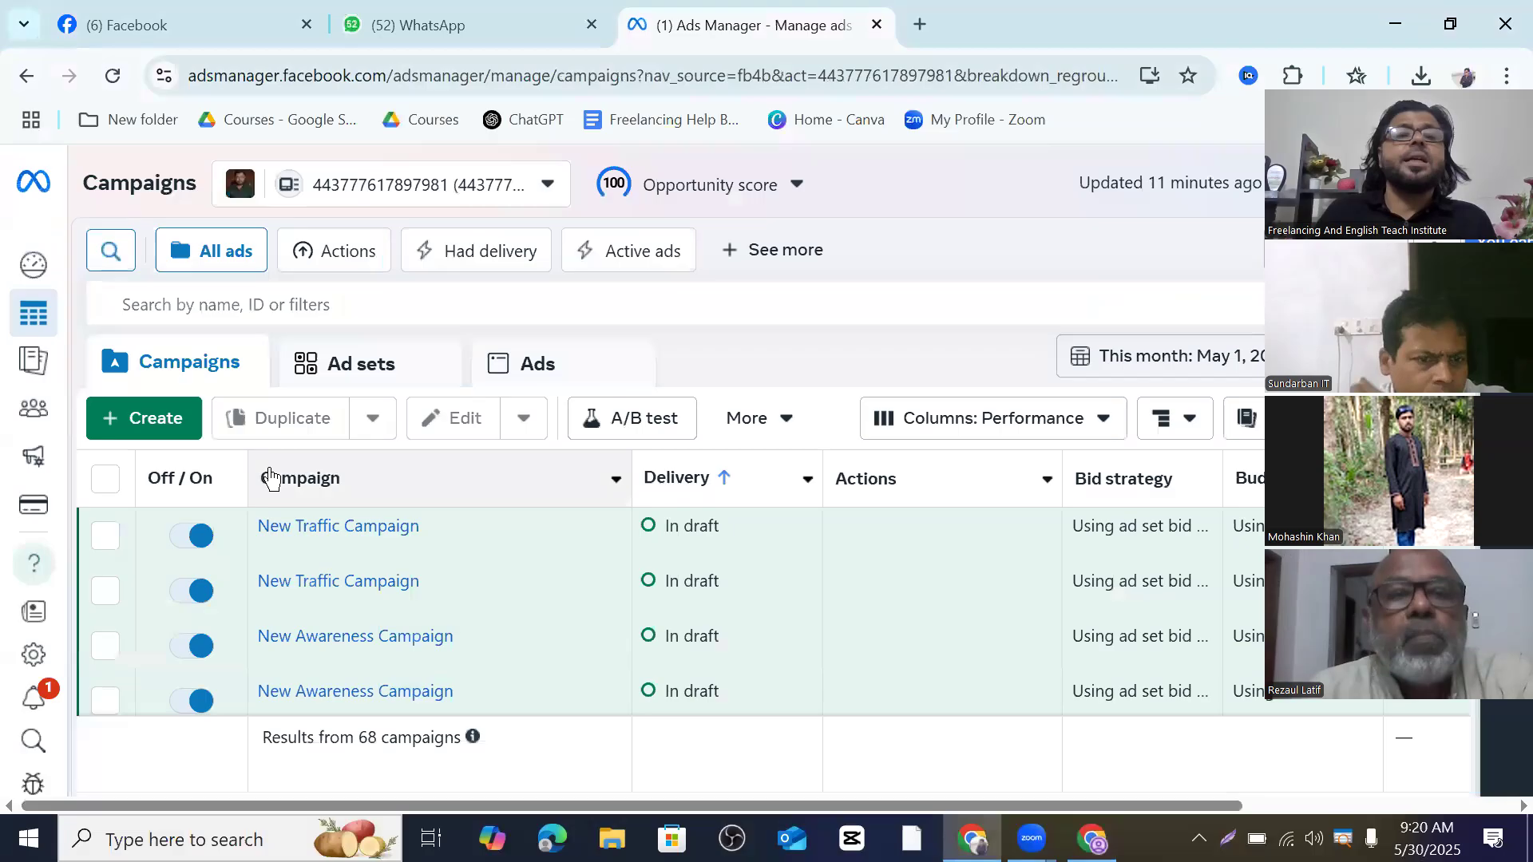
pyautogui.click(168, 432)
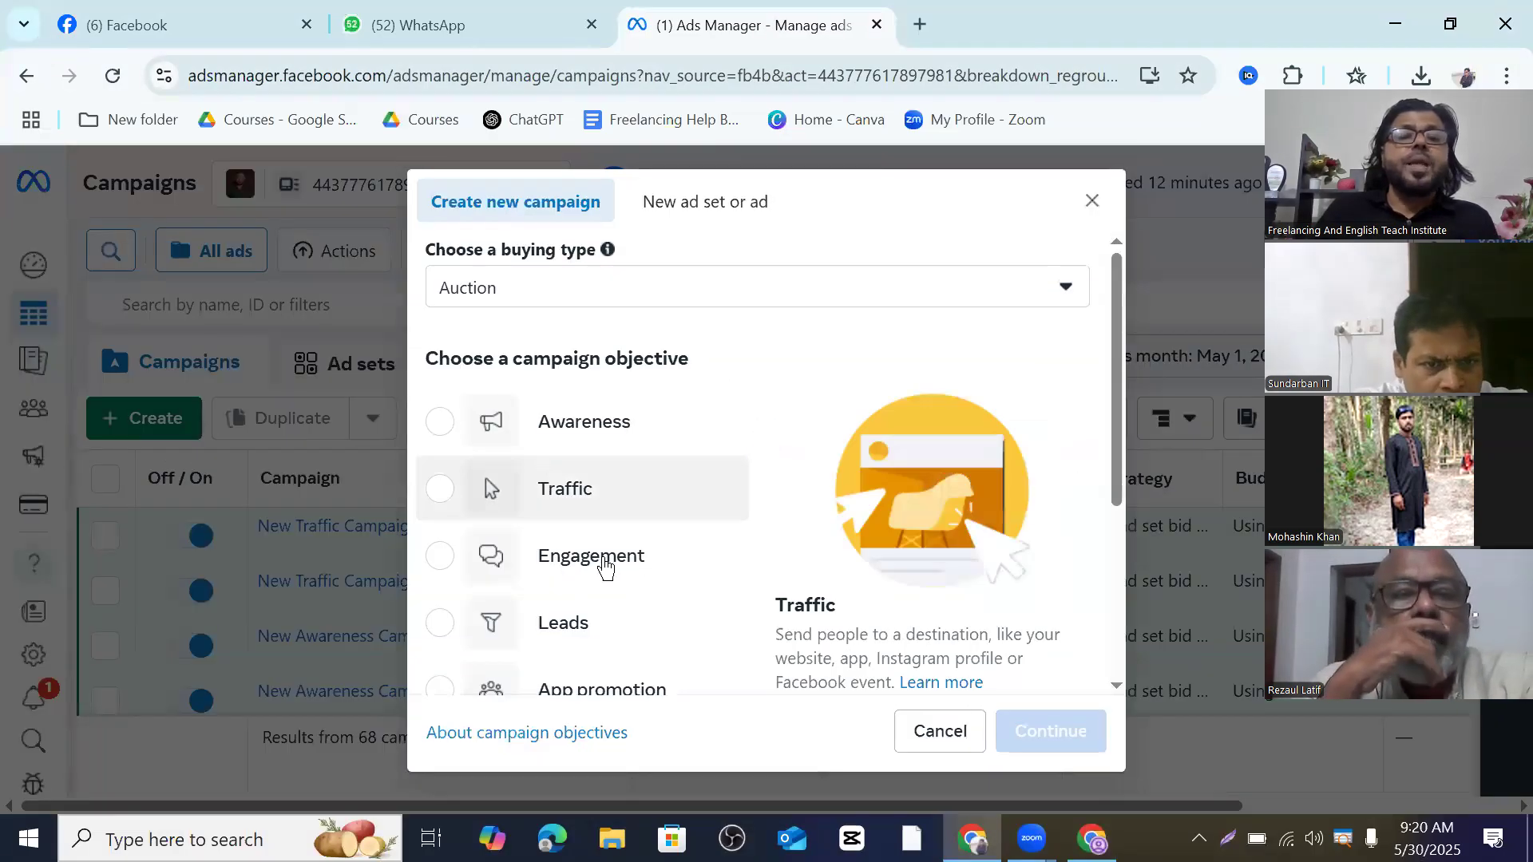
pyautogui.scroll(-2, 694, 545)
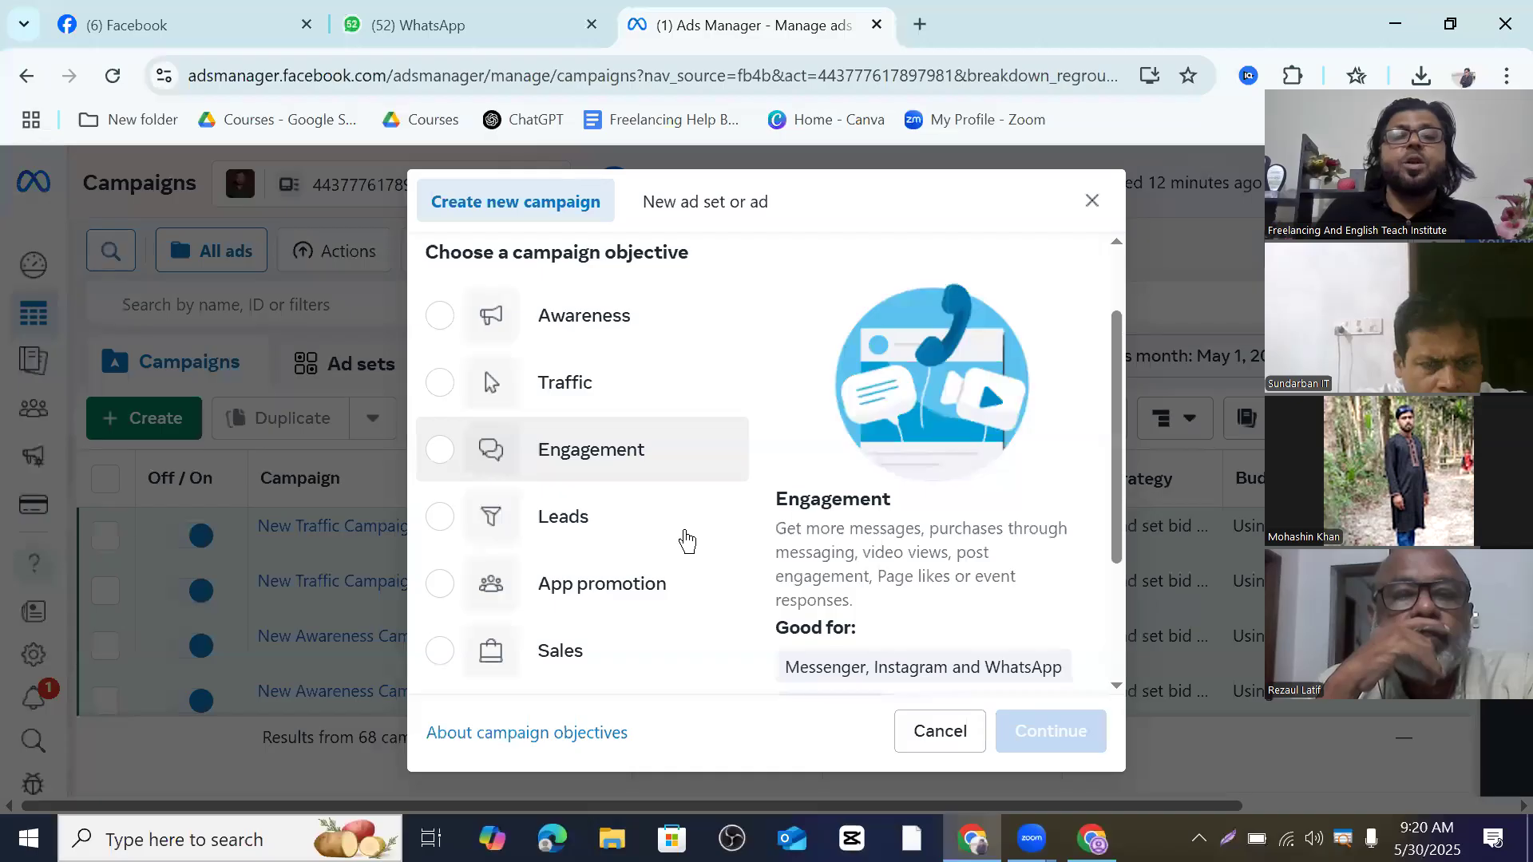
pyautogui.click(444, 439)
pyautogui.scroll(-2, 998, 518)
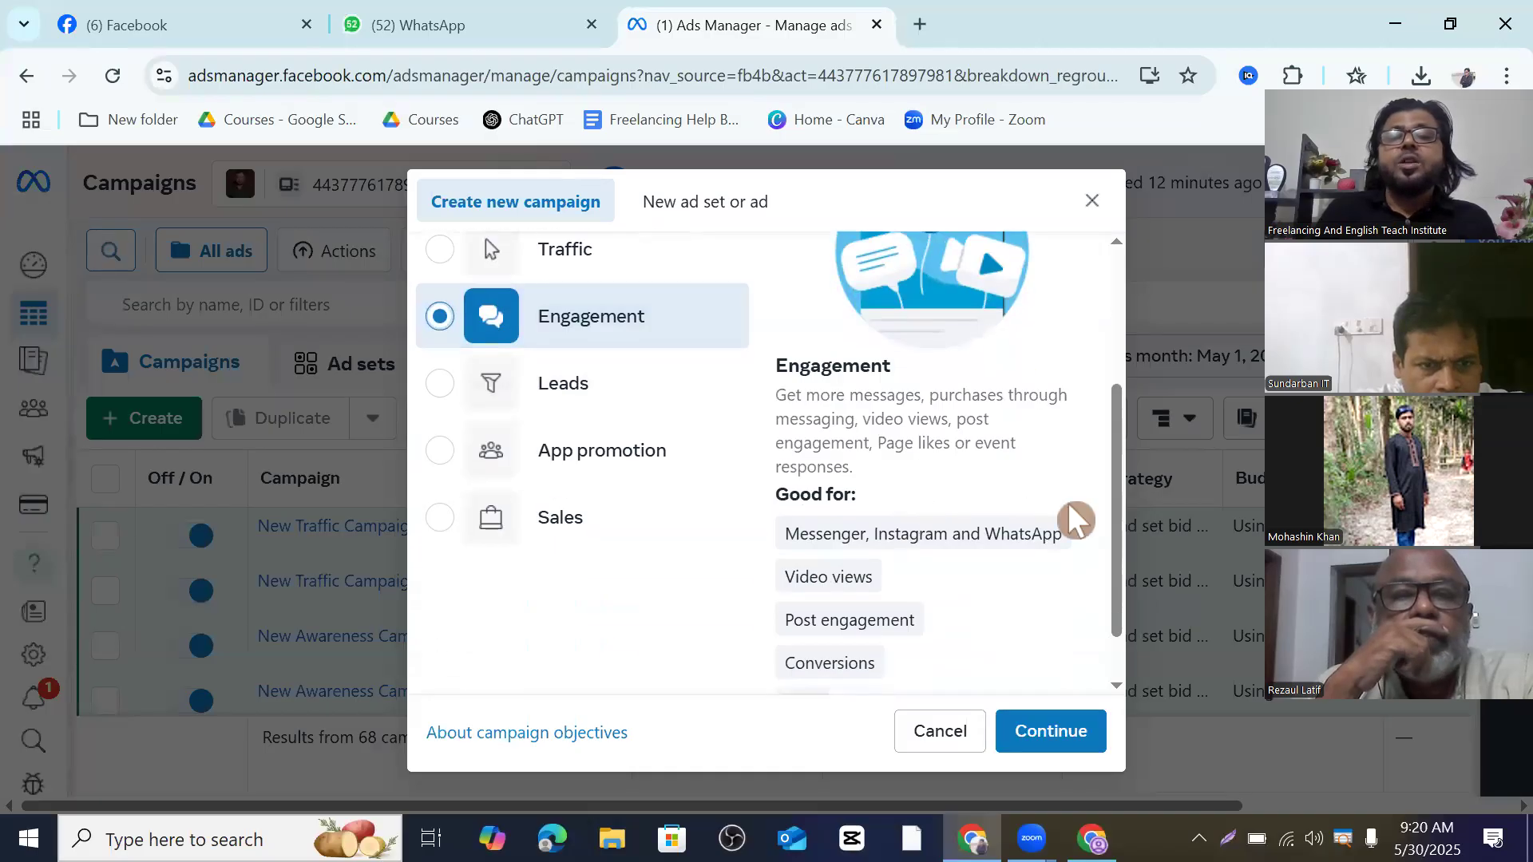
pyautogui.moveTo(1073, 525)
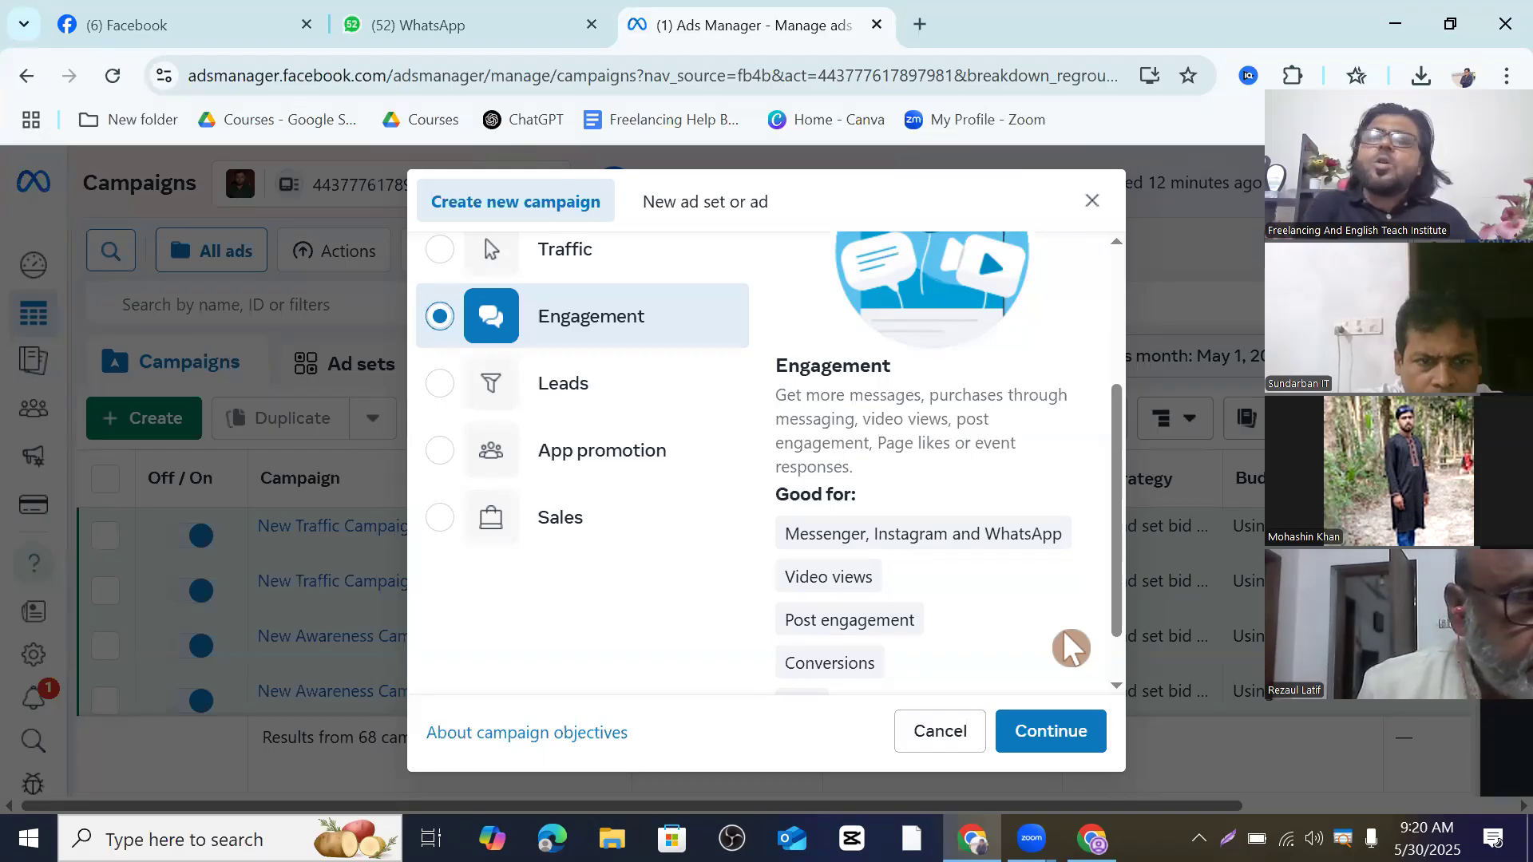
pyautogui.moveTo(805, 639)
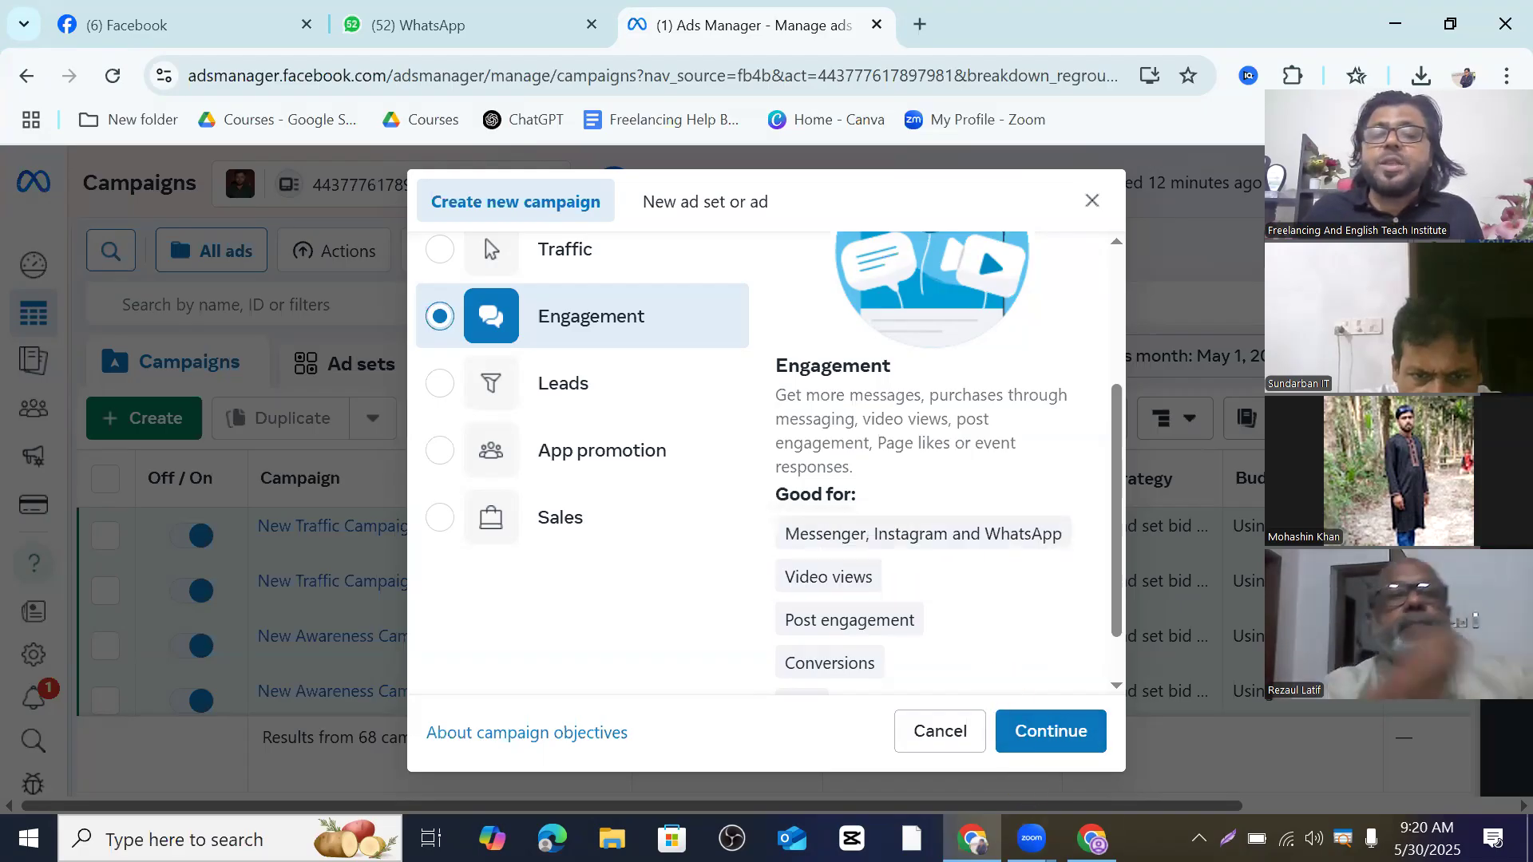
# - Return to the New Engagement Ad Set editor window and scroll to the Conversion section
pyautogui.moveTo(1091, 838)
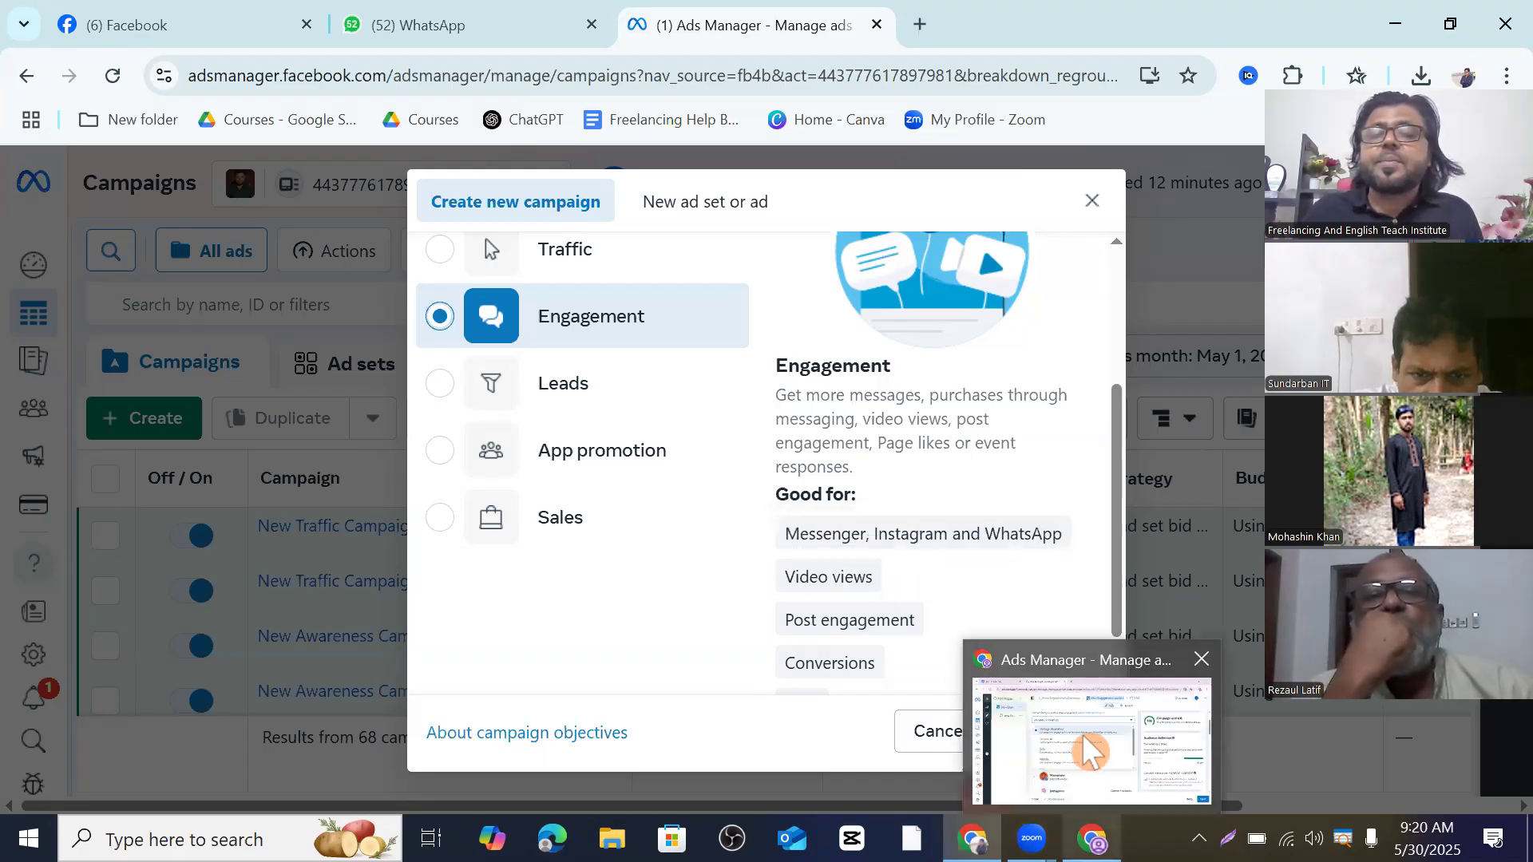
pyautogui.click(1134, 719)
pyautogui.scroll(1, 511, 429)
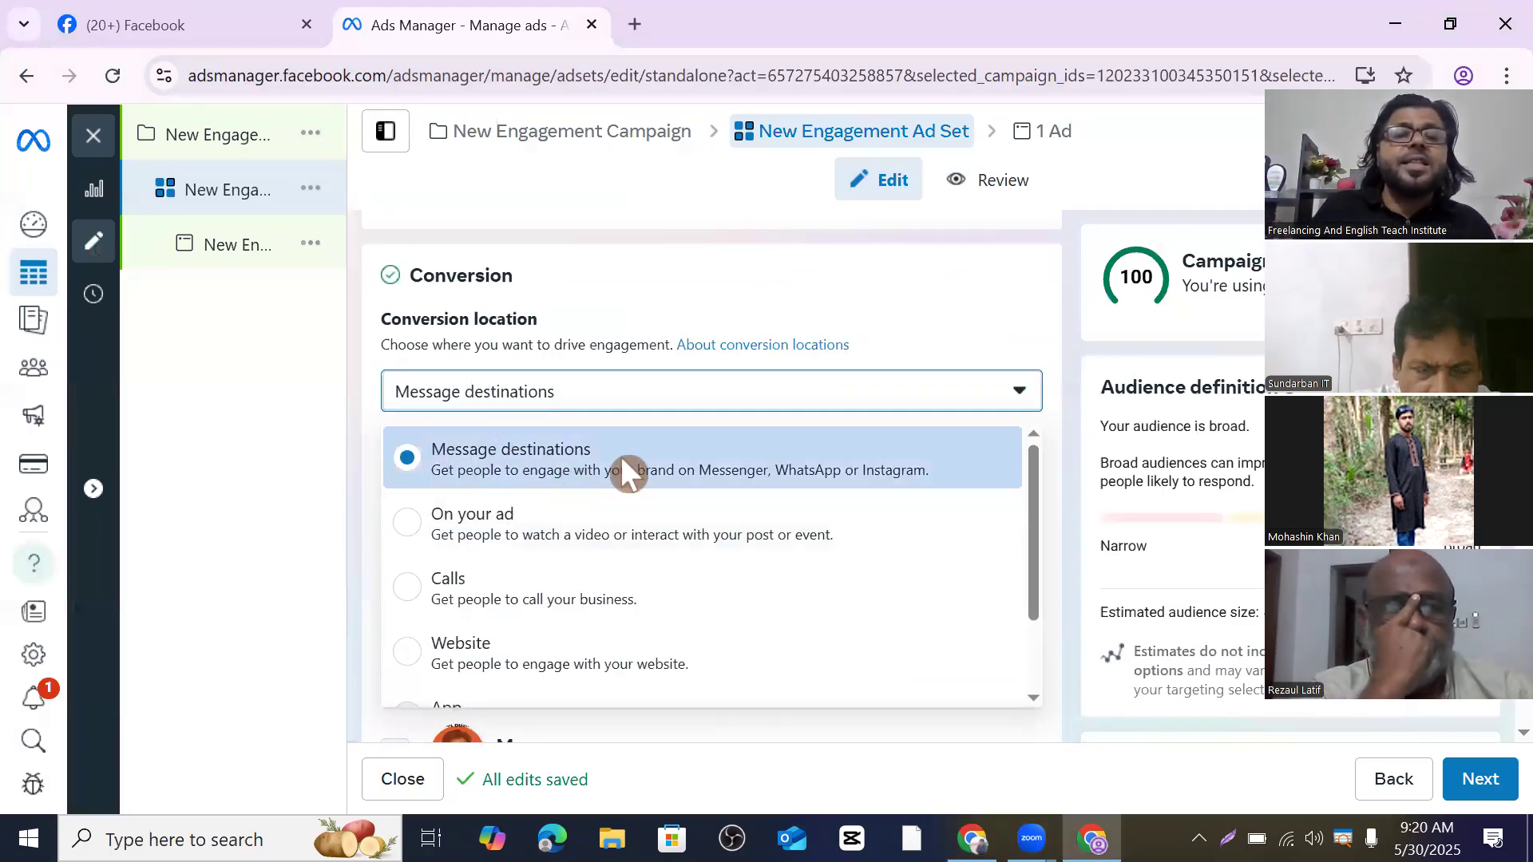
pyautogui.scroll(-1, 651, 533)
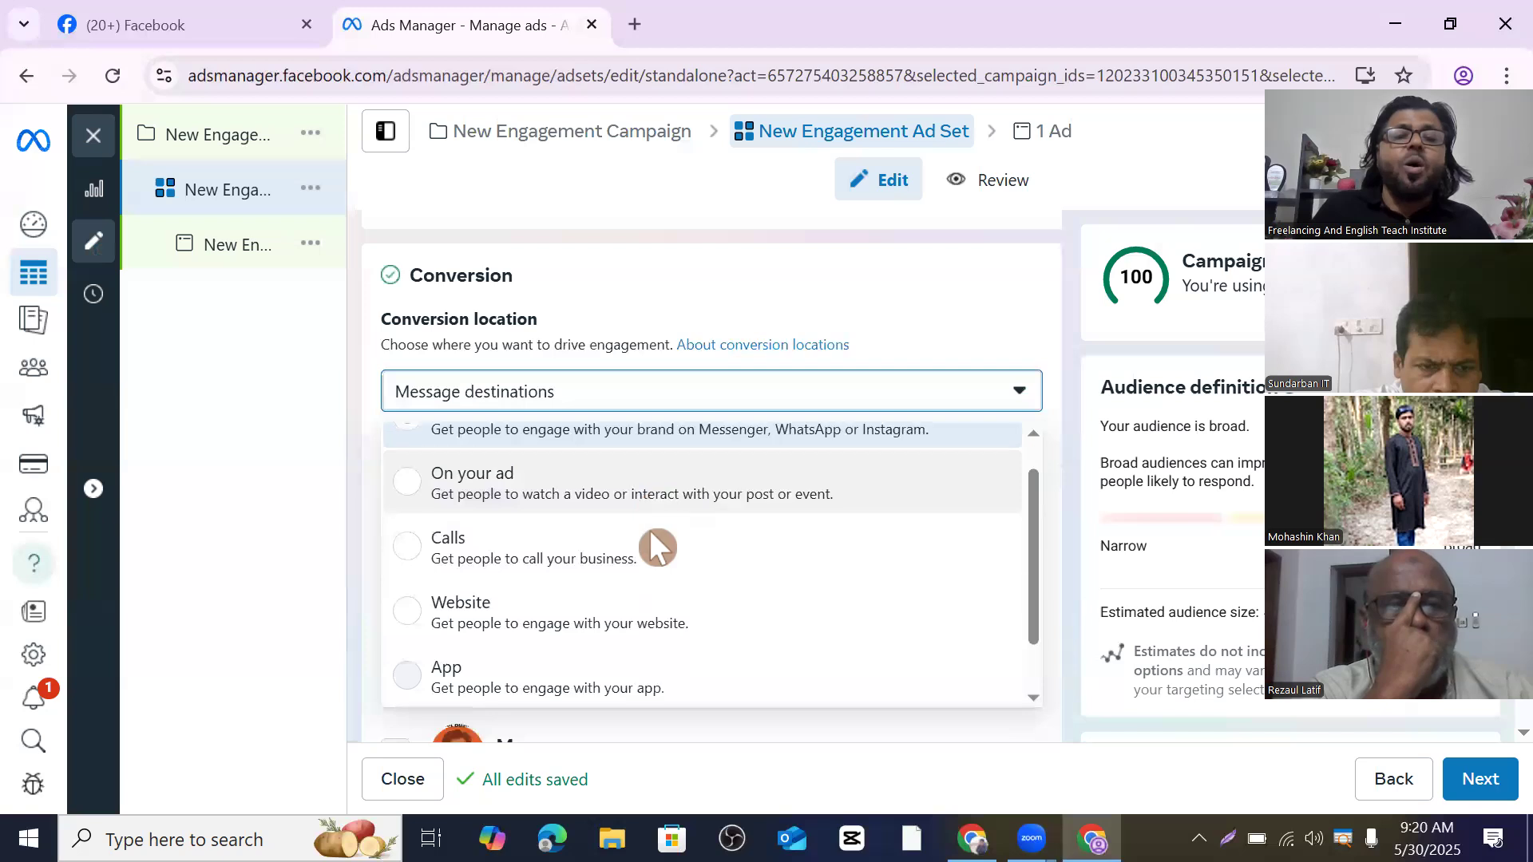
pyautogui.scroll(-1, 650, 533)
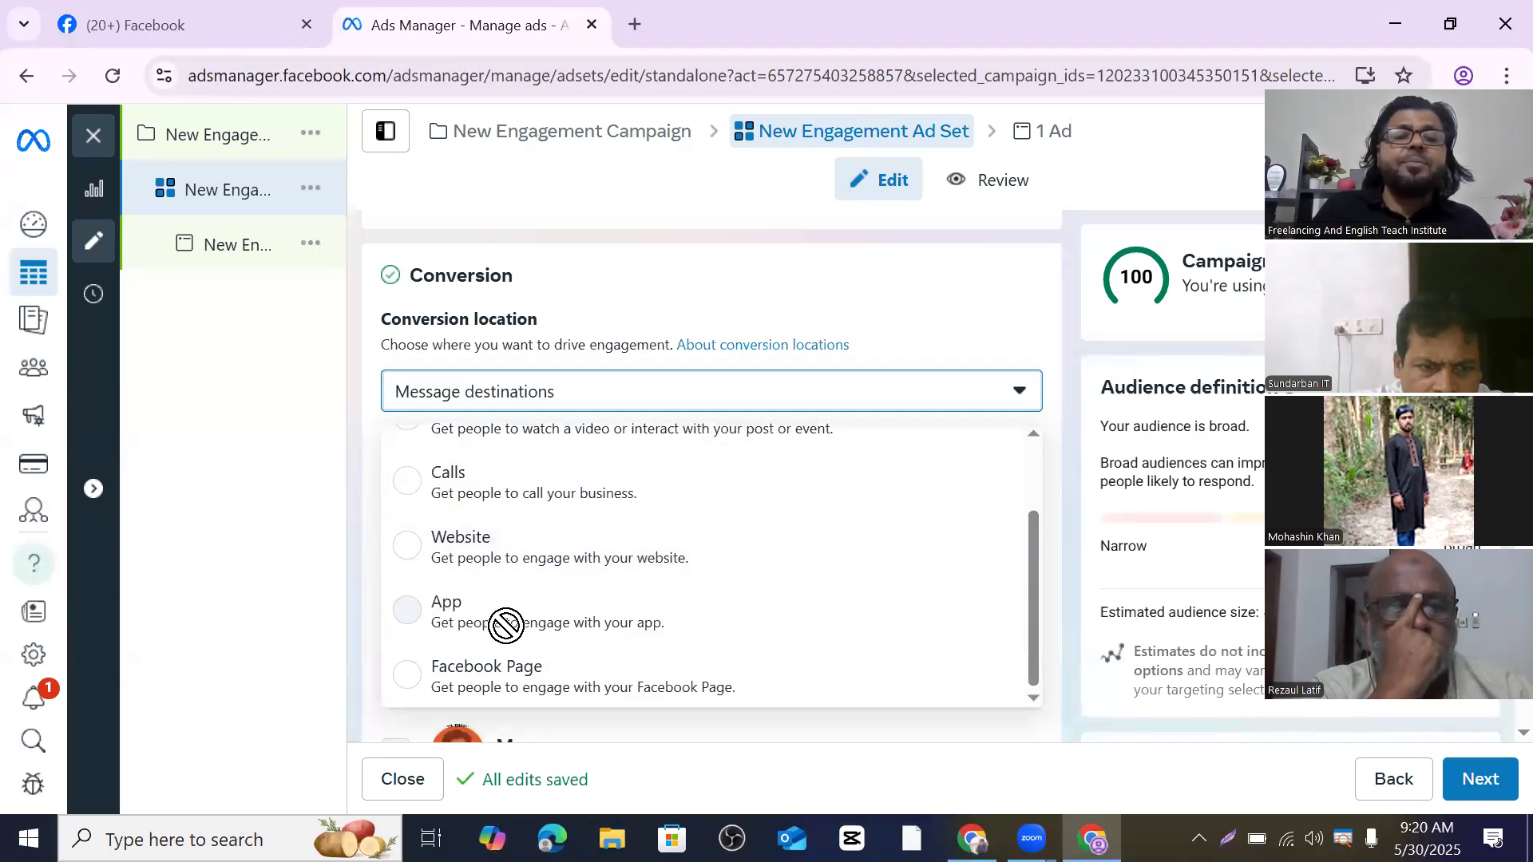
pyautogui.scroll(-1, 505, 625)
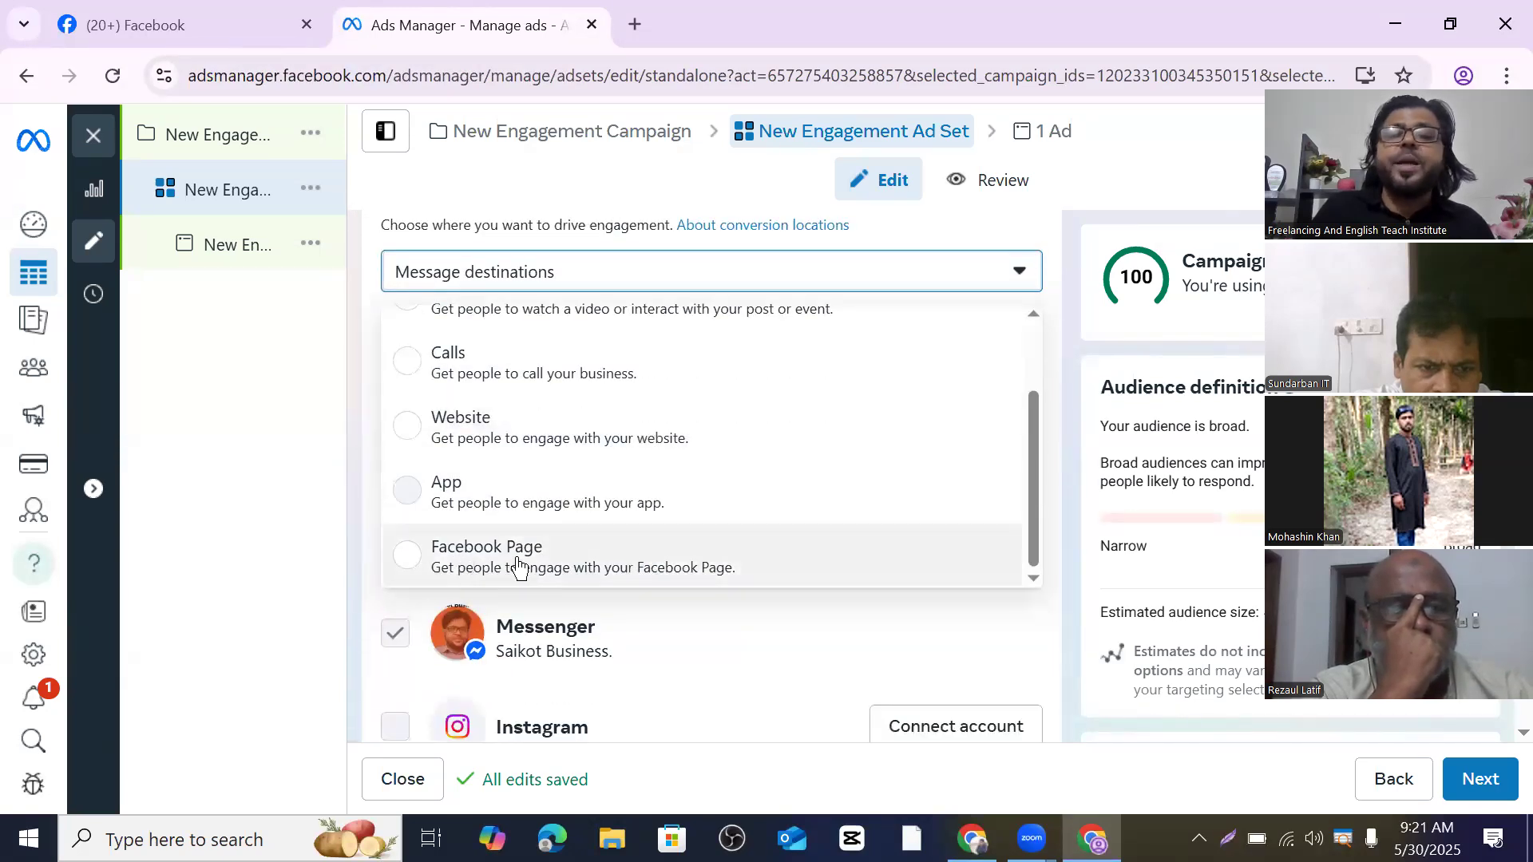
pyautogui.scroll(2, 671, 515)
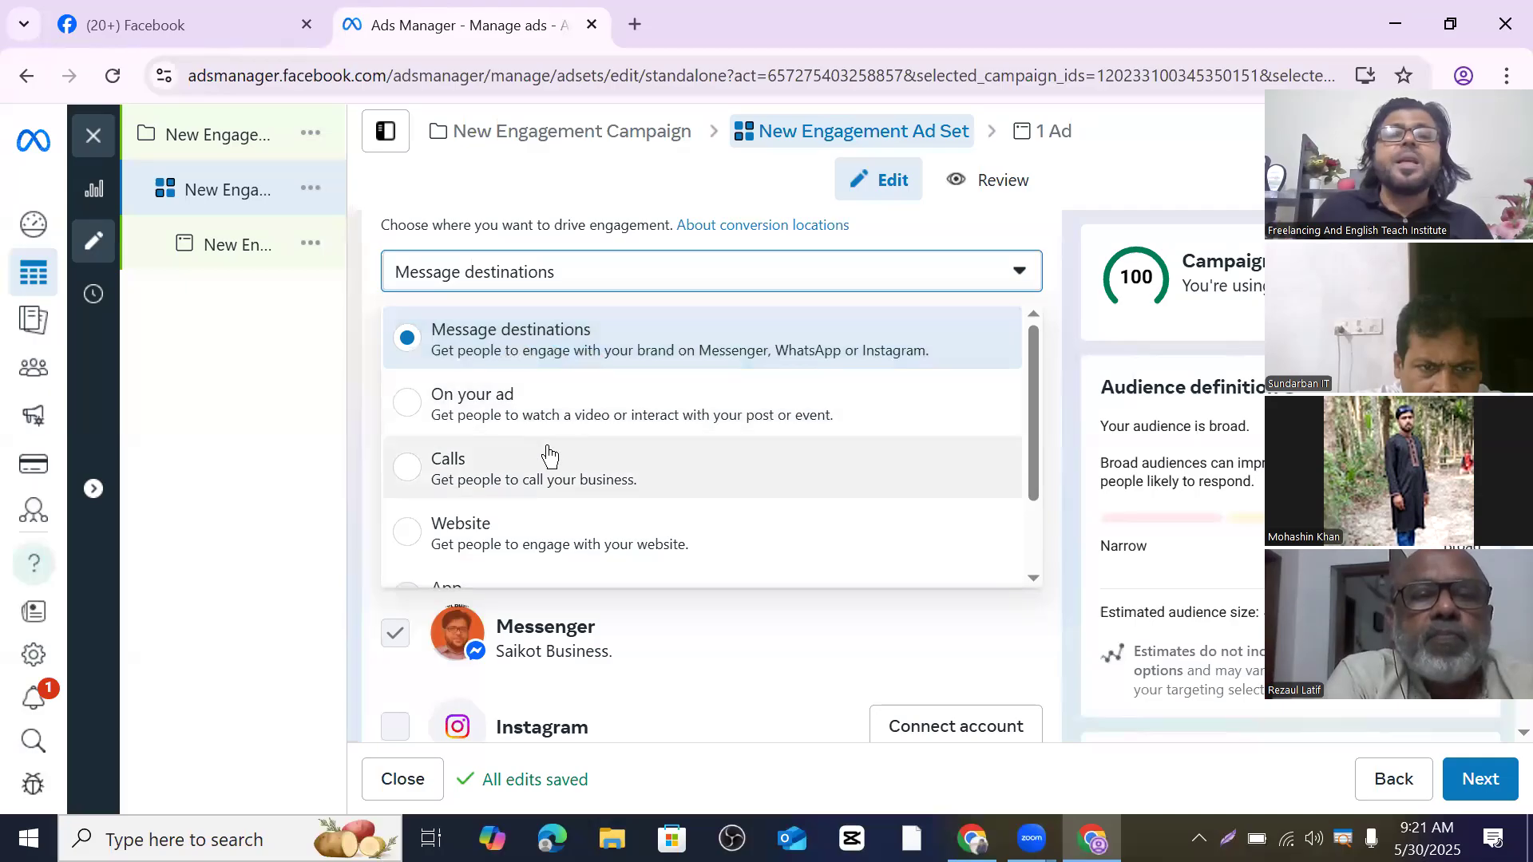
# - Browse the Conversion location options and close the list, keeping Message destinations
pyautogui.click(601, 409)
pyautogui.scroll(-2, 601, 409)
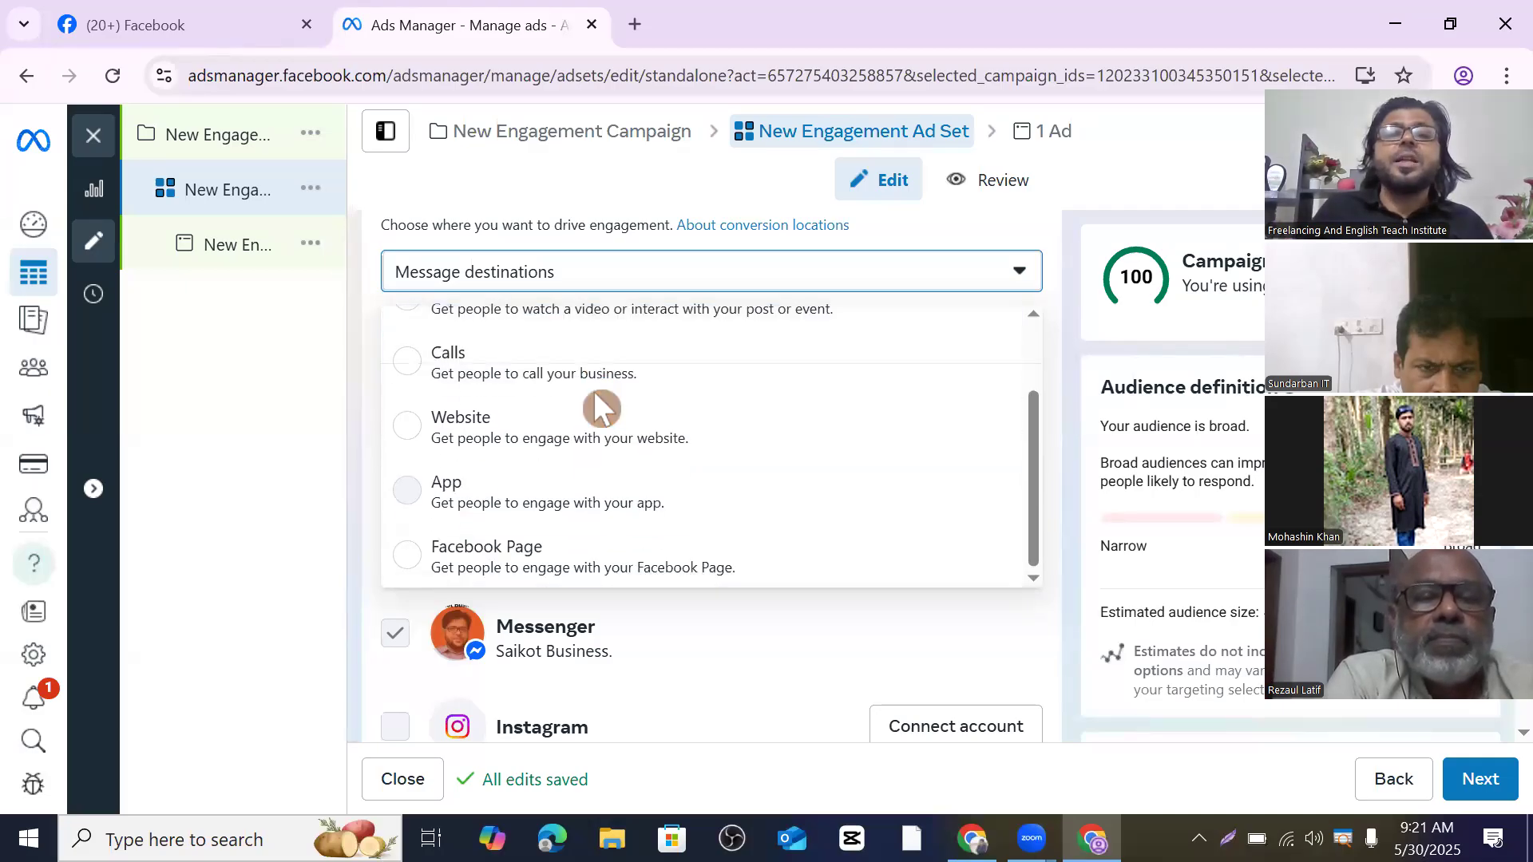
pyautogui.scroll(2, 600, 409)
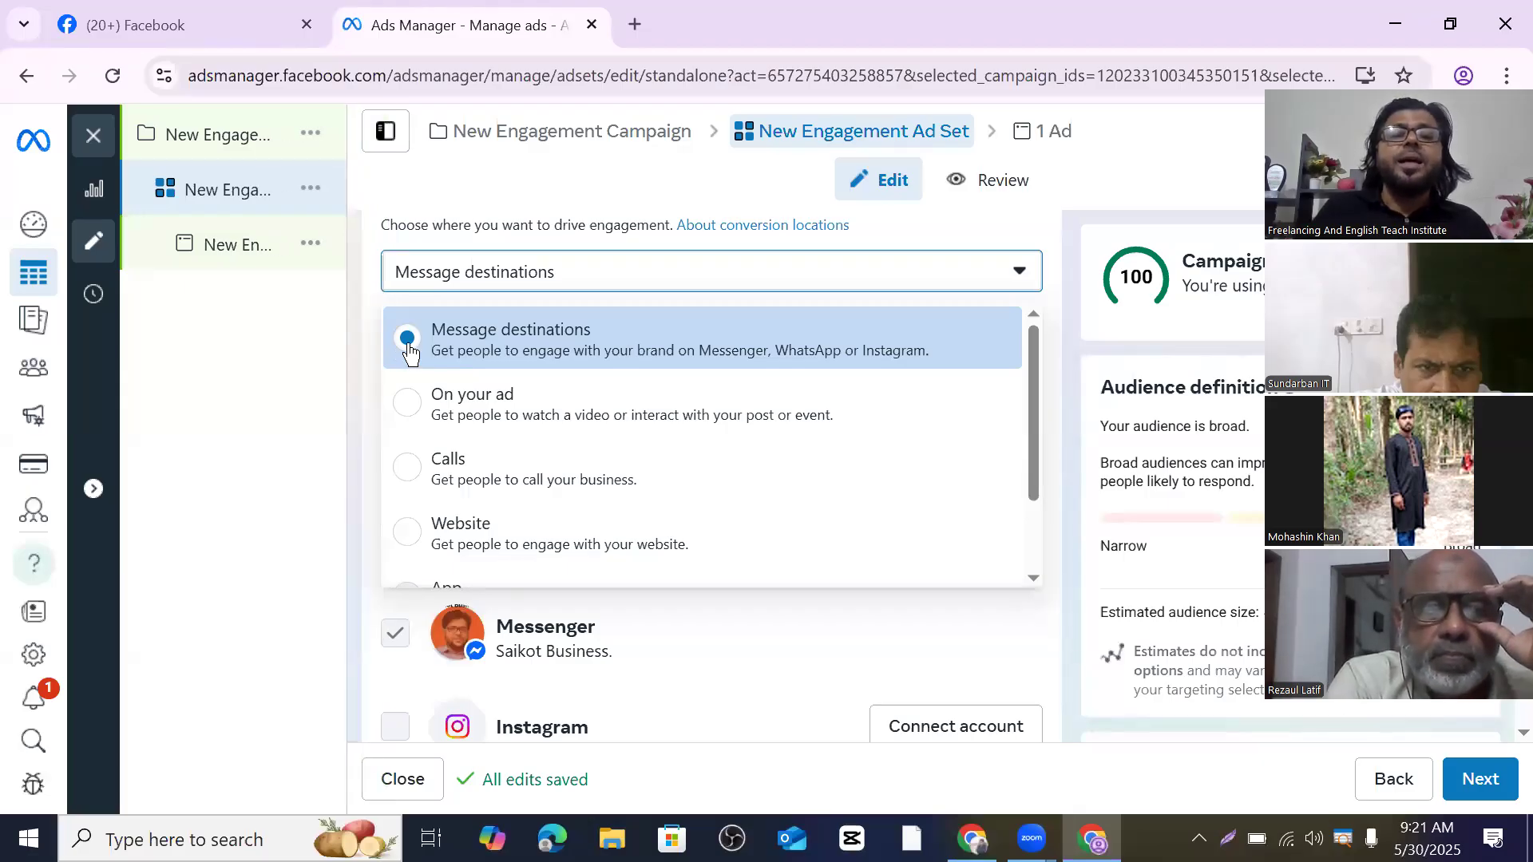
pyautogui.scroll(-5, 548, 371)
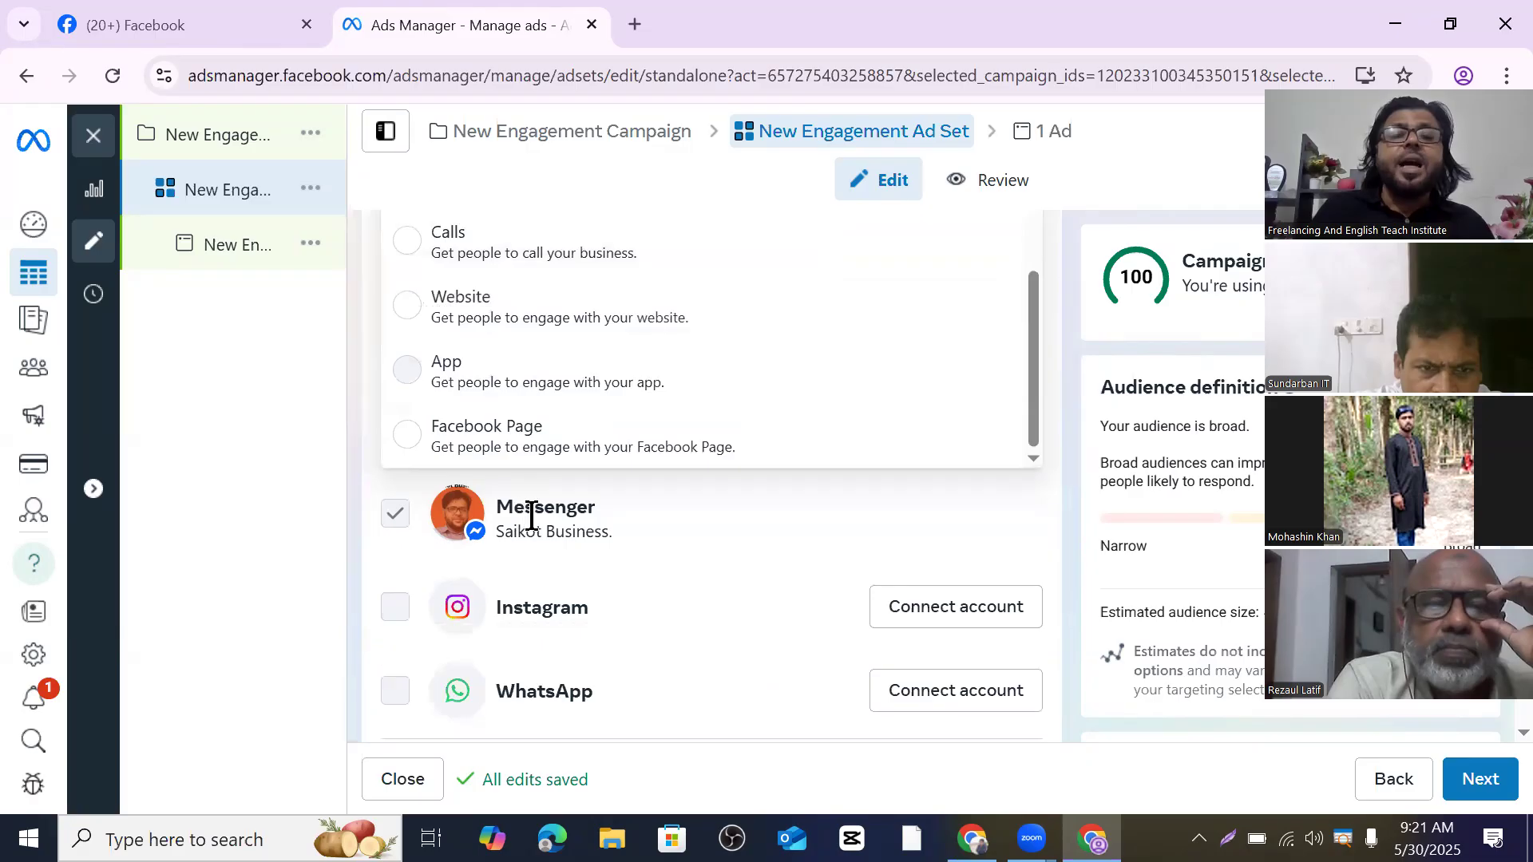
pyautogui.scroll(5, 882, 391)
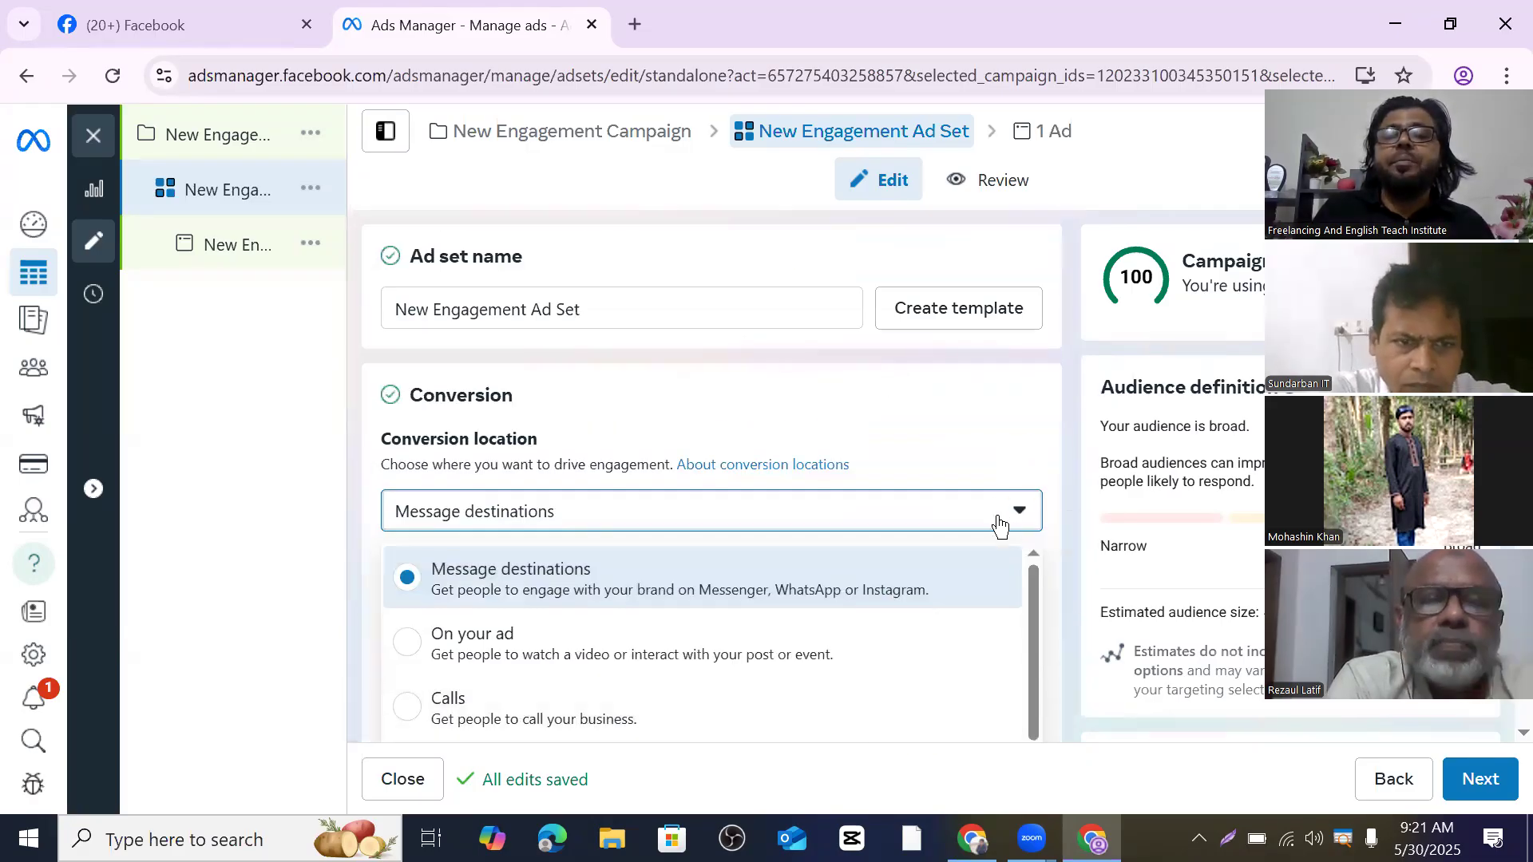
pyautogui.click(1019, 526)
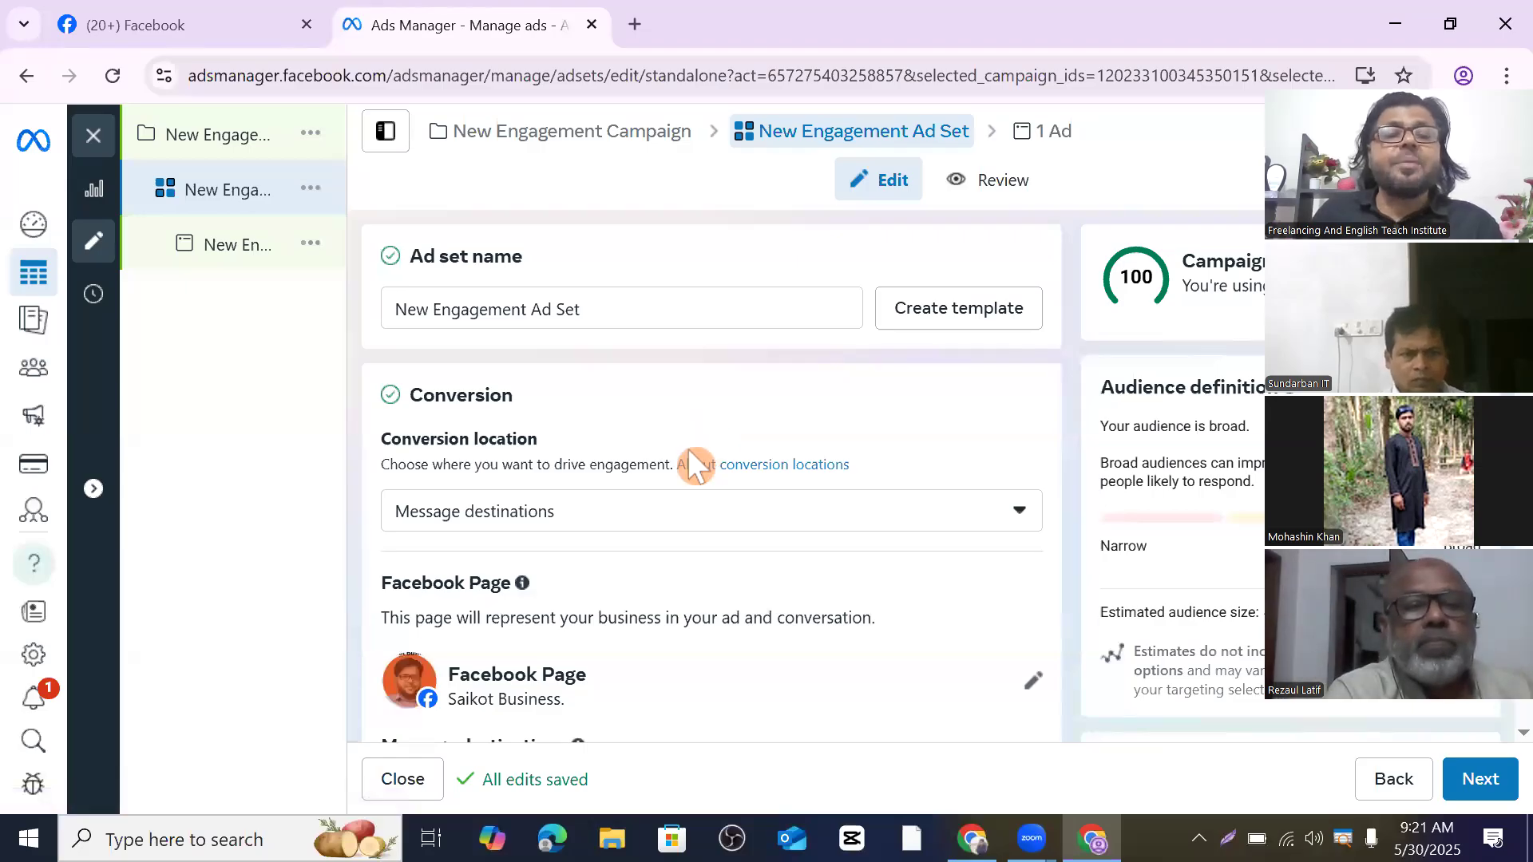
pyautogui.scroll(-1, 687, 448)
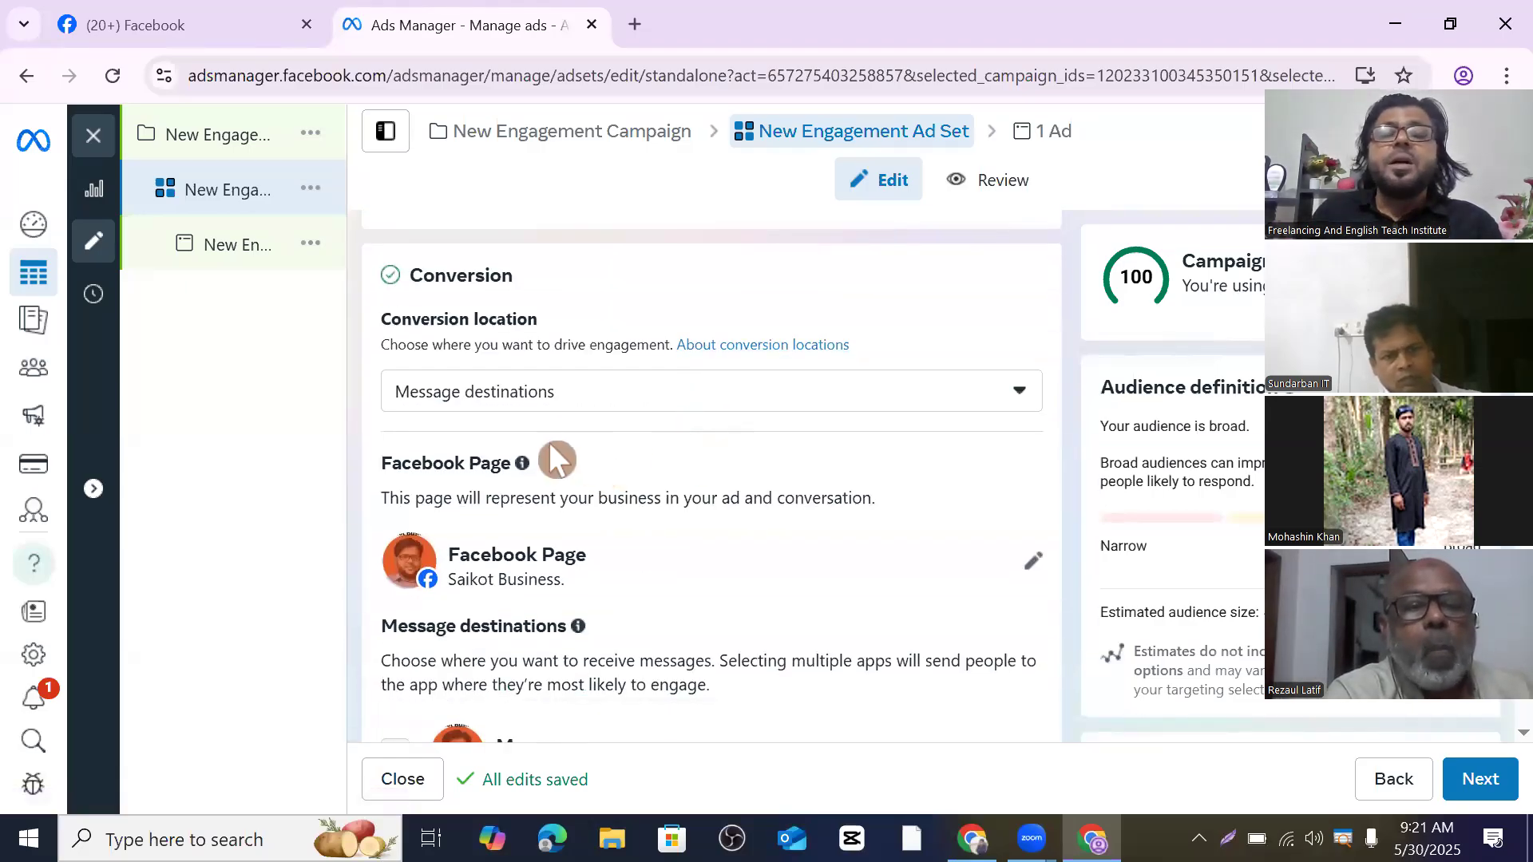
pyautogui.scroll(-3, 559, 456)
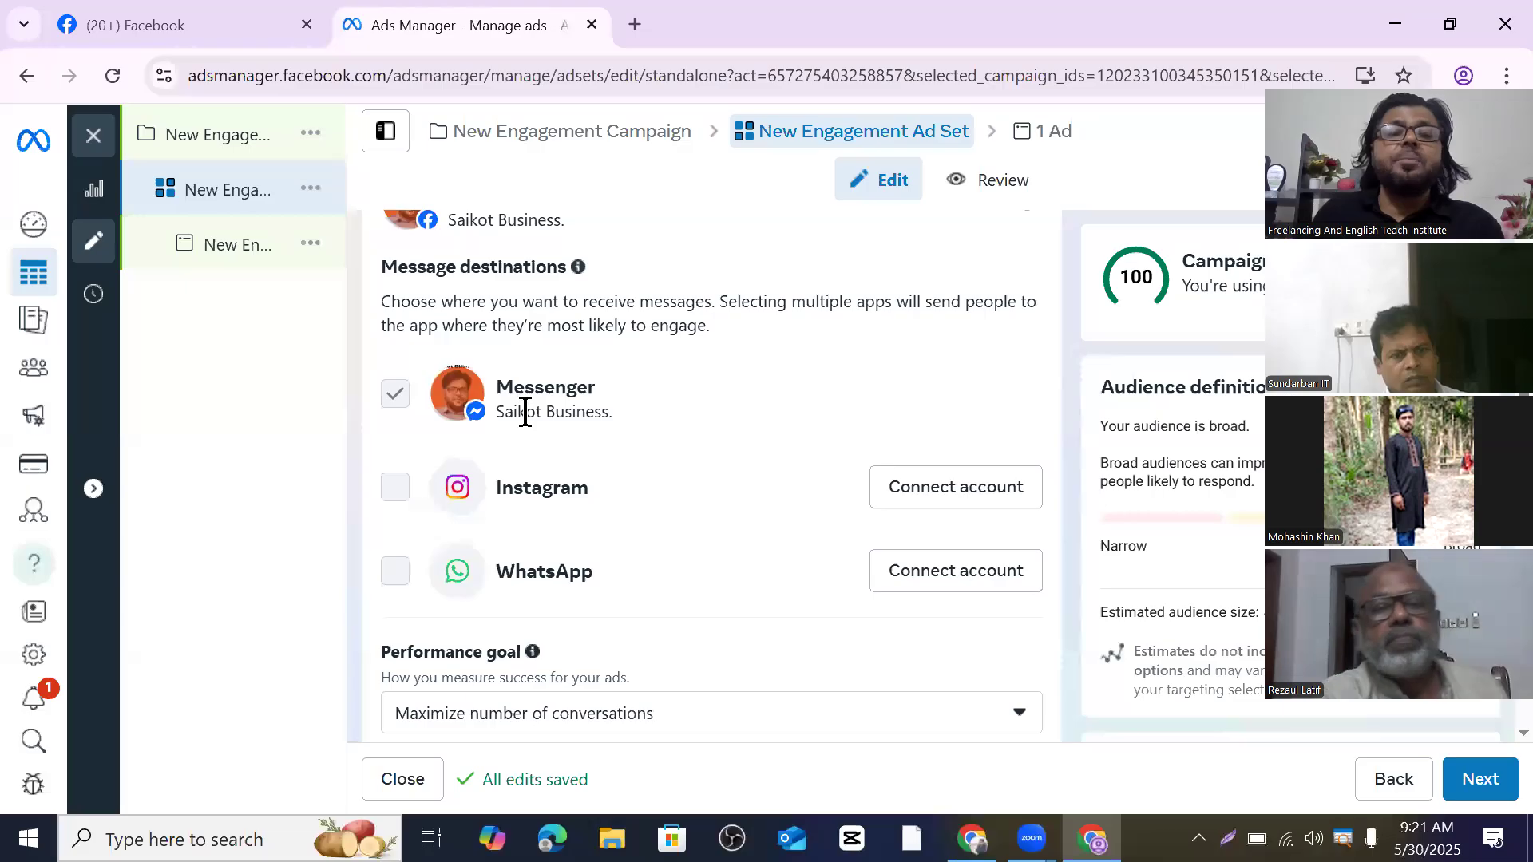
pyautogui.scroll(-1, 558, 443)
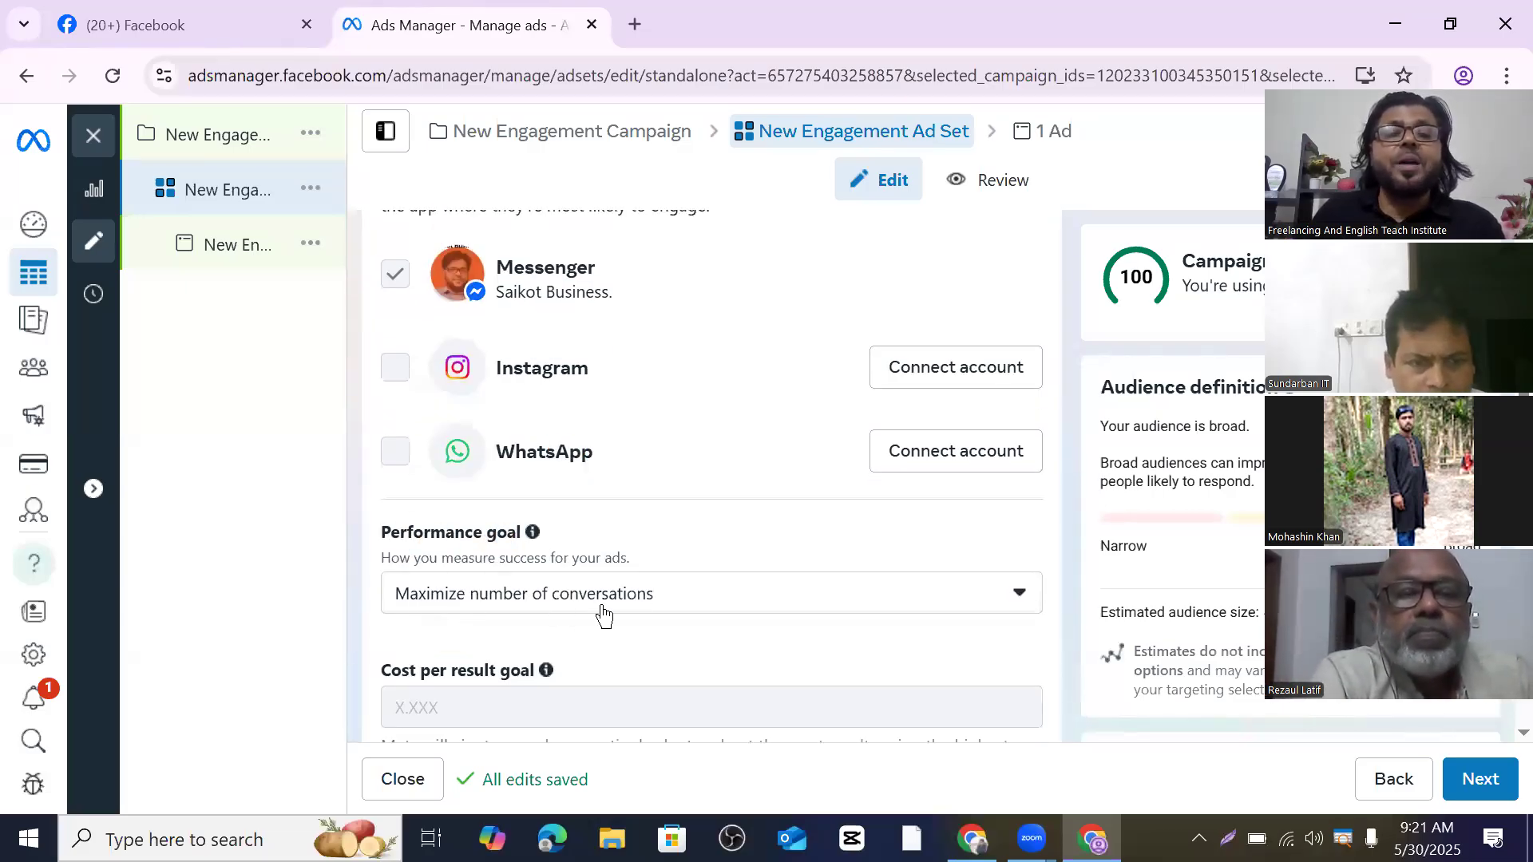
pyautogui.click(1020, 596)
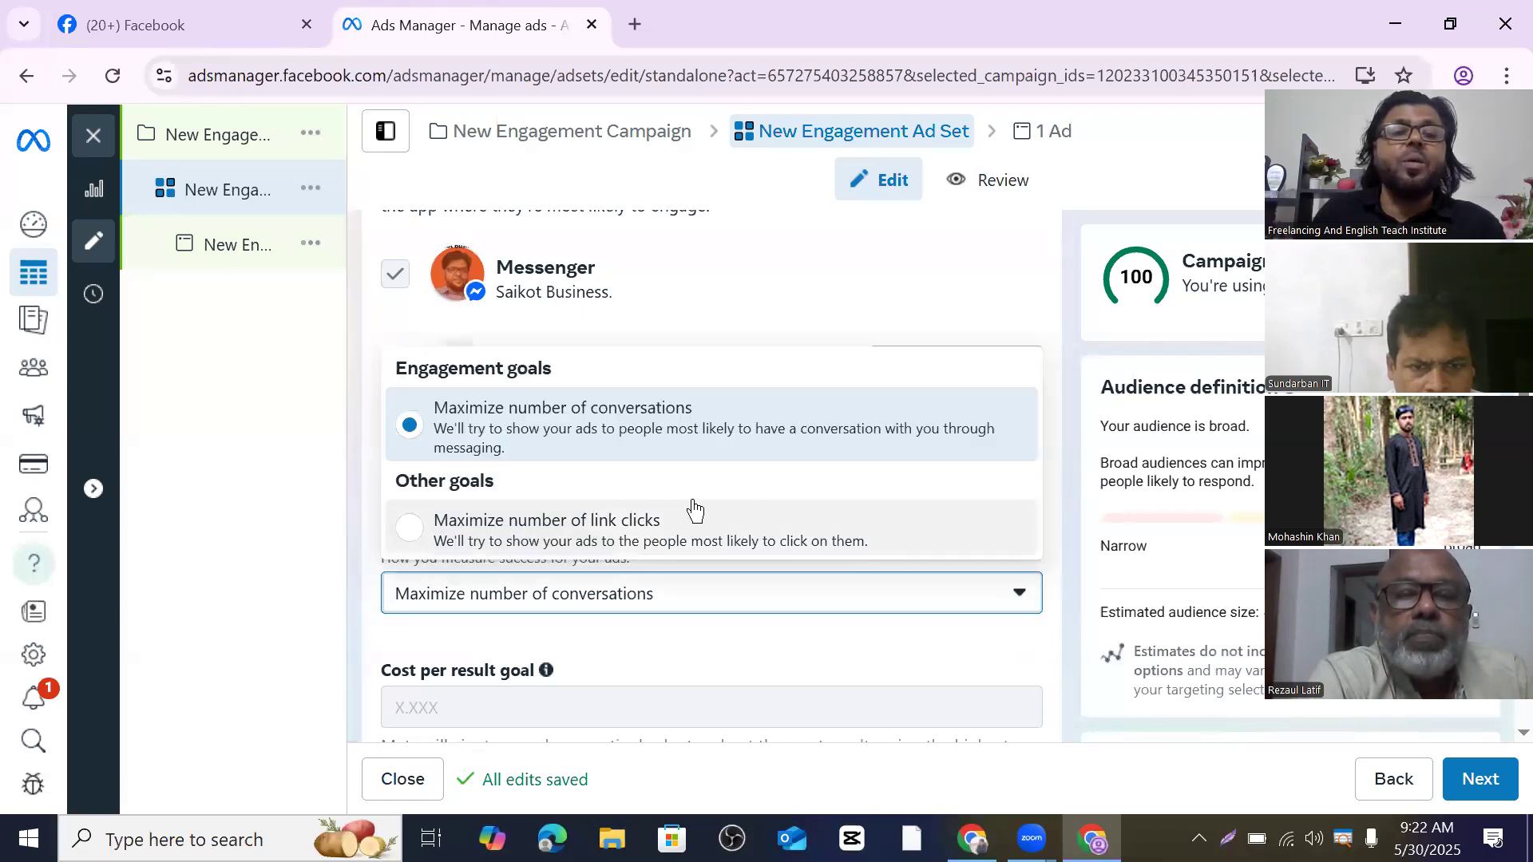
pyautogui.click(1020, 596)
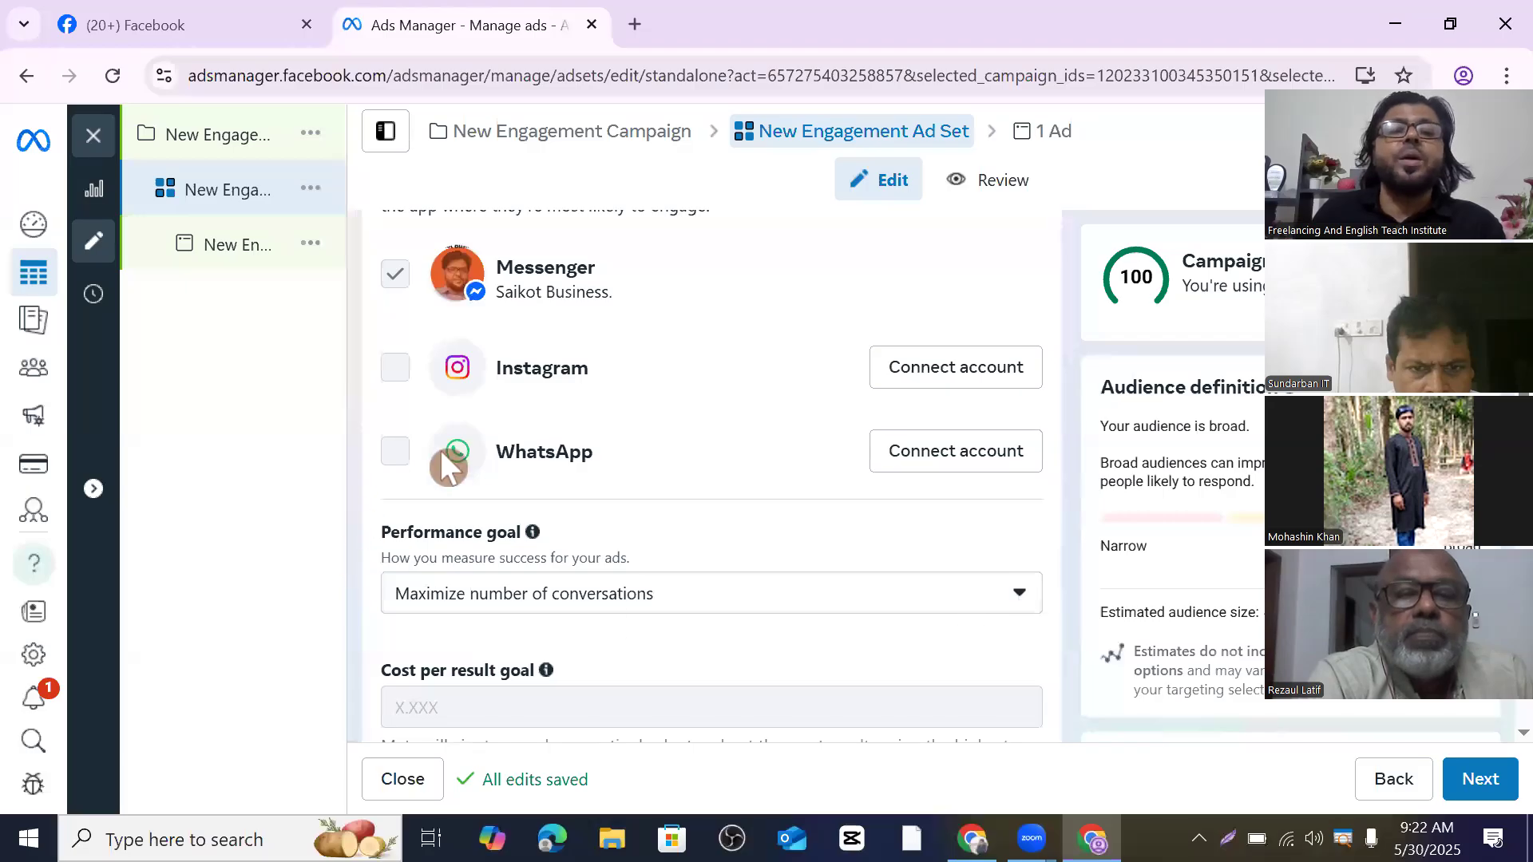
pyautogui.scroll(3, 527, 431)
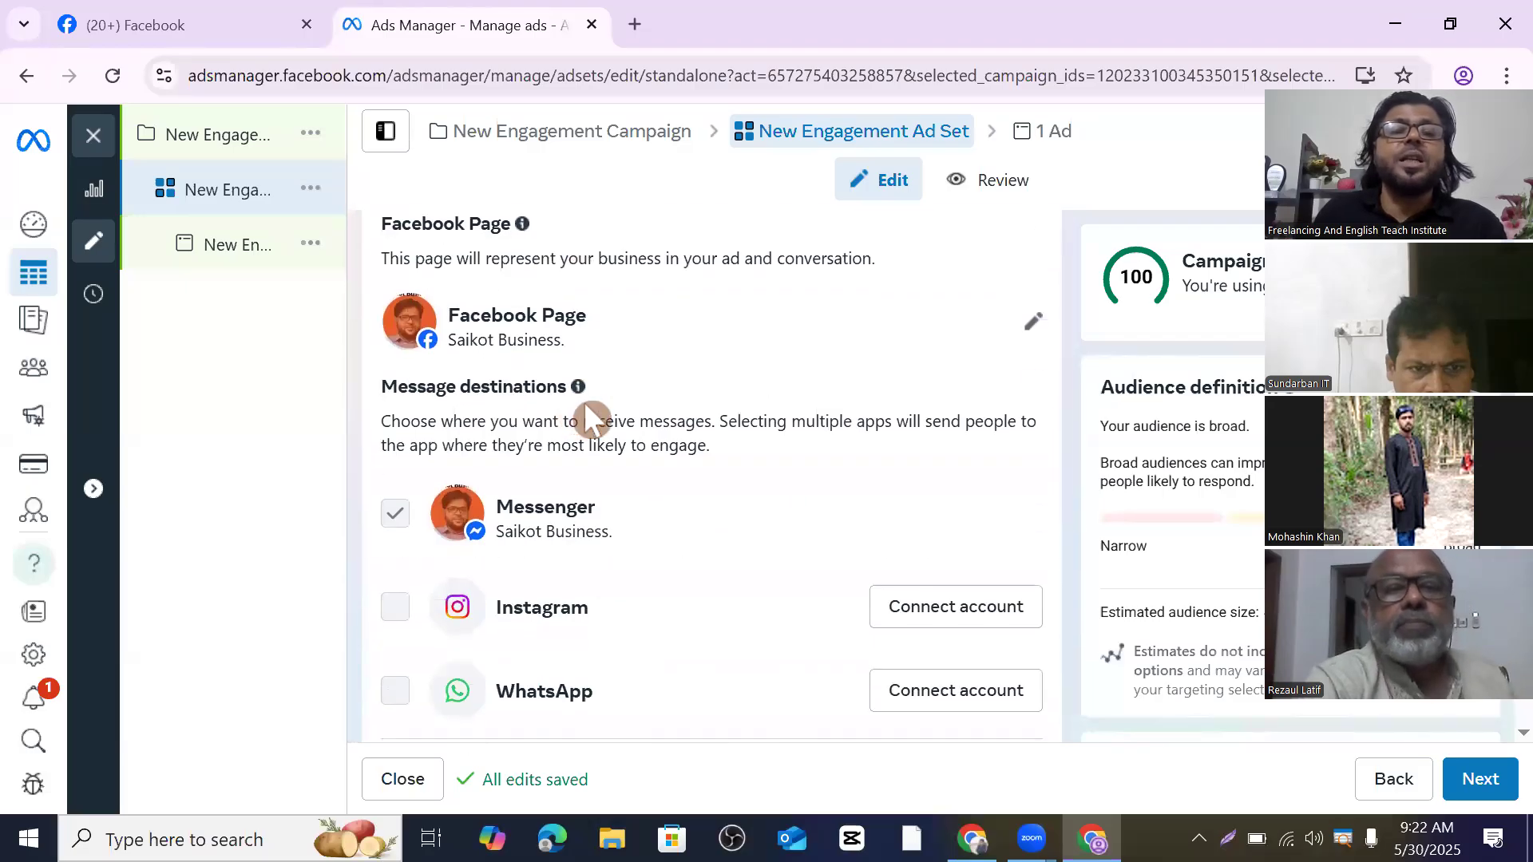
pyautogui.scroll(3, 859, 434)
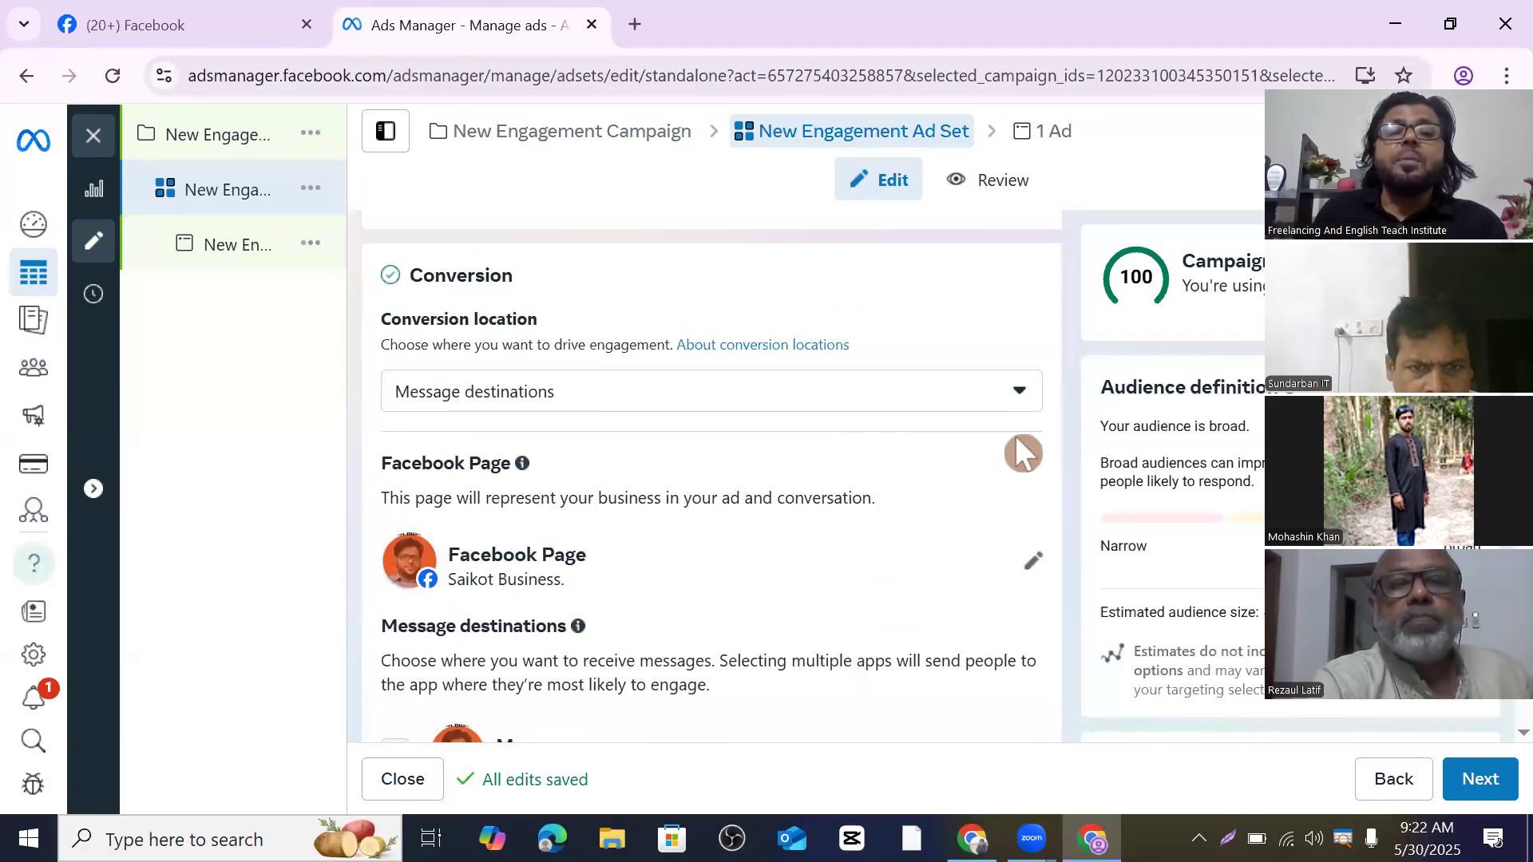
pyautogui.click(1020, 393)
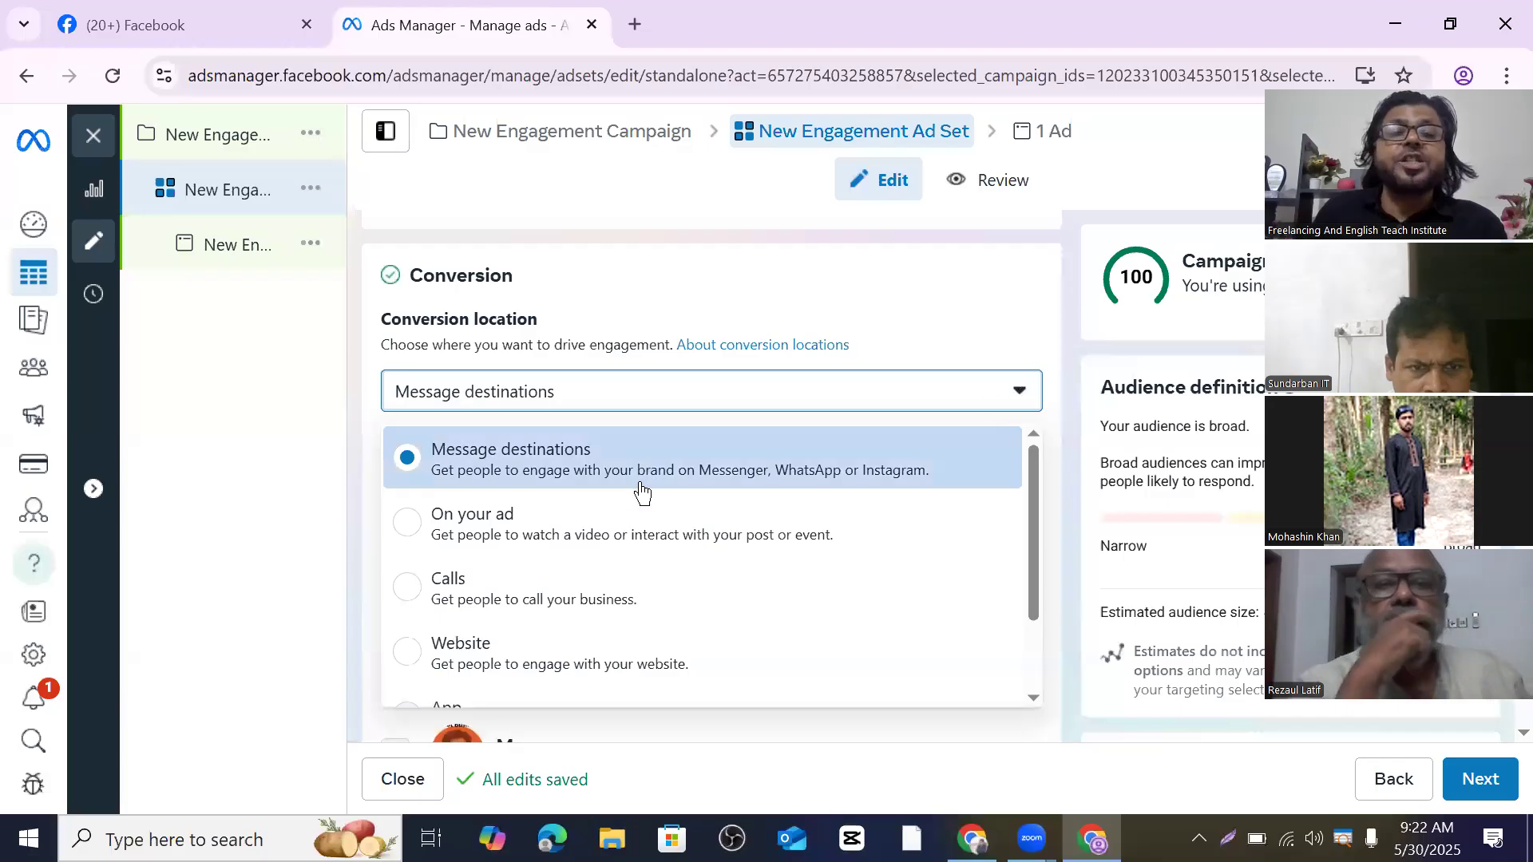
pyautogui.scroll(-2, 639, 503)
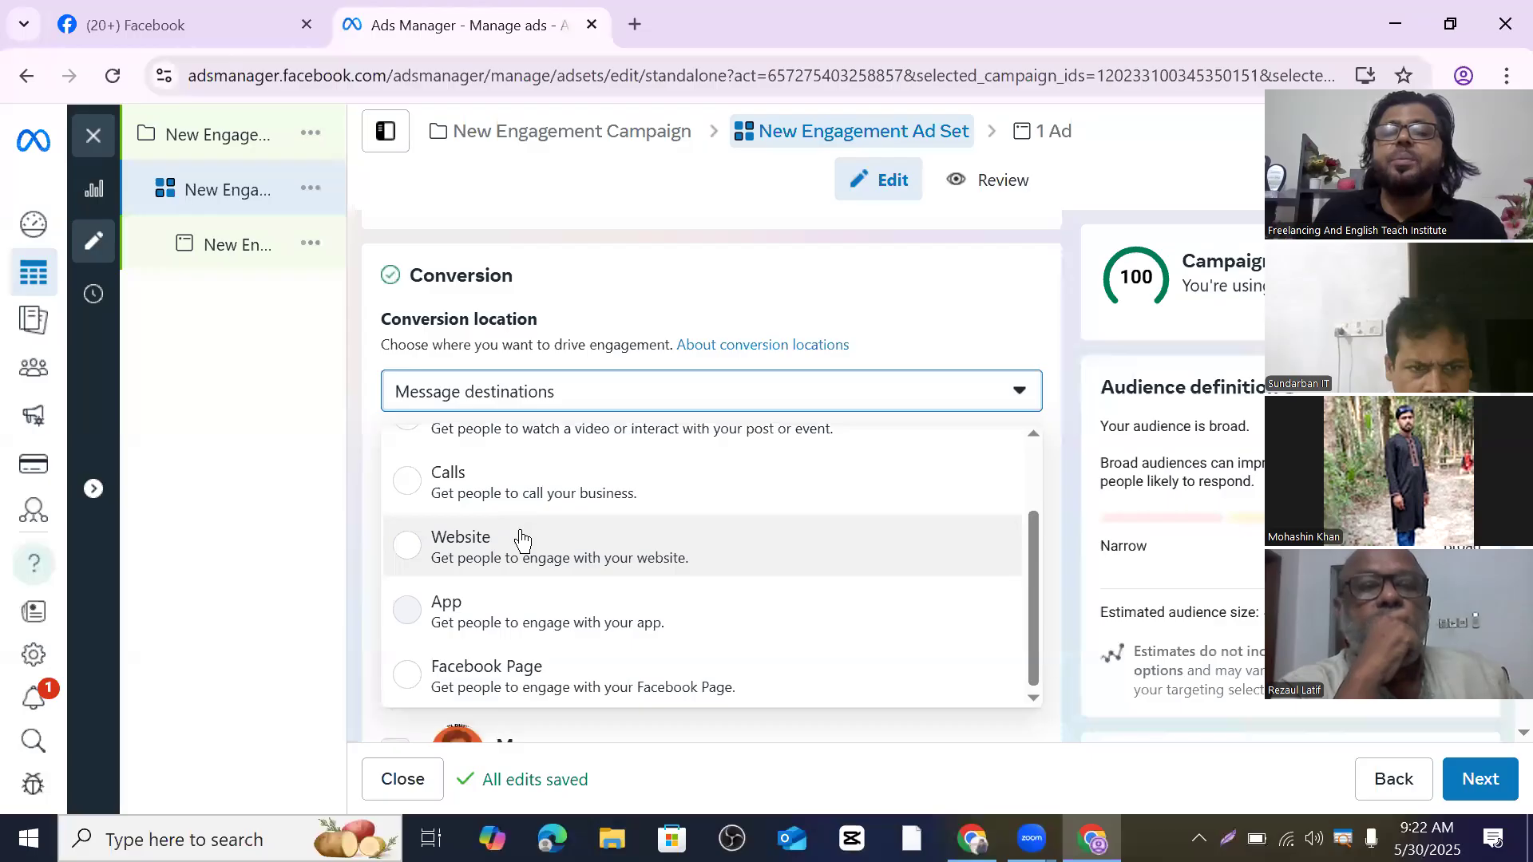
pyautogui.scroll(-2, 523, 541)
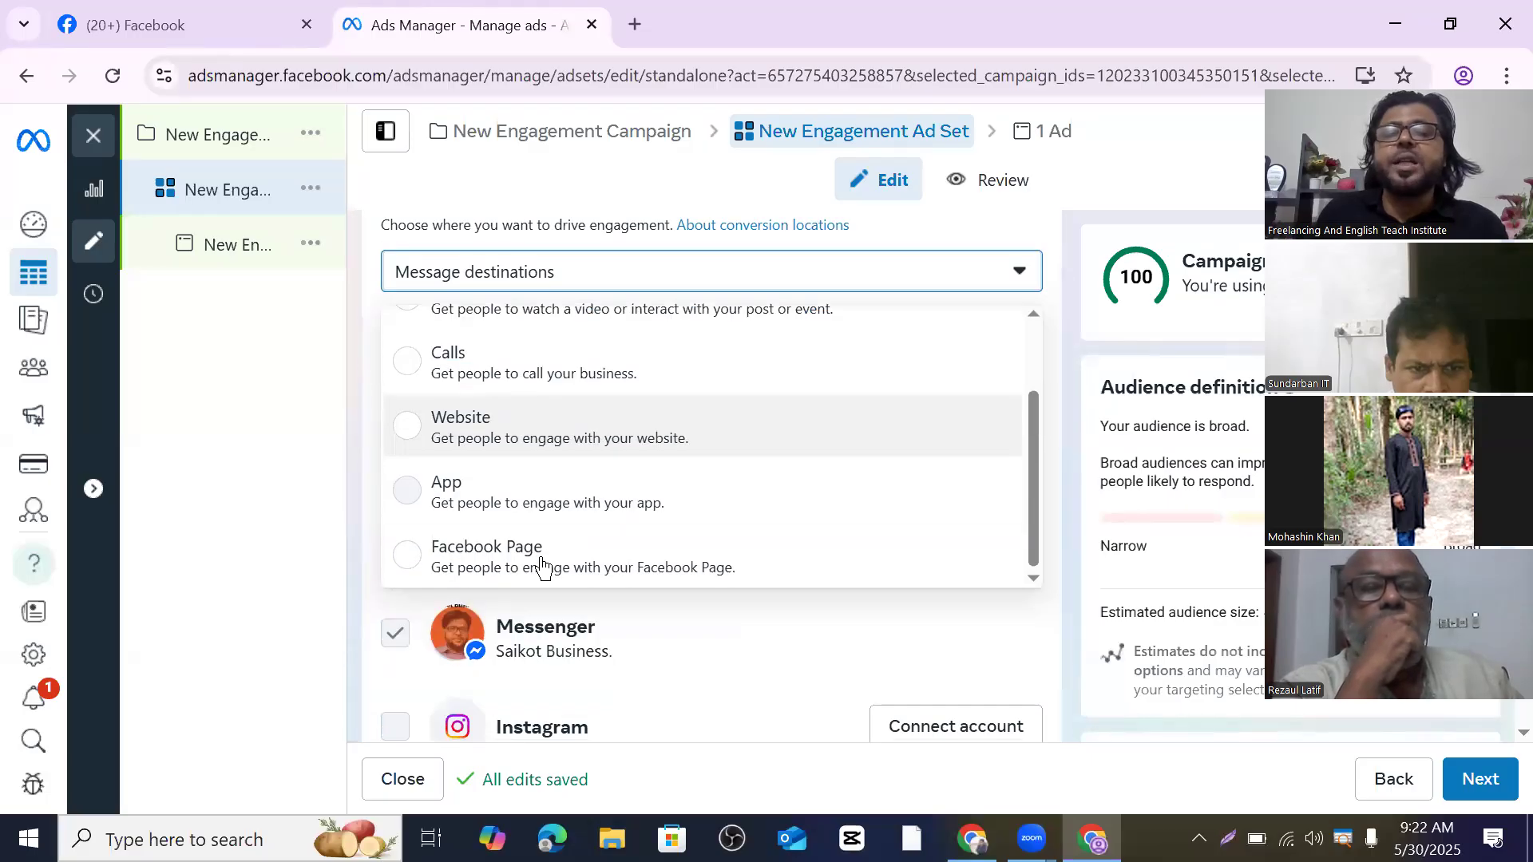
pyautogui.scroll(2, 540, 564)
pyautogui.scroll(2, 537, 511)
pyautogui.scroll(-3, 539, 510)
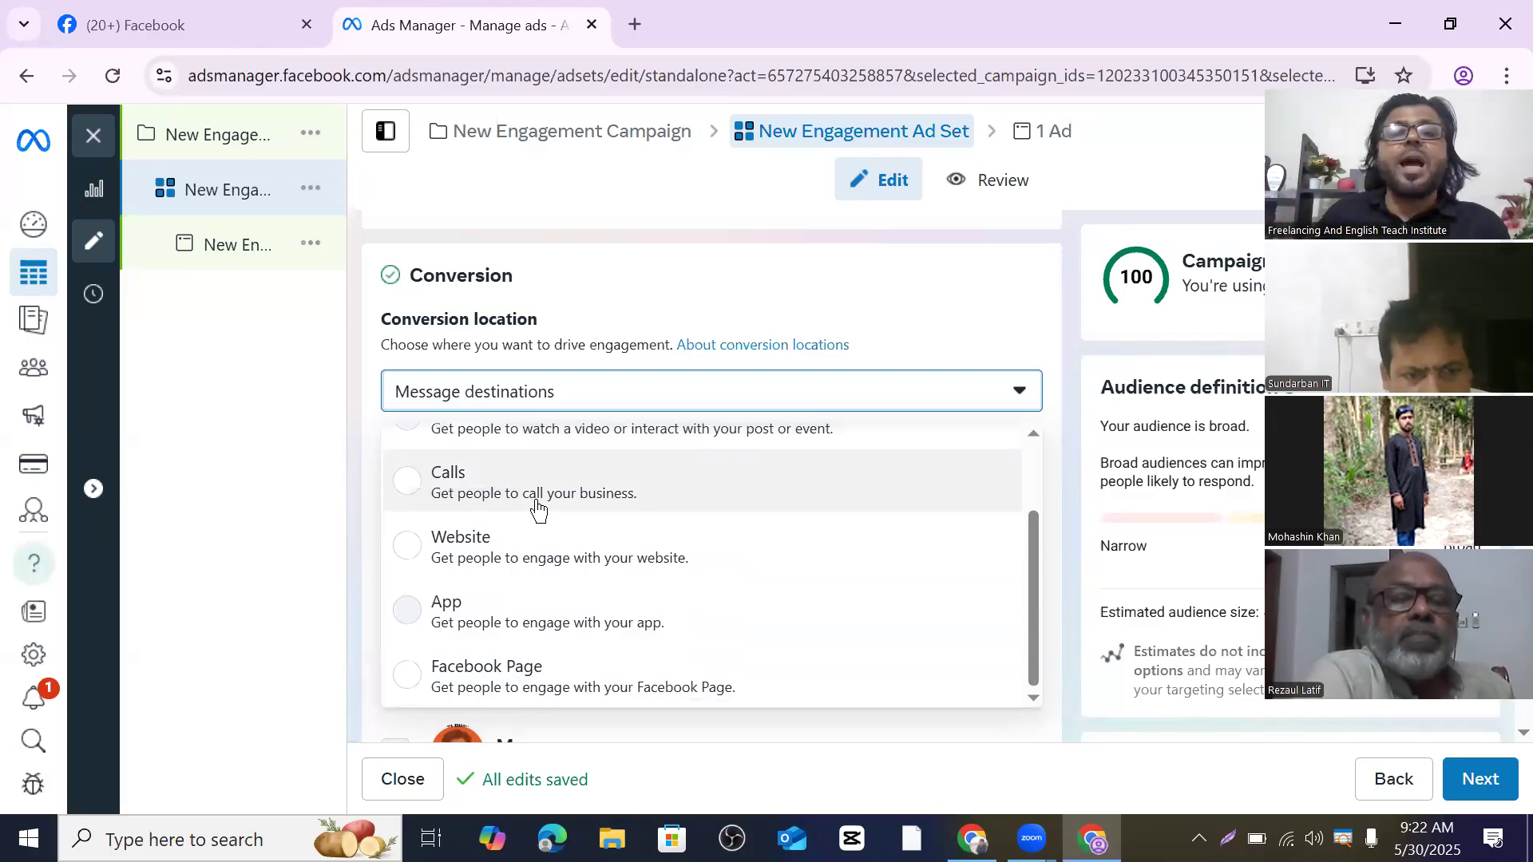
pyautogui.scroll(2, 559, 535)
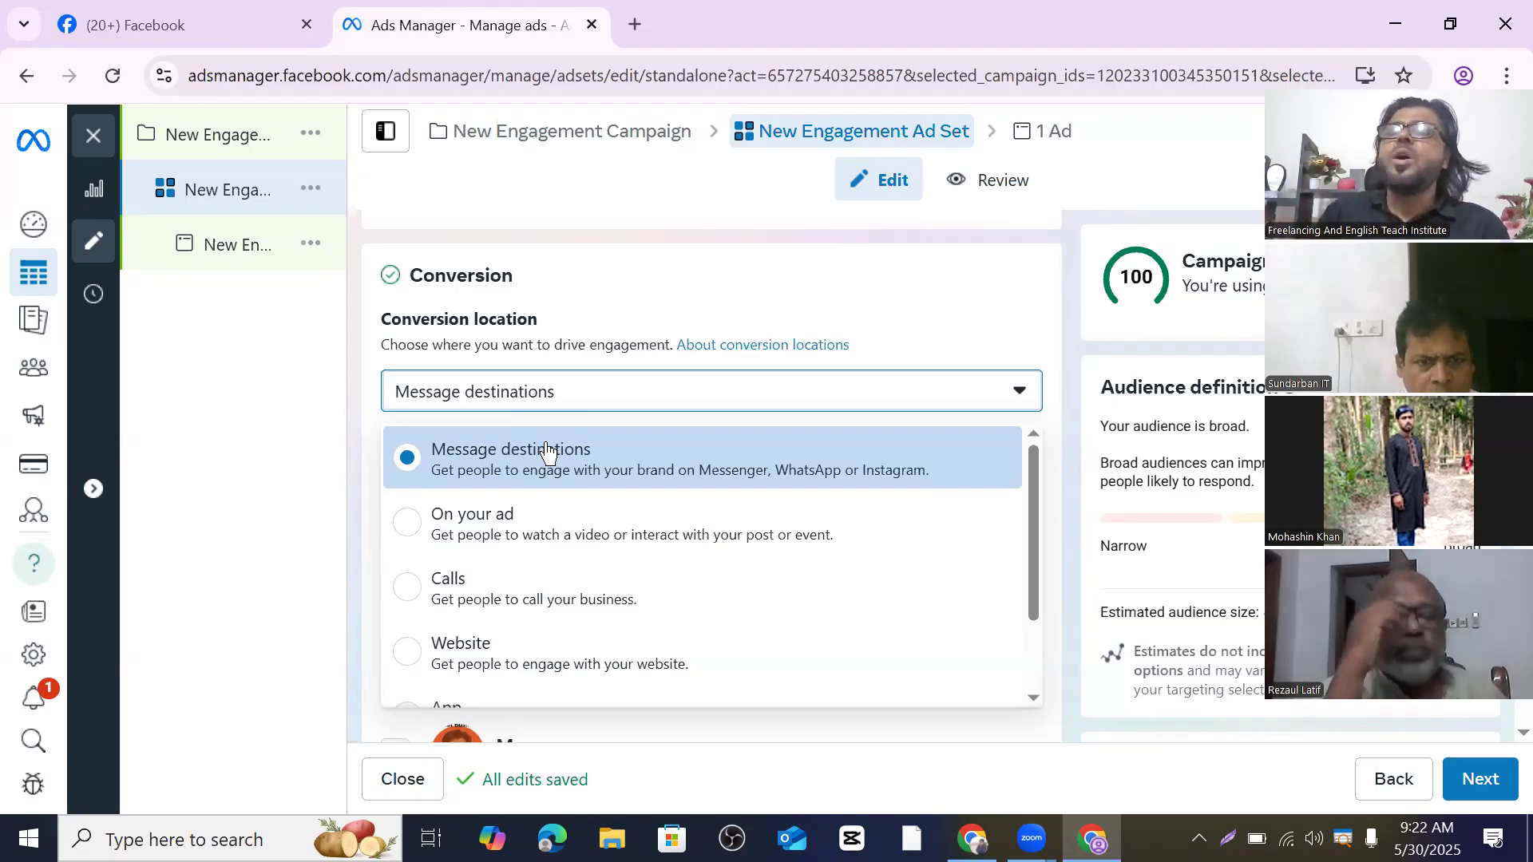
pyautogui.scroll(-5, 575, 449)
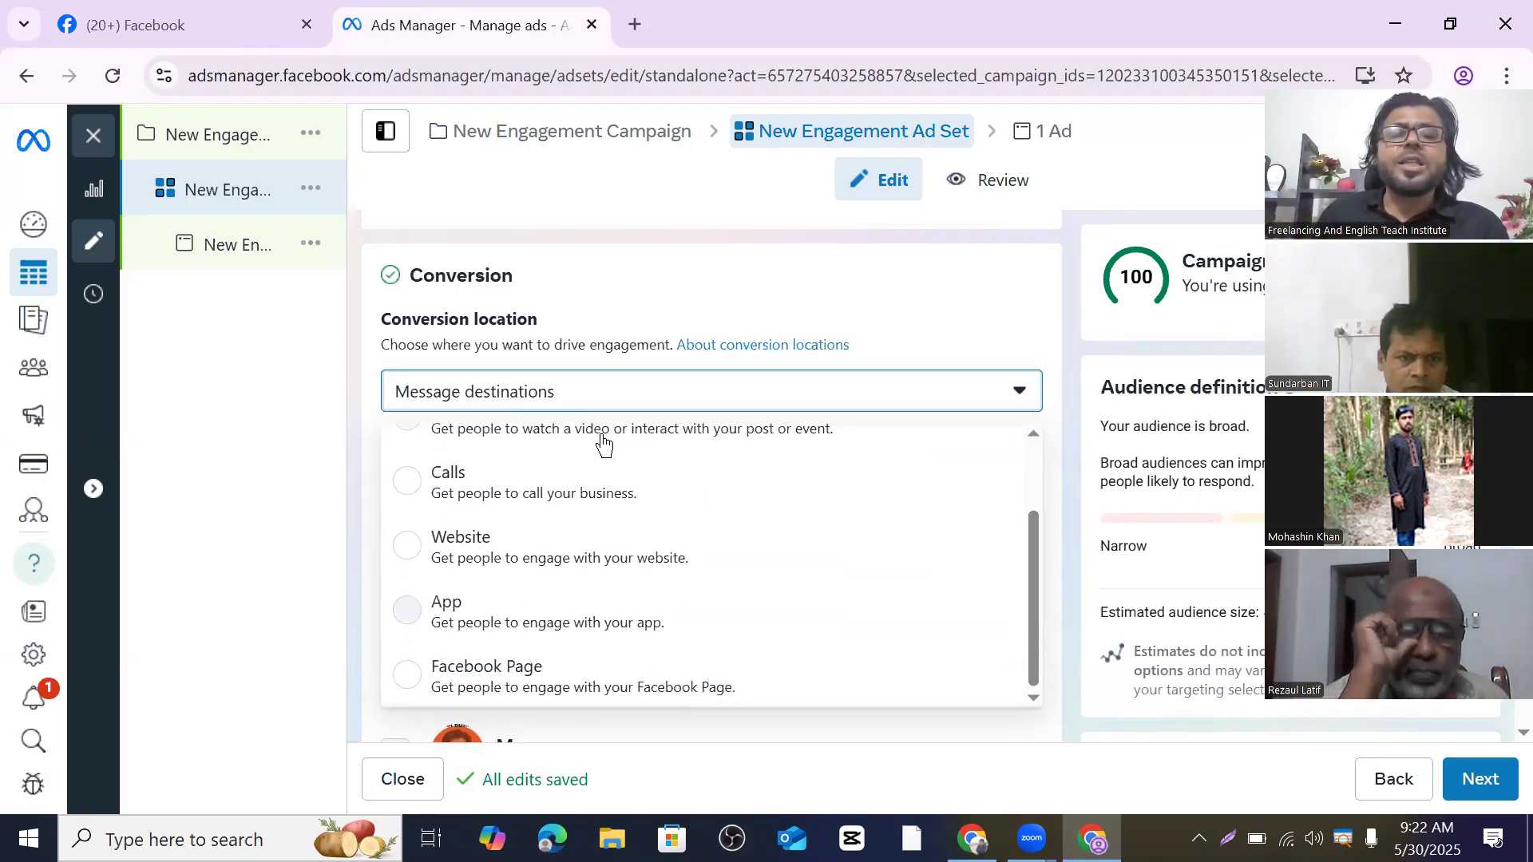
pyautogui.scroll(-6, 674, 415)
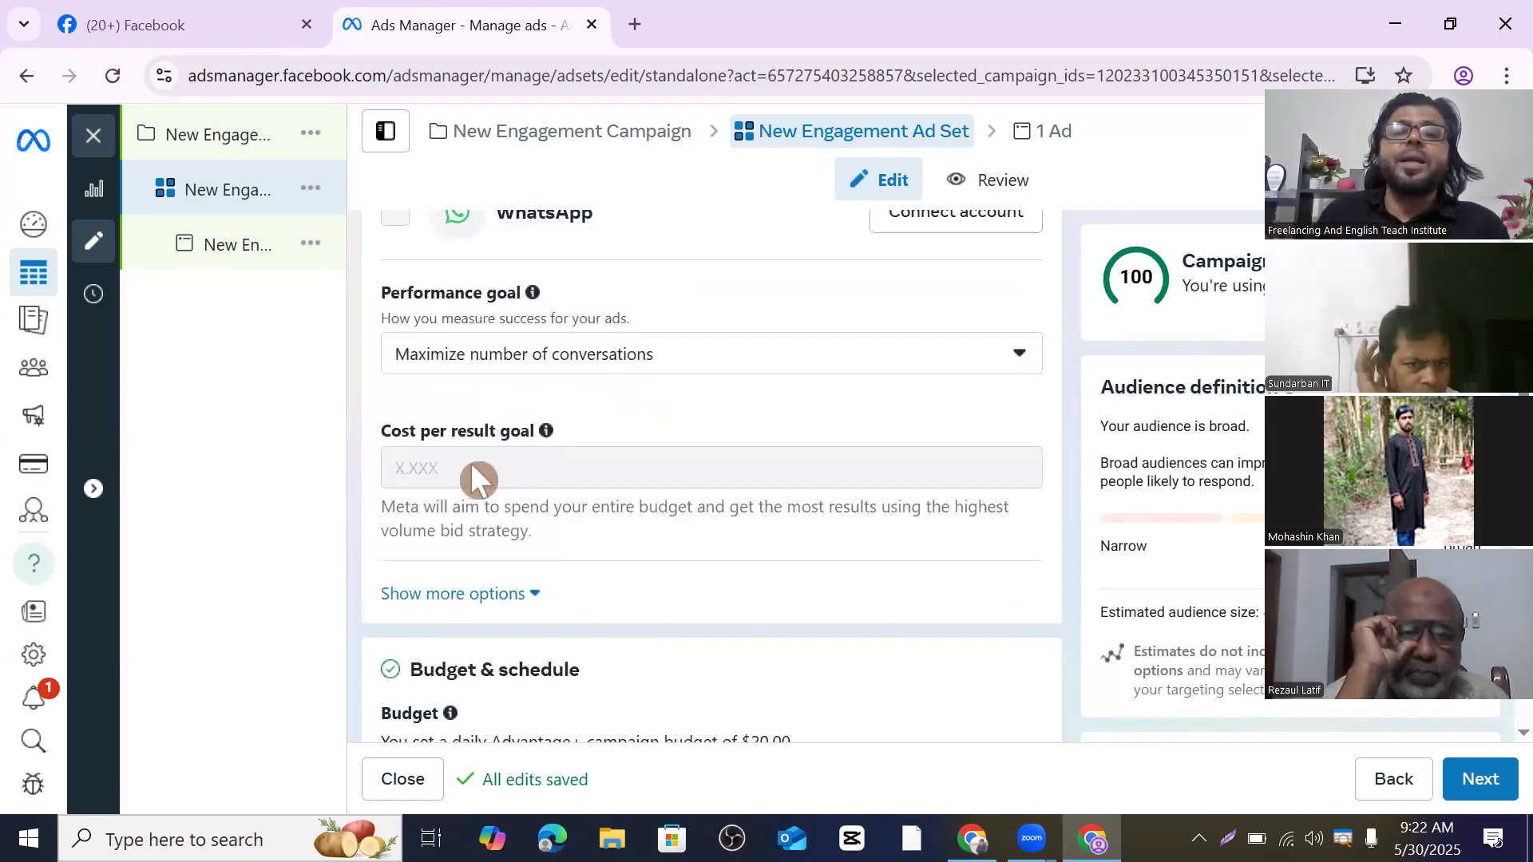
# - Open the calendar for the ad set's May 30, 2025 start date
pyautogui.moveTo(500, 461)
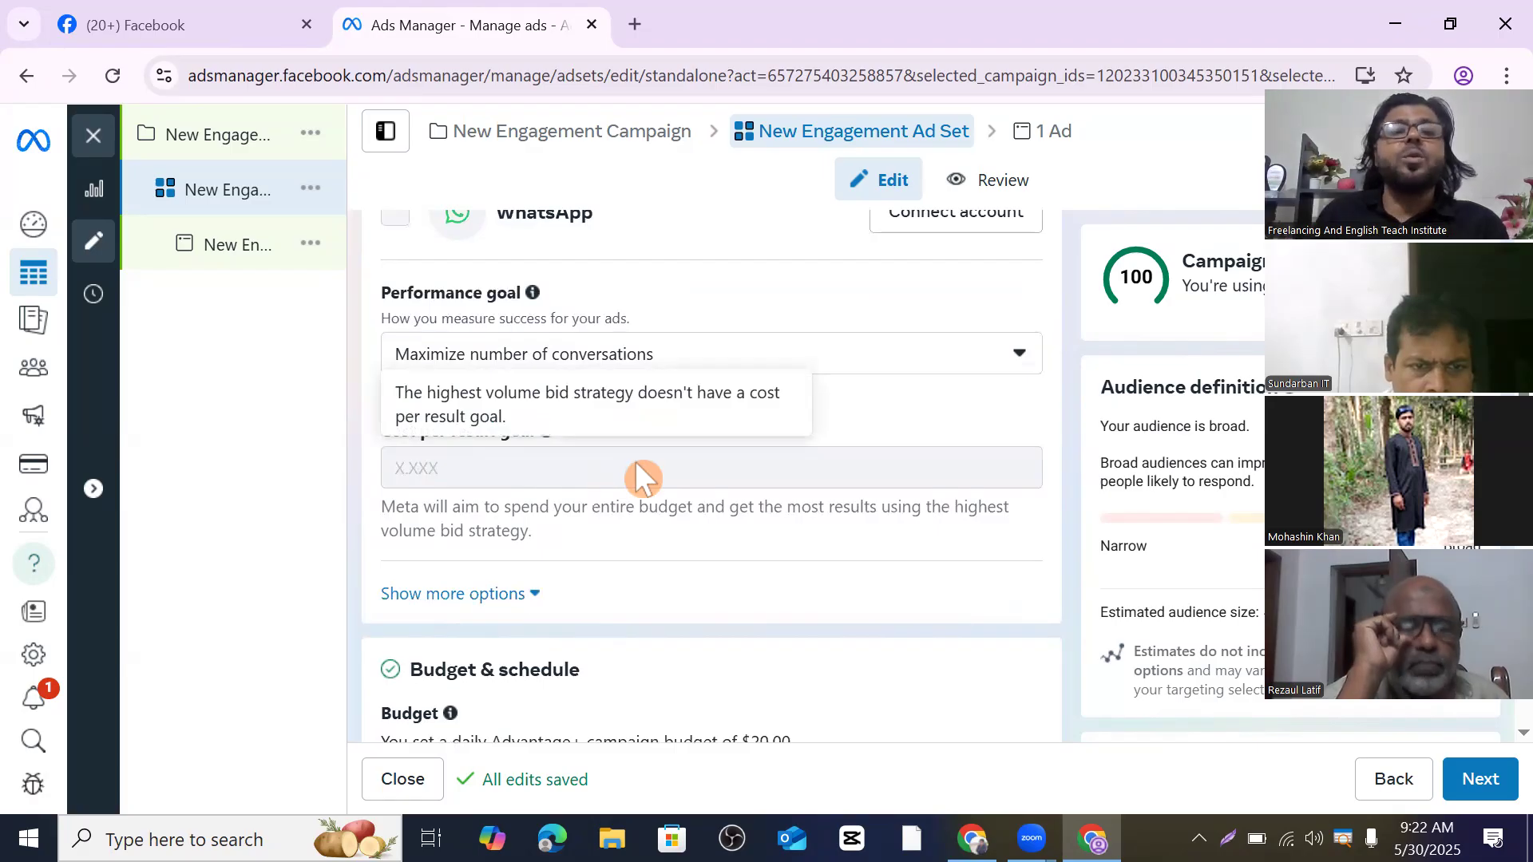
pyautogui.scroll(-3, 620, 592)
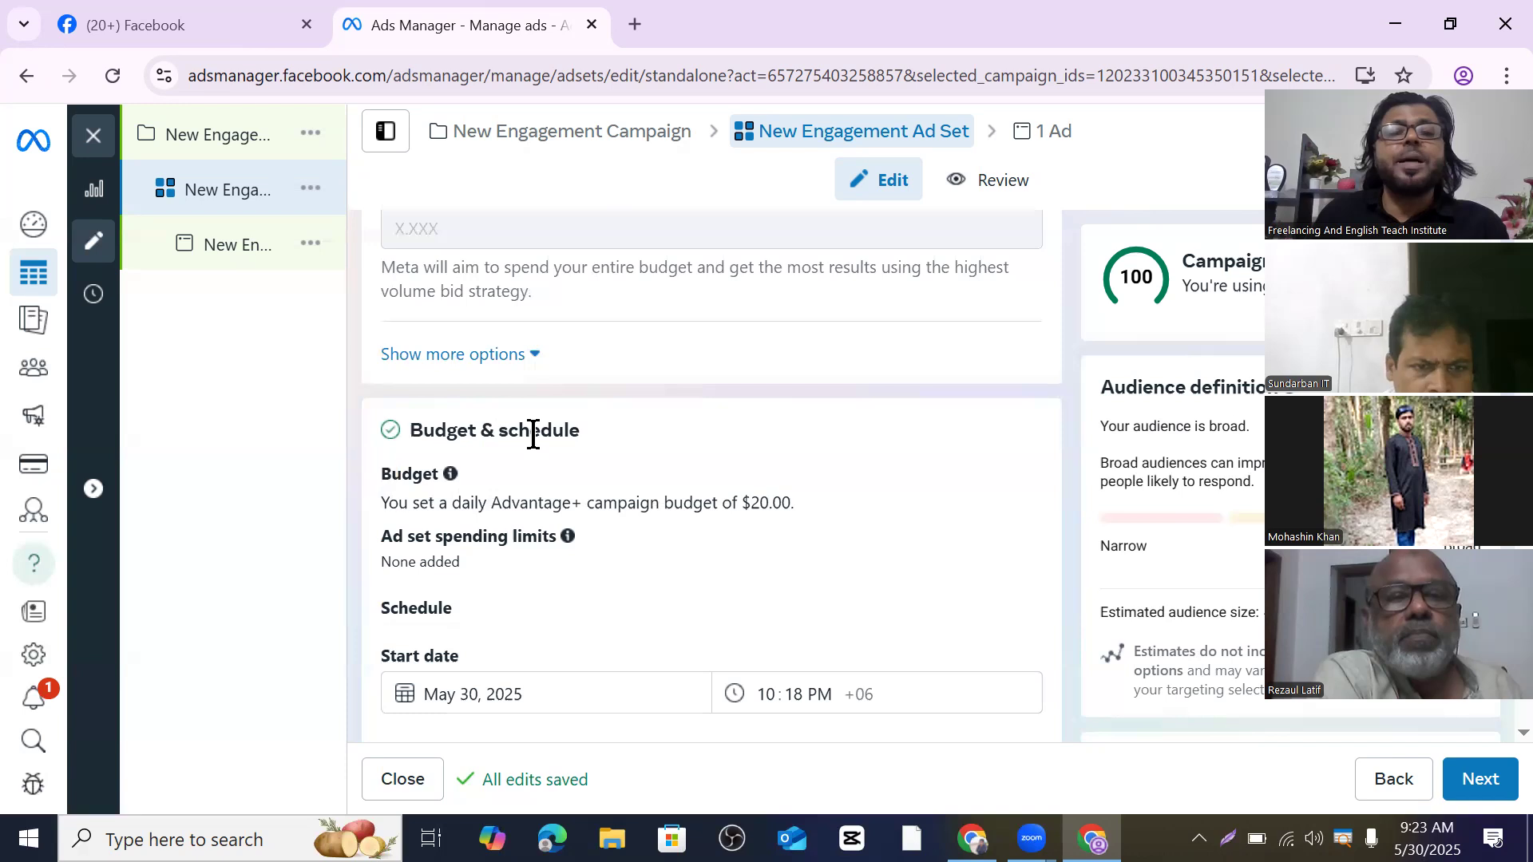
pyautogui.scroll(-2, 551, 431)
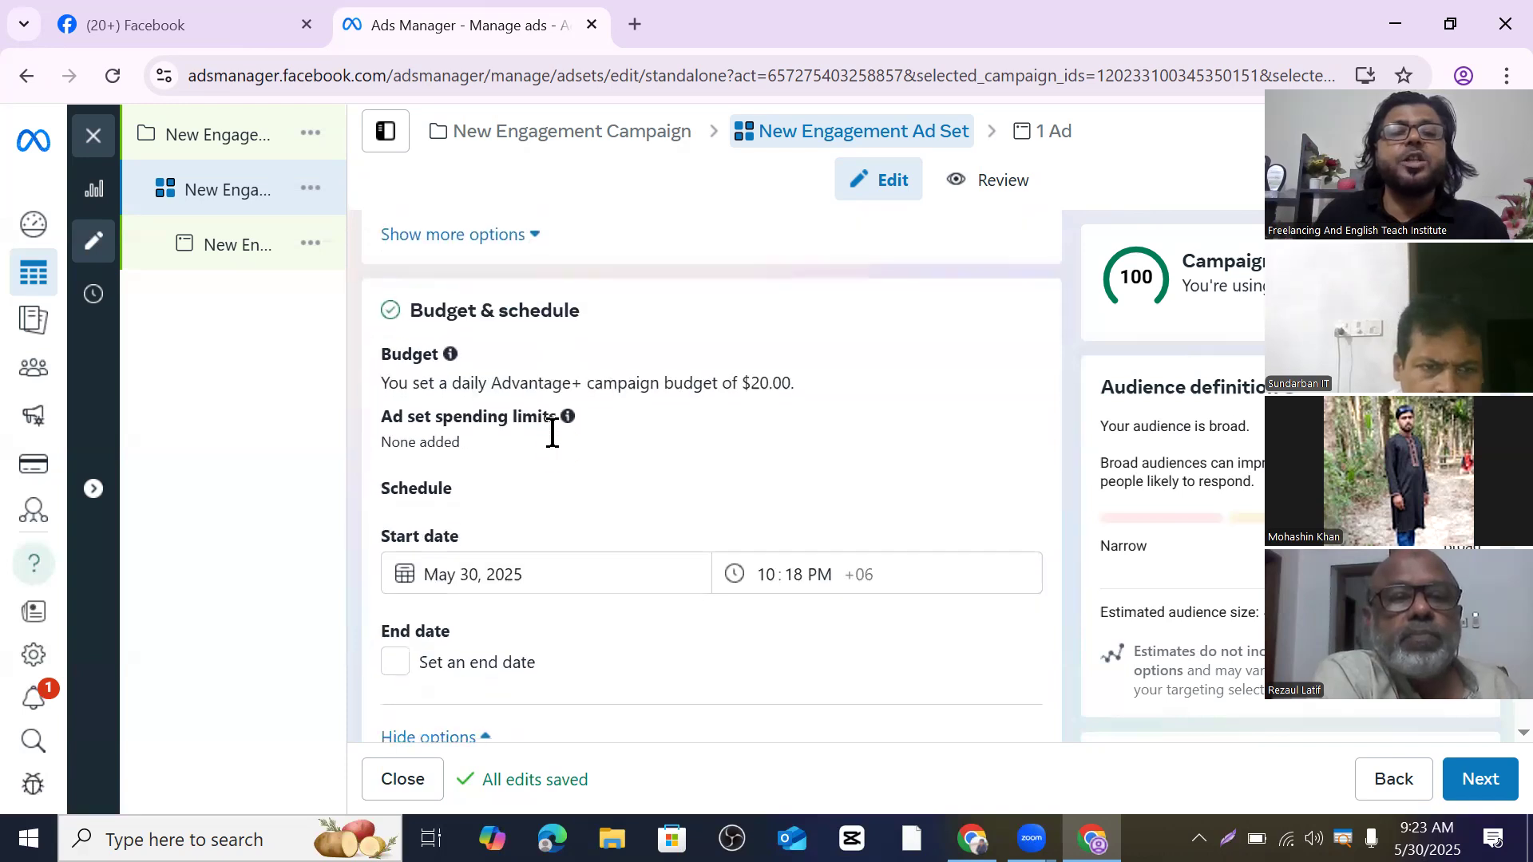
pyautogui.click(525, 571)
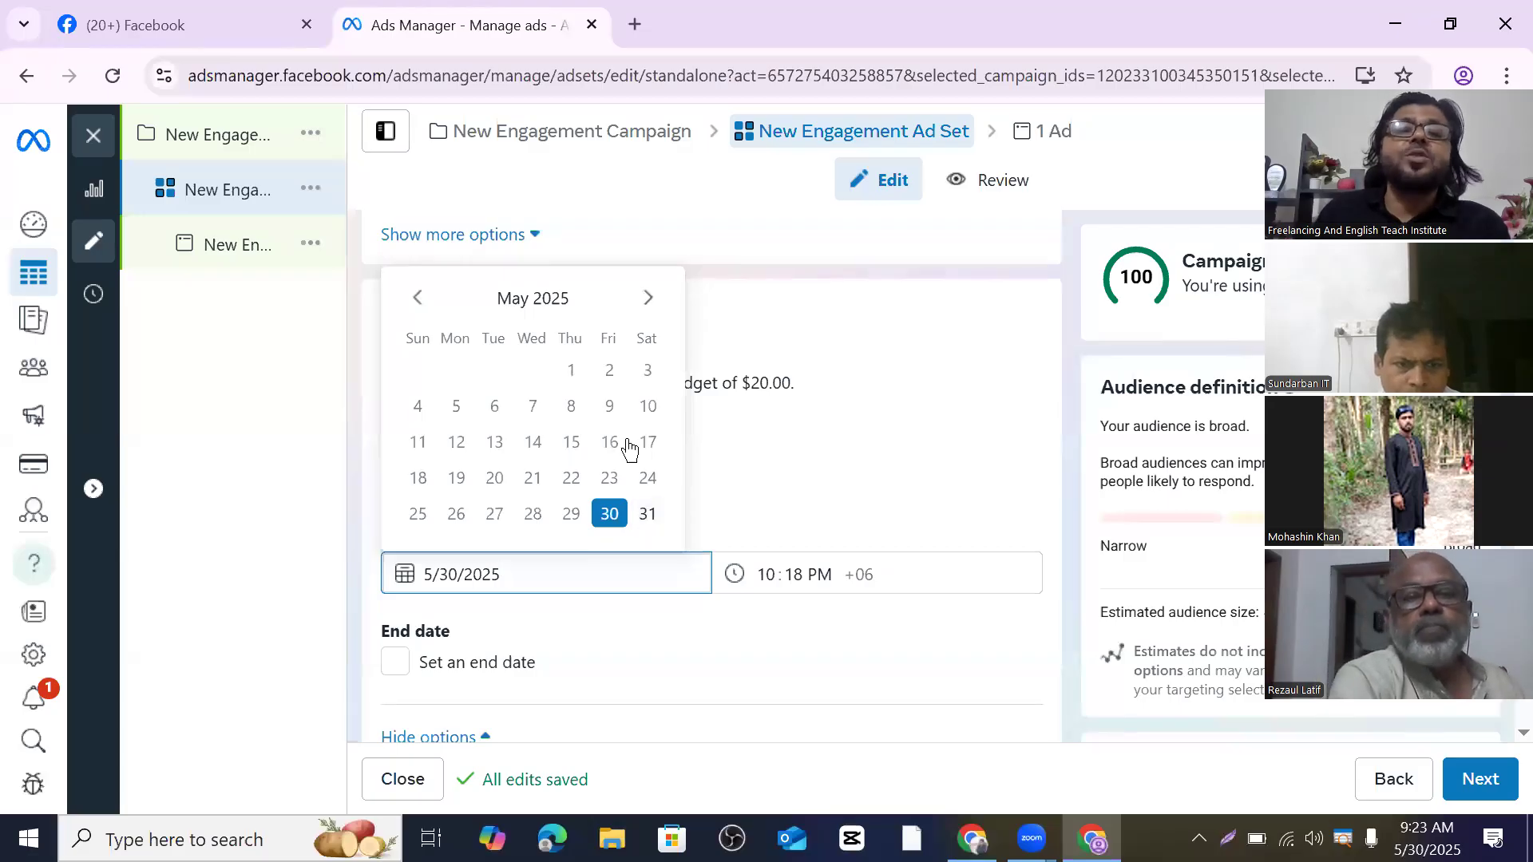
# - Change the ad set's start date from May 30 to June 1, 2025
pyautogui.click(650, 295)
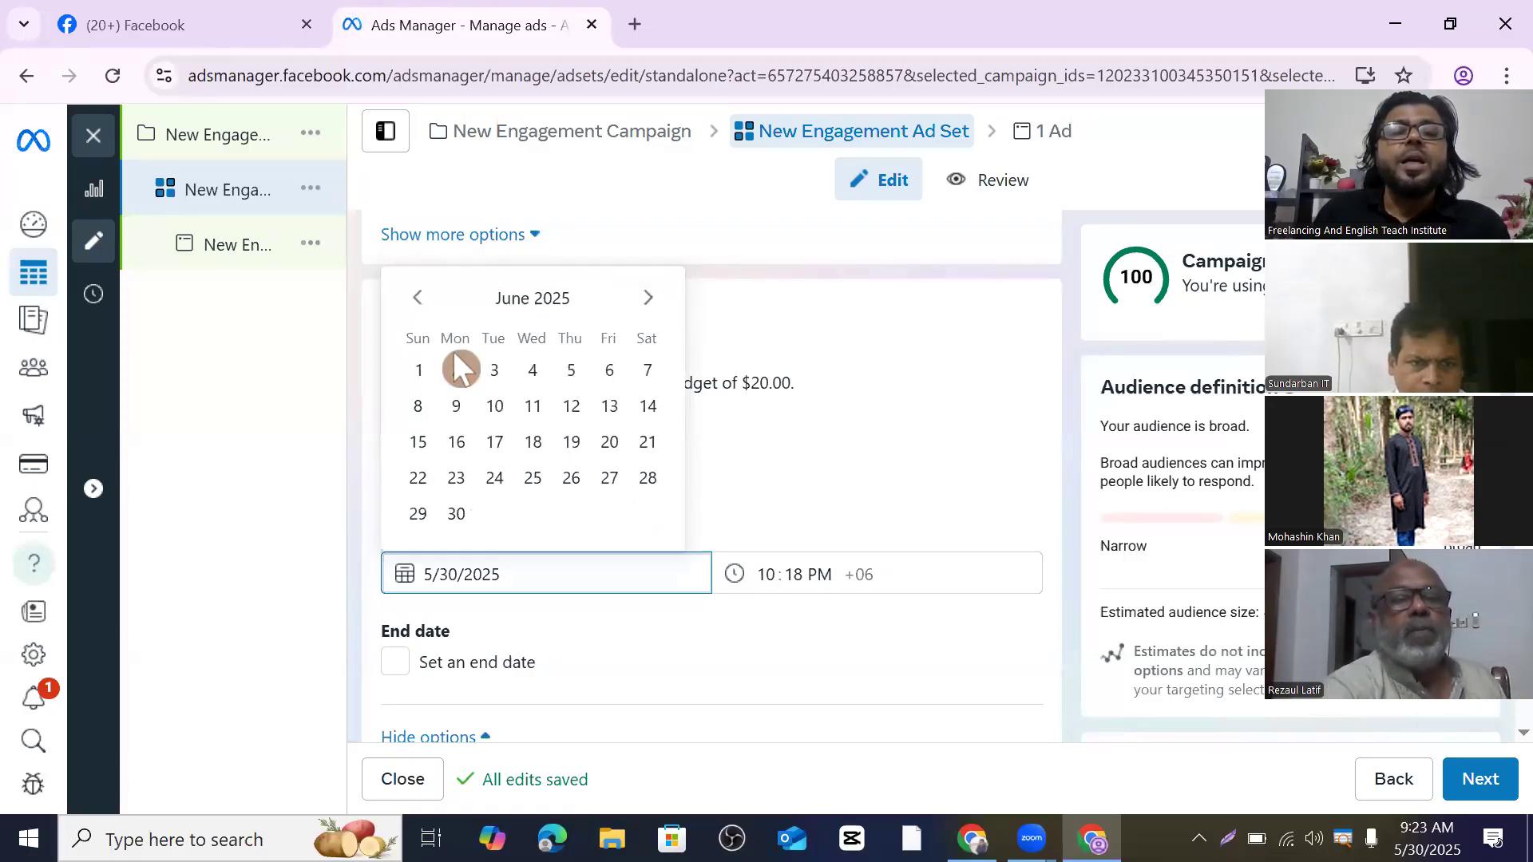
pyautogui.click(419, 371)
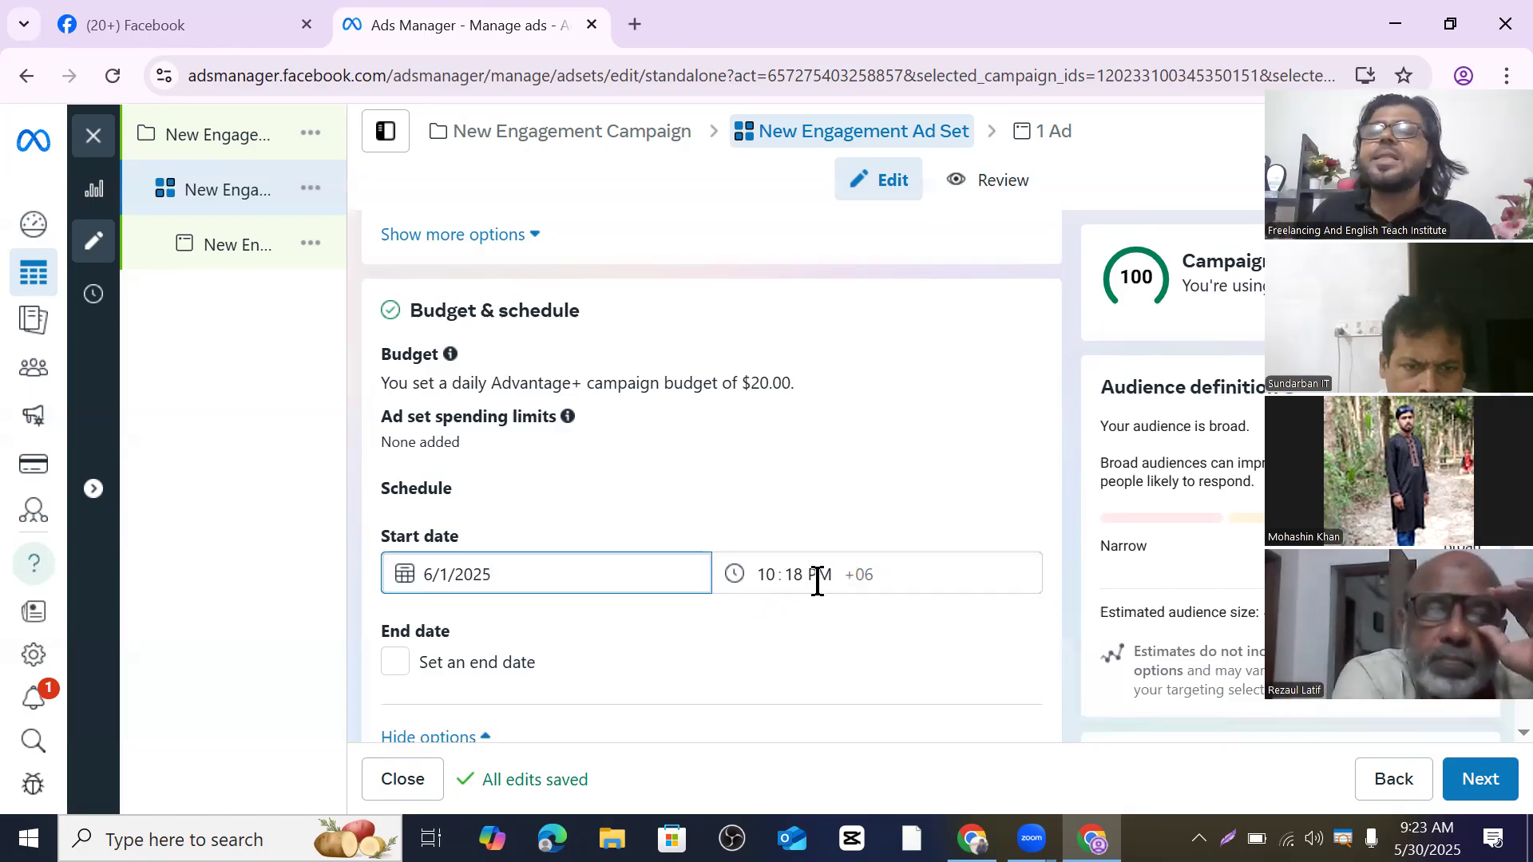
pyautogui.scroll(-3, 816, 583)
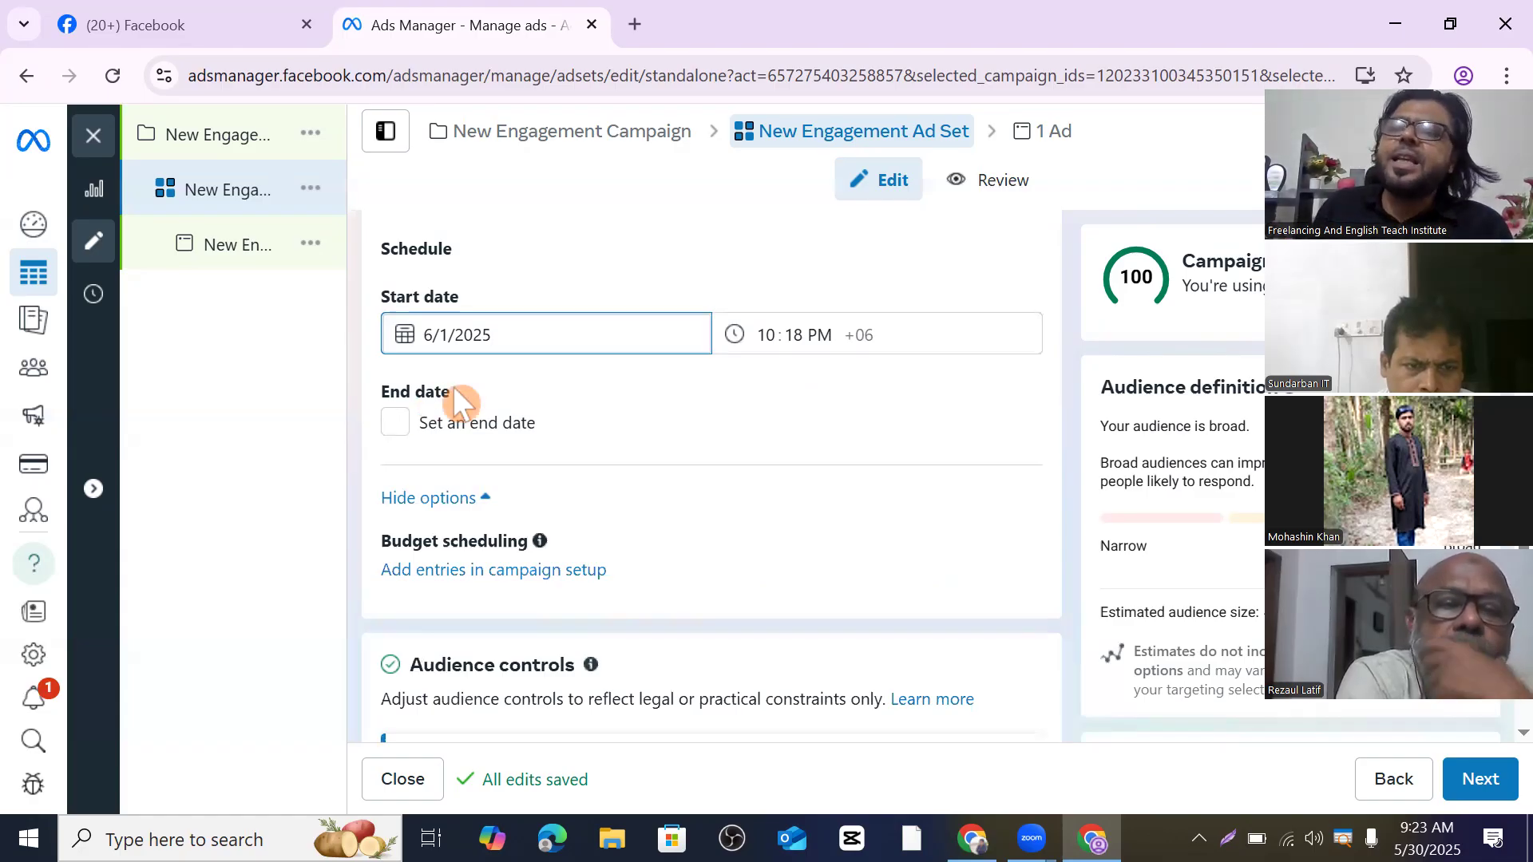
# - Enable 'Set an end date' and pick June 10, 2025 as the end date
pyautogui.click(397, 424)
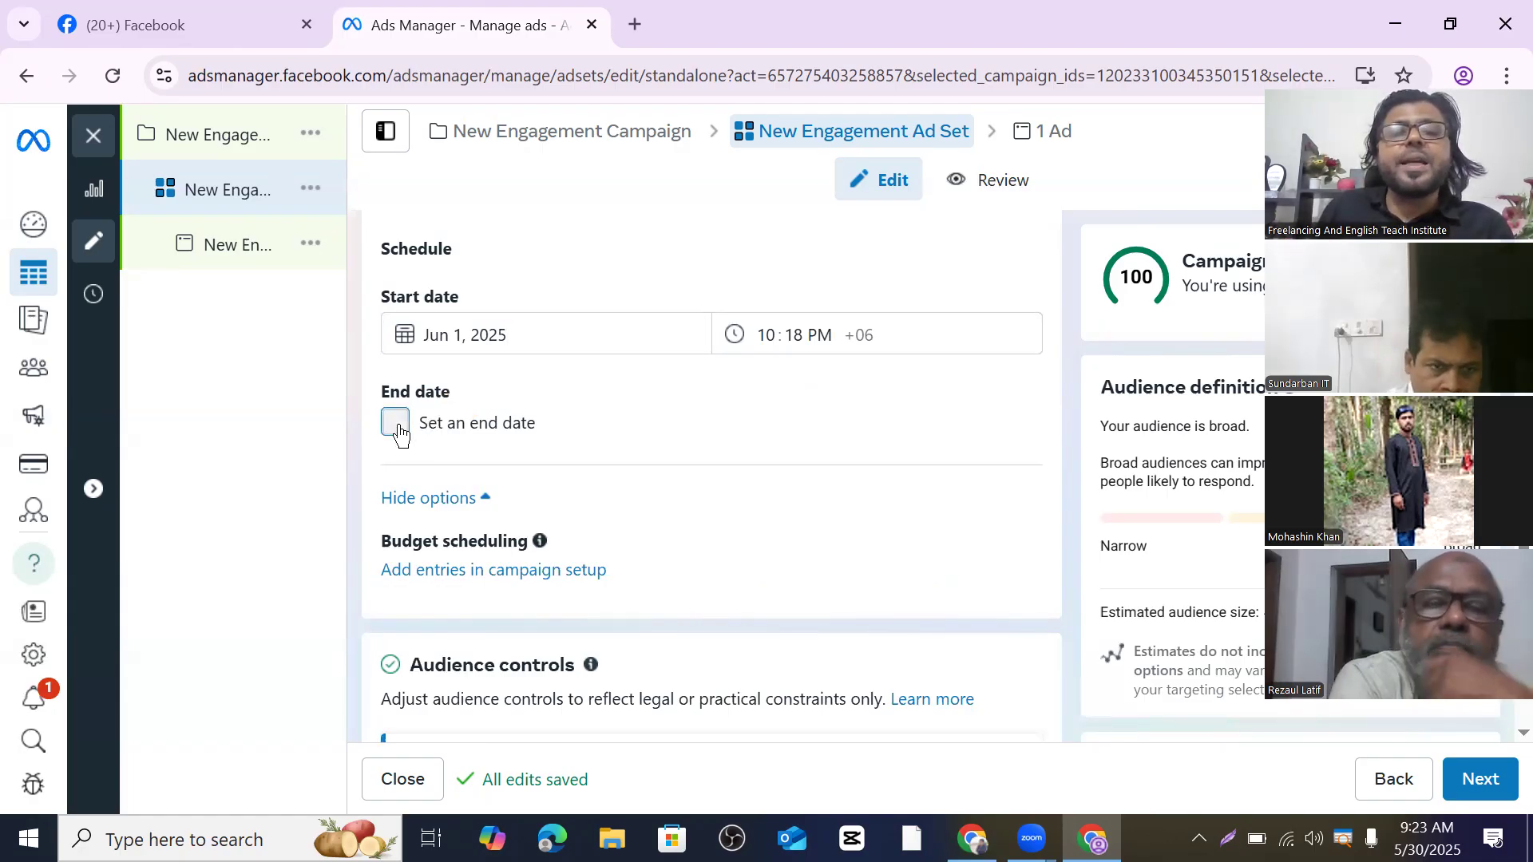
pyautogui.click(508, 479)
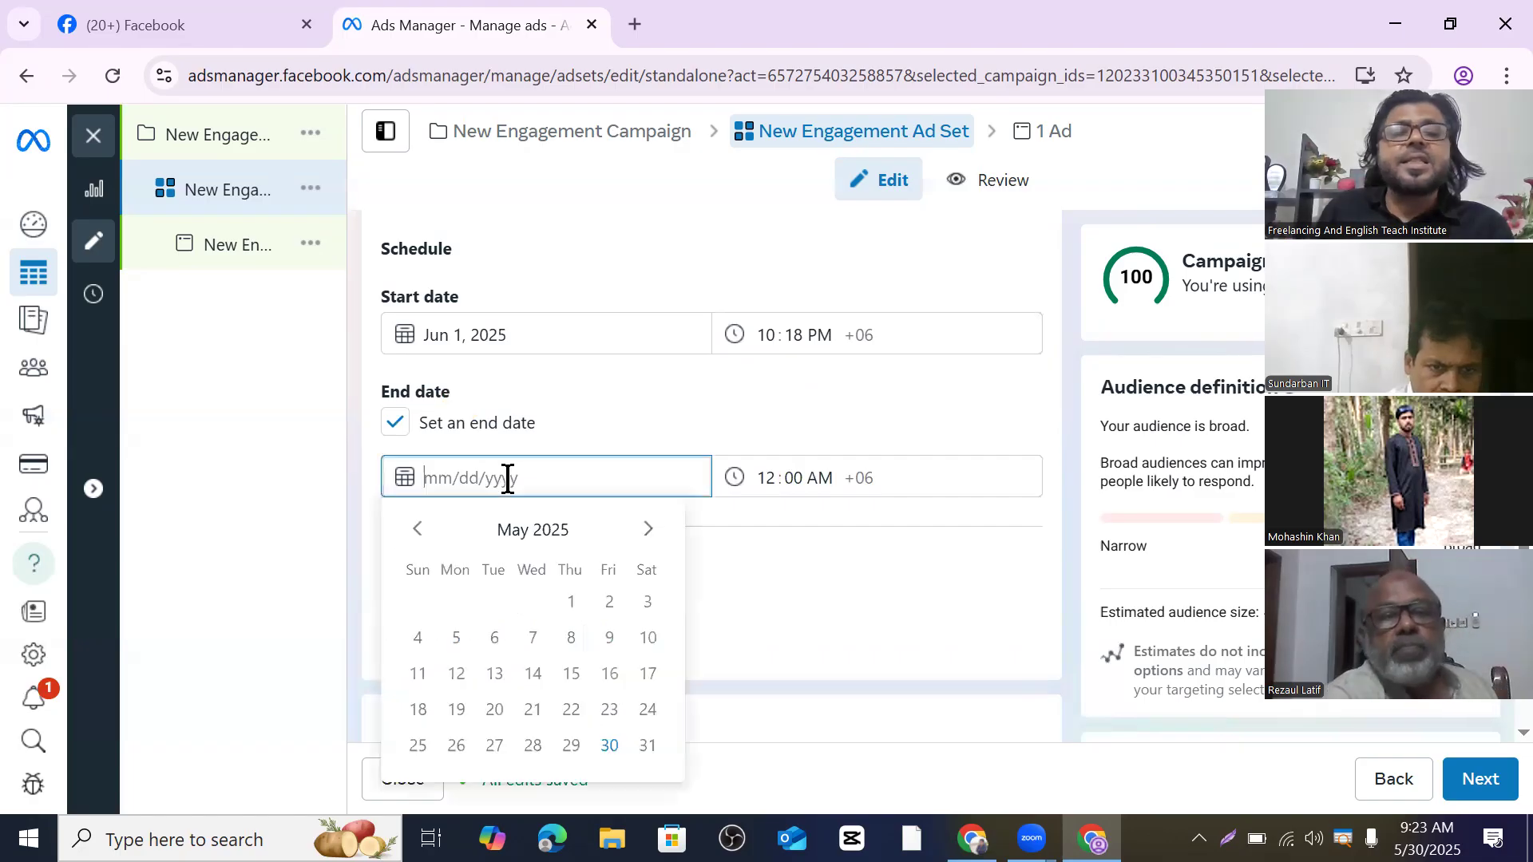
pyautogui.scroll(-2, 508, 479)
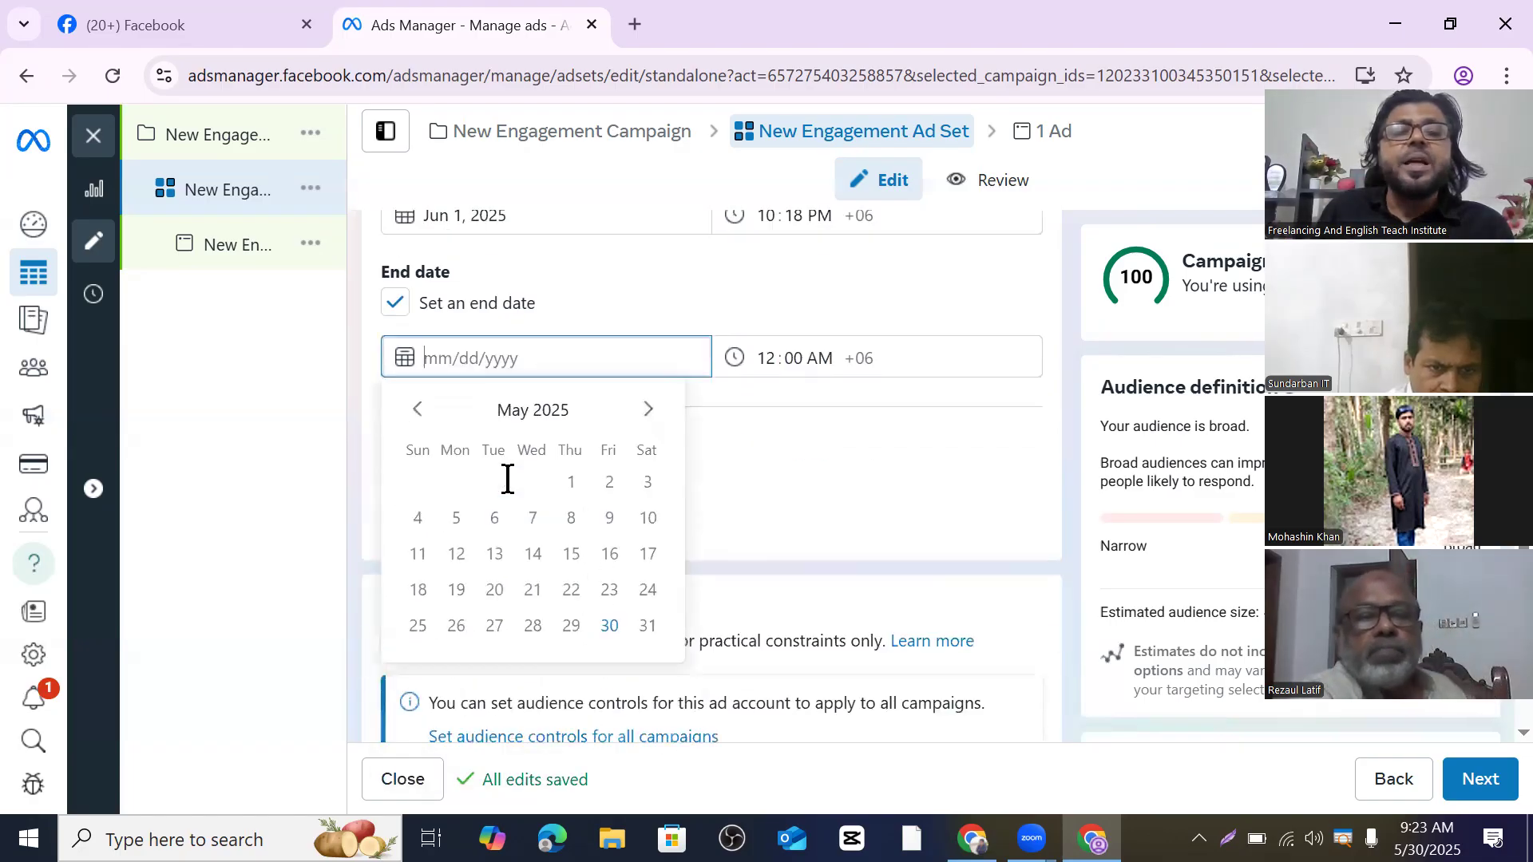
pyautogui.click(649, 415)
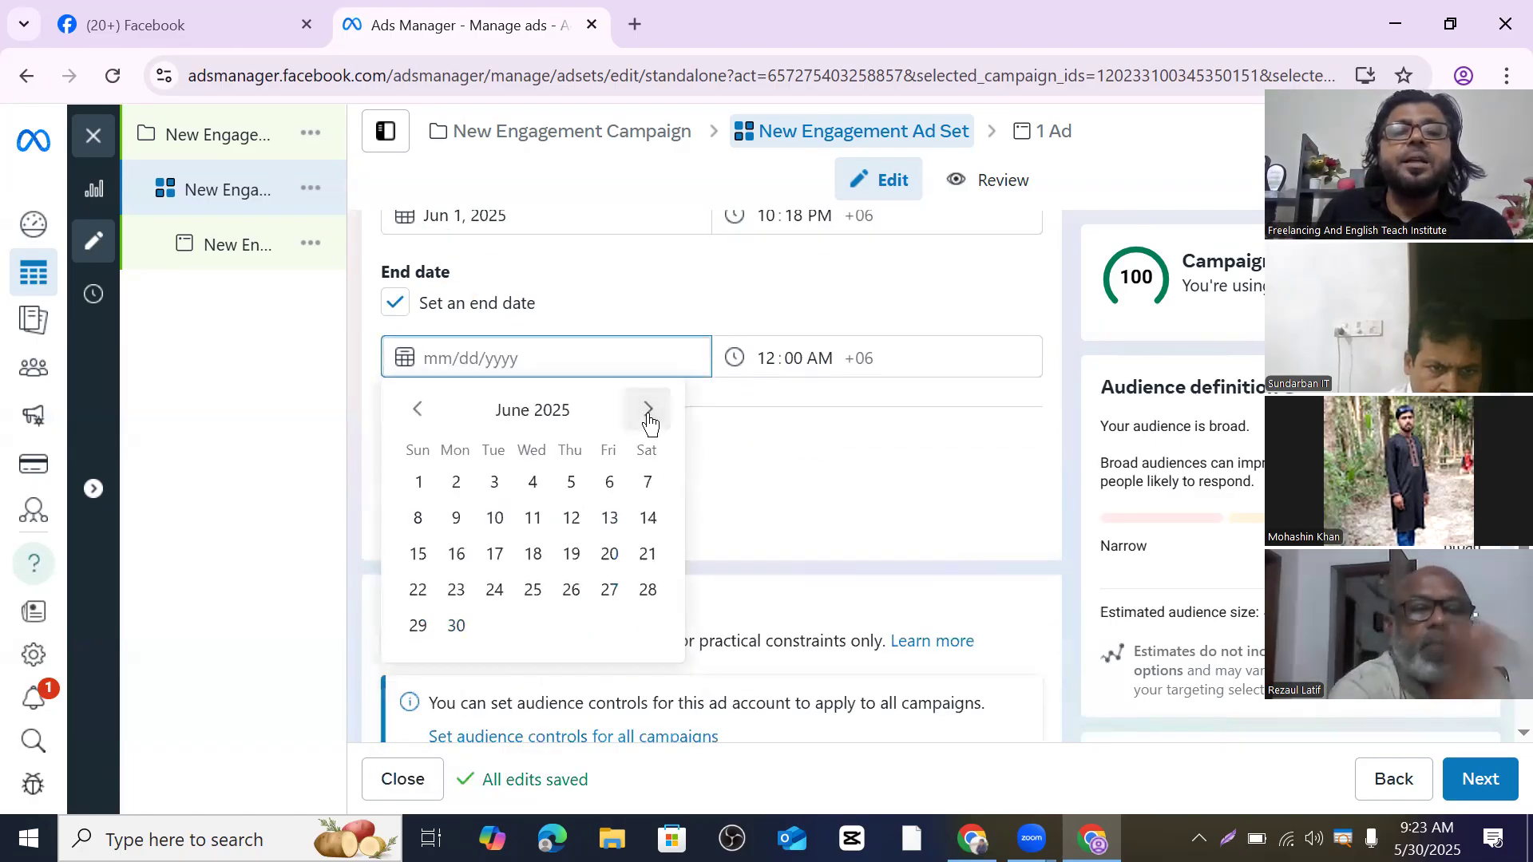
pyautogui.click(495, 520)
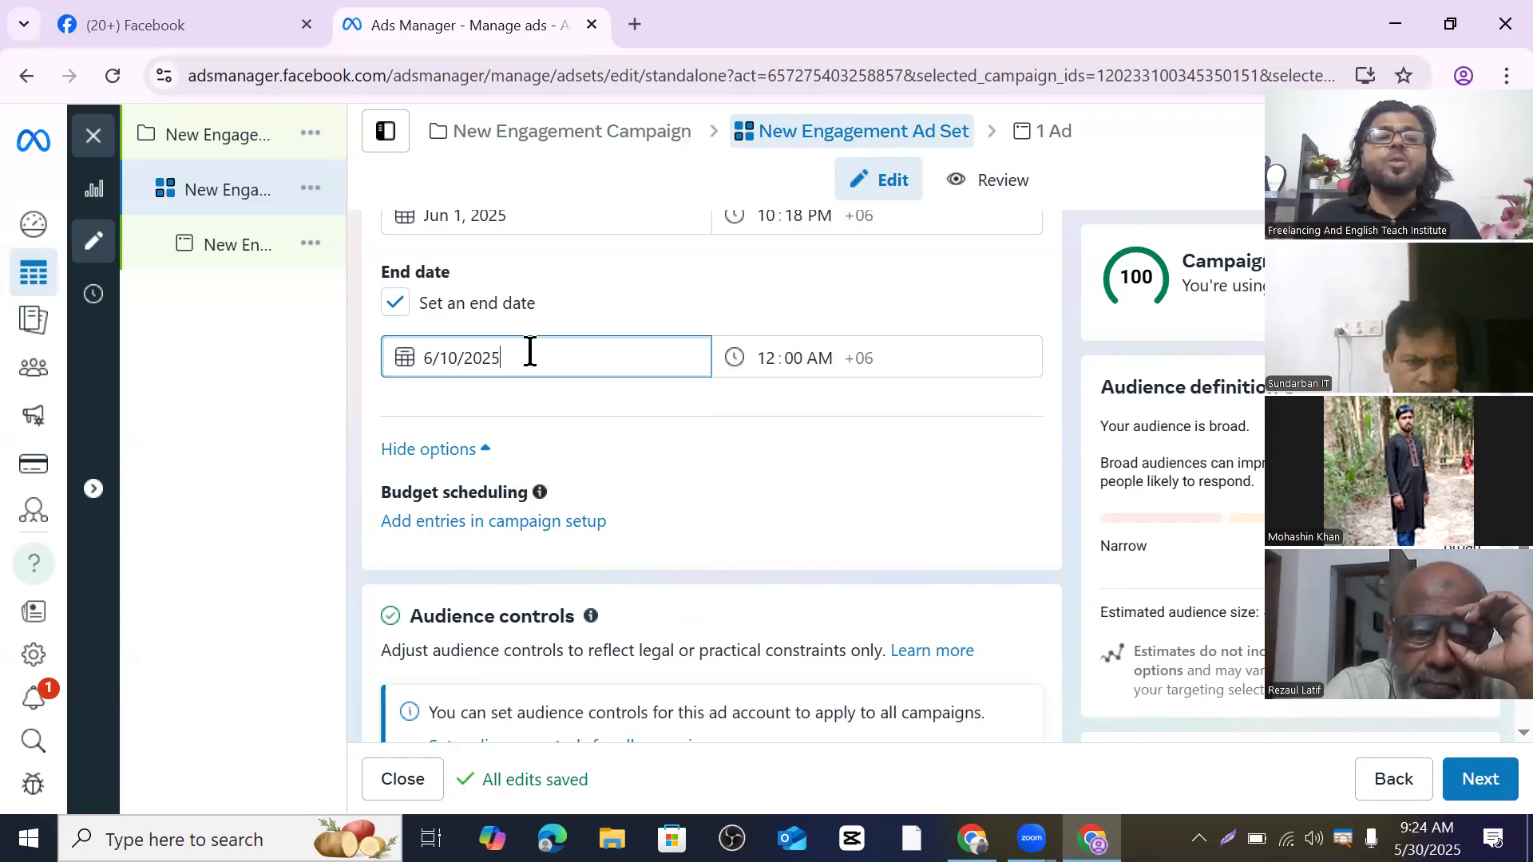
pyautogui.scroll(-5, 529, 351)
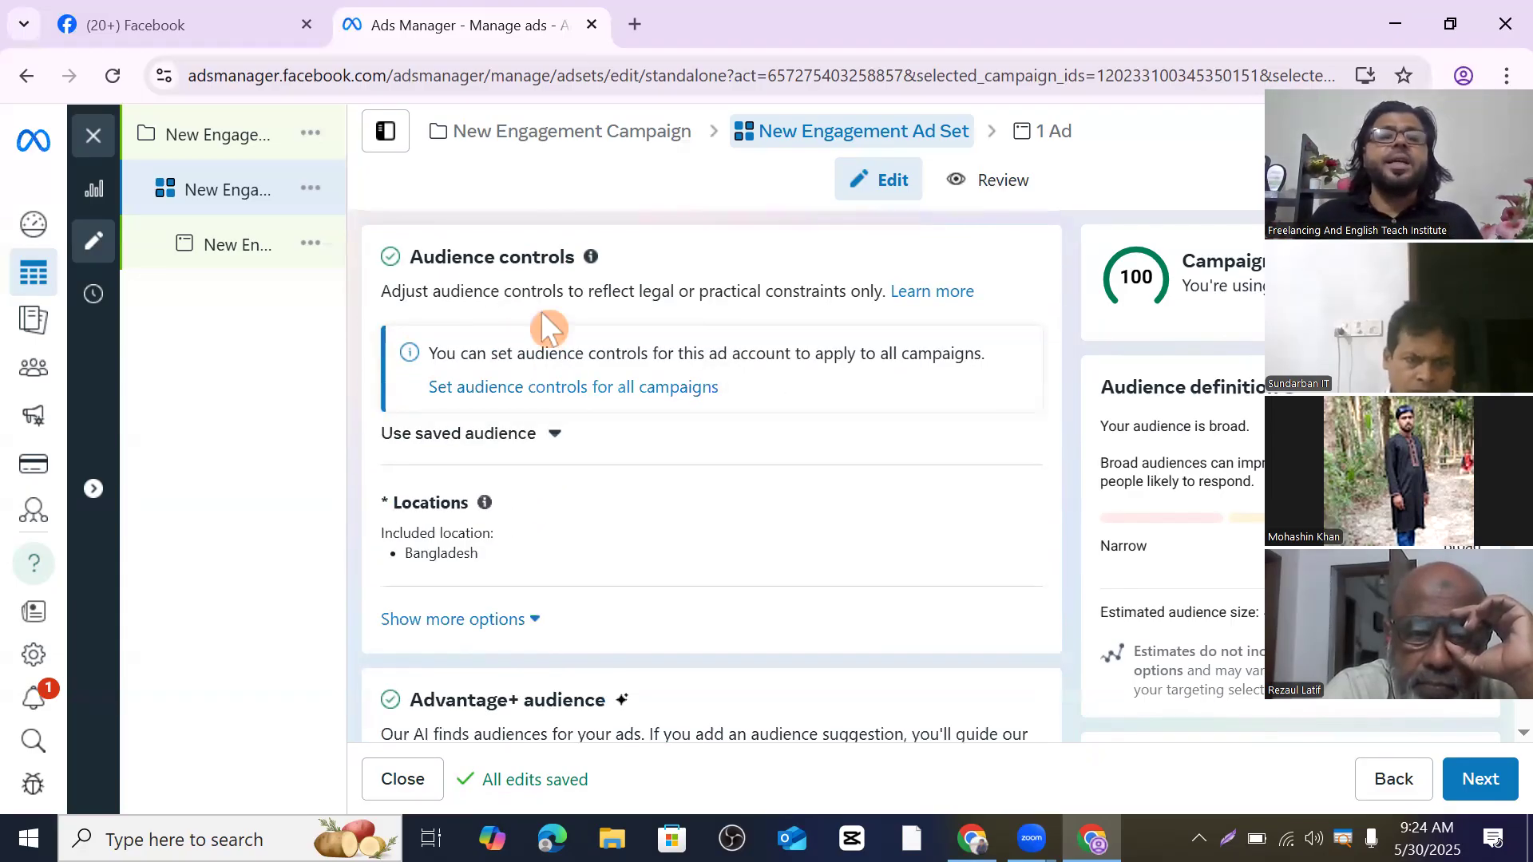
# - Replace Advantage+ audience with the original audience options and confirm 'Use original audience'
pyautogui.scroll(-3, 546, 326)
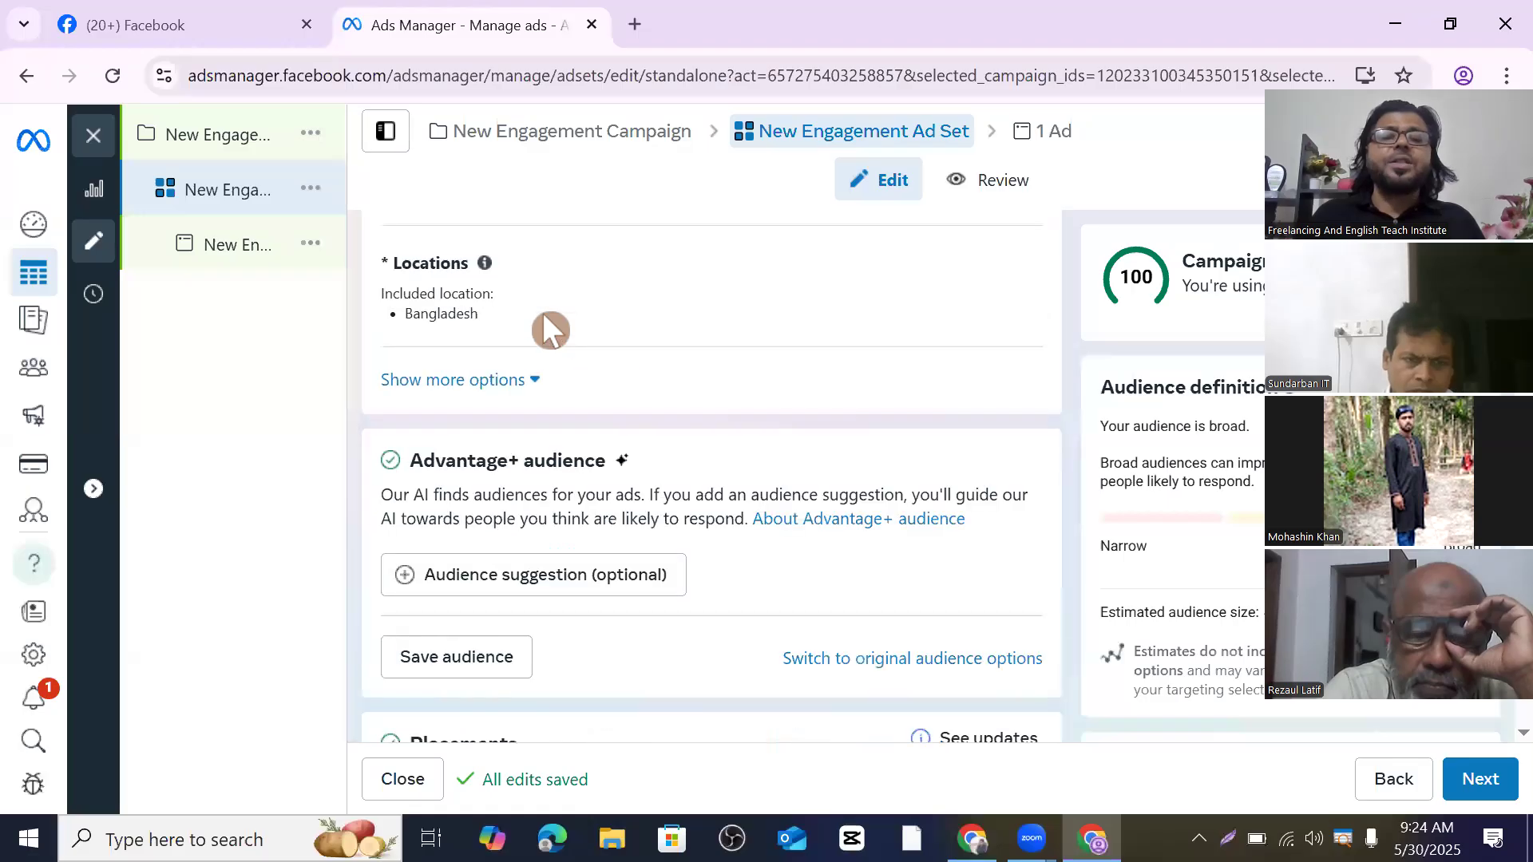
pyautogui.click(878, 660)
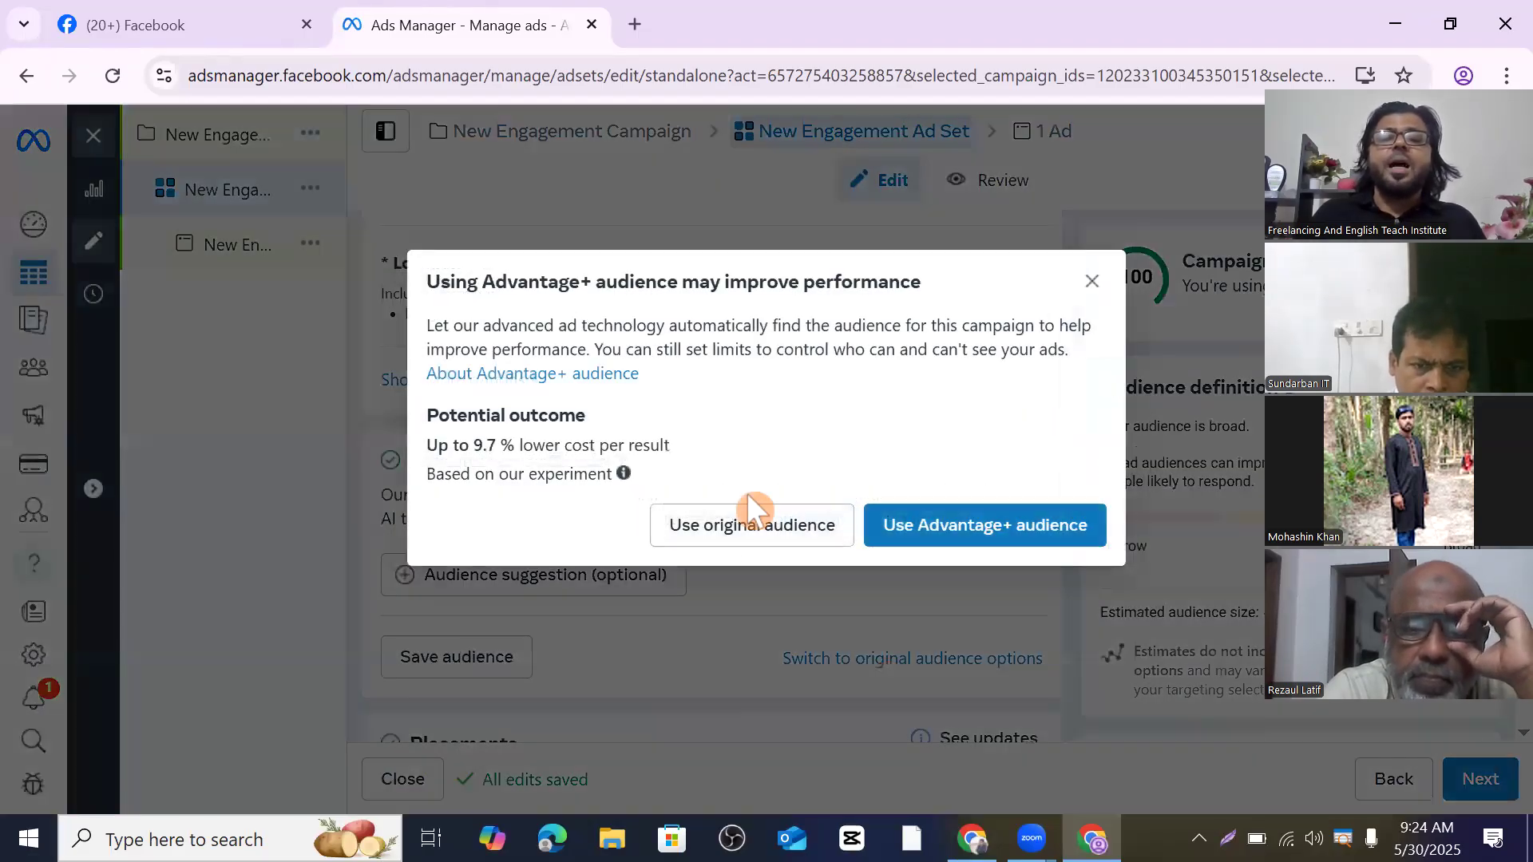
pyautogui.click(755, 536)
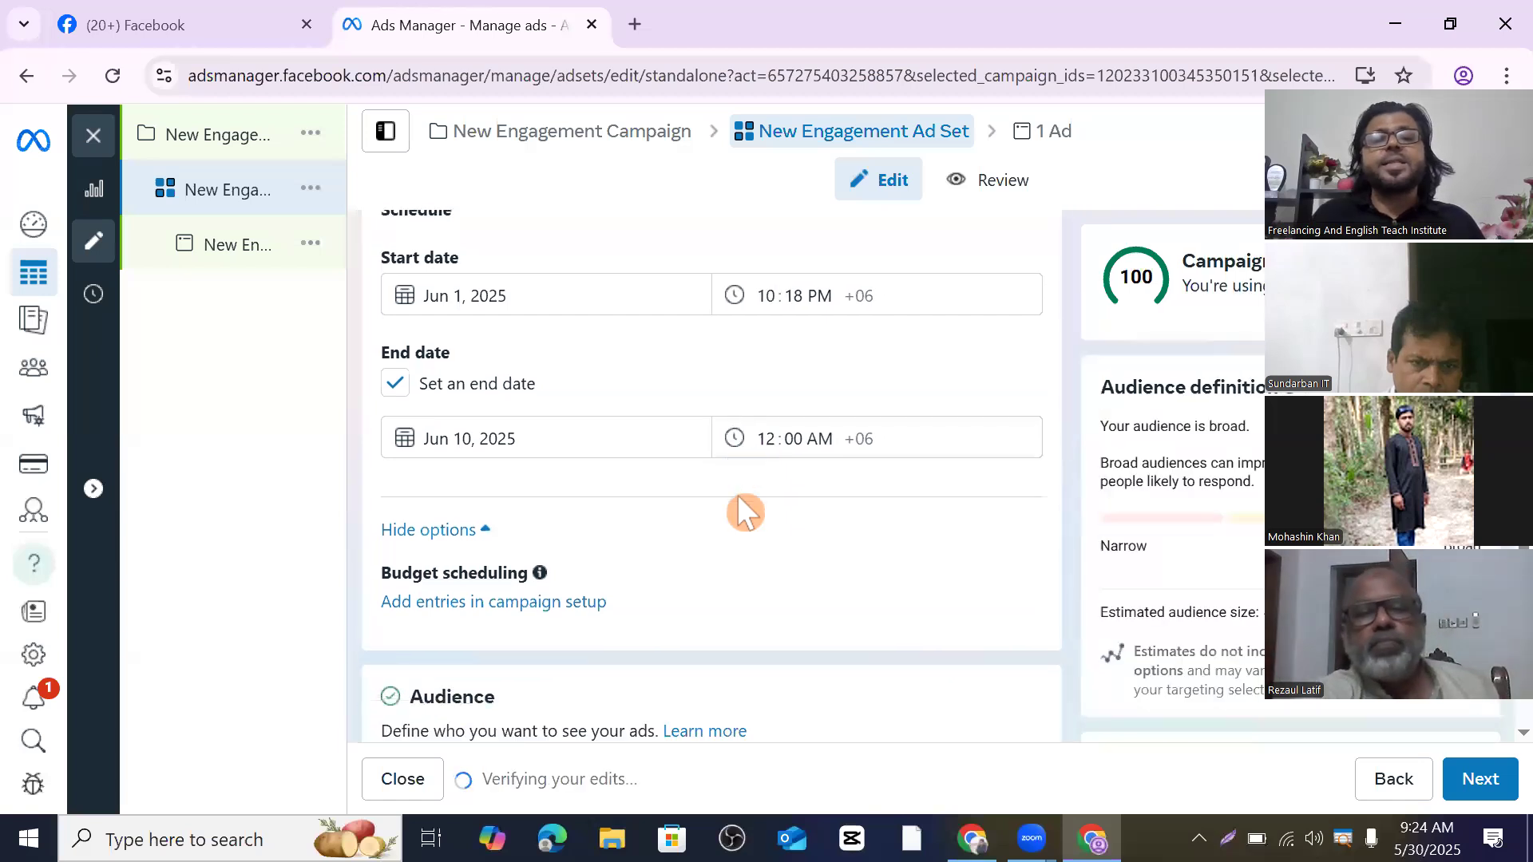
# - Review the original audience section and open the Create new menu beside Custom audiences
pyautogui.scroll(-8, 736, 495)
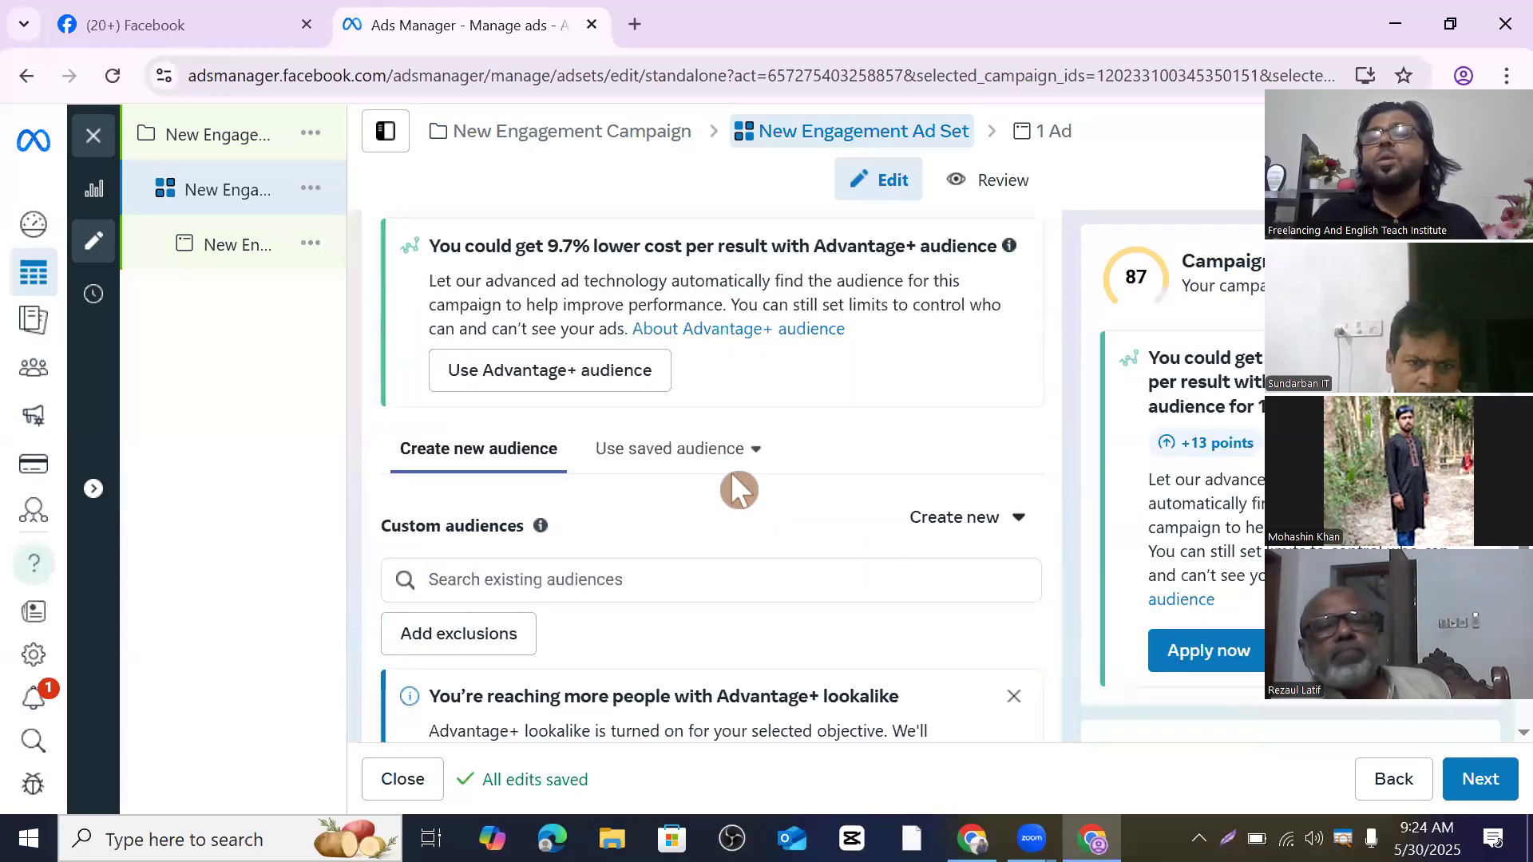
pyautogui.scroll(-5, 733, 481)
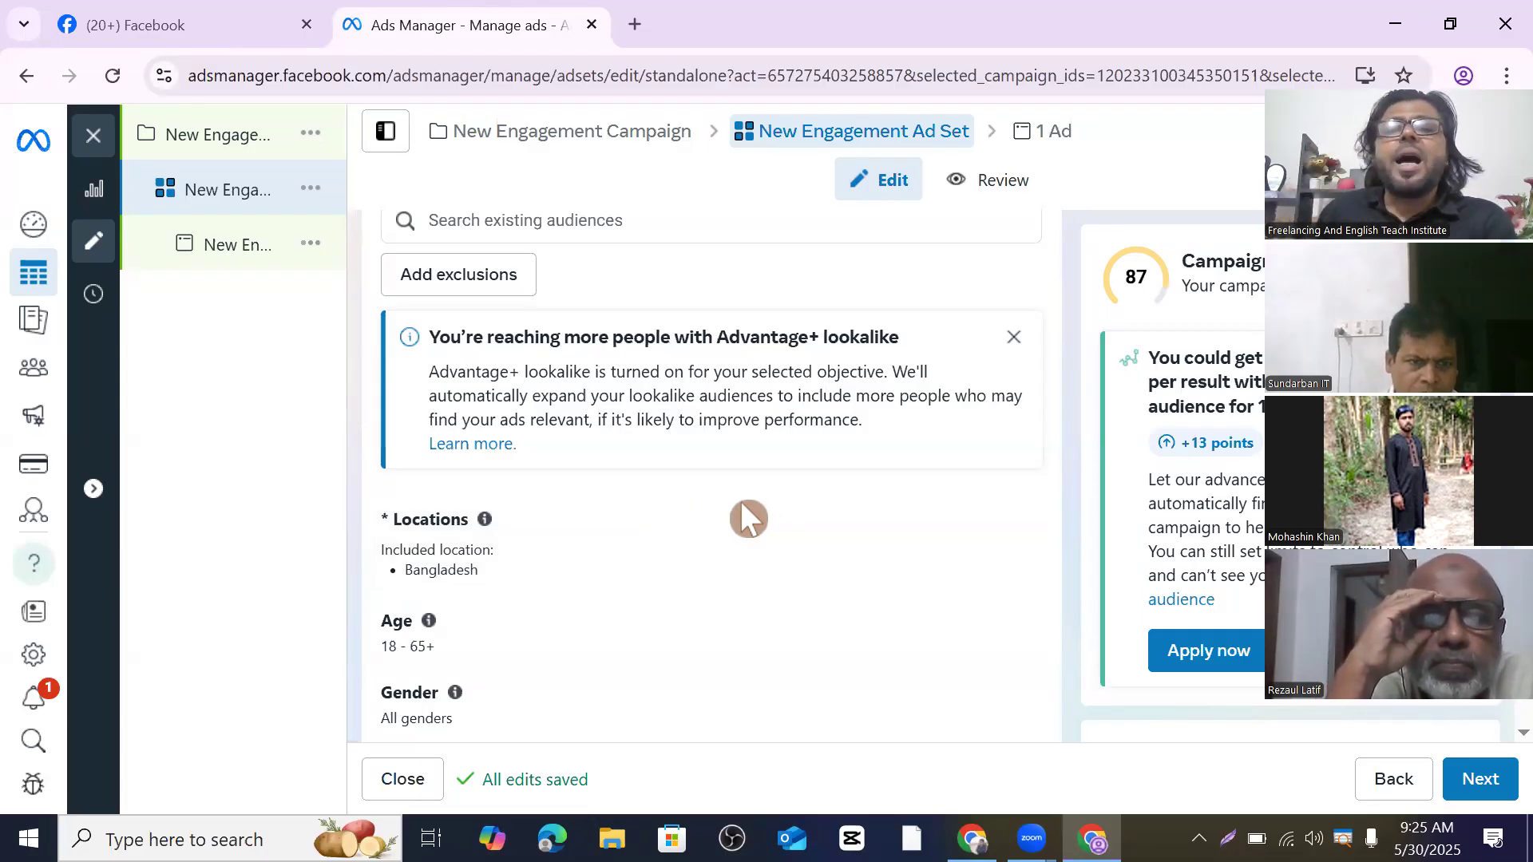
pyautogui.scroll(3, 759, 495)
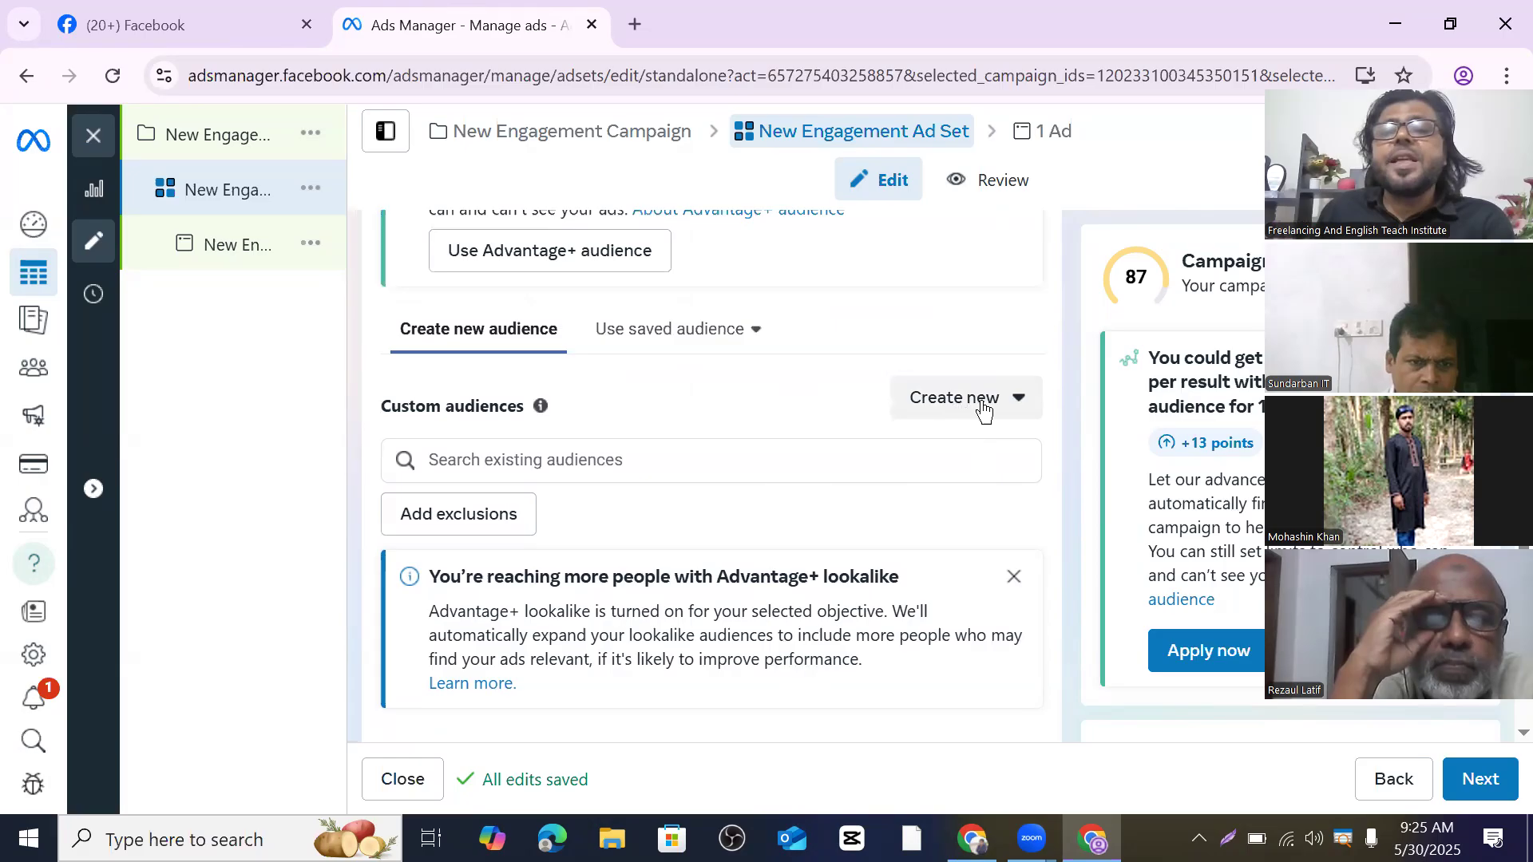
pyautogui.click(1021, 403)
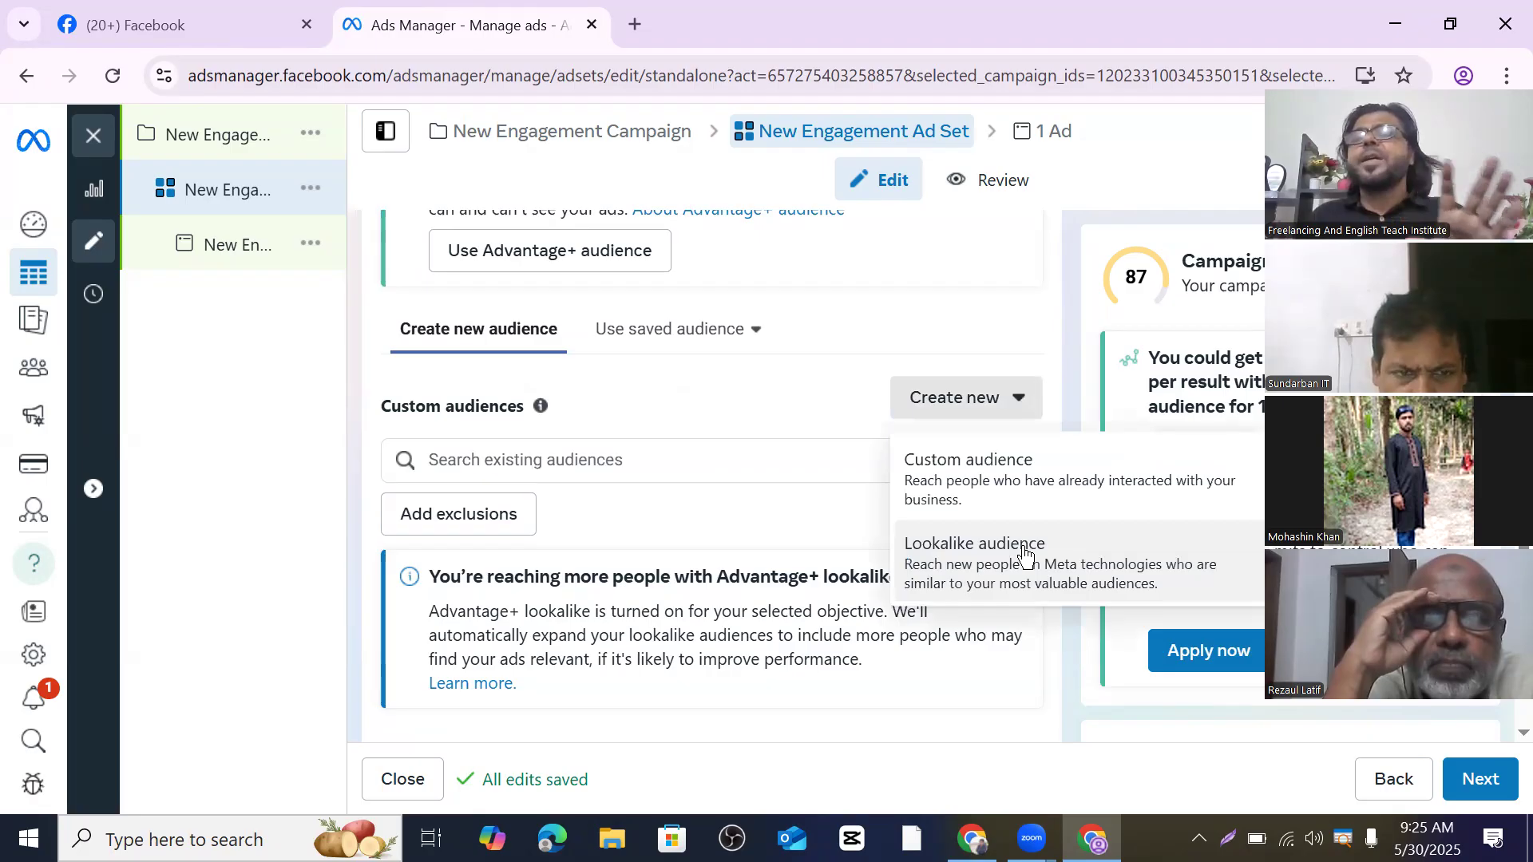
# - Scroll down to review targeting: Bangladesh, ages 18–65+, all genders and languages
pyautogui.scroll(-2, 619, 638)
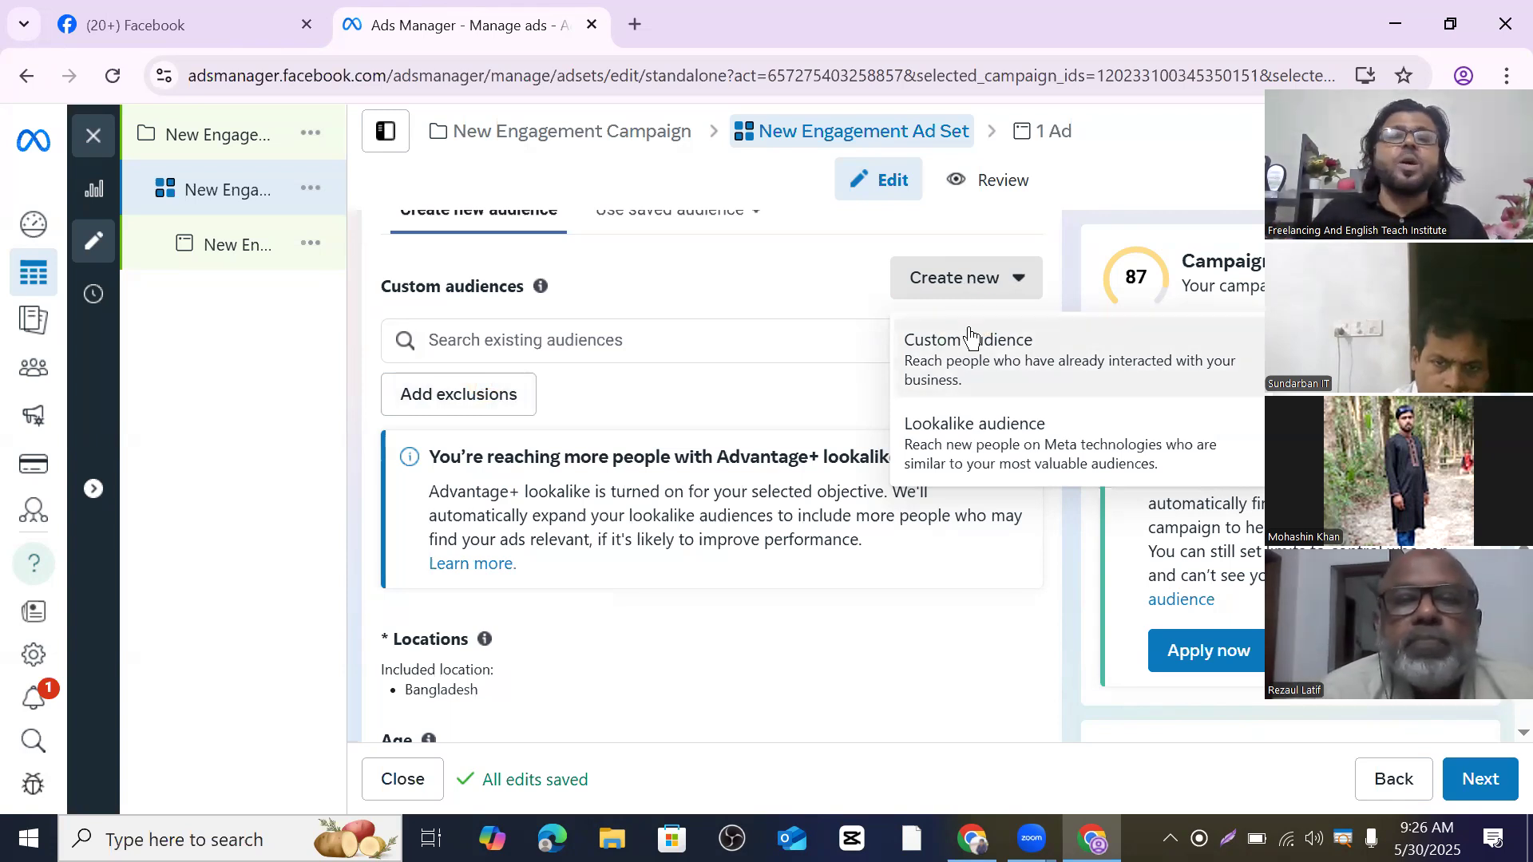
pyautogui.scroll(-5, 591, 487)
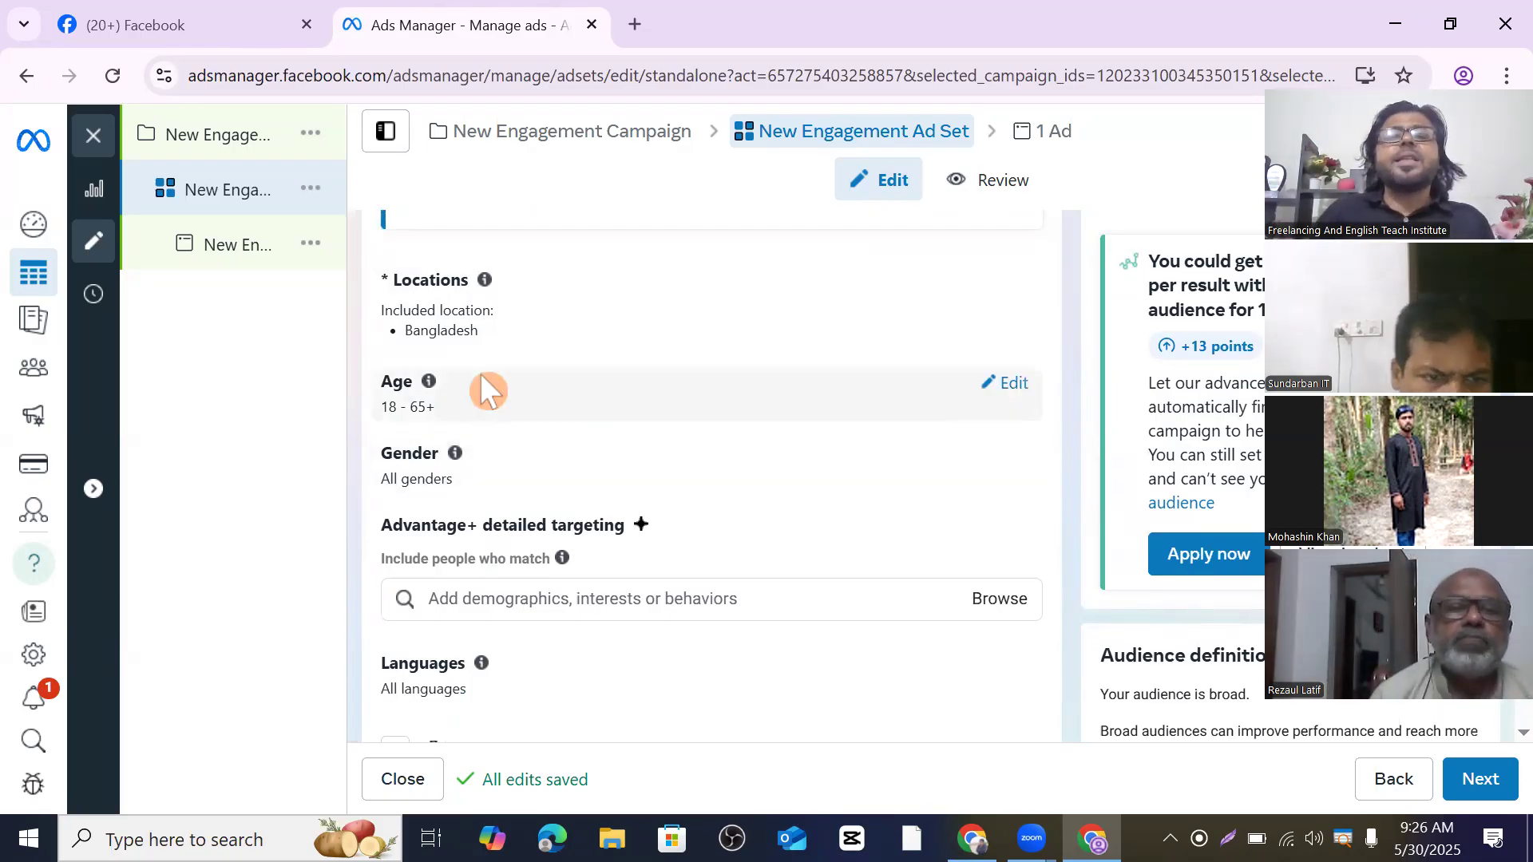
pyautogui.moveTo(483, 276)
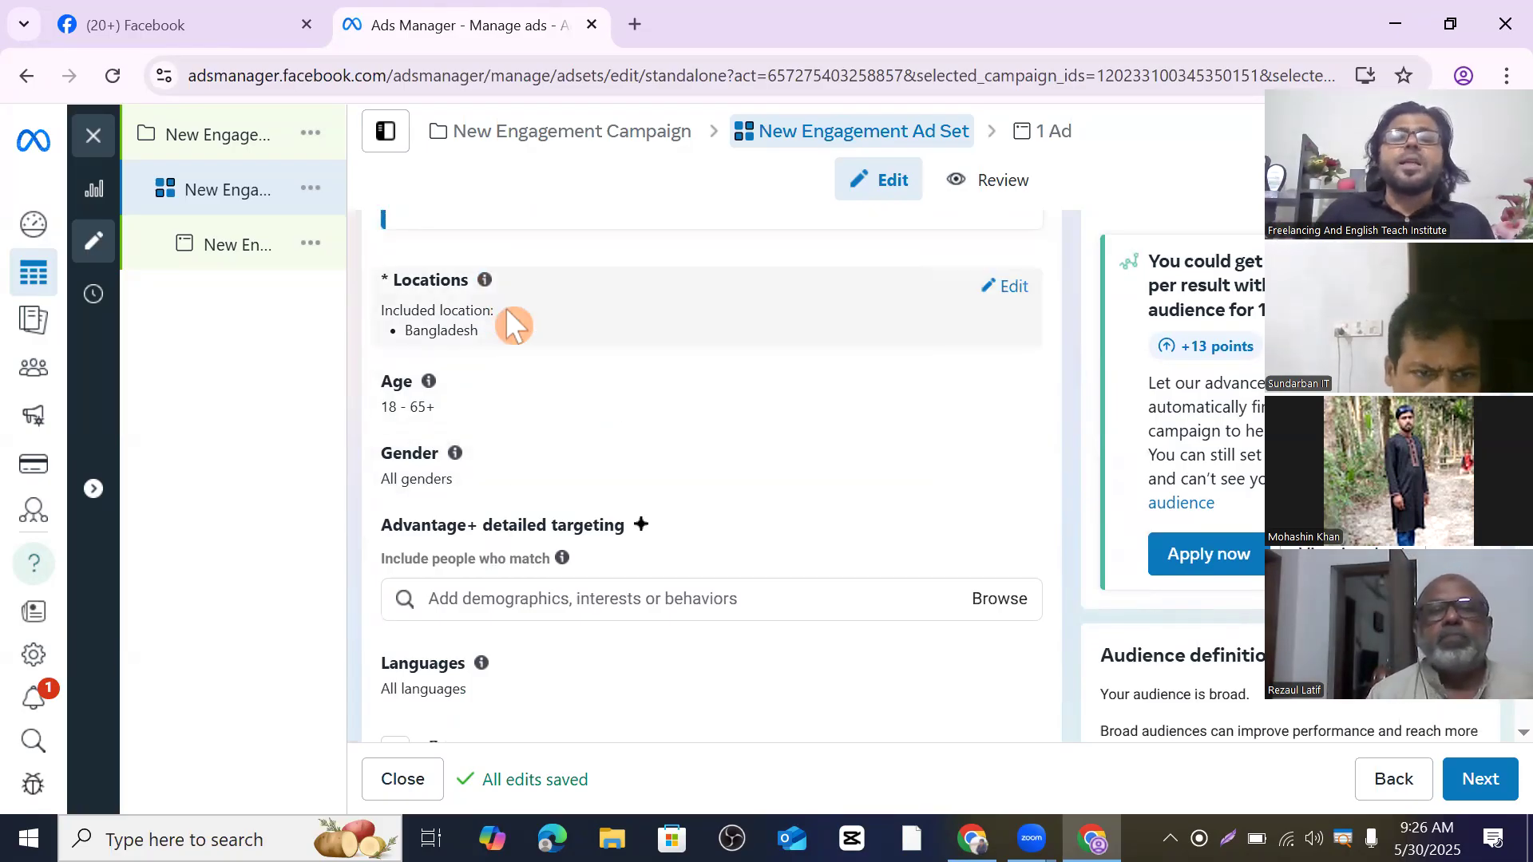
pyautogui.scroll(-2, 505, 309)
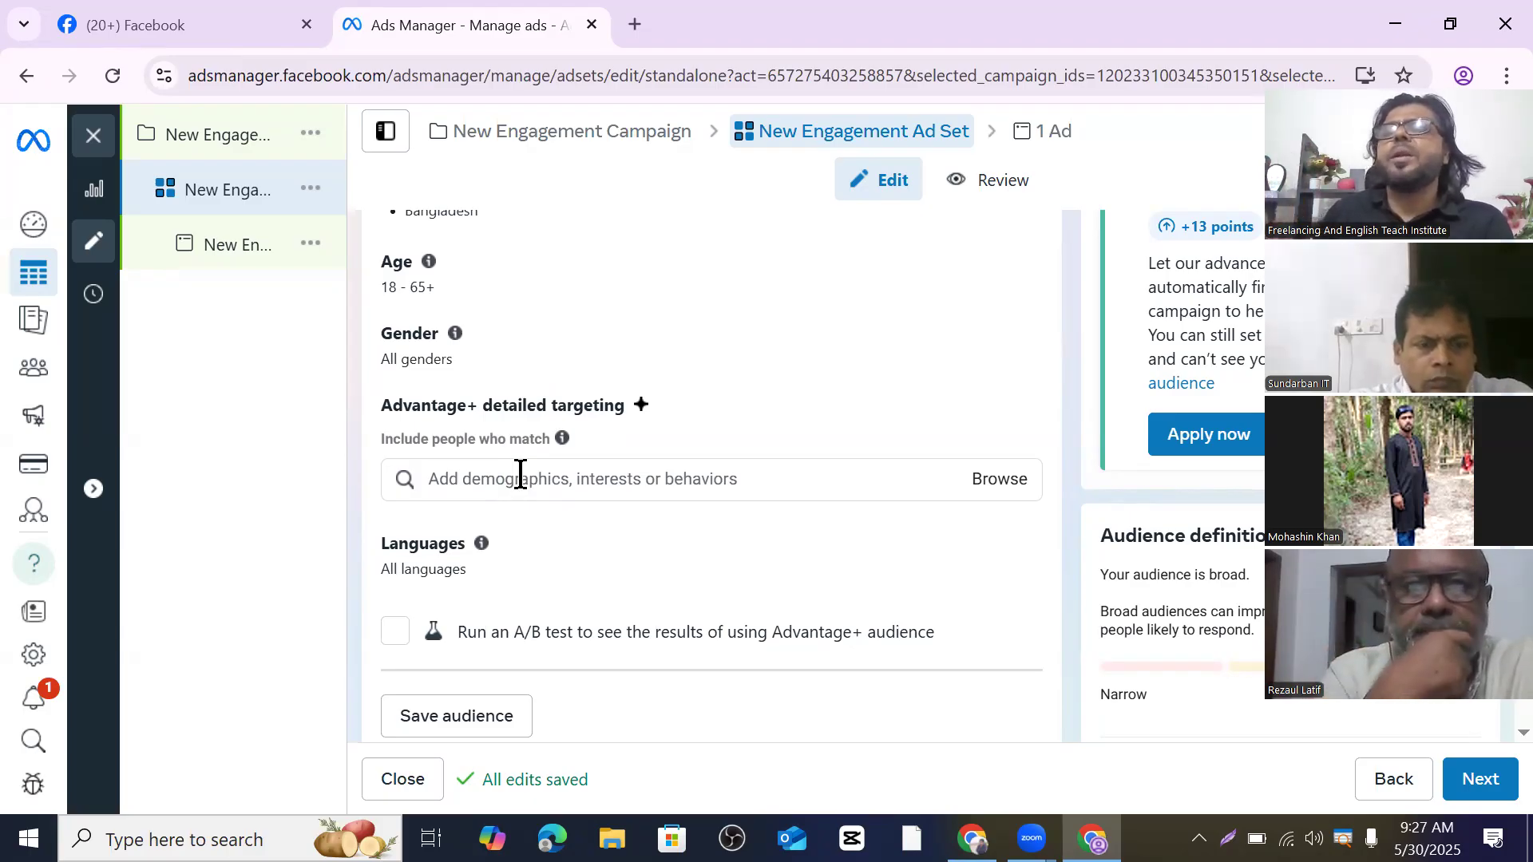
pyautogui.scroll(-4, 531, 476)
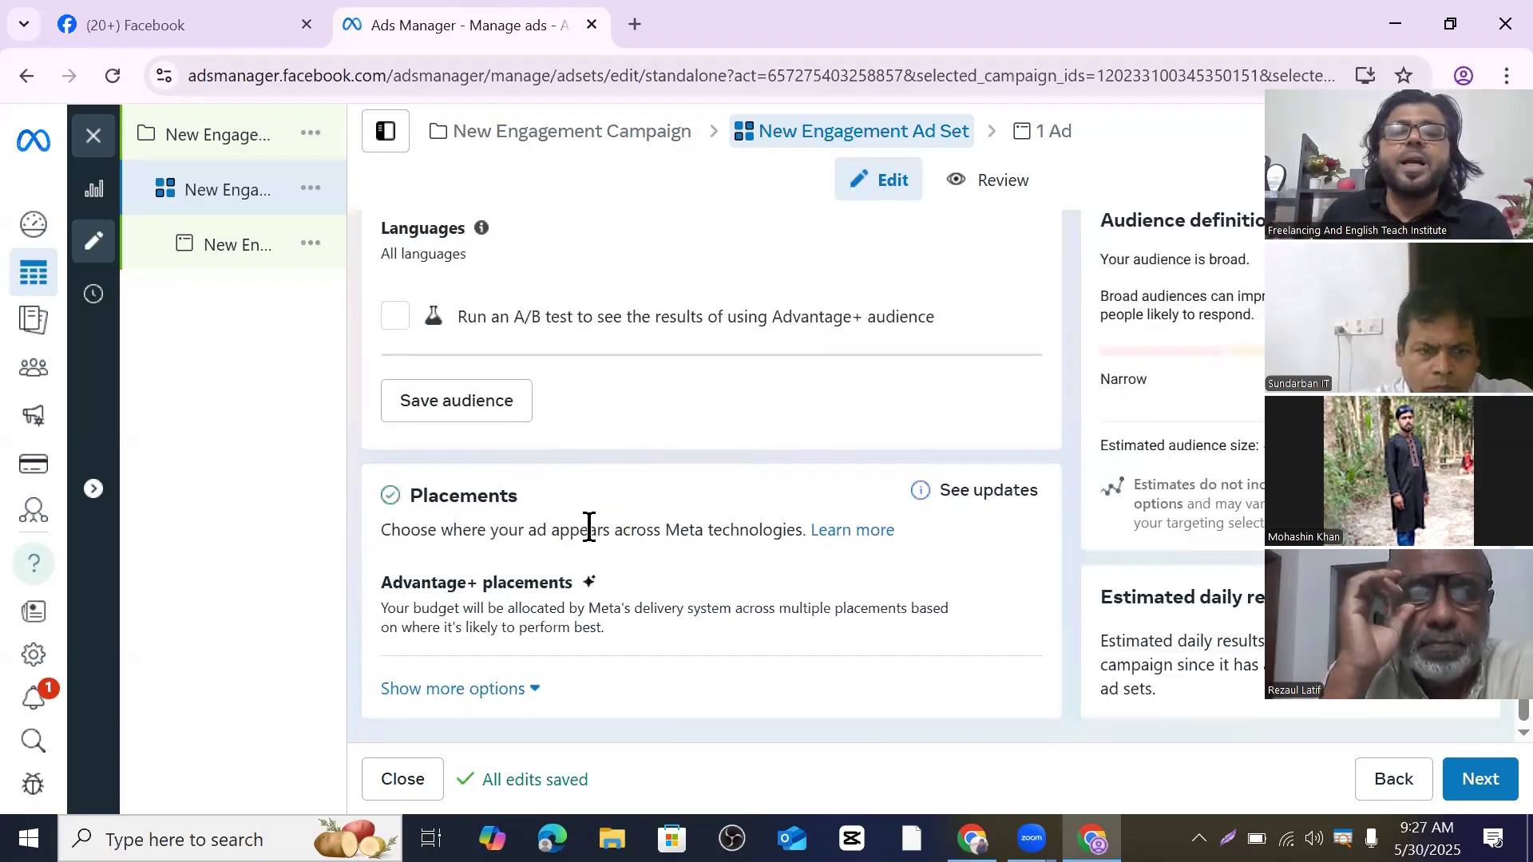
# - Advance to the New Engagement Ad and scroll through its form to the Ad creative section
pyautogui.click(1480, 781)
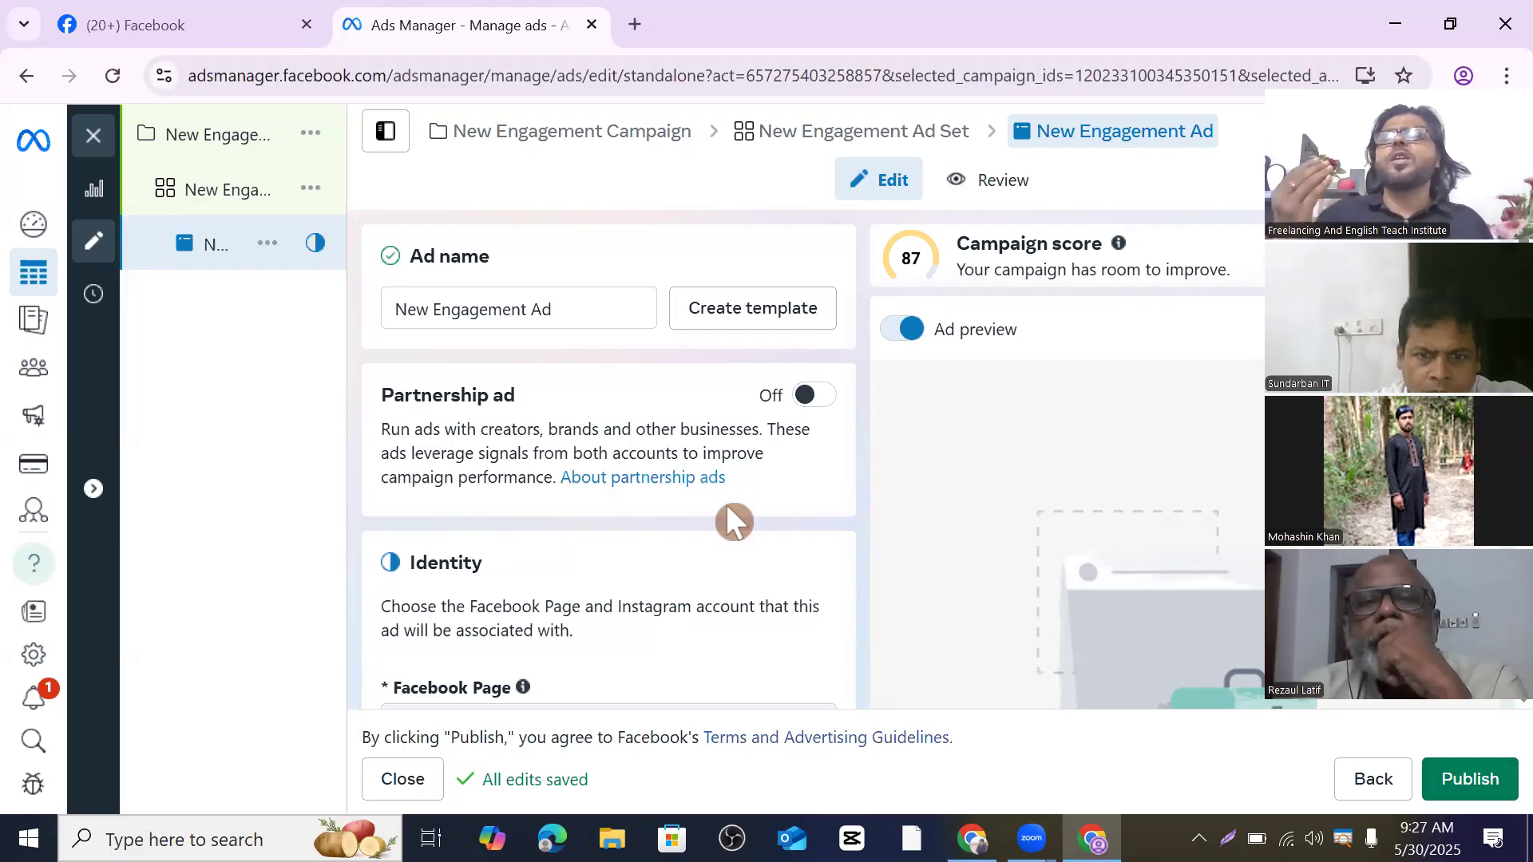
pyautogui.scroll(-1, 608, 447)
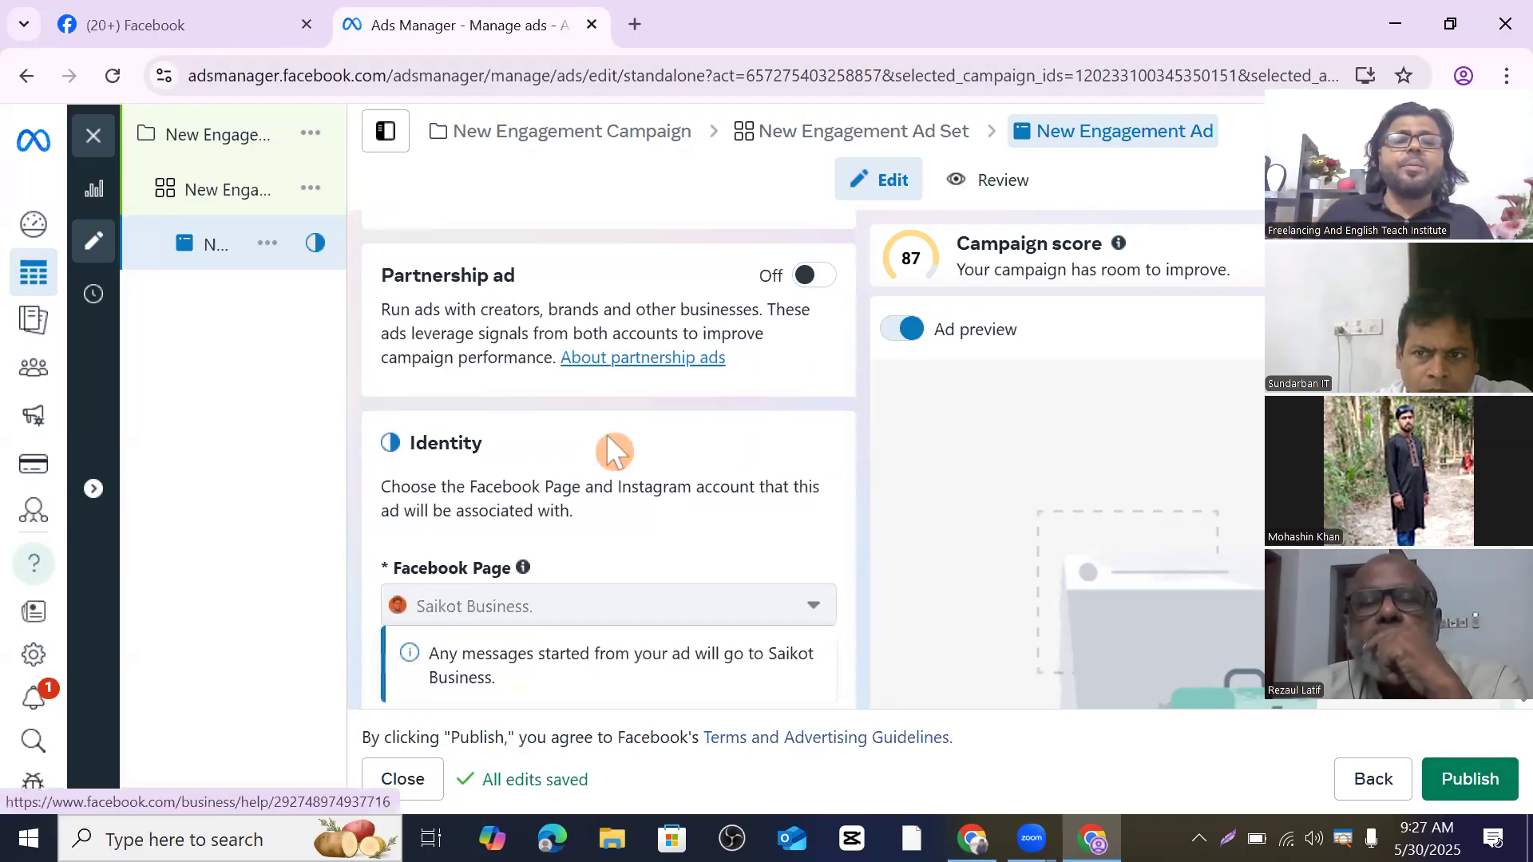
pyautogui.scroll(-3, 613, 451)
pyautogui.scroll(-5, 609, 432)
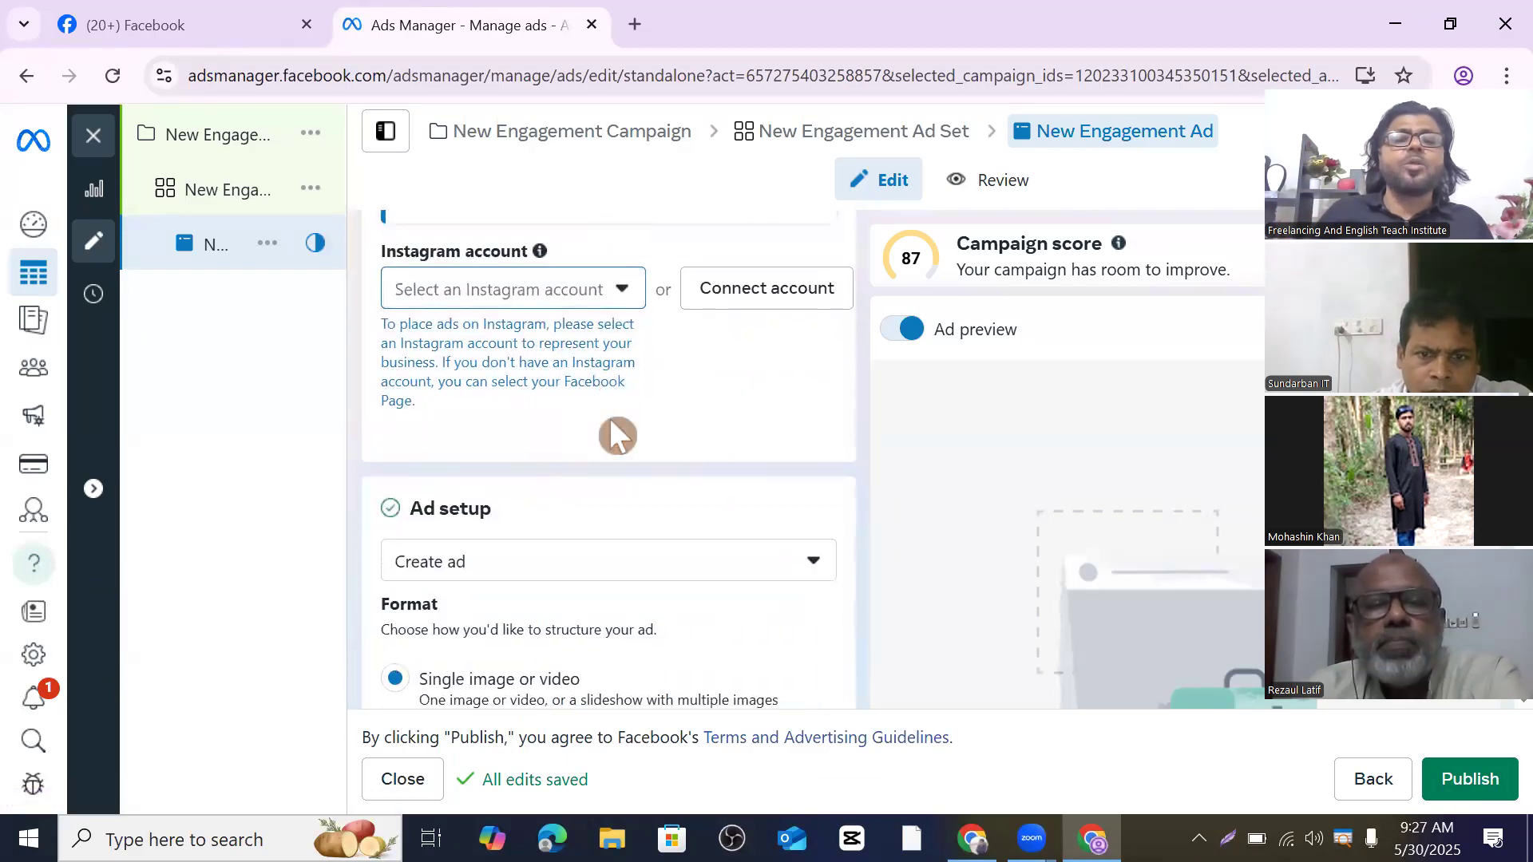
pyautogui.scroll(-1, 466, 413)
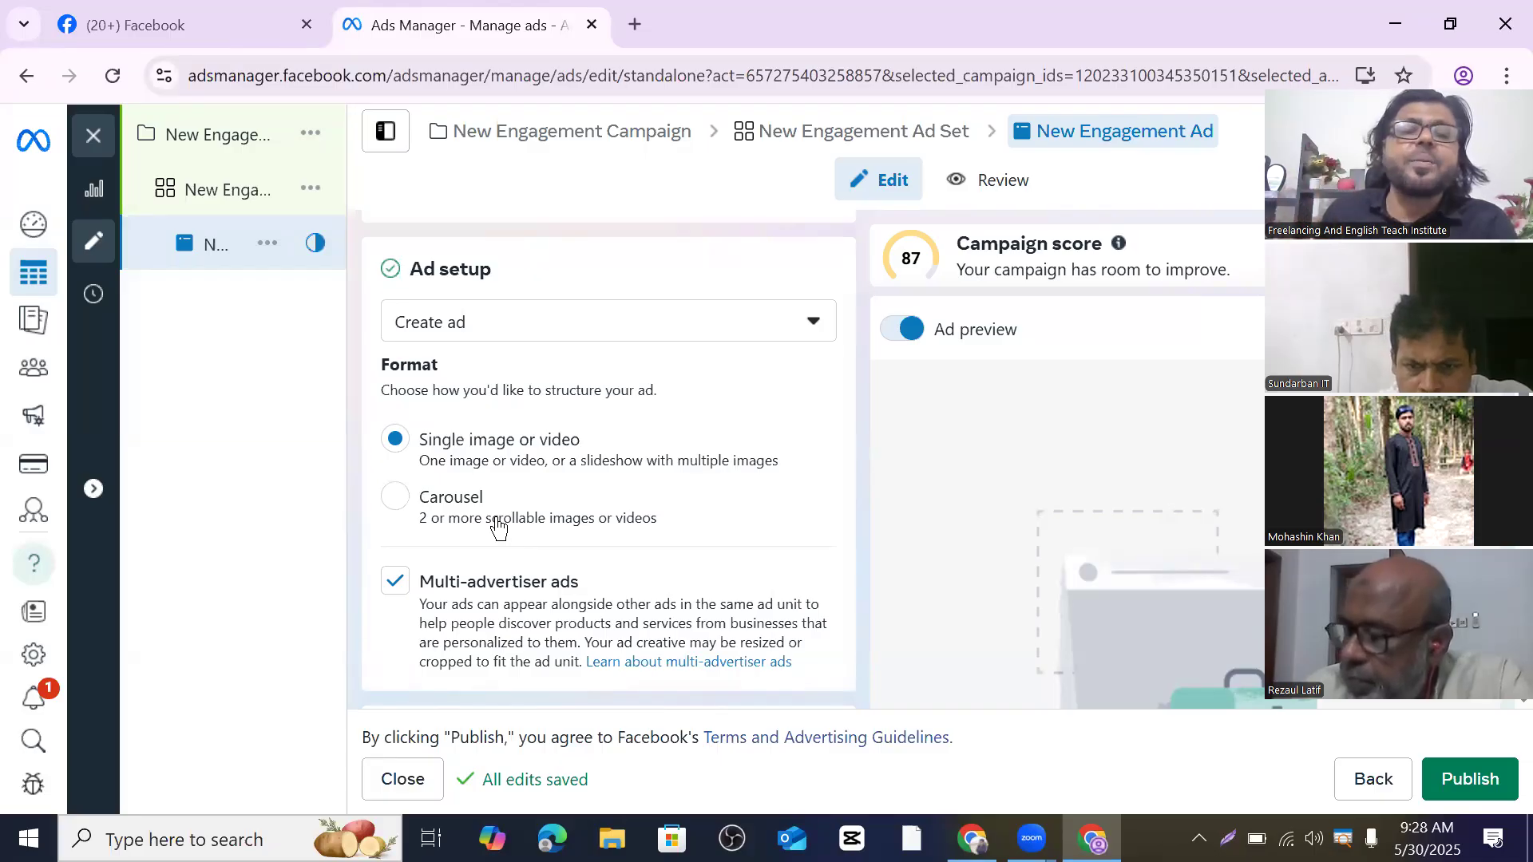
pyautogui.scroll(-3, 551, 483)
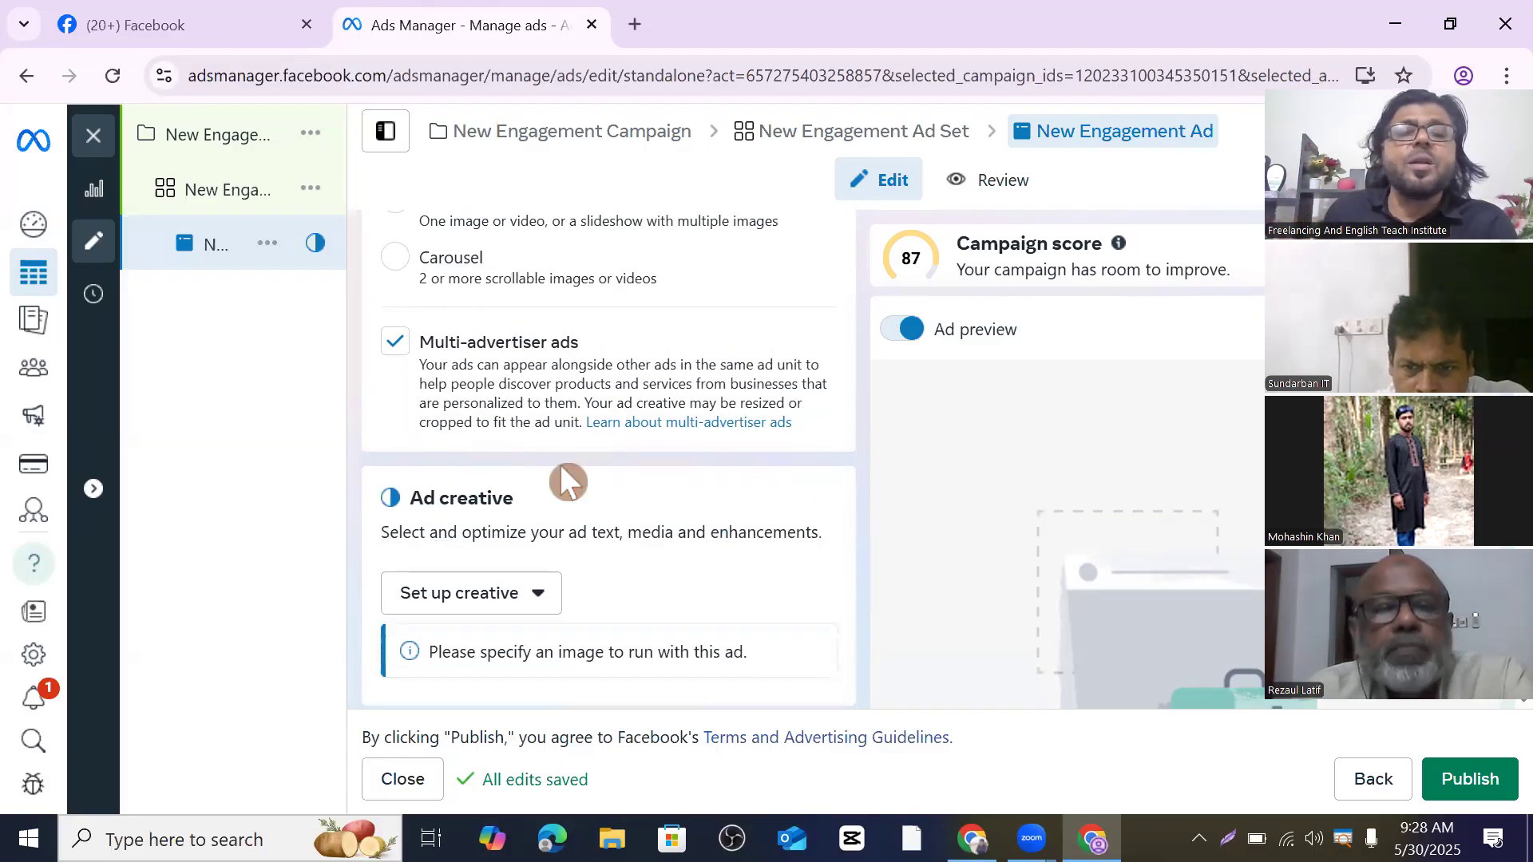
pyautogui.scroll(-2, 569, 483)
pyautogui.scroll(-1, 524, 462)
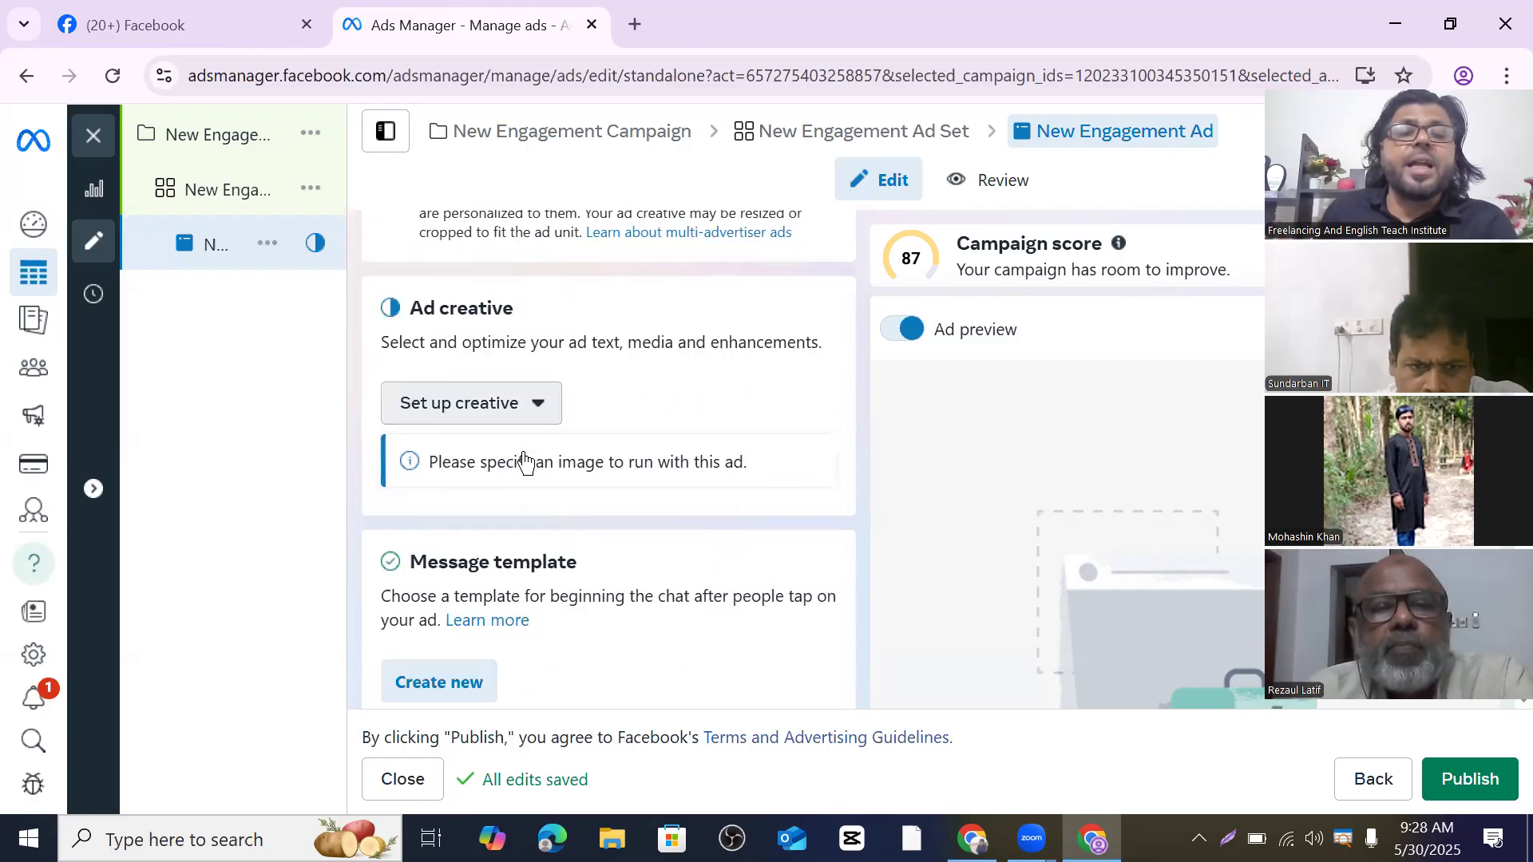
pyautogui.scroll(-1, 524, 462)
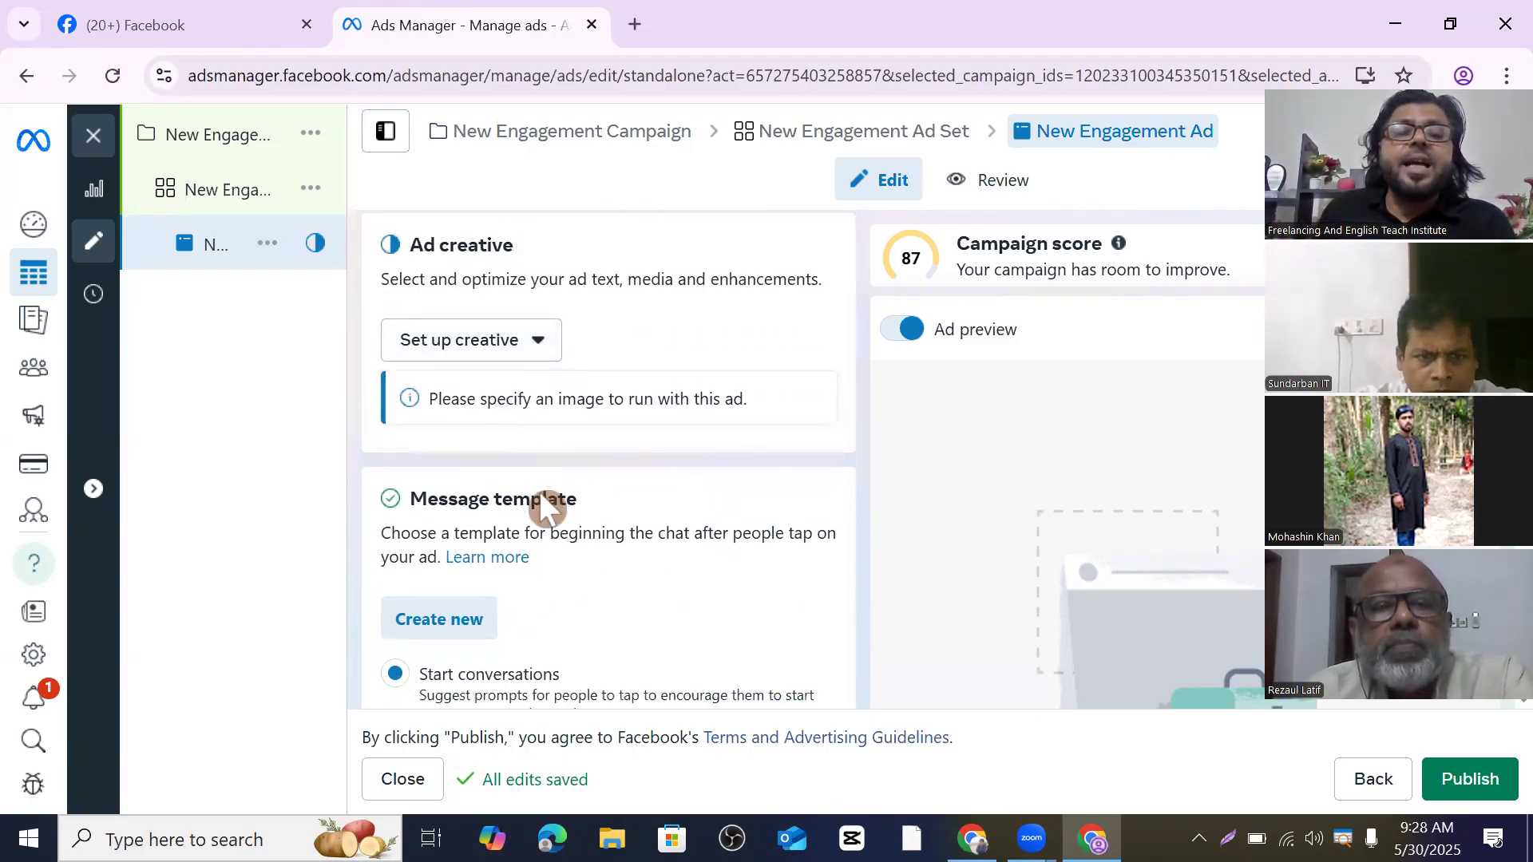
pyautogui.scroll(-1, 548, 479)
pyautogui.scroll(3, 548, 476)
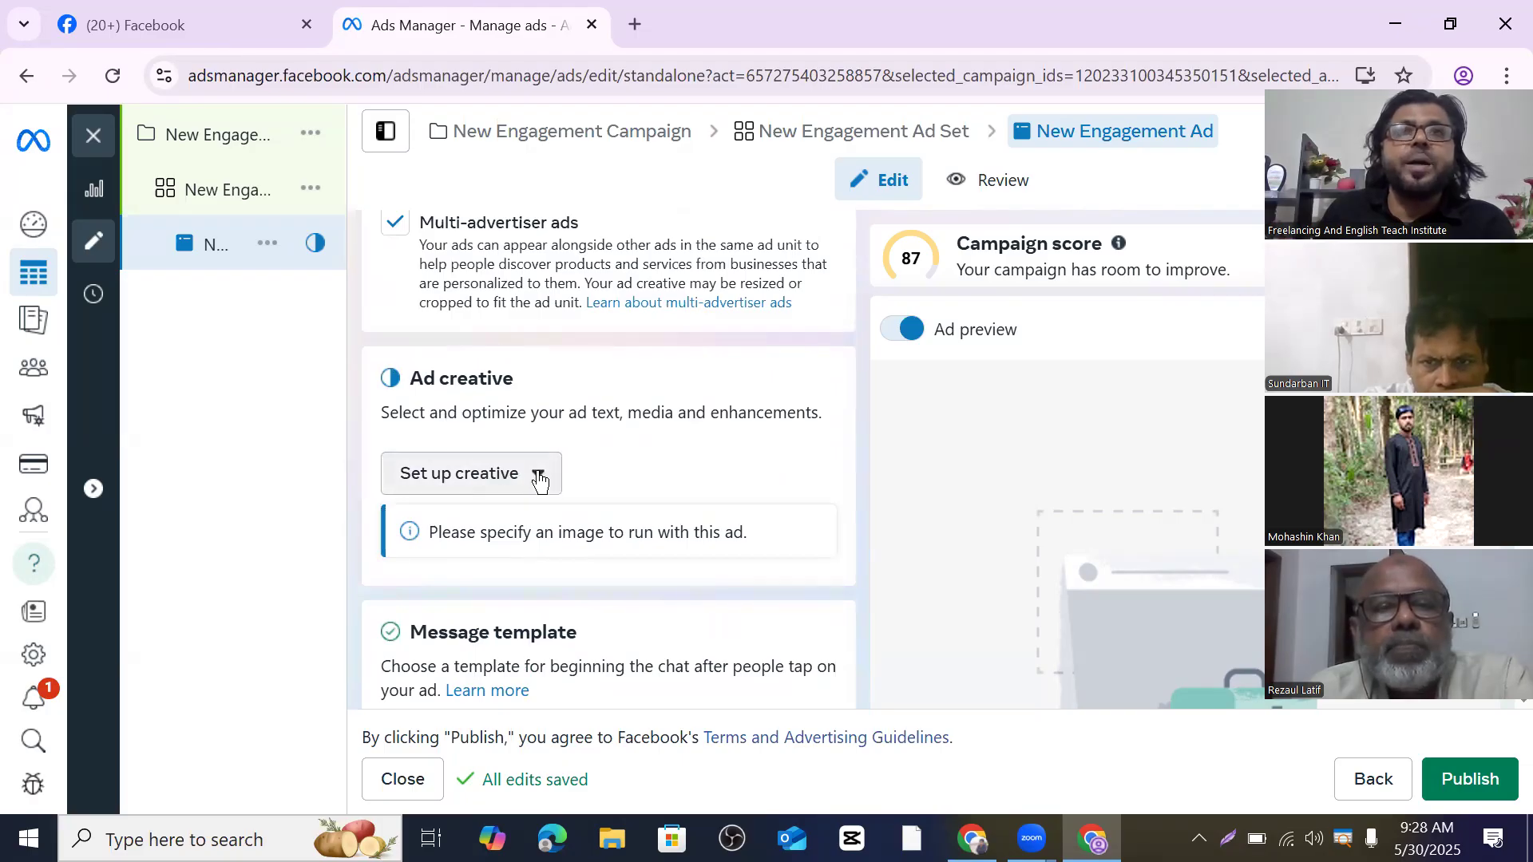
pyautogui.click(539, 477)
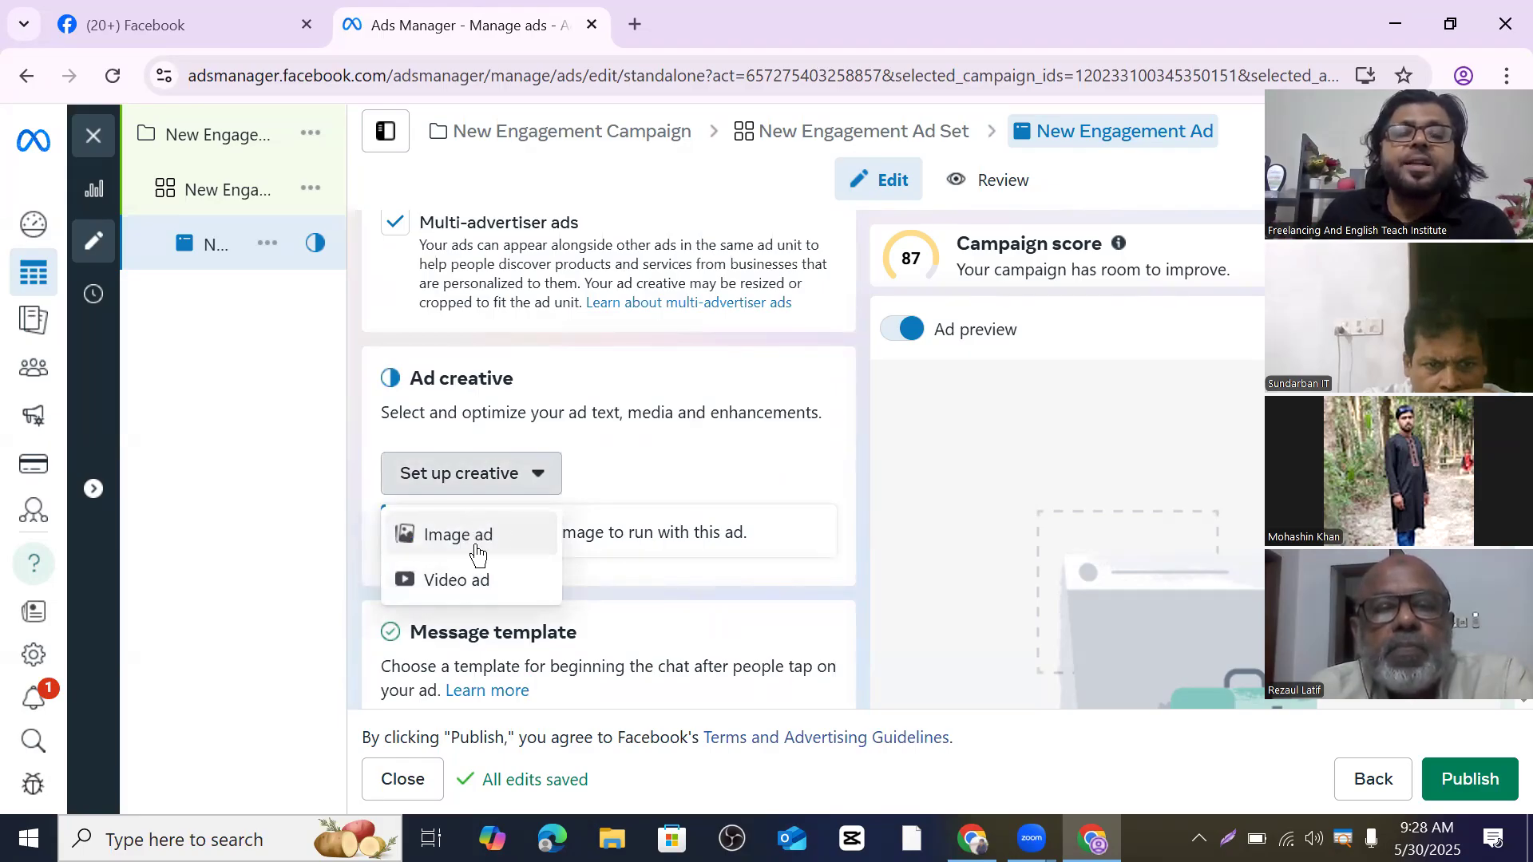
pyautogui.click(539, 479)
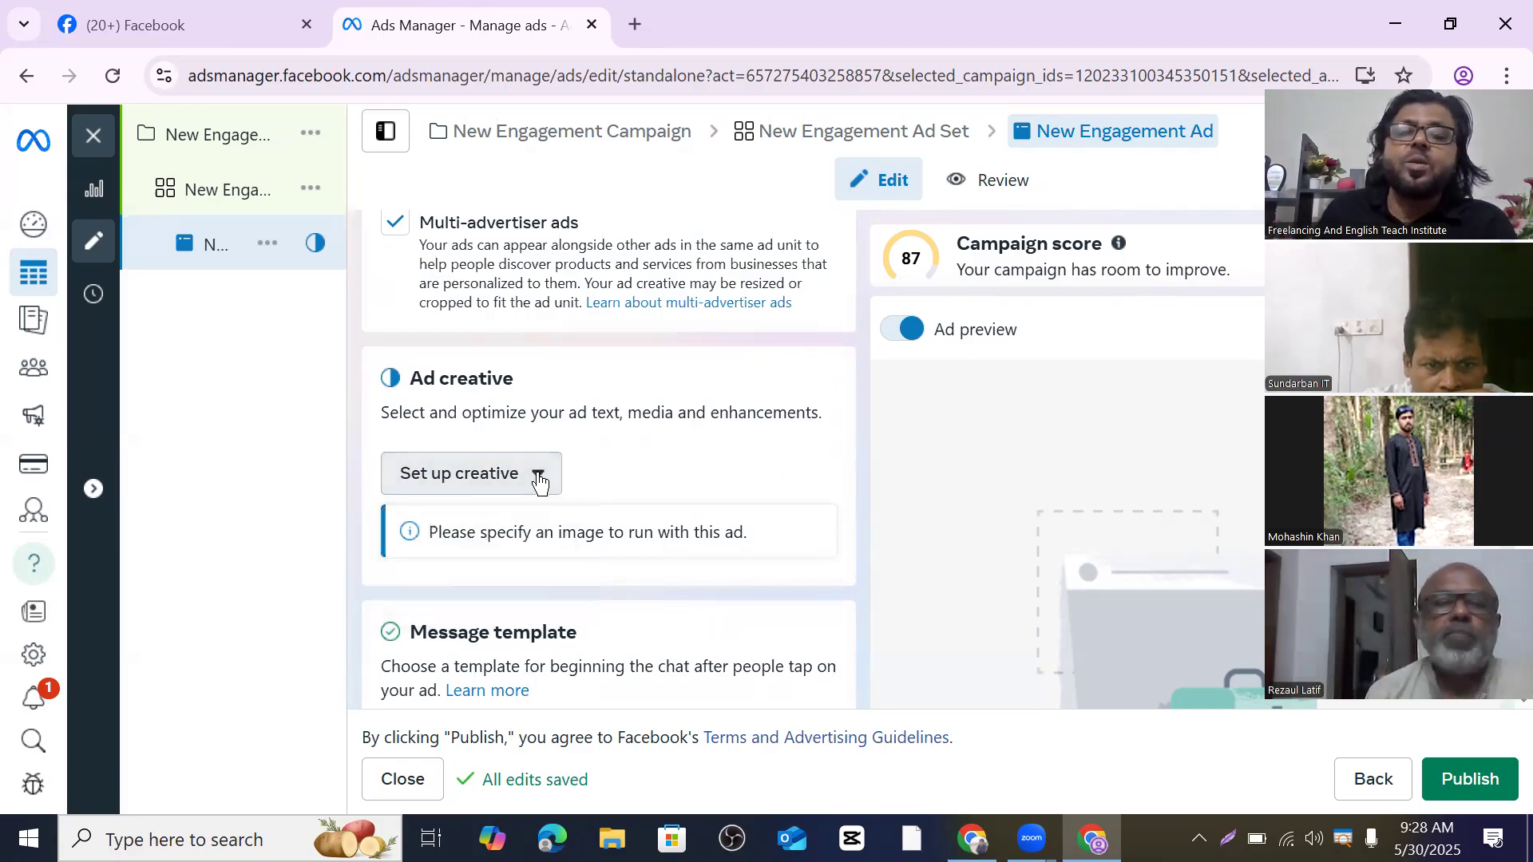
pyautogui.scroll(-3, 535, 471)
pyautogui.scroll(-2, 559, 479)
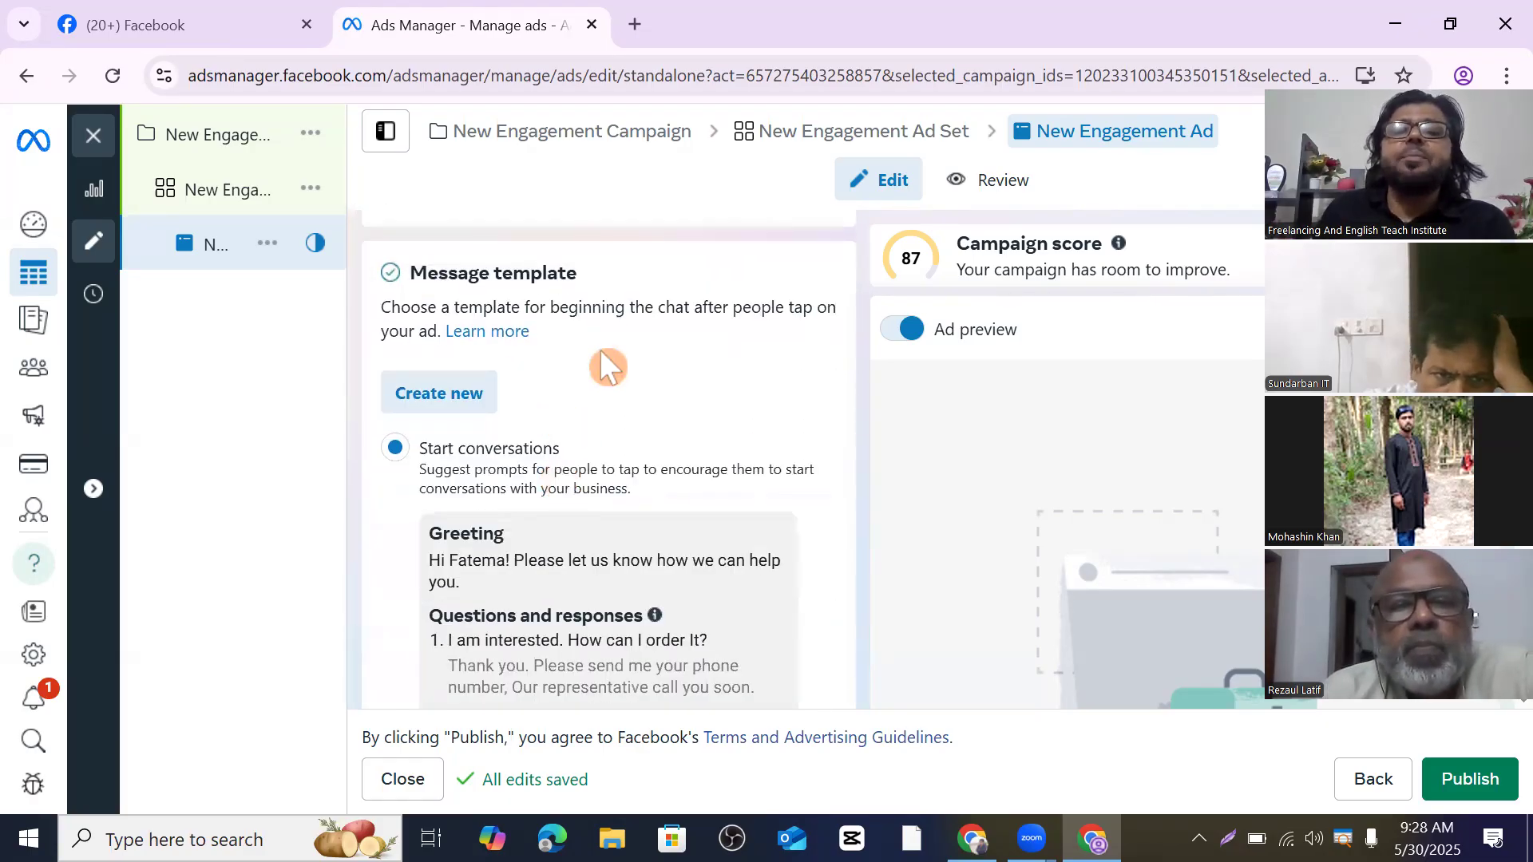
pyautogui.scroll(-3, 605, 429)
pyautogui.scroll(-2, 607, 433)
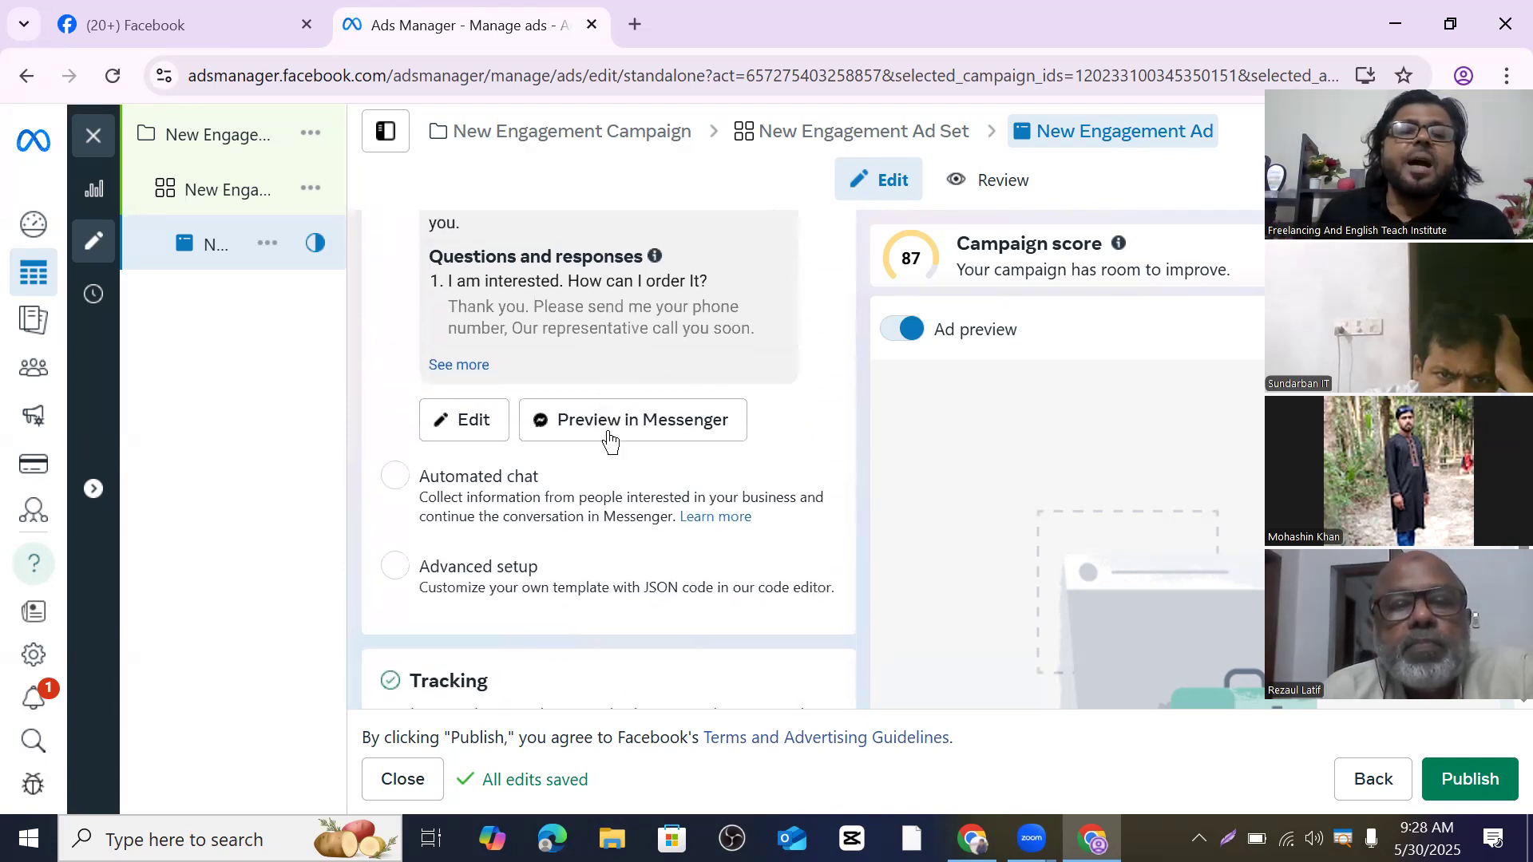
pyautogui.scroll(2, 608, 436)
pyautogui.scroll(2, 609, 424)
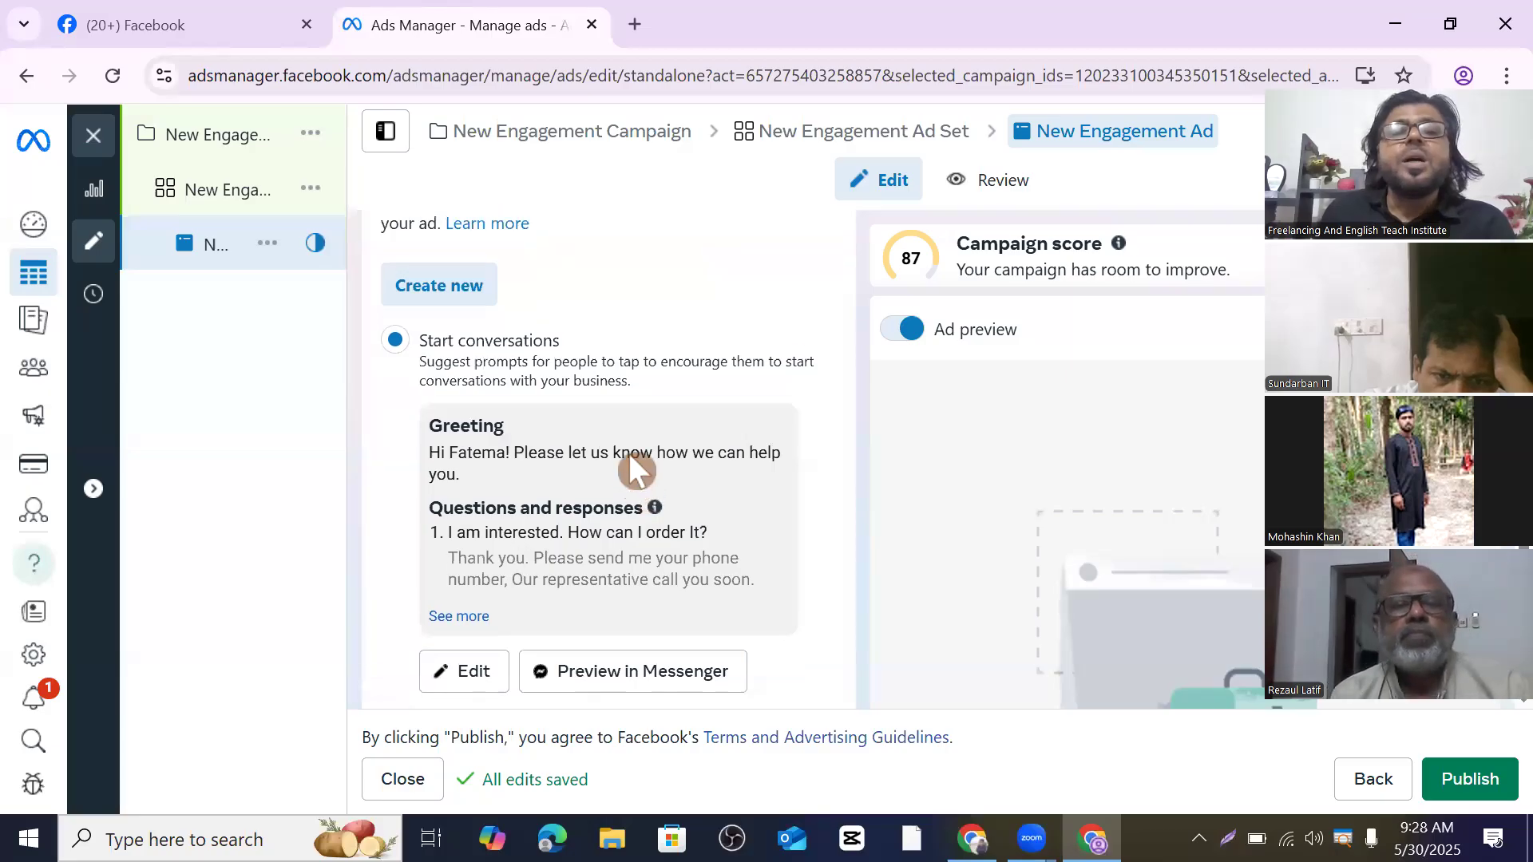
pyautogui.scroll(4, 630, 459)
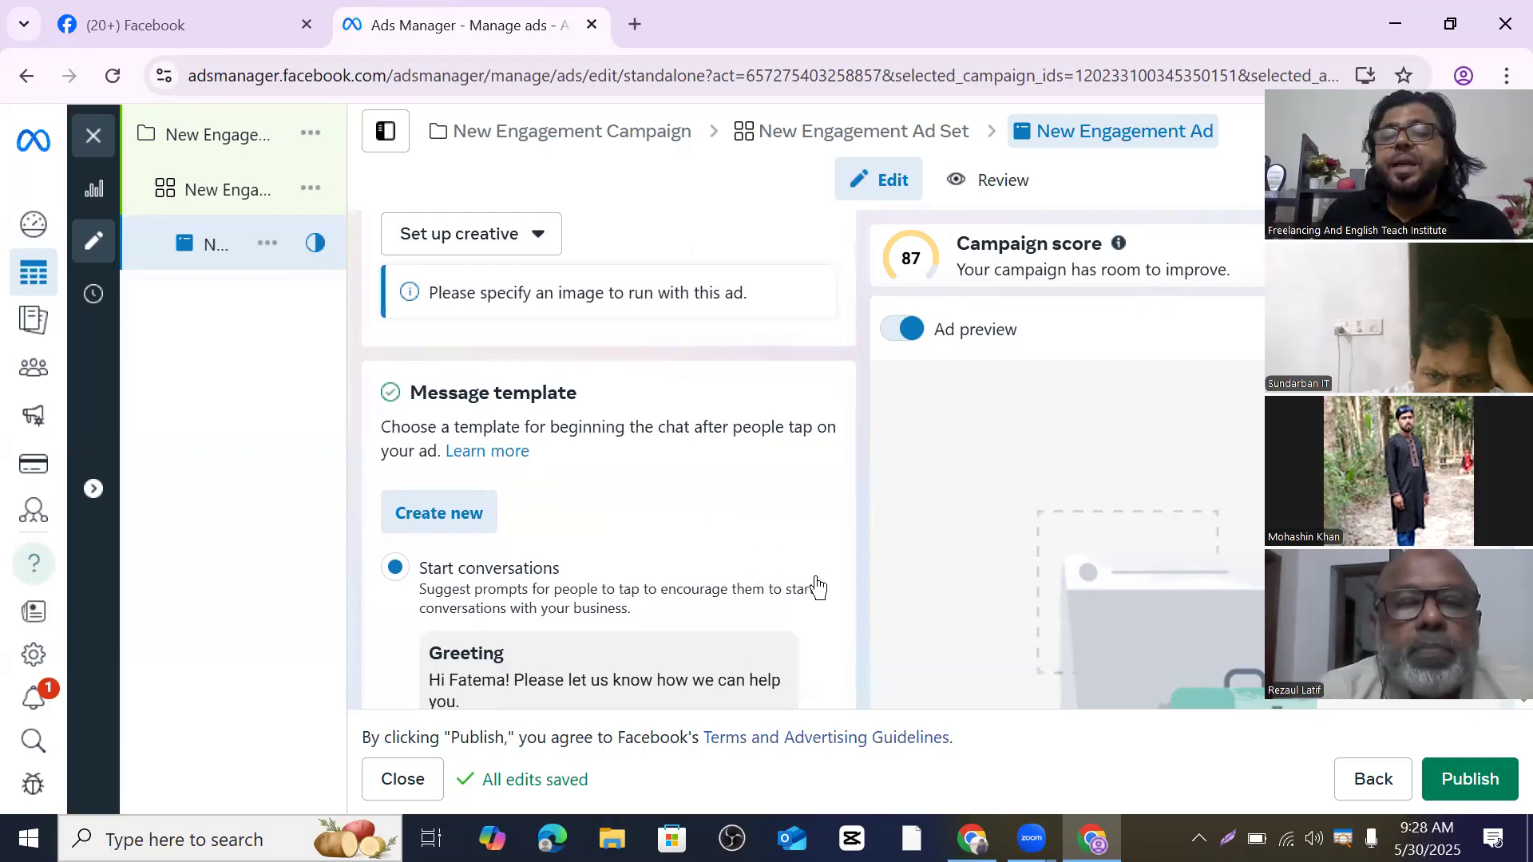
# - Open the New Engagement Ad Set and set its conversion location to Calls
pyautogui.click(212, 195)
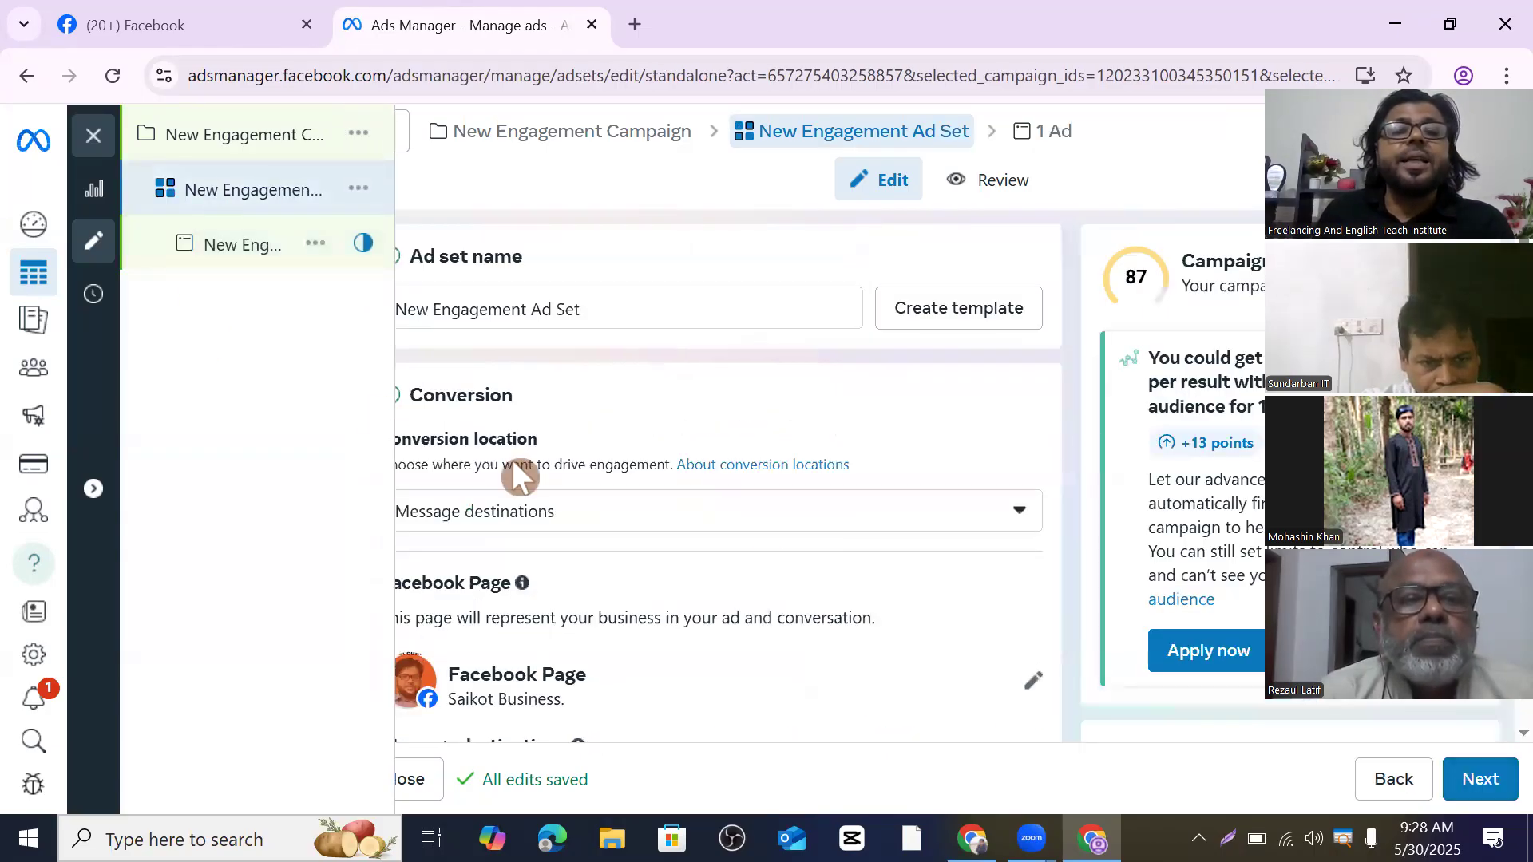
pyautogui.scroll(-3, 537, 474)
pyautogui.scroll(2, 874, 387)
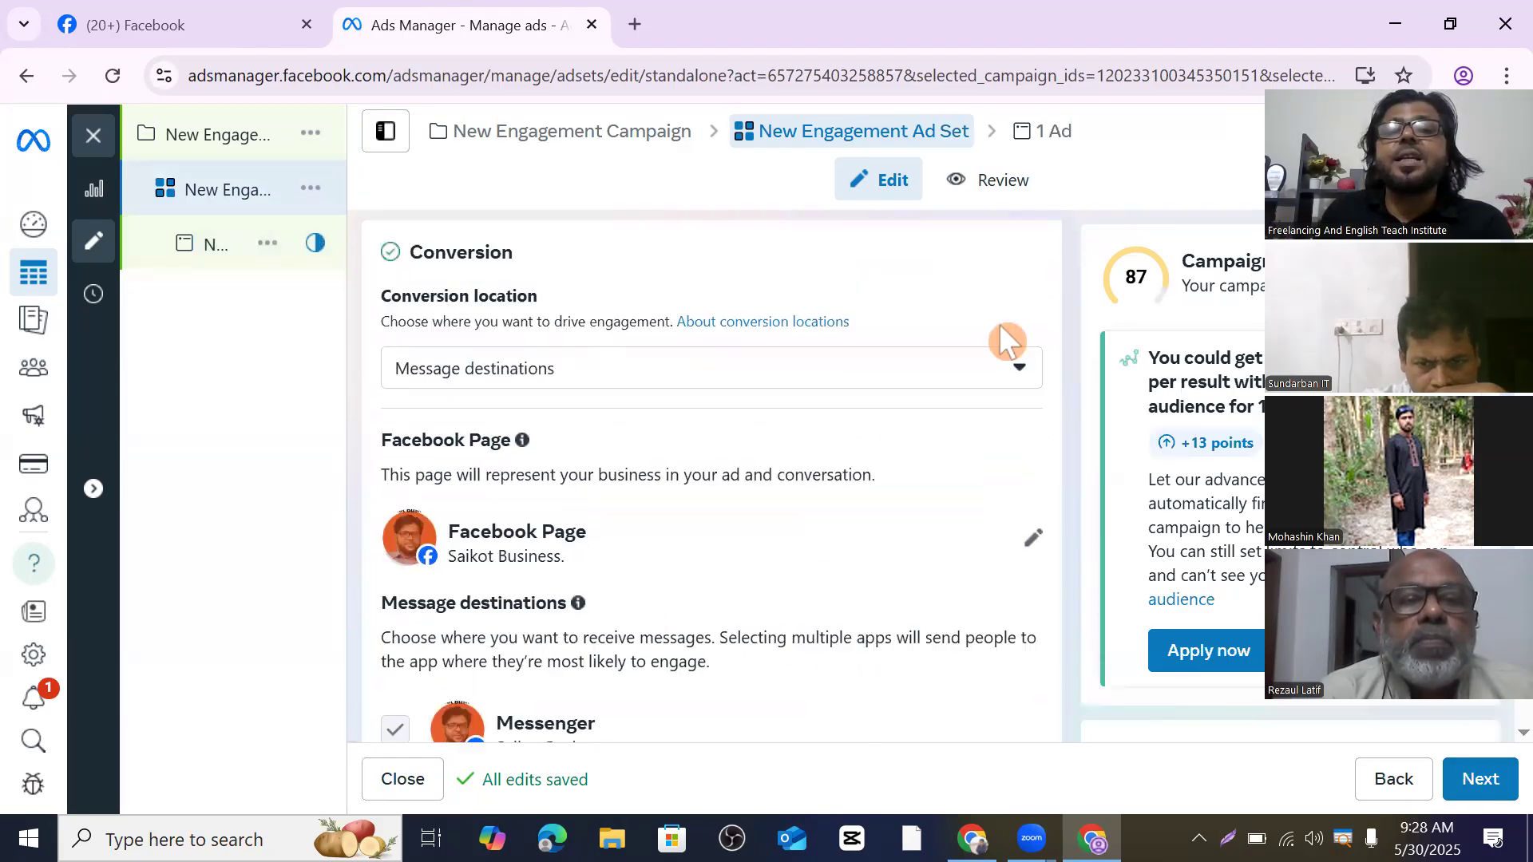
pyautogui.click(1022, 393)
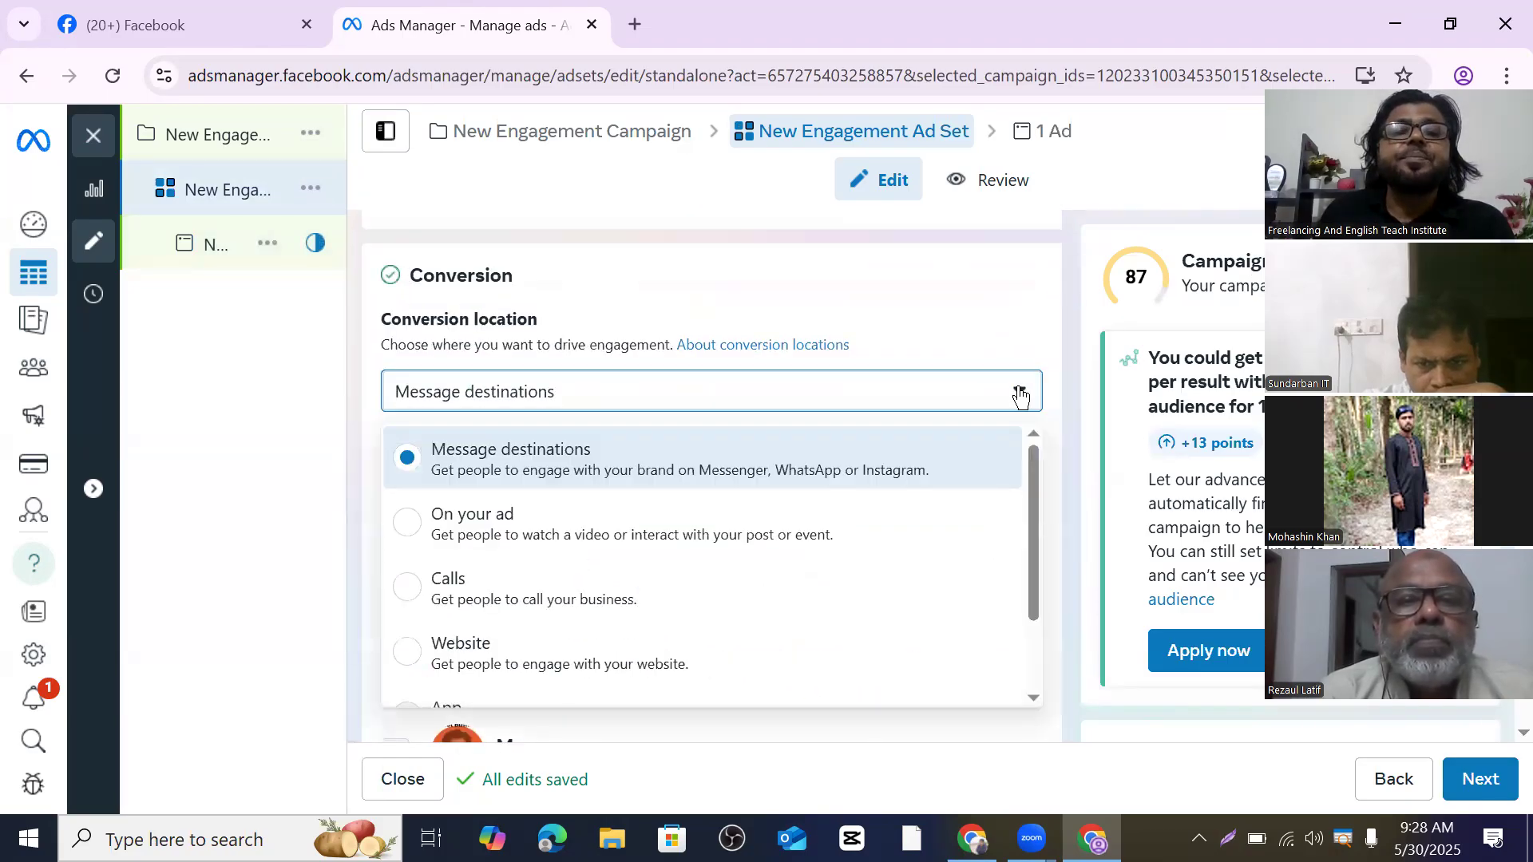
pyautogui.click(408, 596)
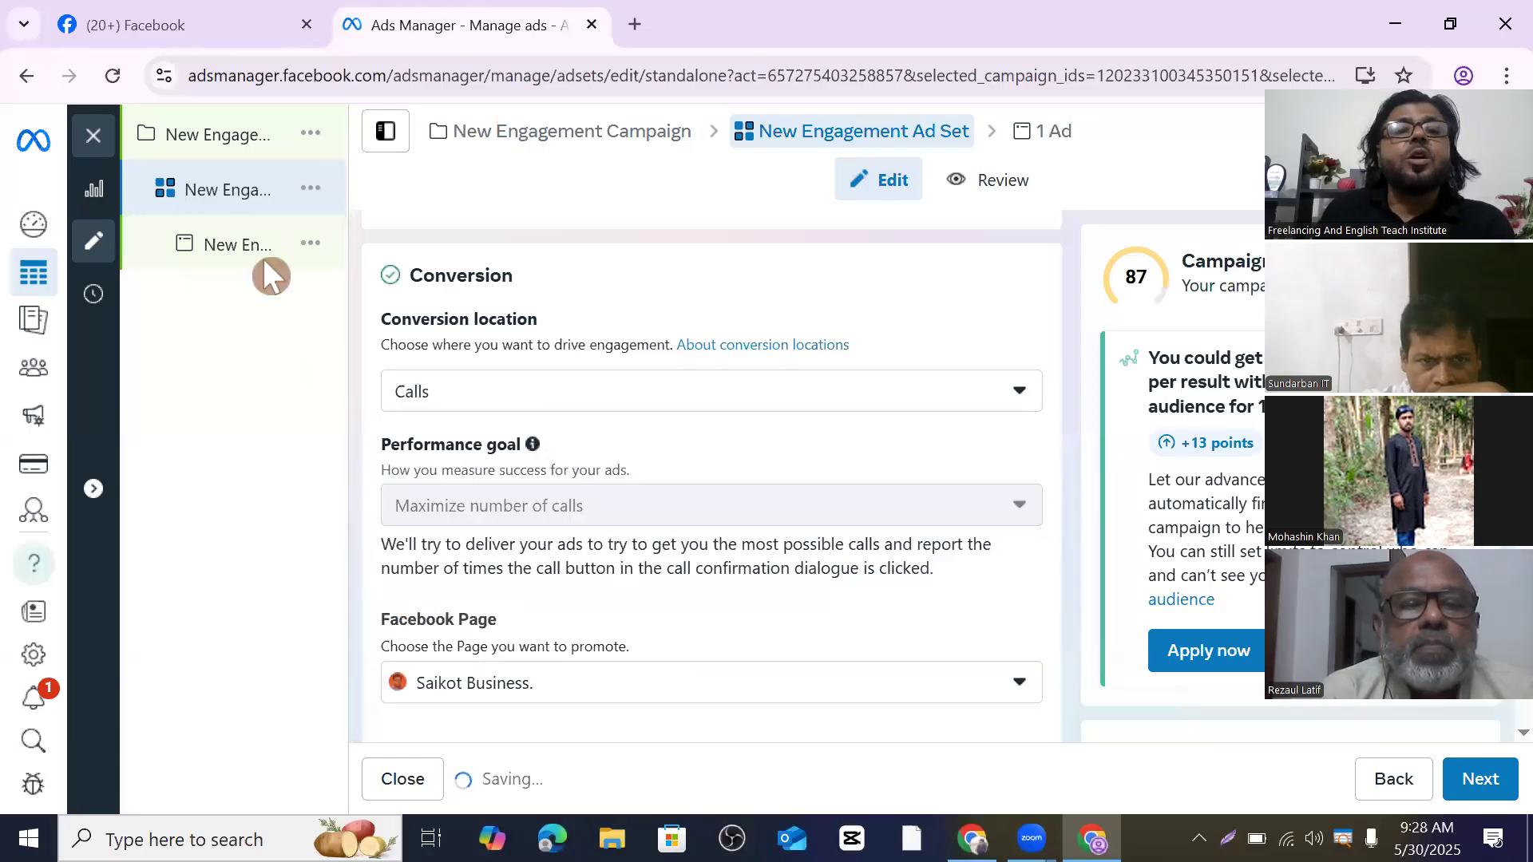
pyautogui.moveTo(252, 211)
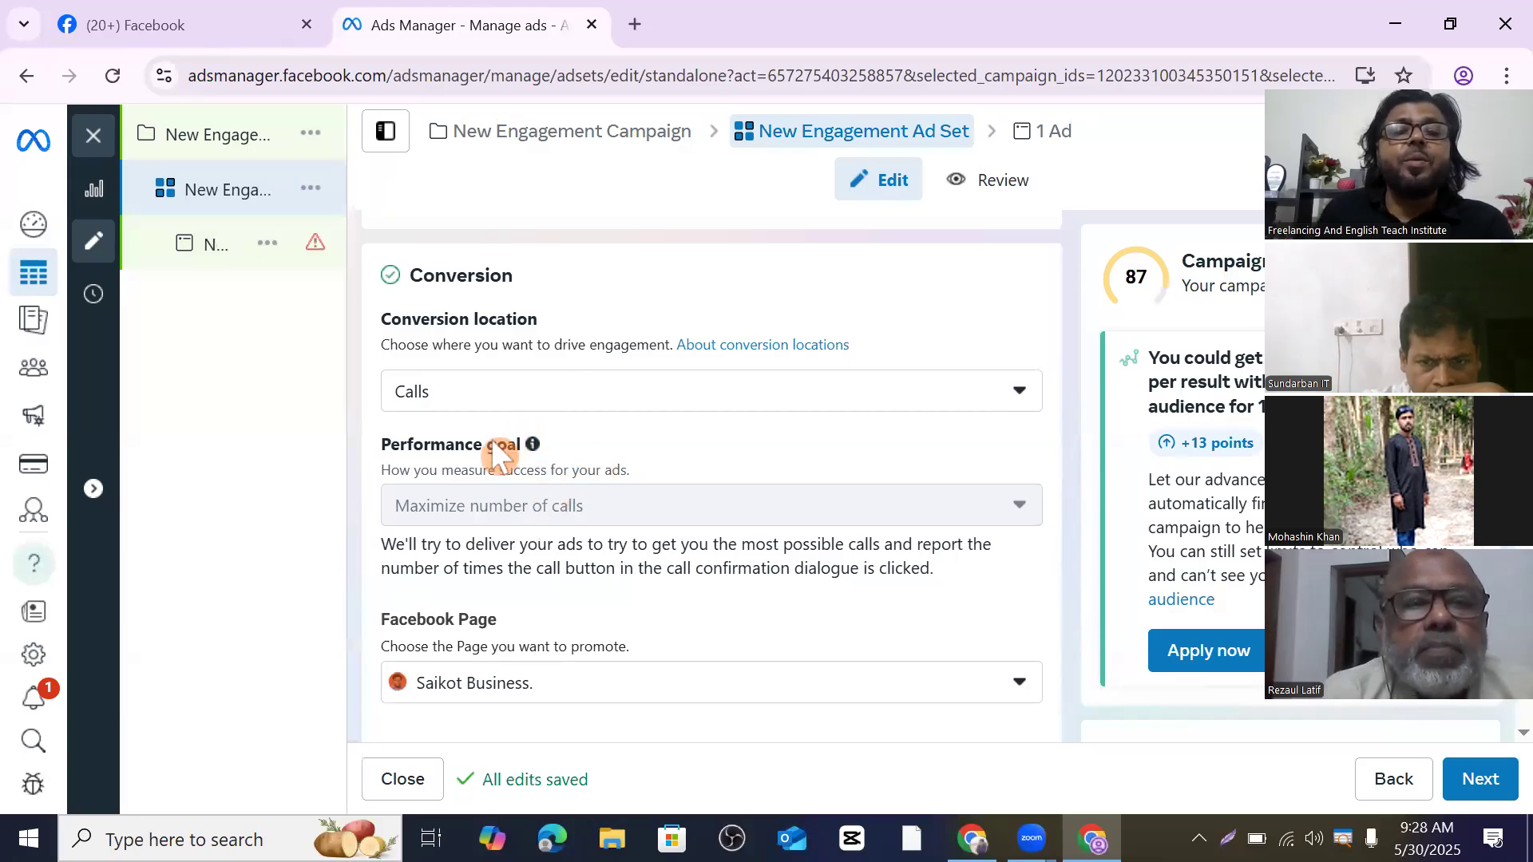
pyautogui.moveTo(506, 513)
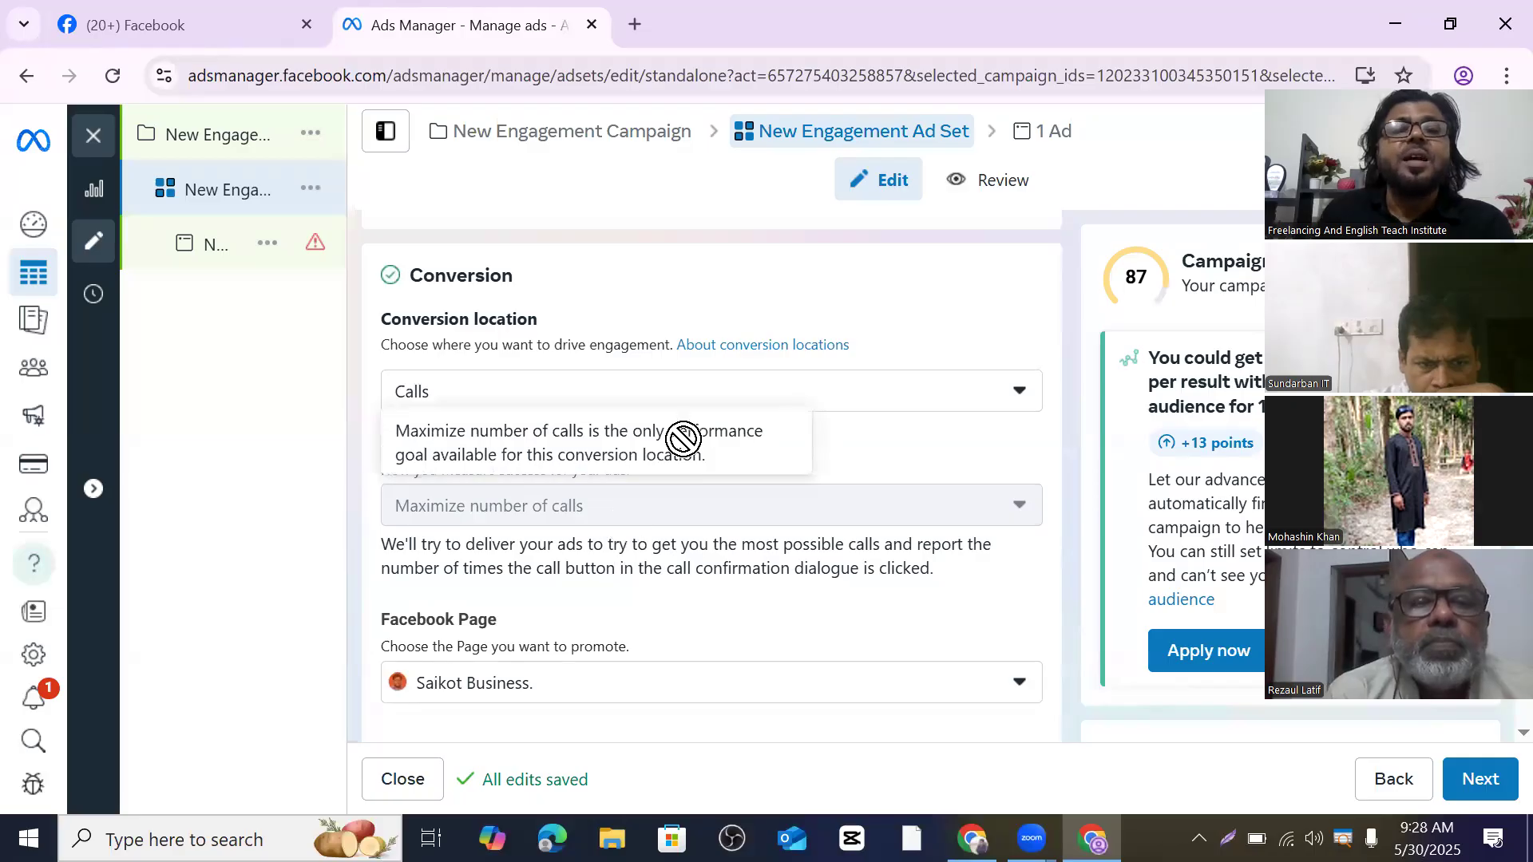
pyautogui.scroll(2, 625, 372)
pyautogui.scroll(-2, 718, 375)
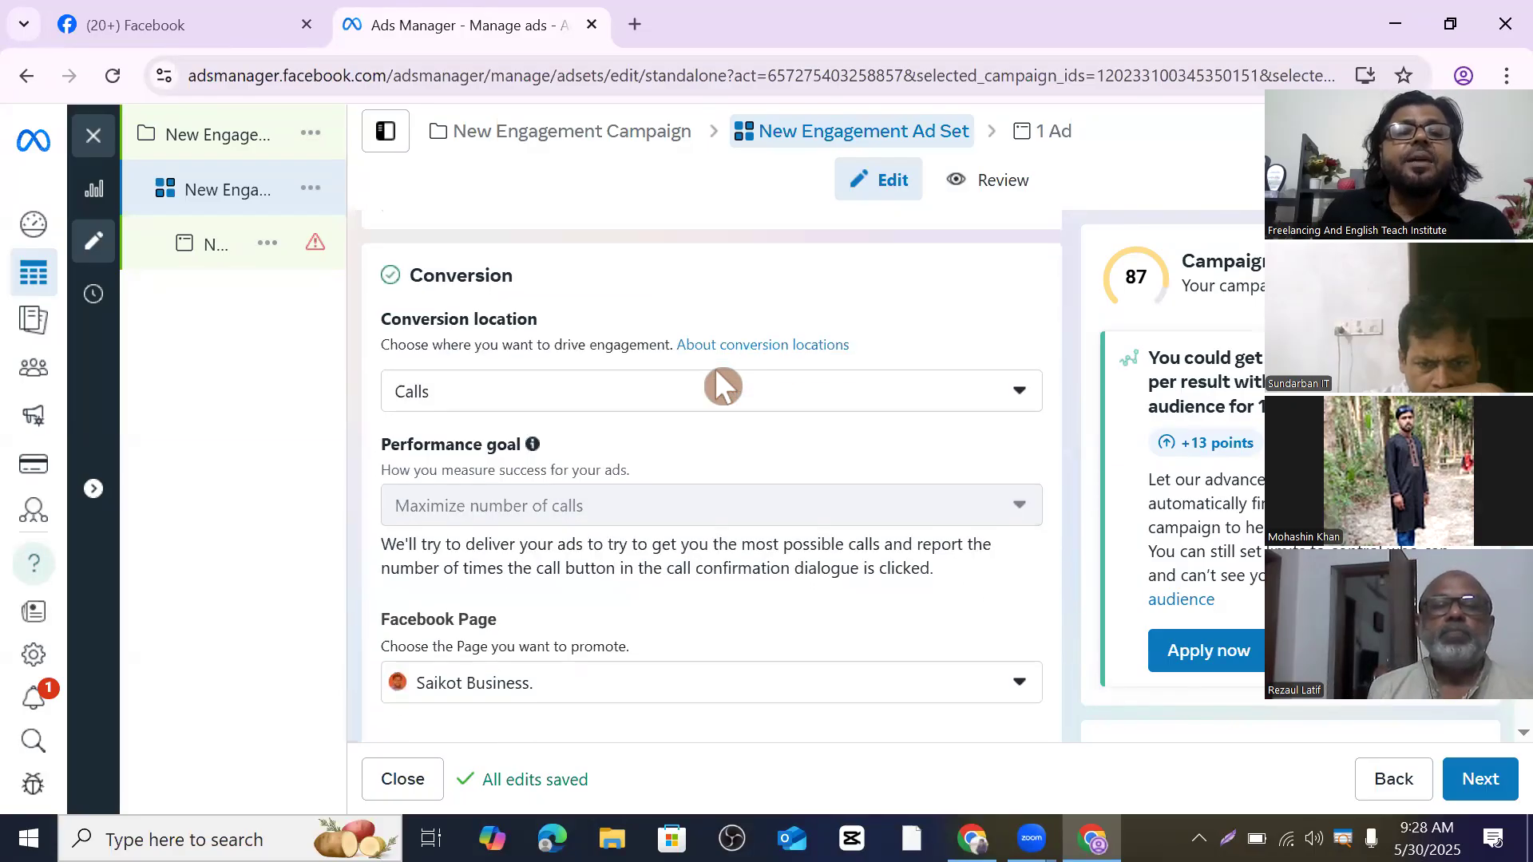
# - Open the New Engagement Ad and scroll down to its Call settings
pyautogui.click(243, 260)
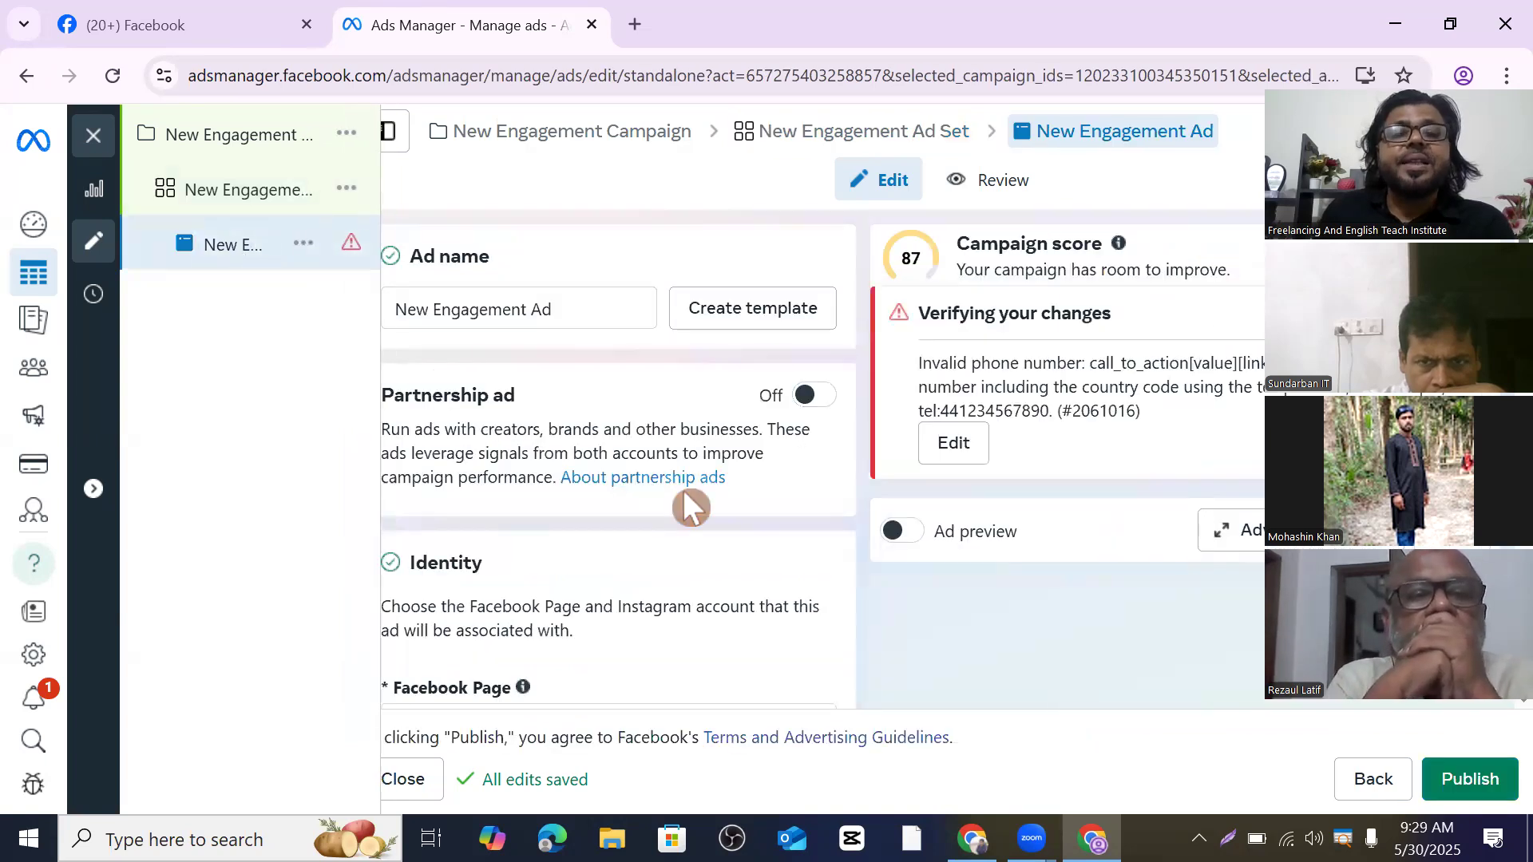
pyautogui.scroll(-3, 685, 503)
pyautogui.scroll(-7, 662, 487)
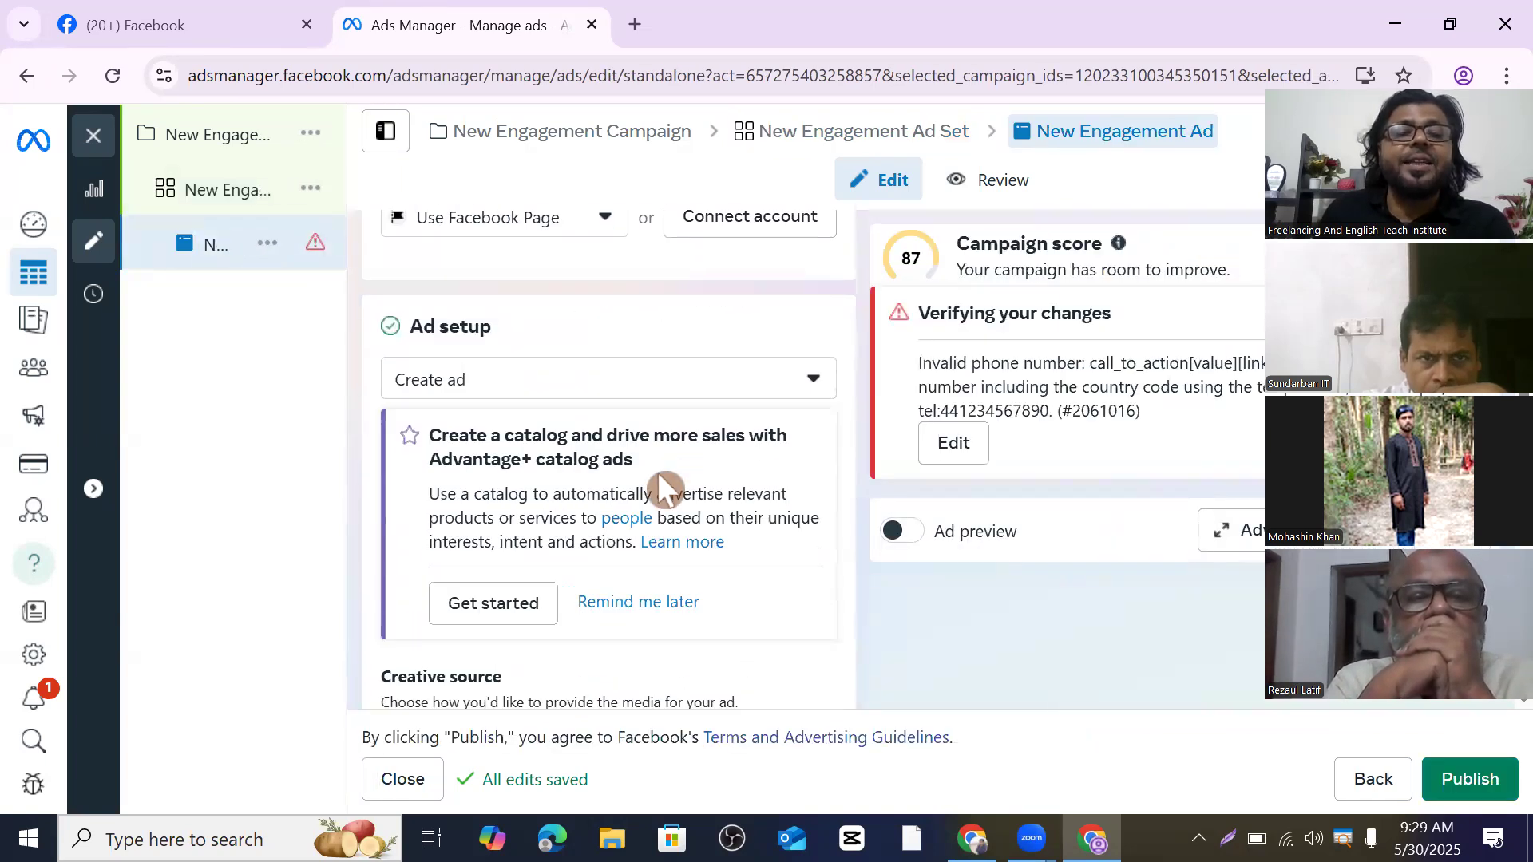
pyautogui.scroll(-6, 662, 483)
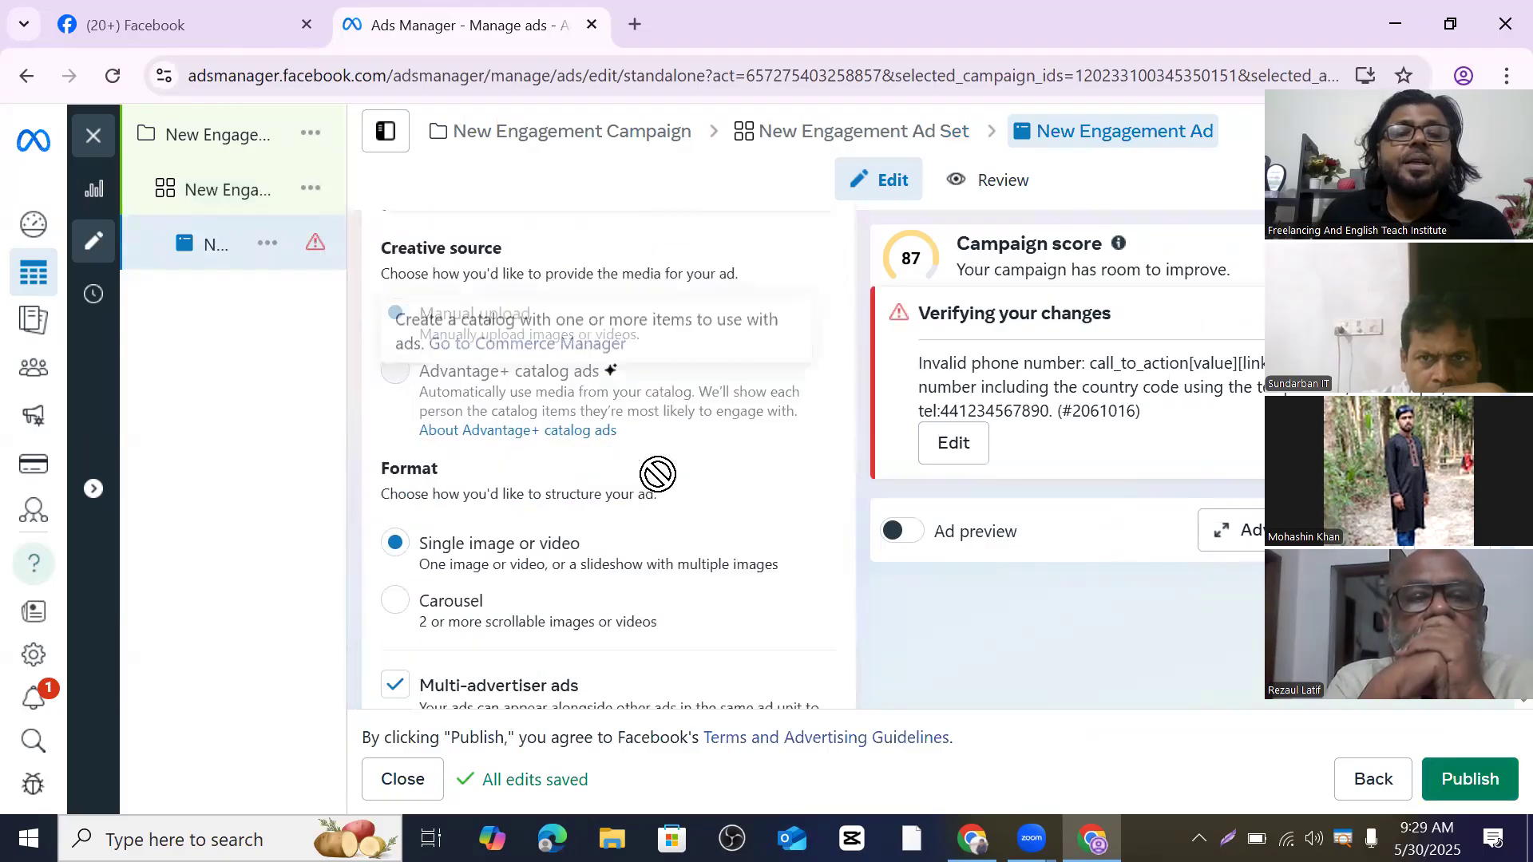
pyautogui.scroll(-3, 659, 467)
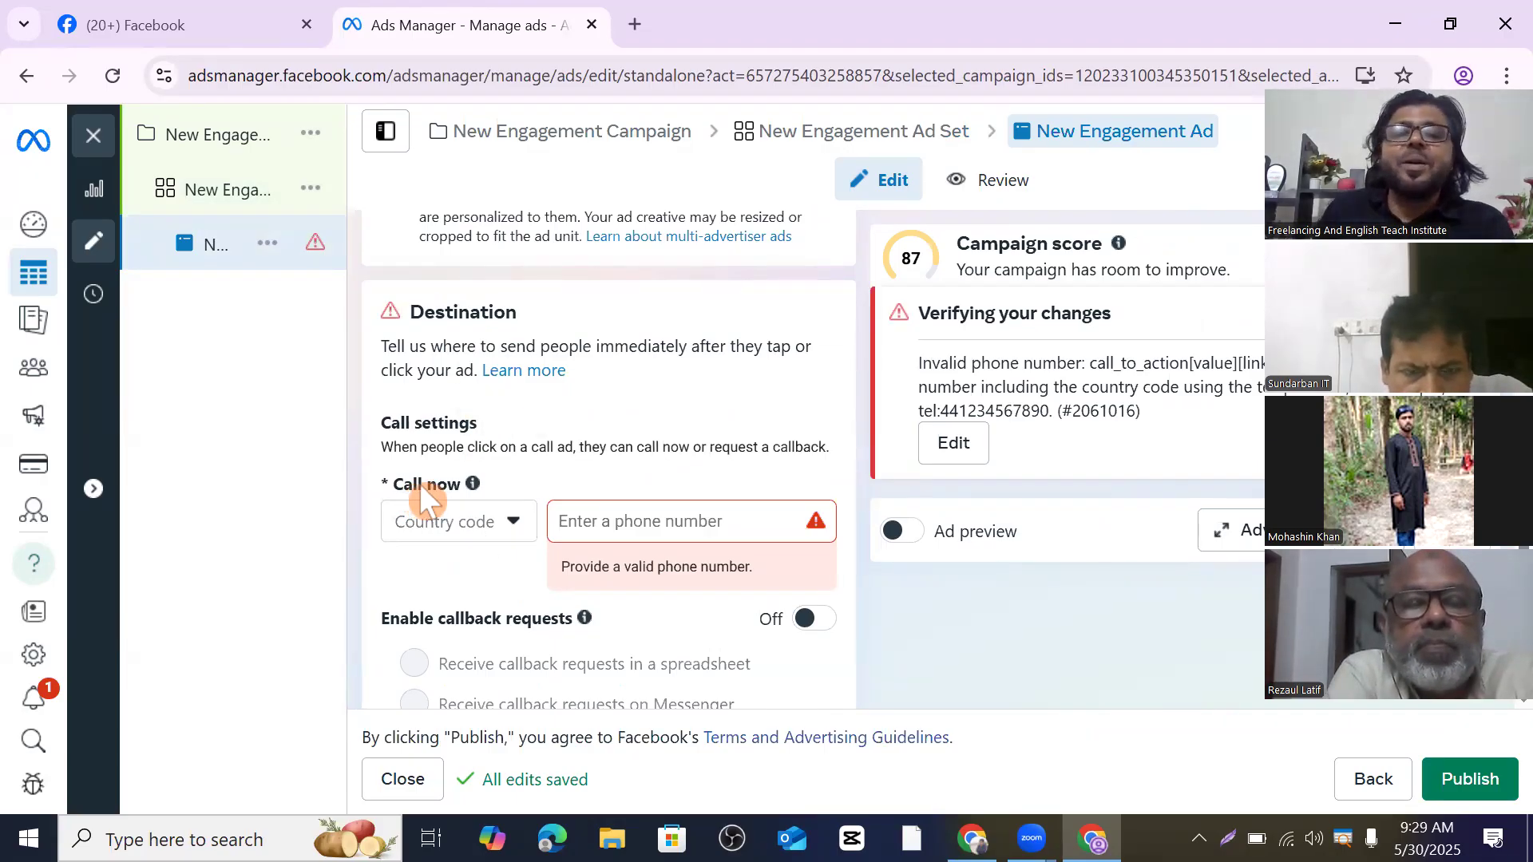
# - Set the call-now country code to +880 Bangladesh and enter the phone number
pyautogui.click(568, 528)
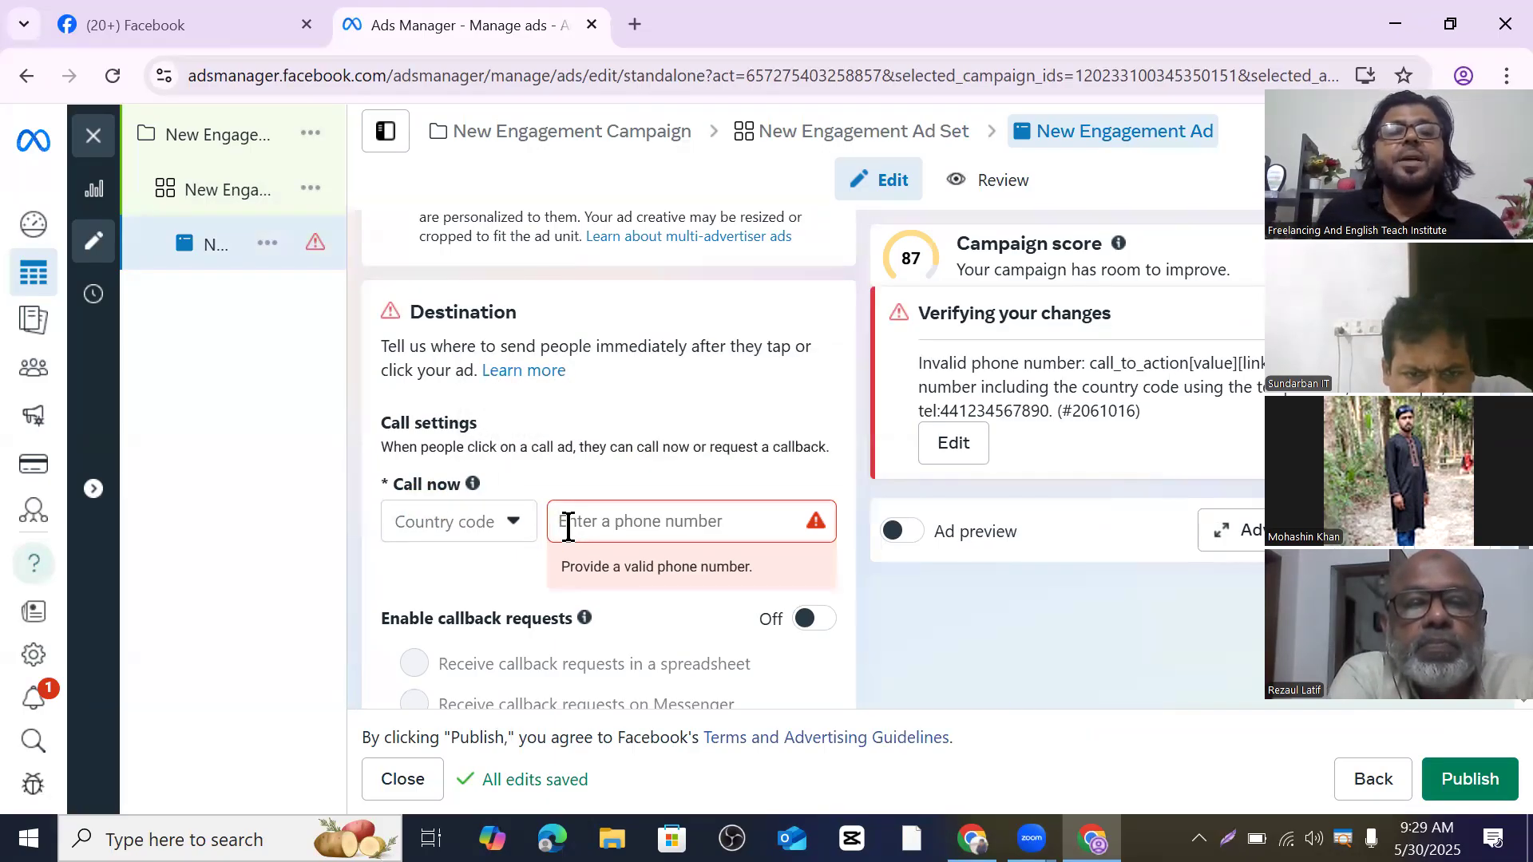
pyautogui.click(512, 524)
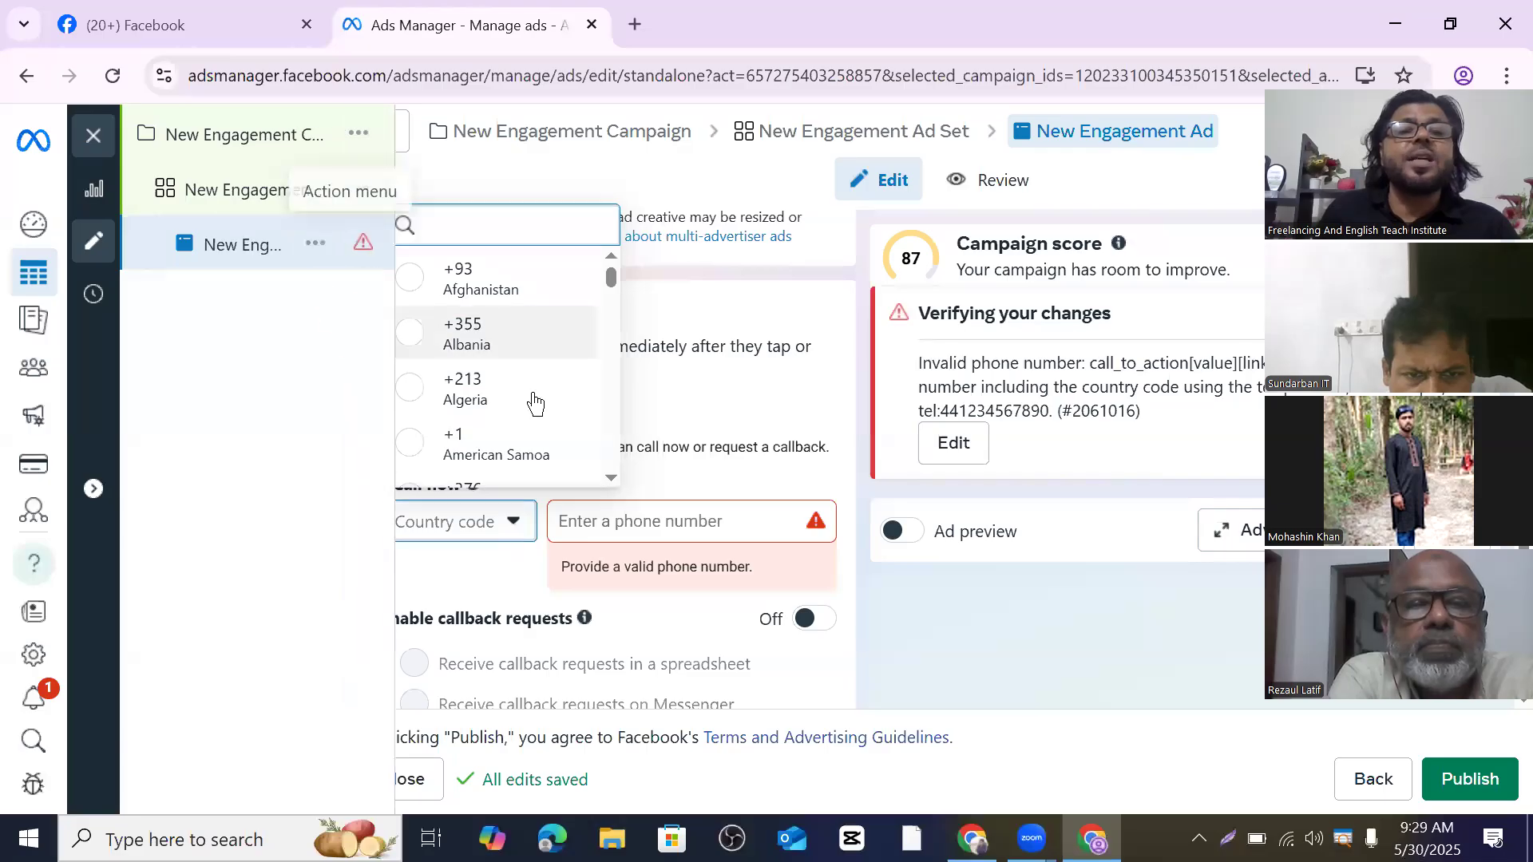
pyautogui.scroll(-5, 515, 415)
pyautogui.scroll(-8, 515, 416)
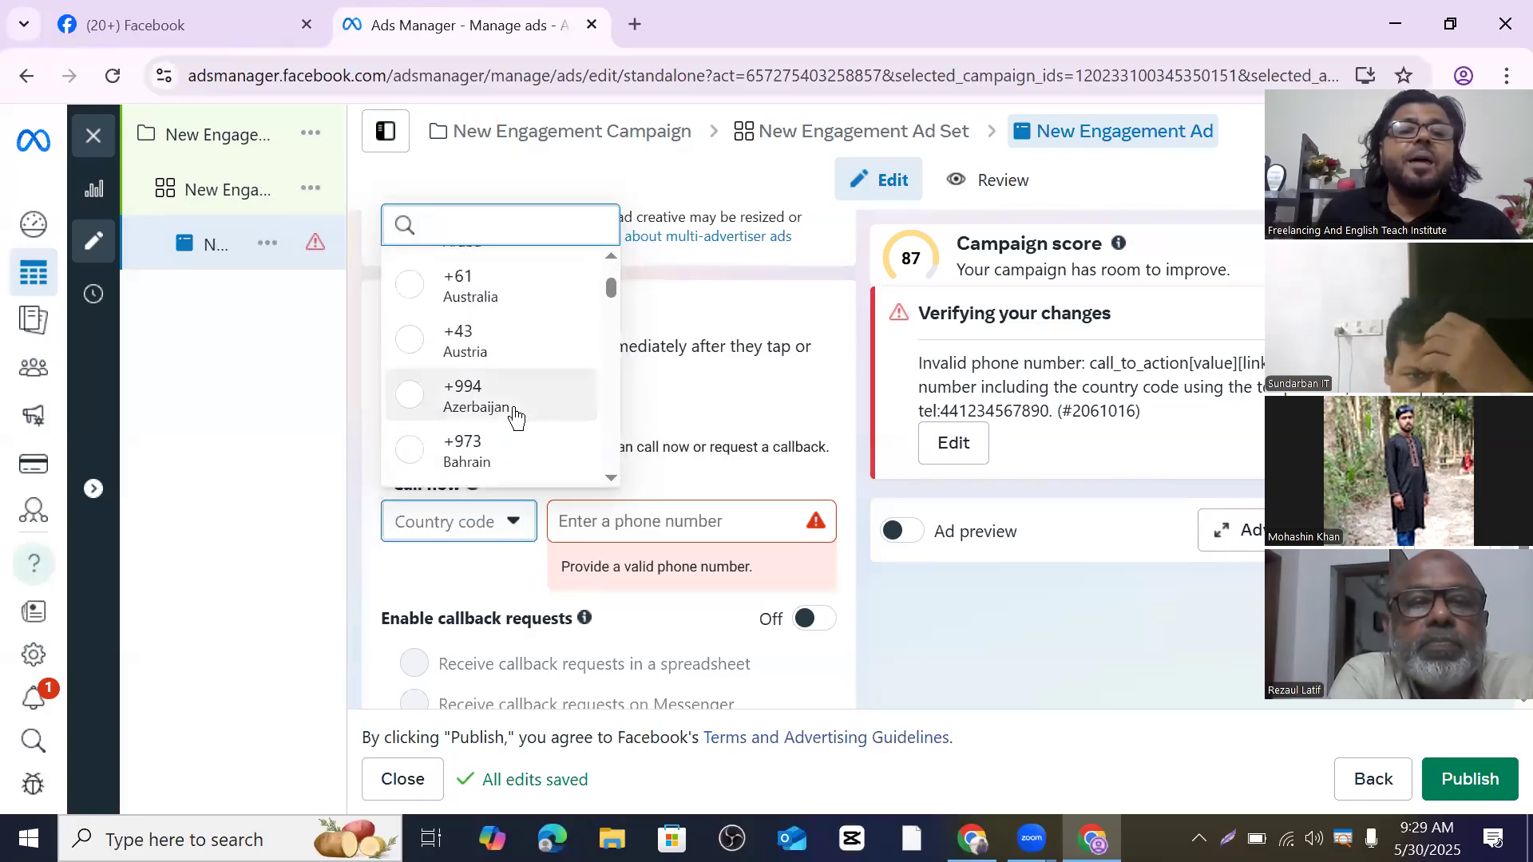
pyautogui.scroll(1, 517, 387)
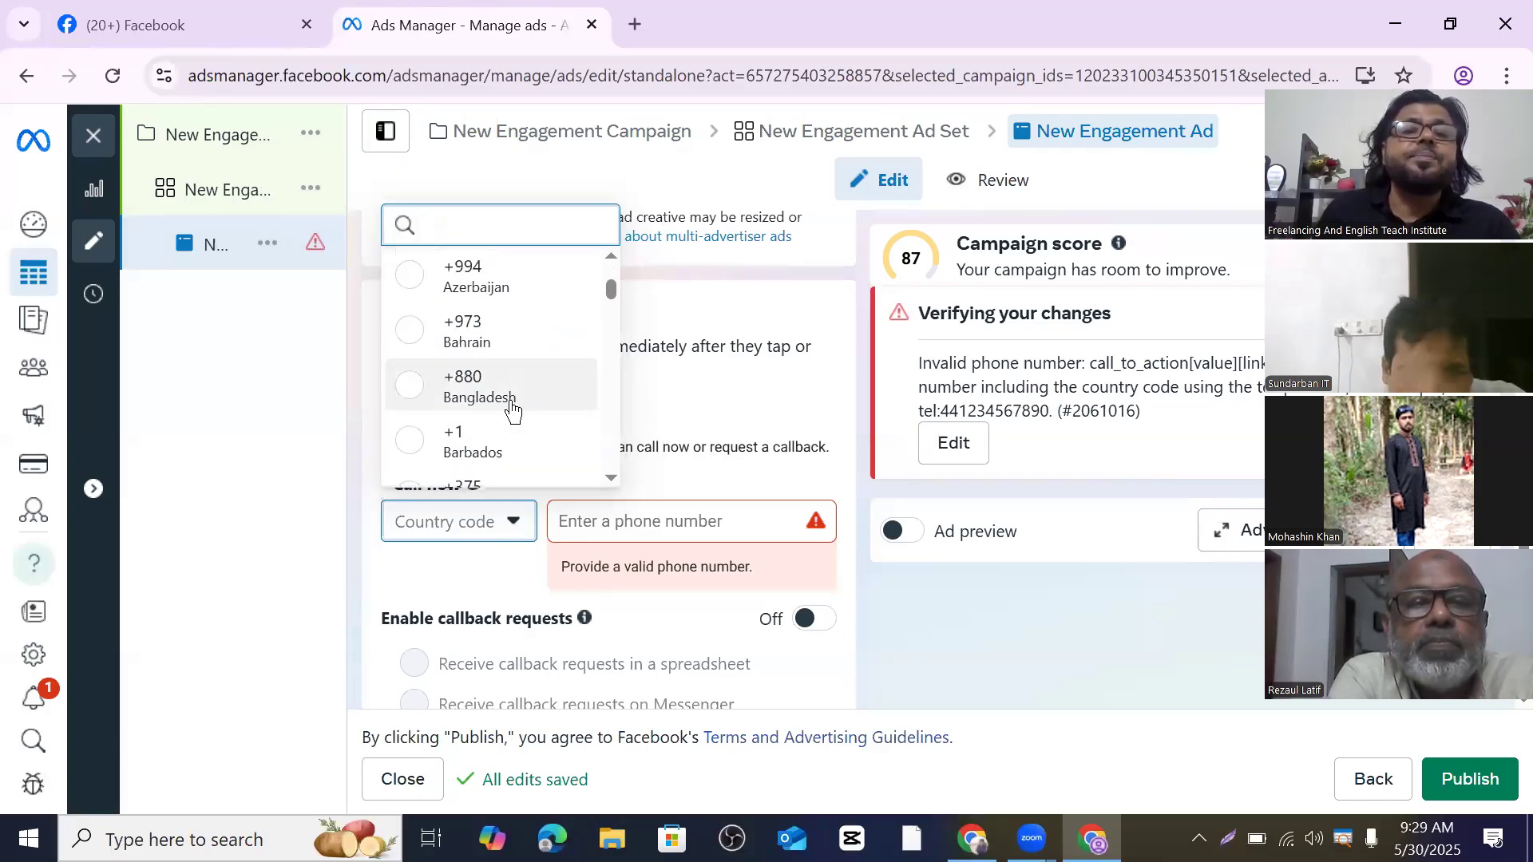
pyautogui.click(506, 399)
pyautogui.click(529, 521)
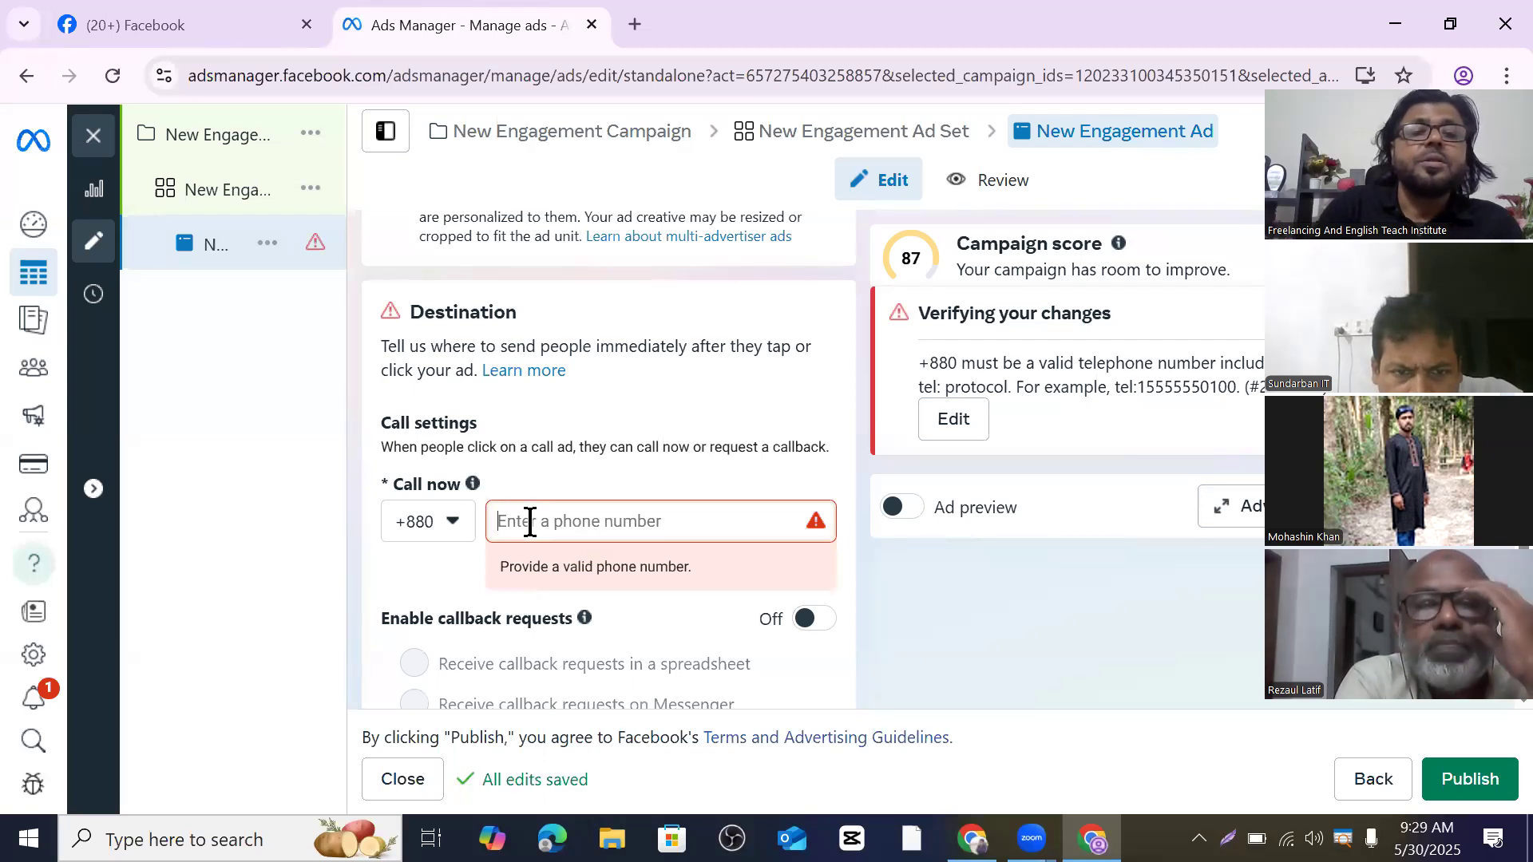
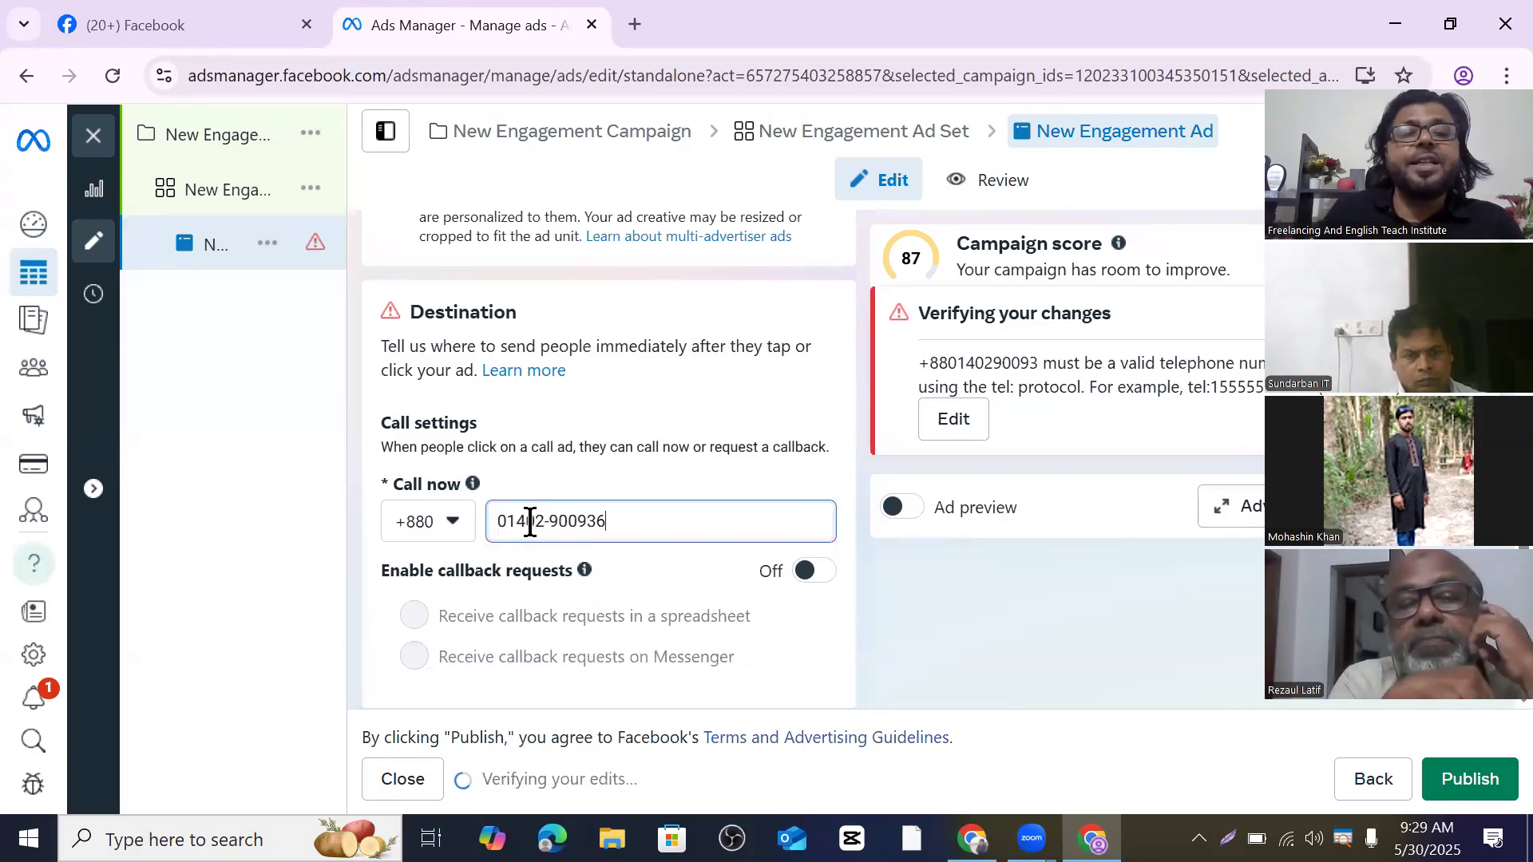
pyautogui.scroll(-2, 543, 523)
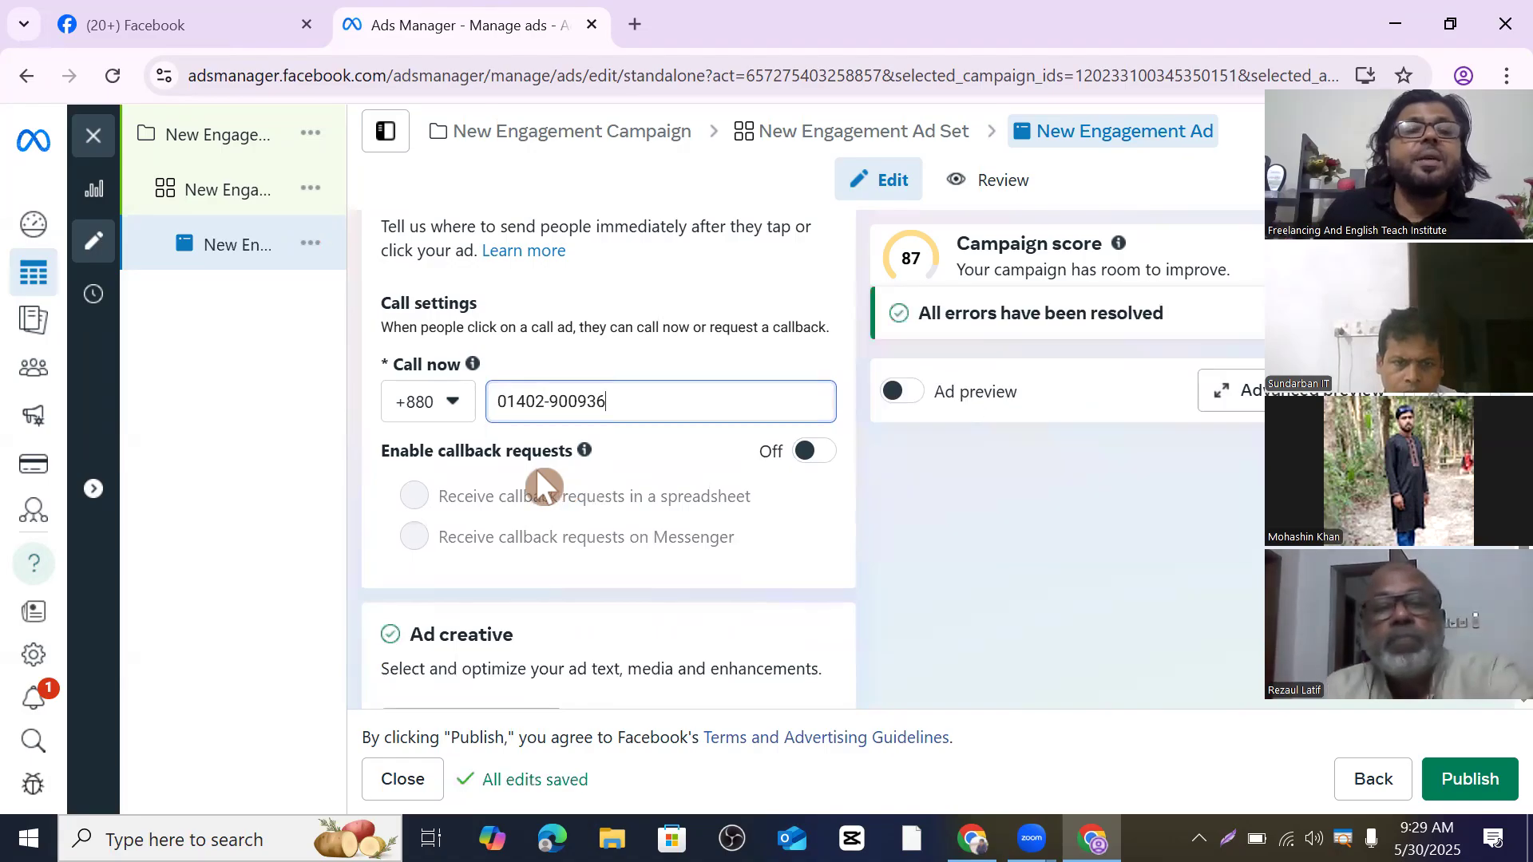
pyautogui.scroll(2, 535, 468)
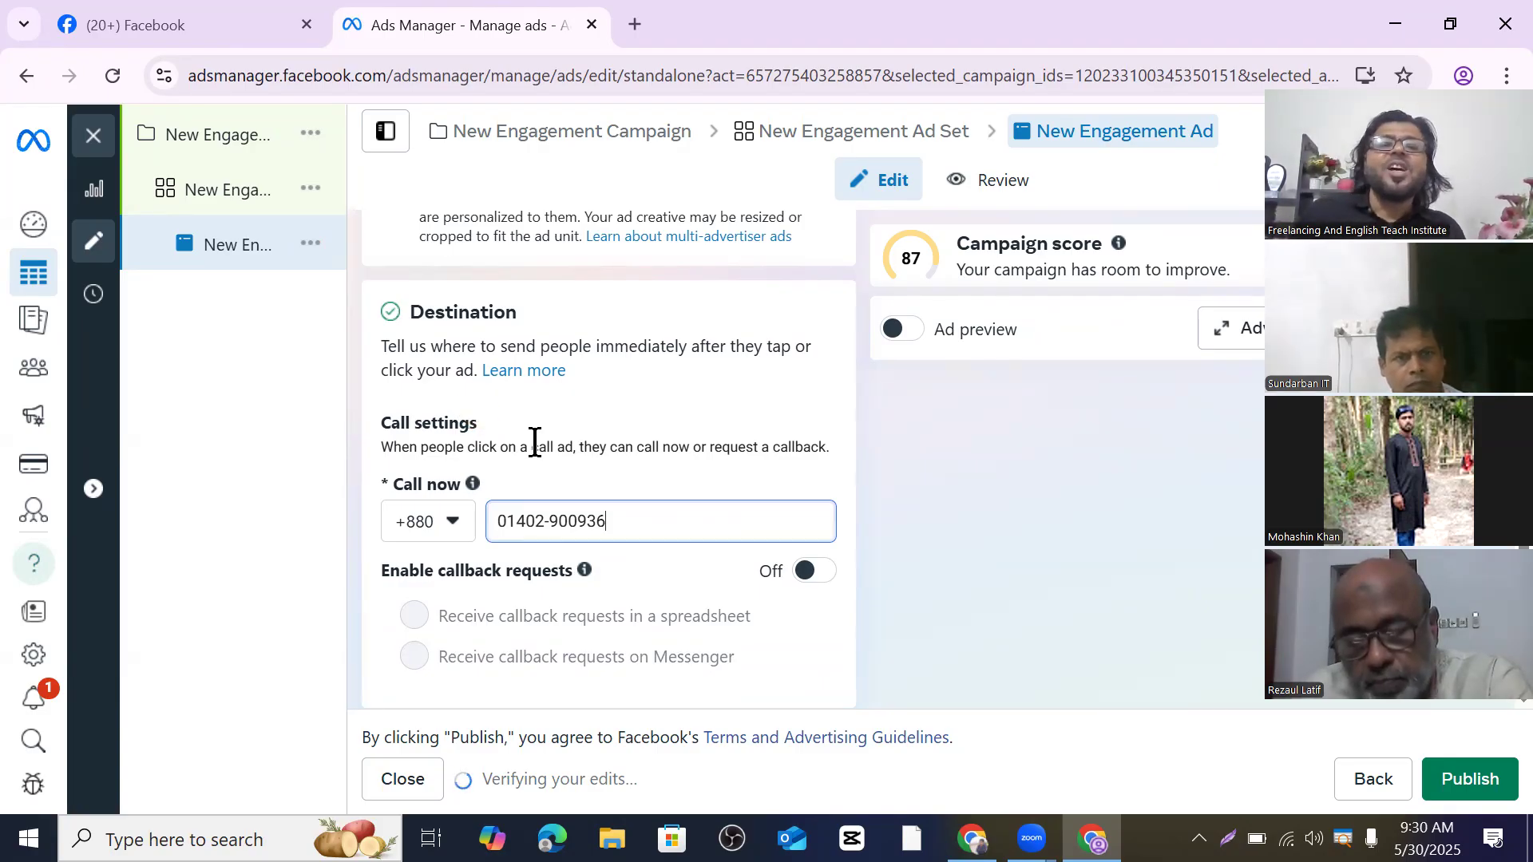
pyautogui.scroll(-3, 651, 431)
pyautogui.scroll(-6, 662, 428)
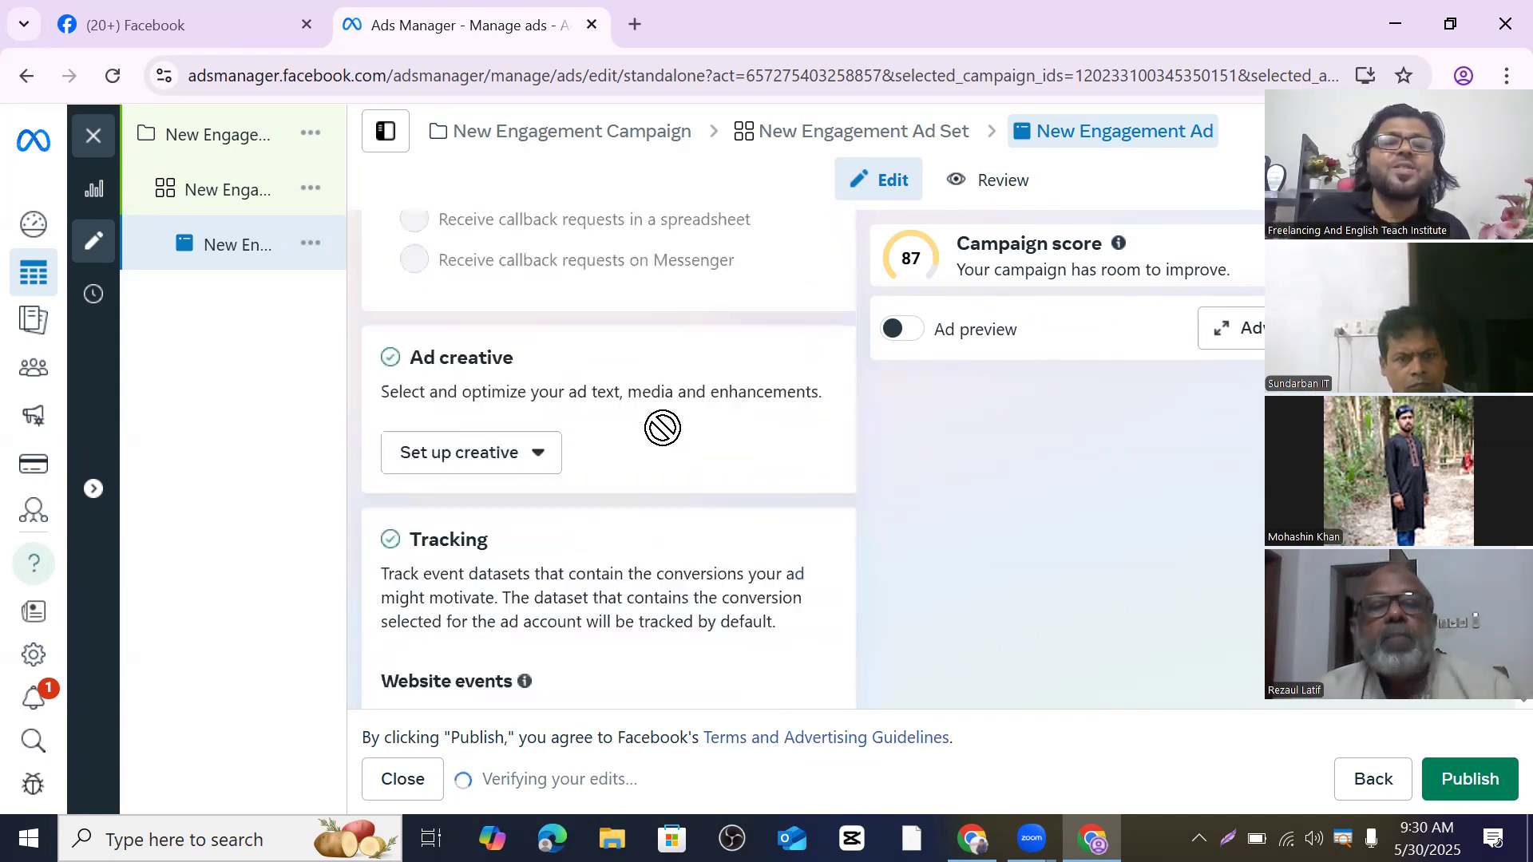
pyautogui.scroll(10, 573, 430)
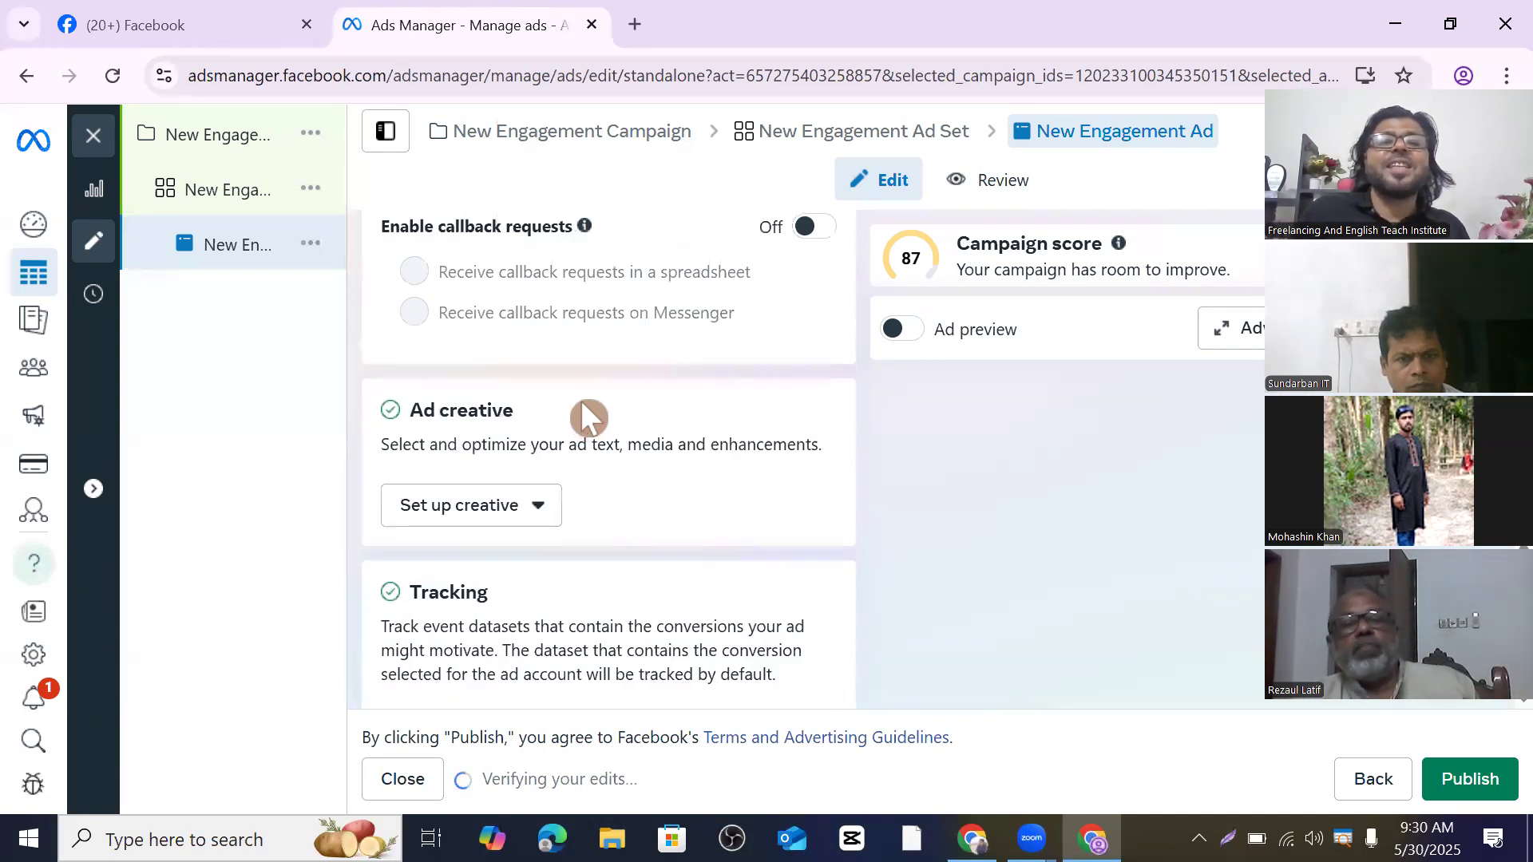
pyautogui.scroll(4, 669, 404)
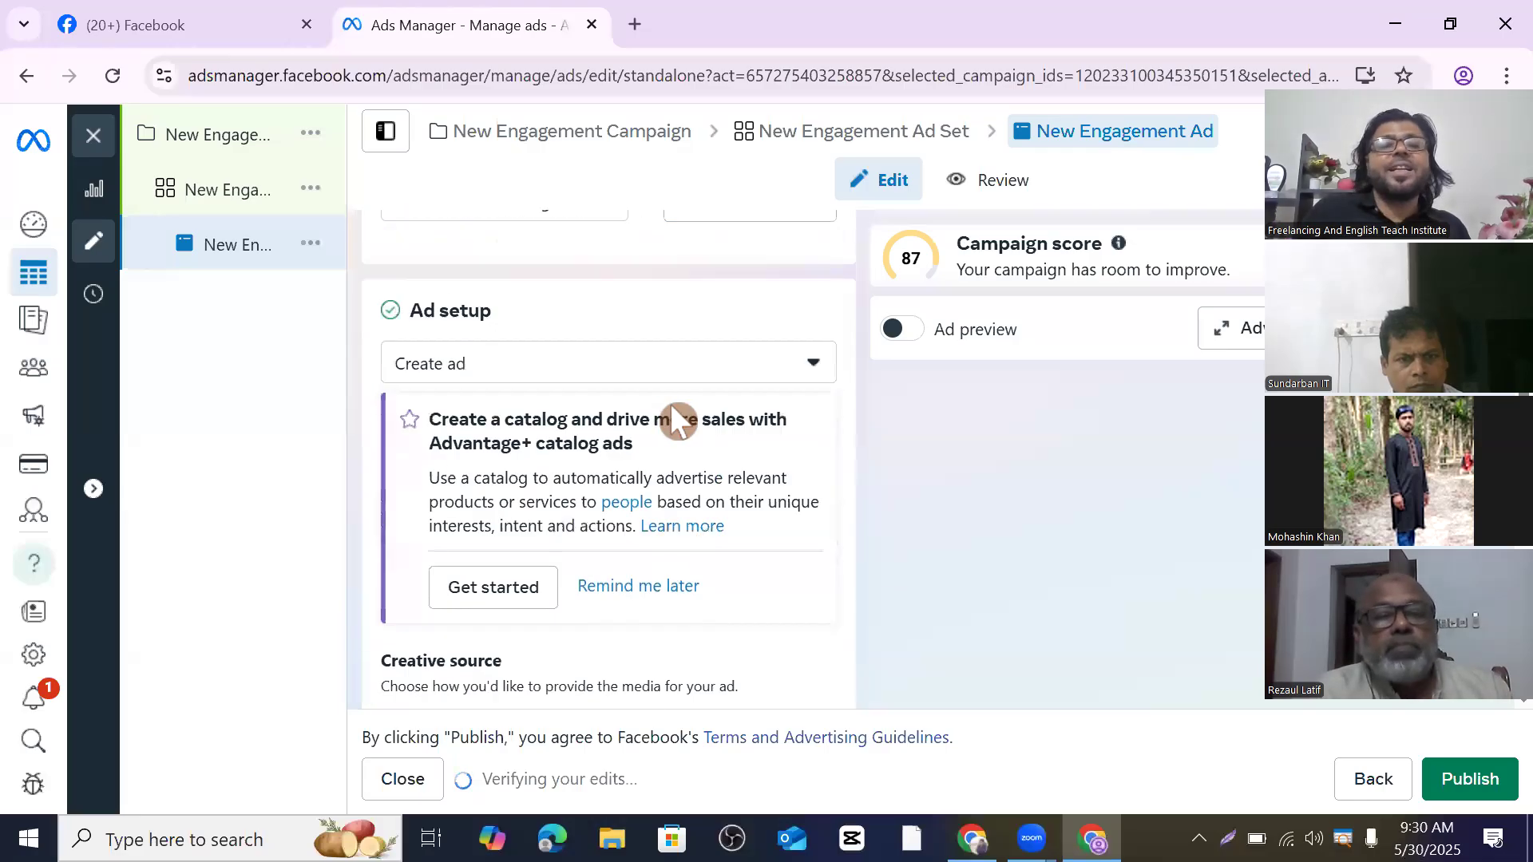
# - Return to the New Engagement Ad Set and change its conversion location to Website
pyautogui.click(248, 193)
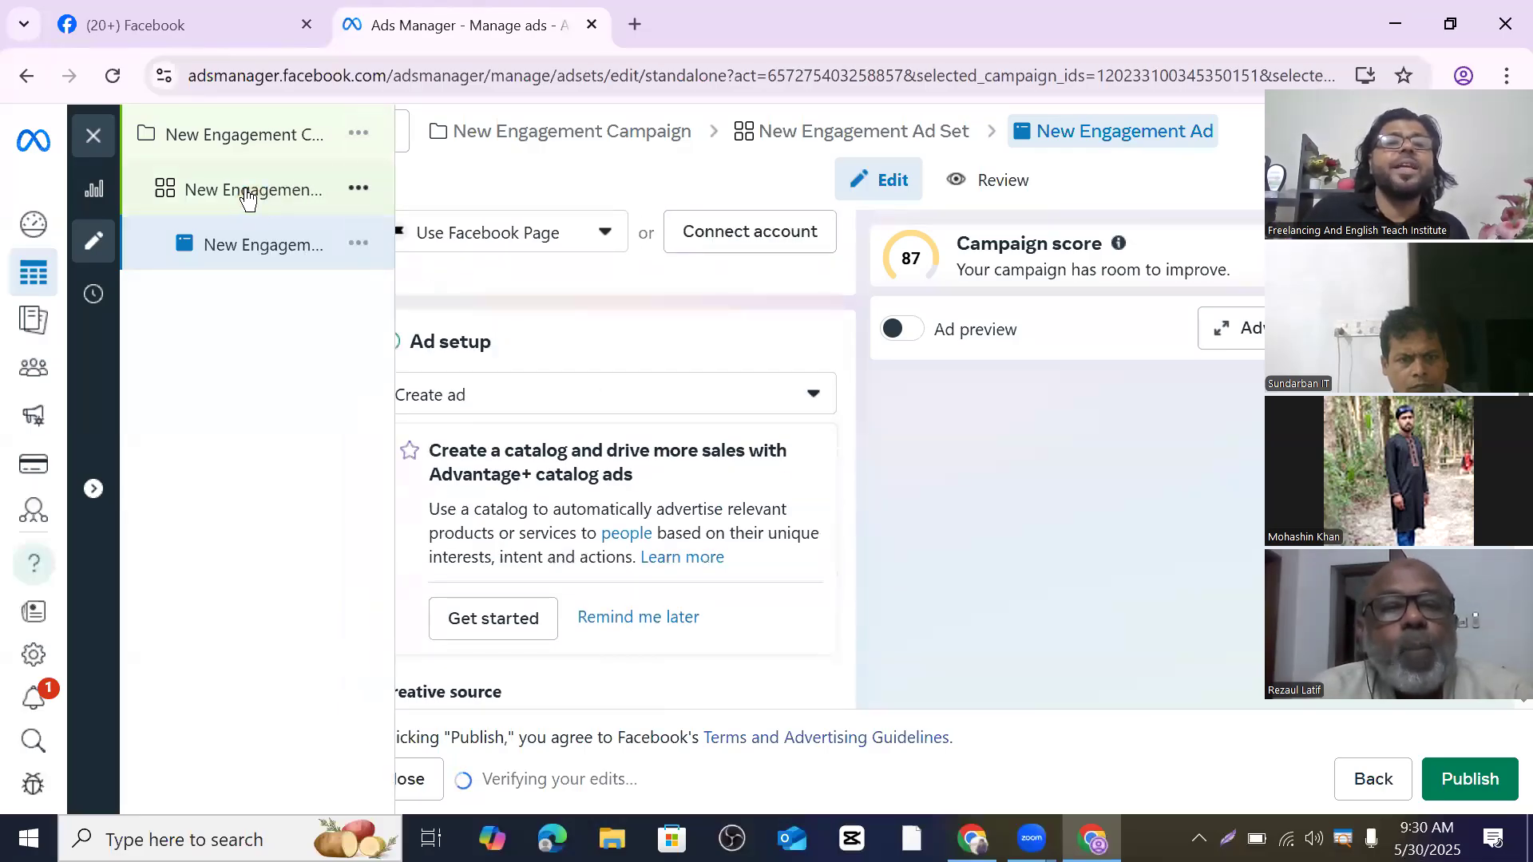
pyautogui.scroll(-2, 537, 380)
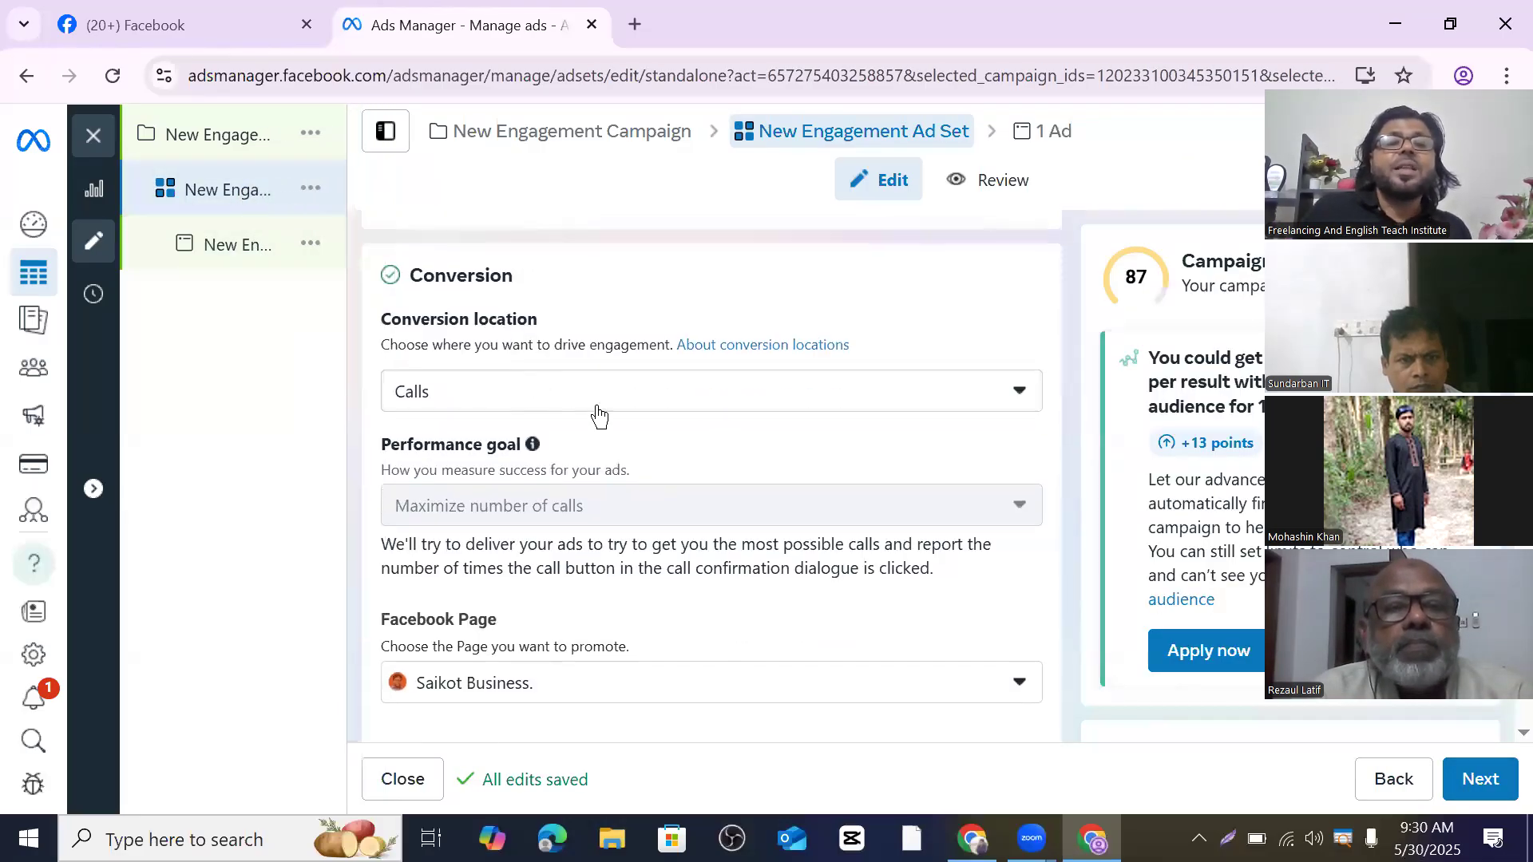
pyautogui.click(1029, 399)
pyautogui.scroll(-2, 588, 537)
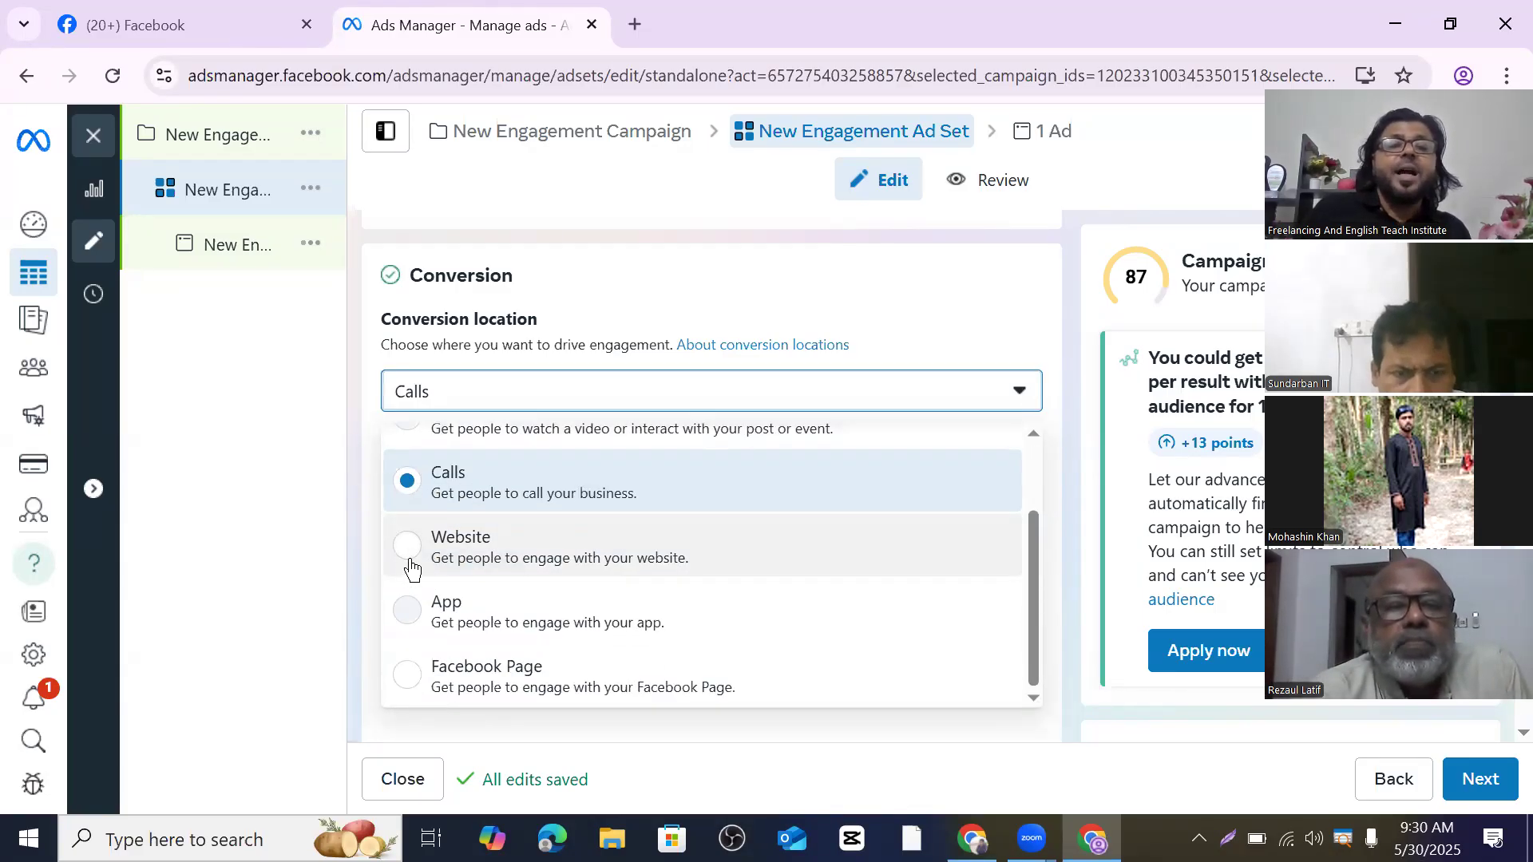
pyautogui.click(410, 559)
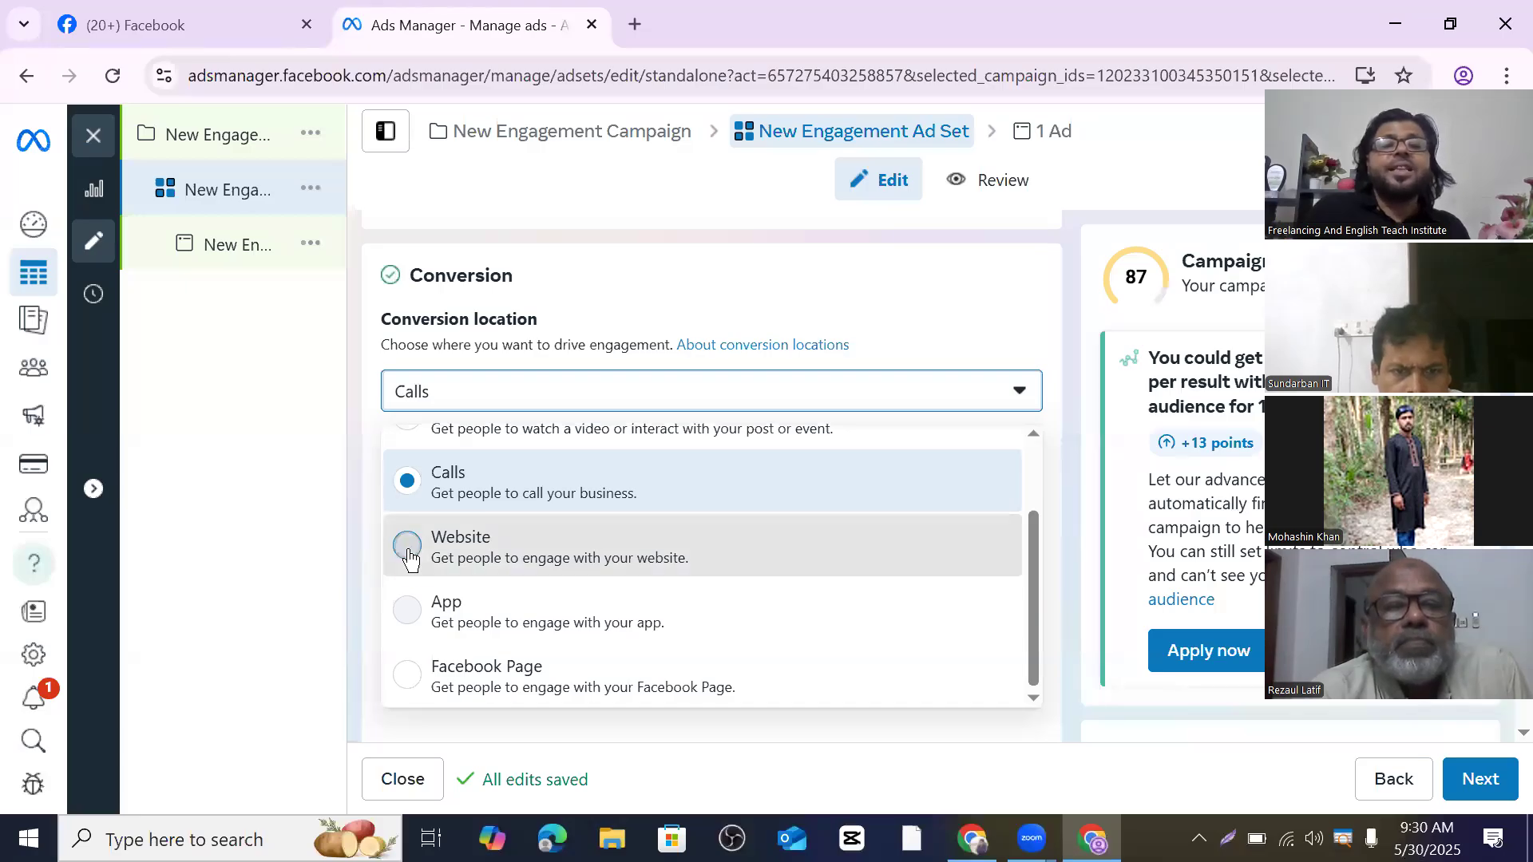
pyautogui.click(410, 559)
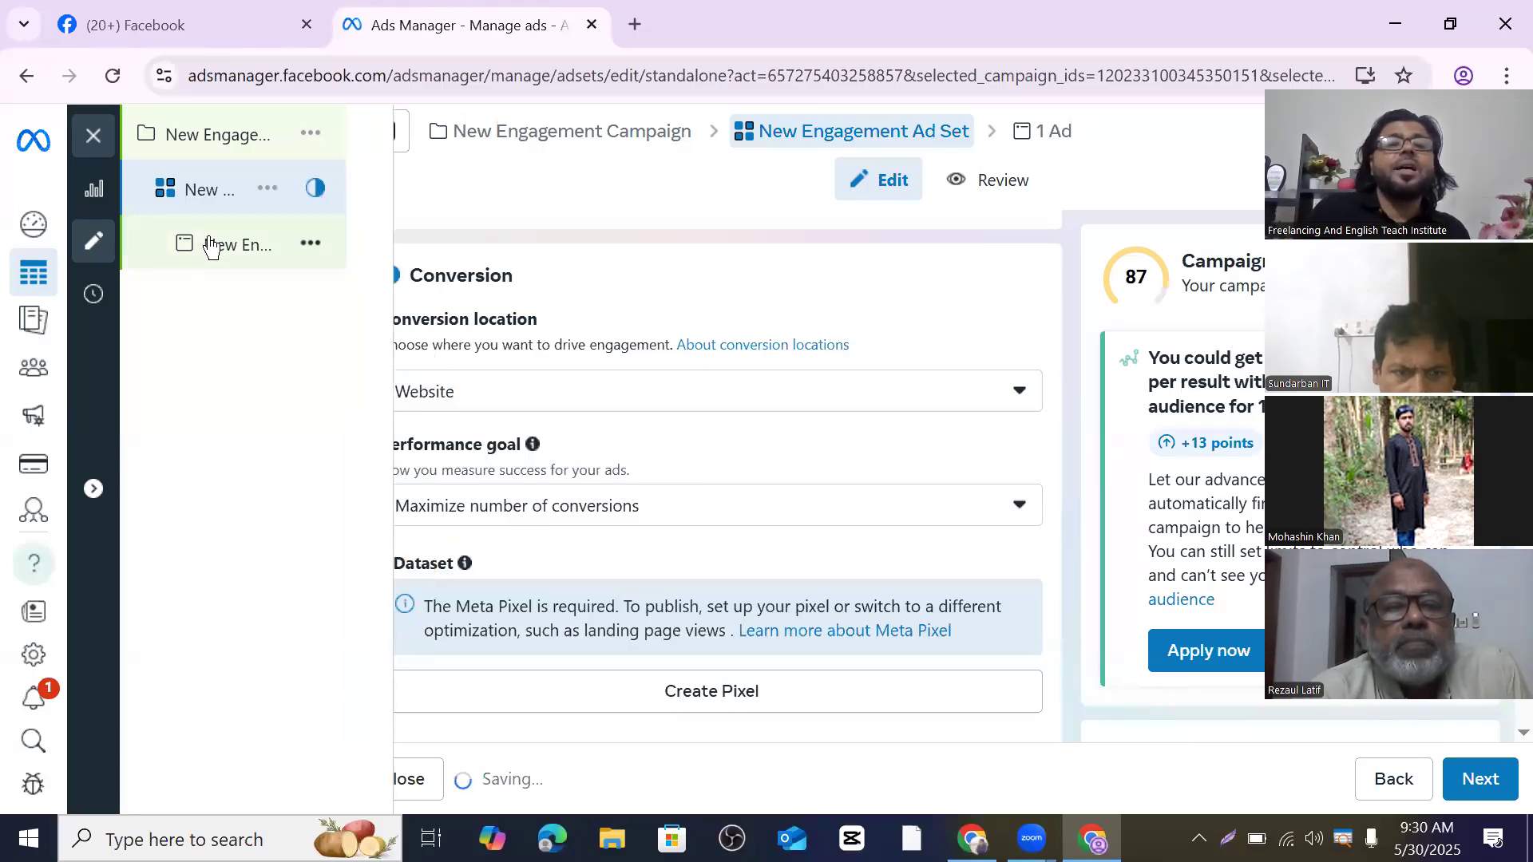
# - Open the New Engagement Ad, review Identity, Format and Destination, and check the Website URL field
pyautogui.click(239, 254)
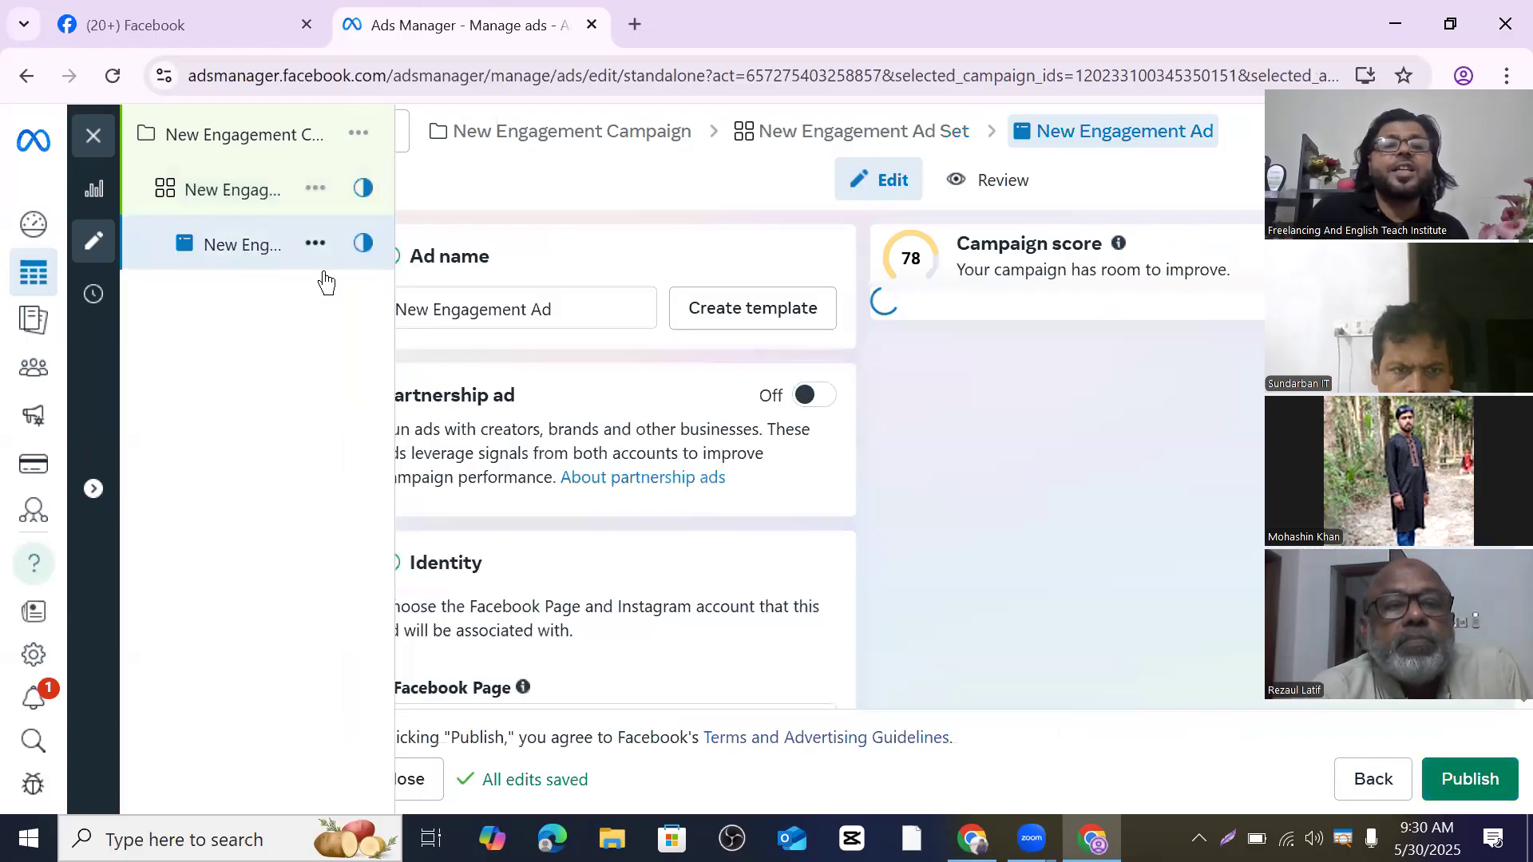
pyautogui.scroll(-3, 588, 380)
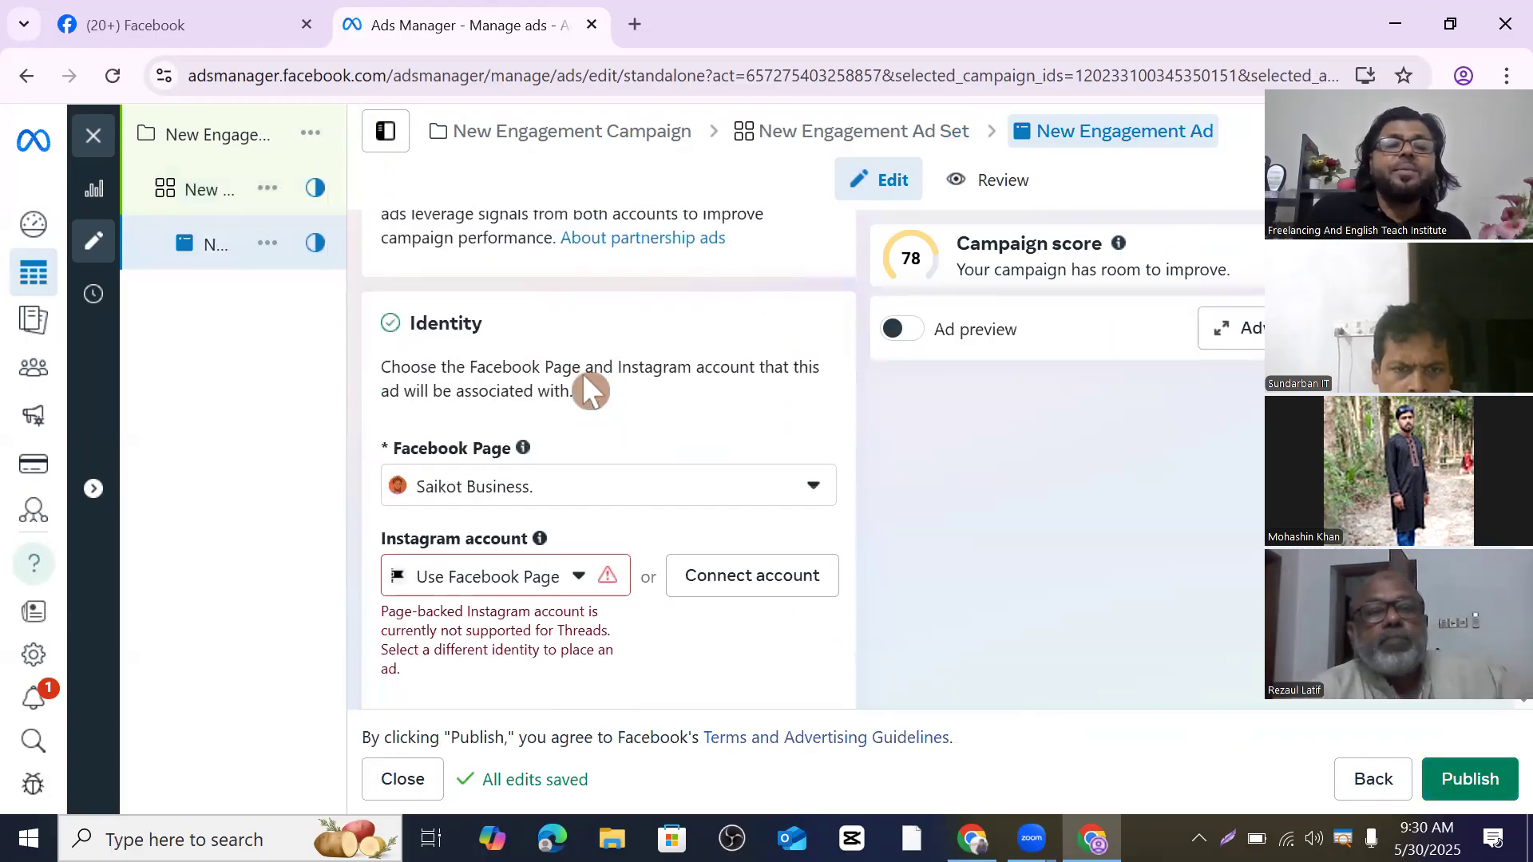
pyautogui.scroll(-1, 595, 362)
pyautogui.scroll(-2, 609, 443)
pyautogui.scroll(2, 591, 404)
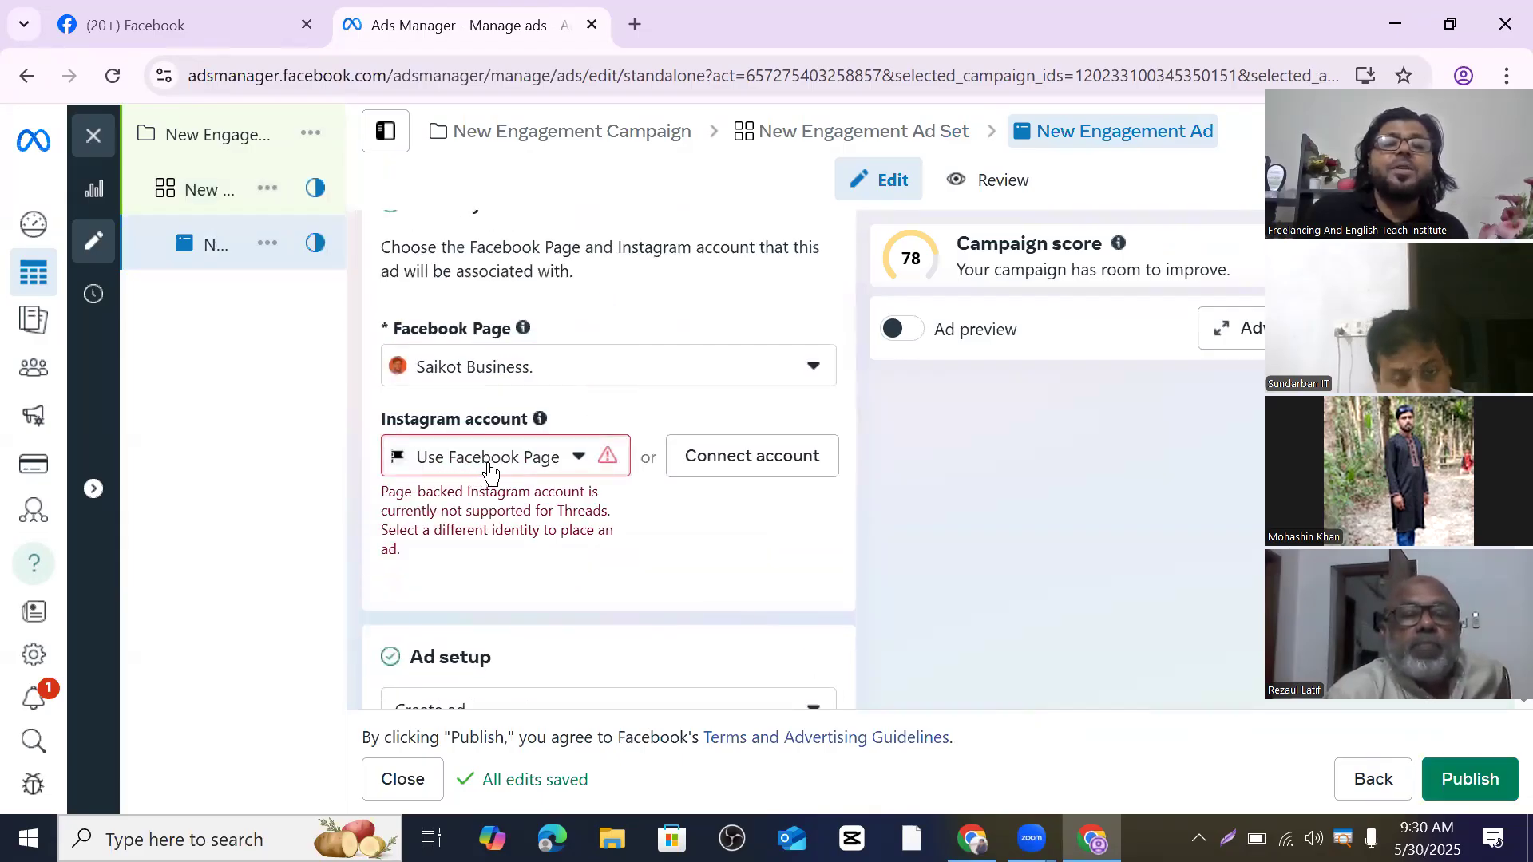
pyautogui.scroll(-1, 631, 445)
pyautogui.scroll(-10, 630, 445)
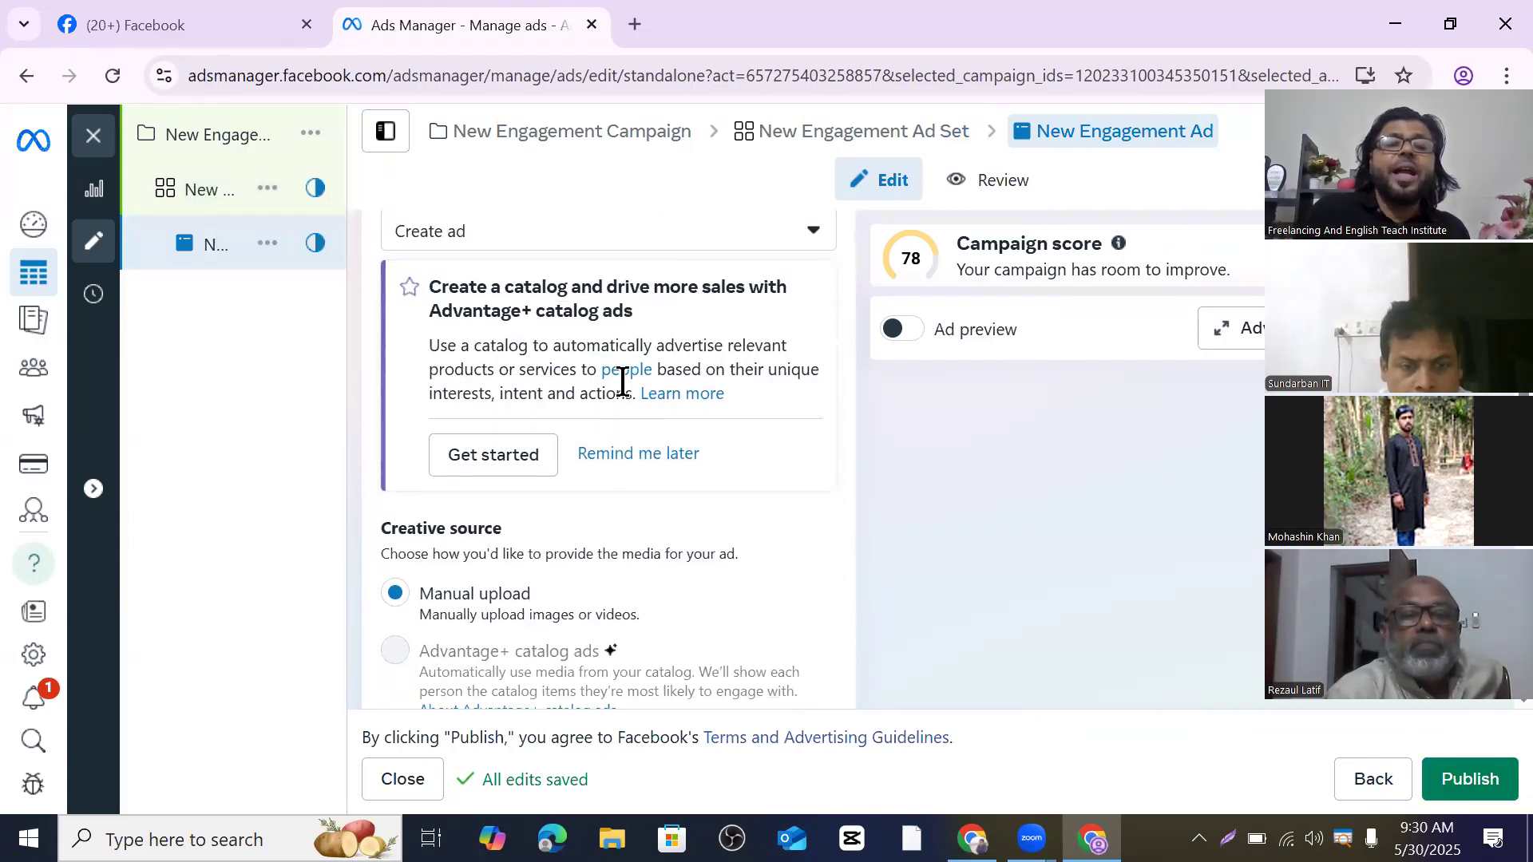
pyautogui.scroll(-6, 539, 431)
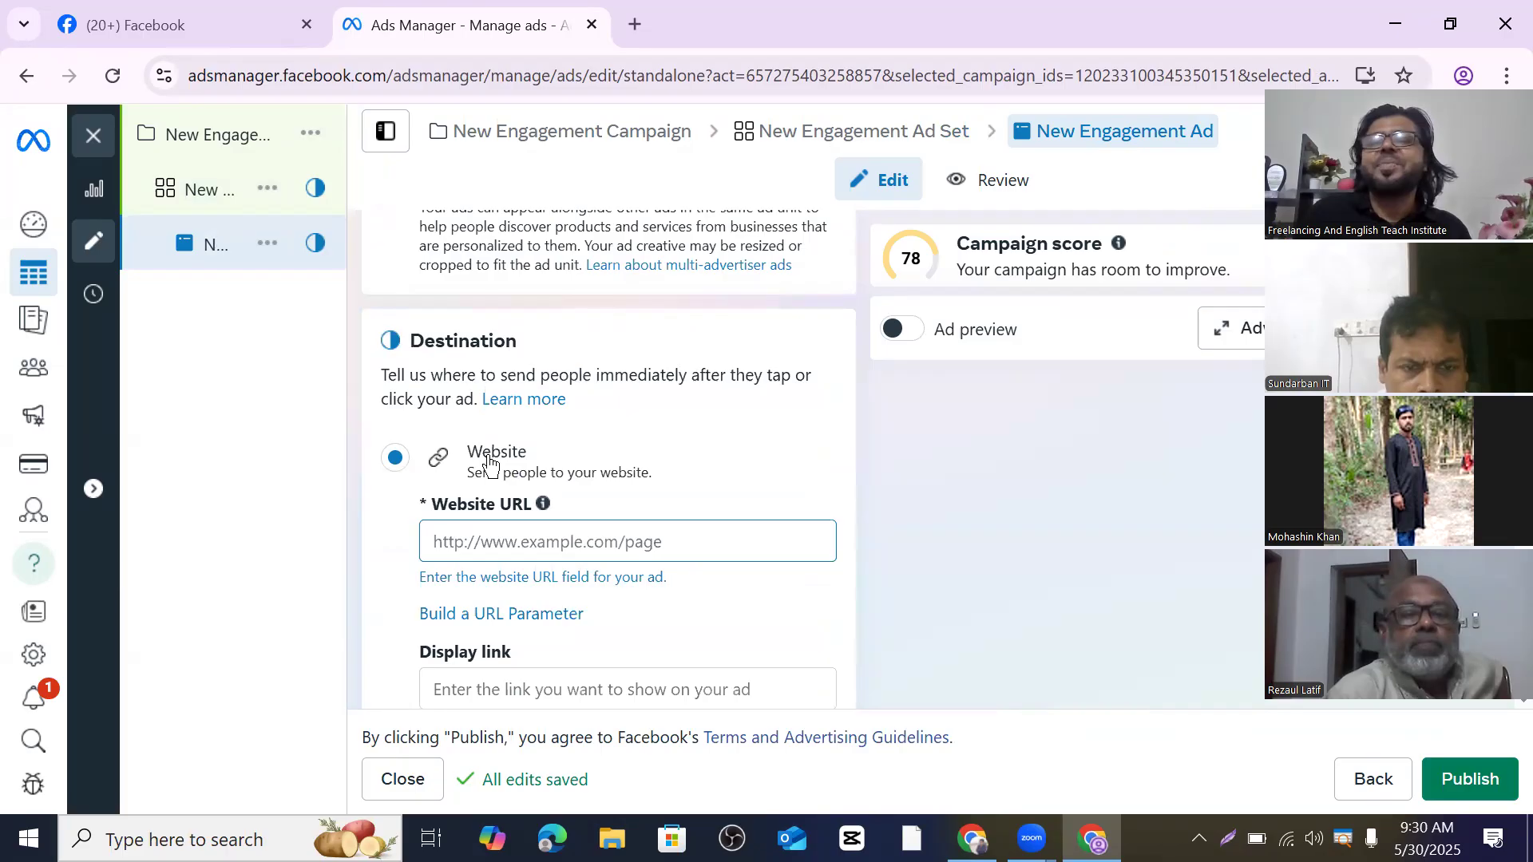
pyautogui.click(508, 551)
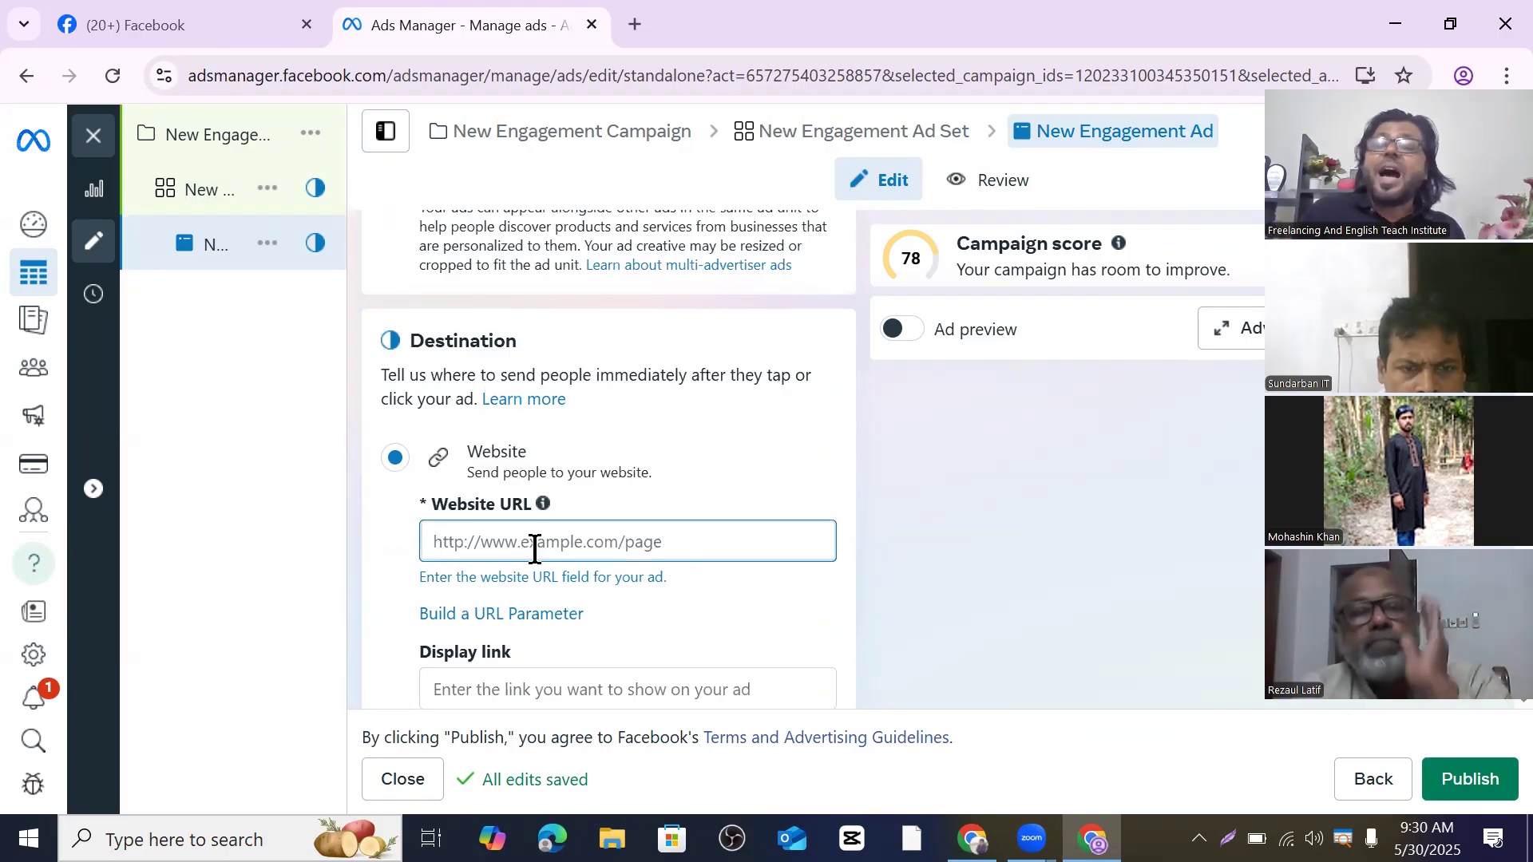
pyautogui.scroll(8, 533, 543)
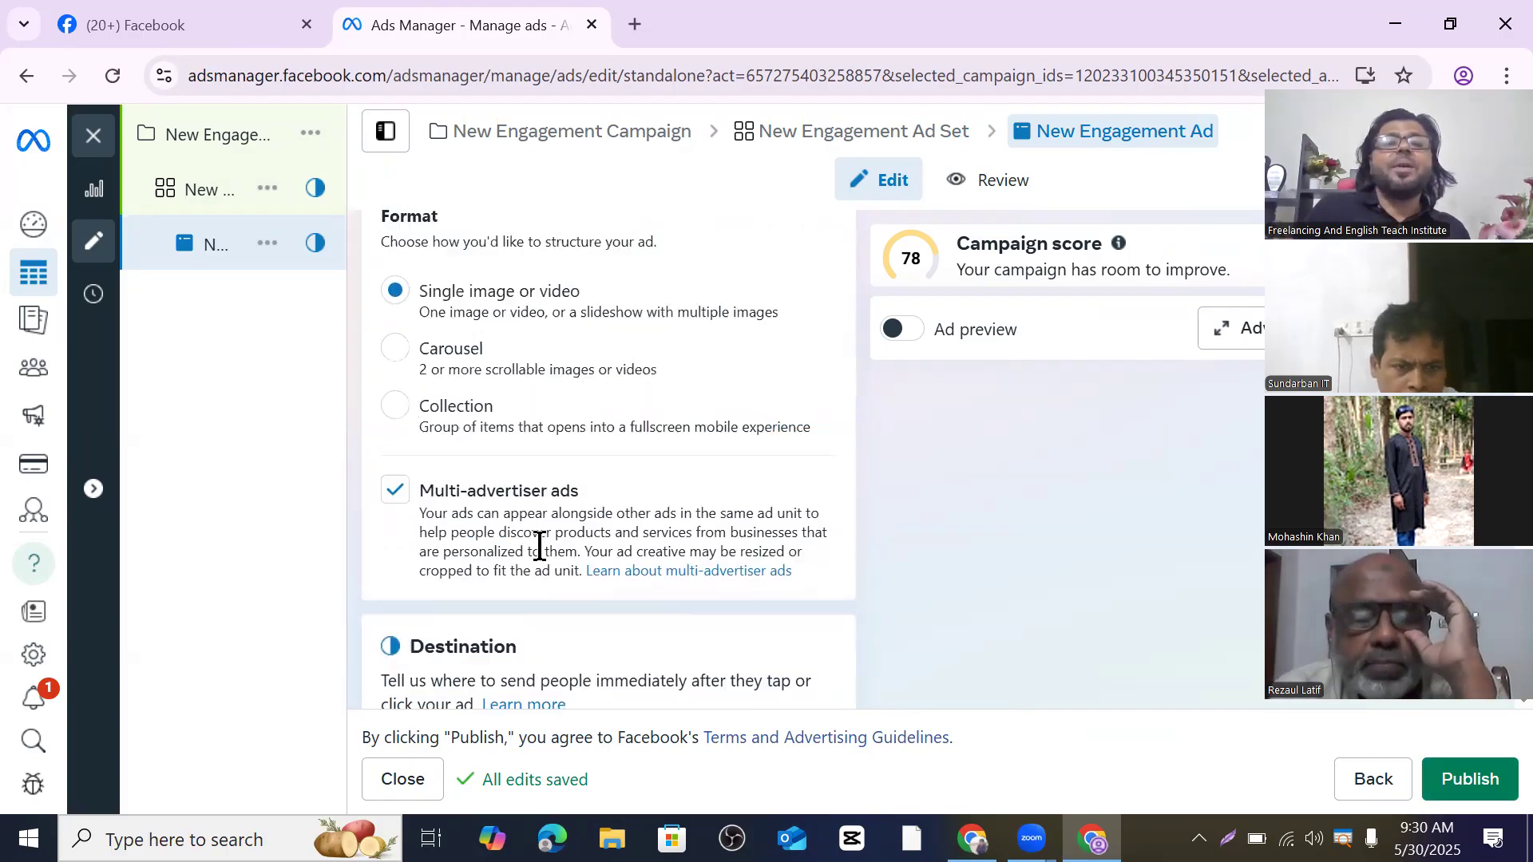
pyautogui.click(211, 205)
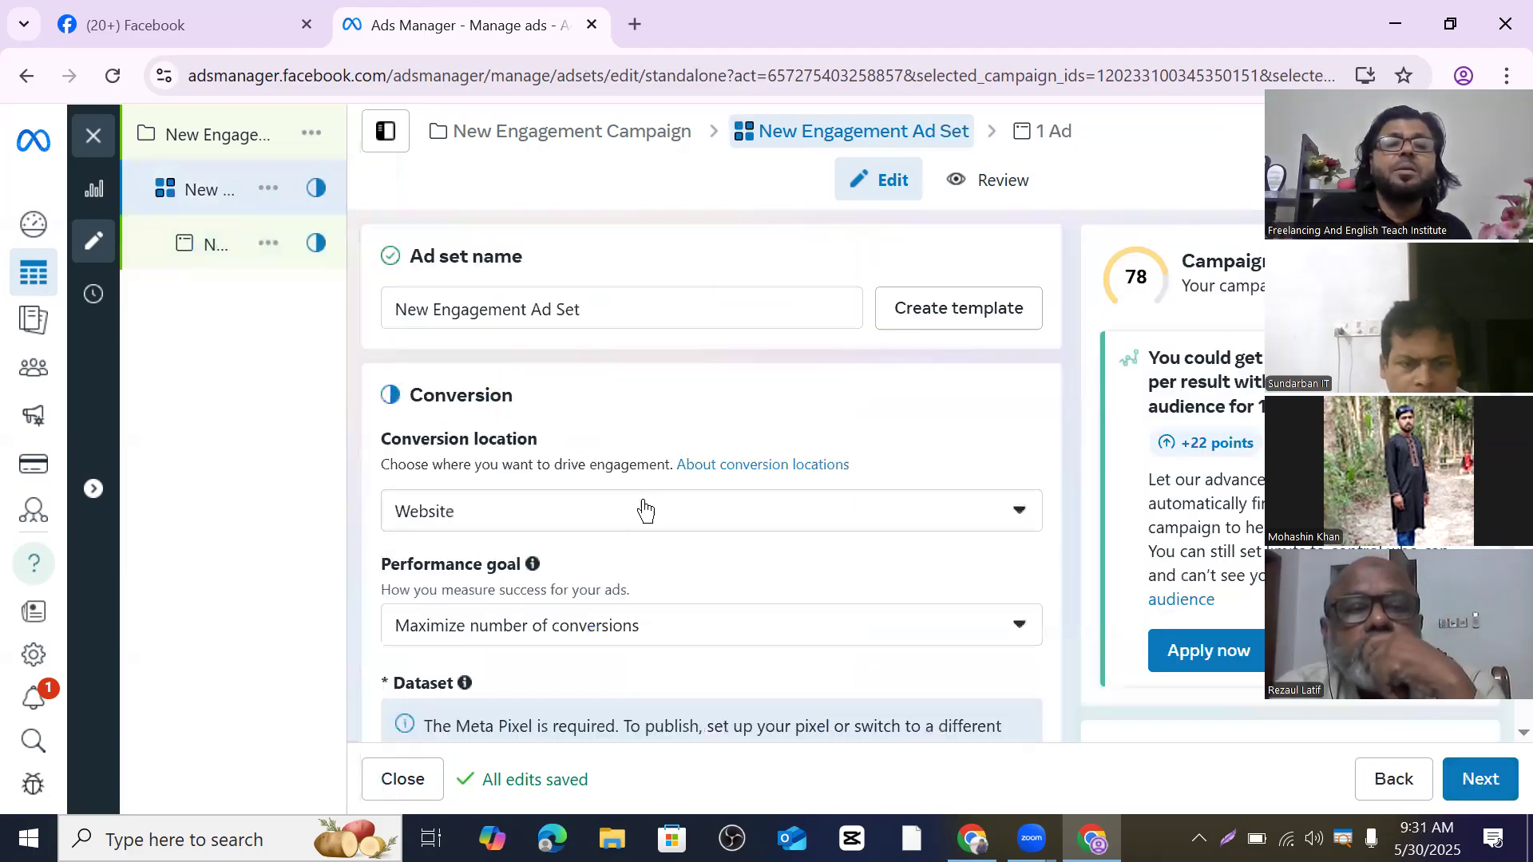
# - Choose Facebook Page in the Conversion location list, giving the Maximize number of Page likes goal
pyautogui.click(1020, 519)
pyautogui.scroll(-1, 615, 332)
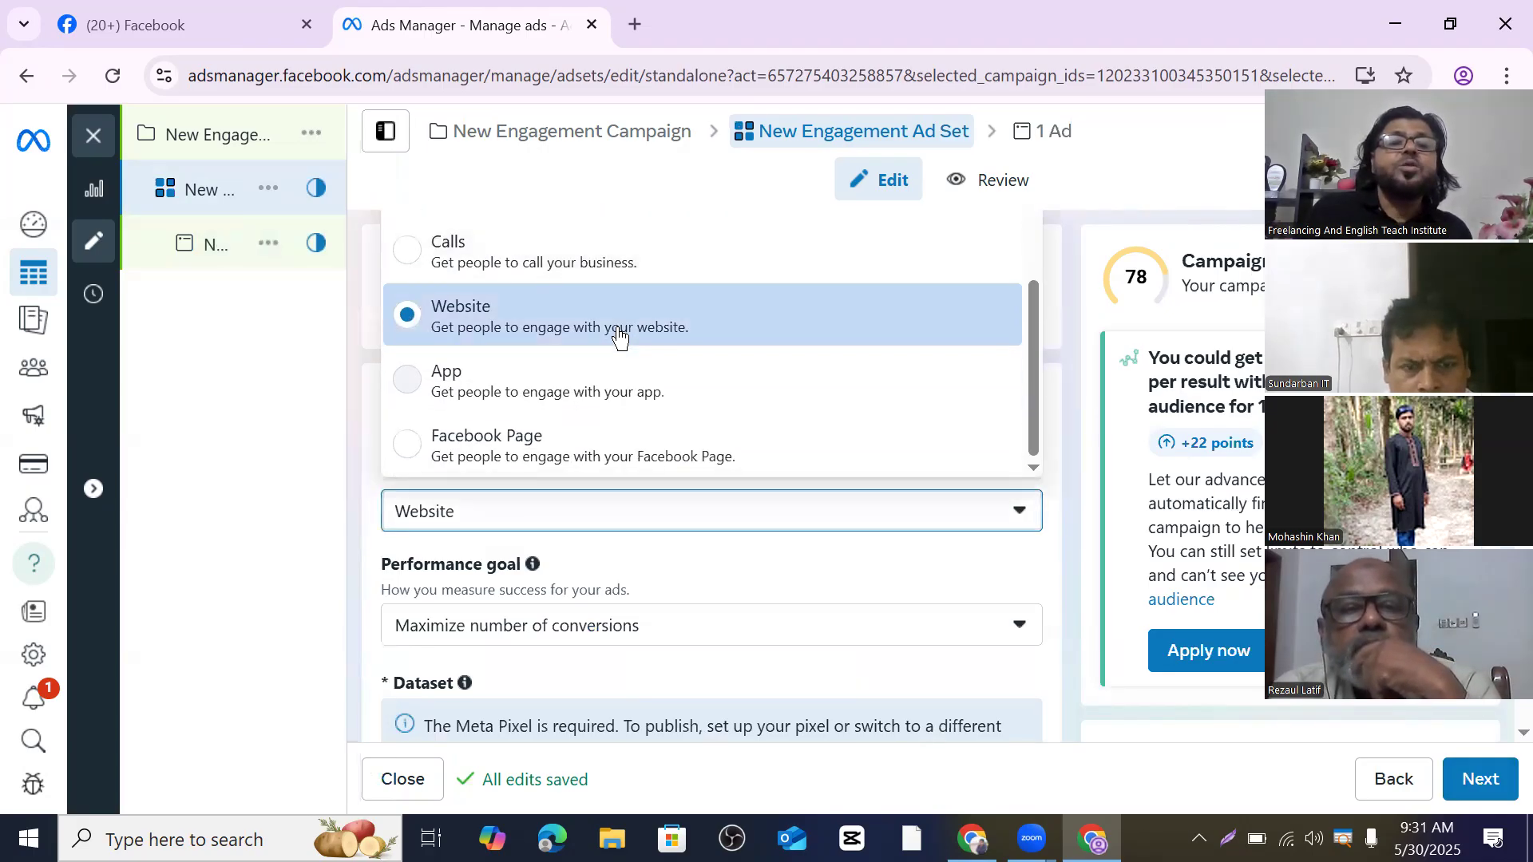
pyautogui.click(409, 447)
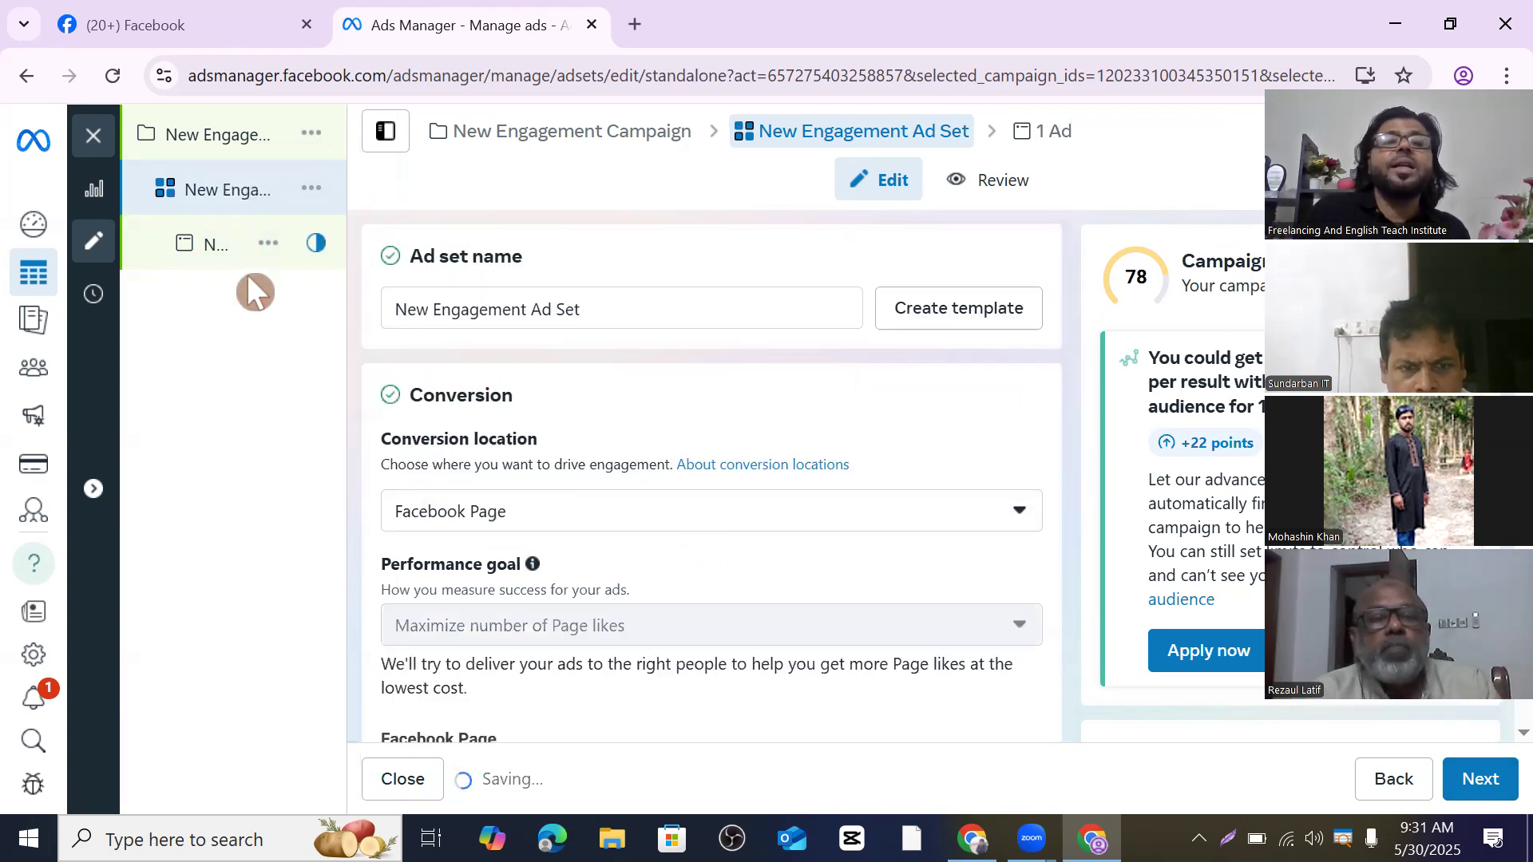
# - Open the New Engagement Ad and scroll through Identity, Destination, Ad creative and Tracking
pyautogui.click(212, 245)
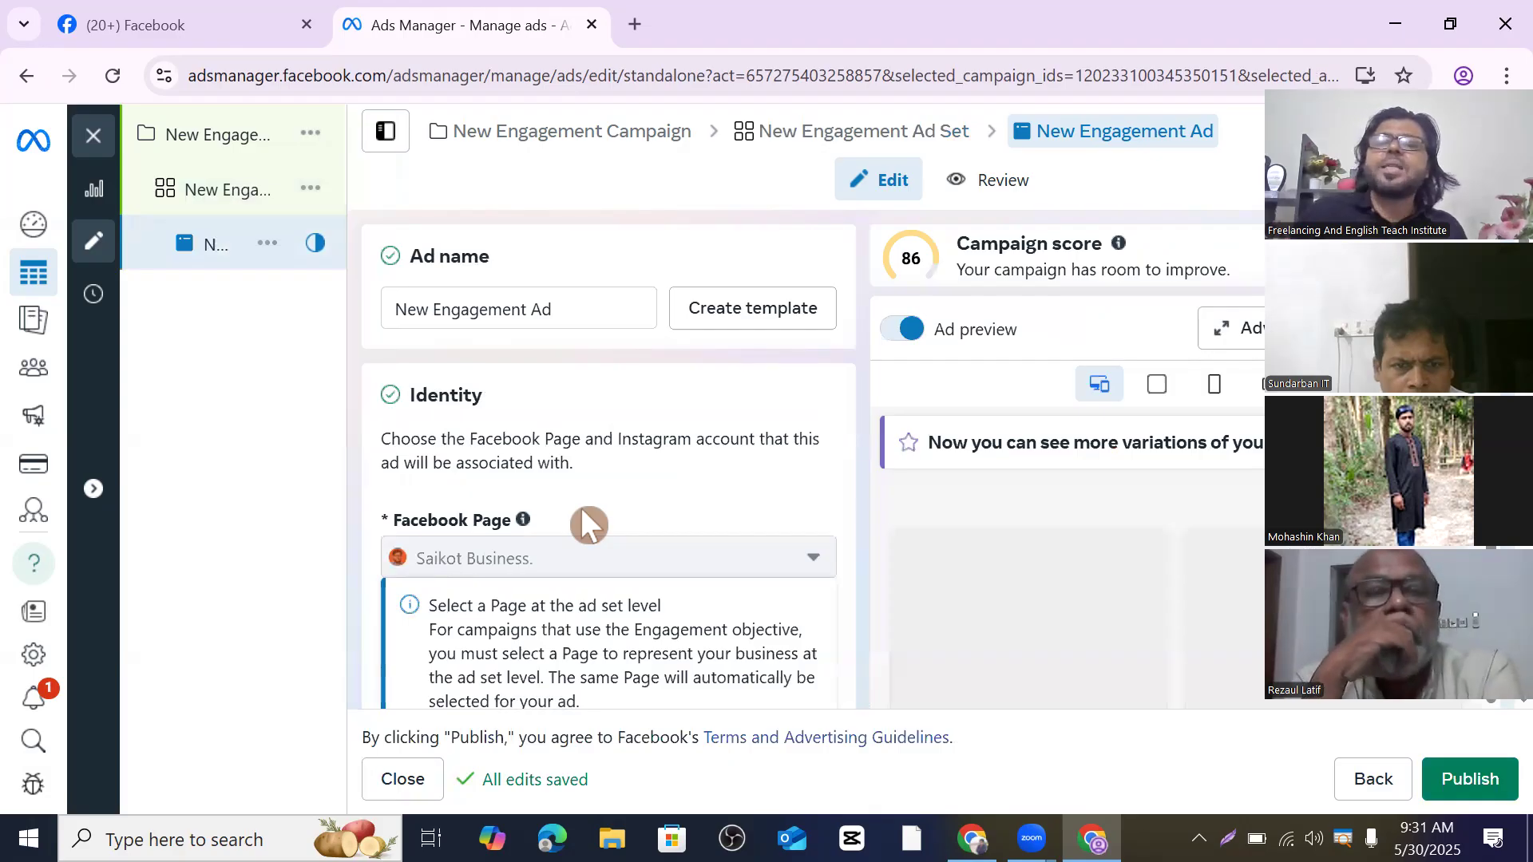
pyautogui.scroll(-6, 582, 511)
pyautogui.scroll(-3, 582, 511)
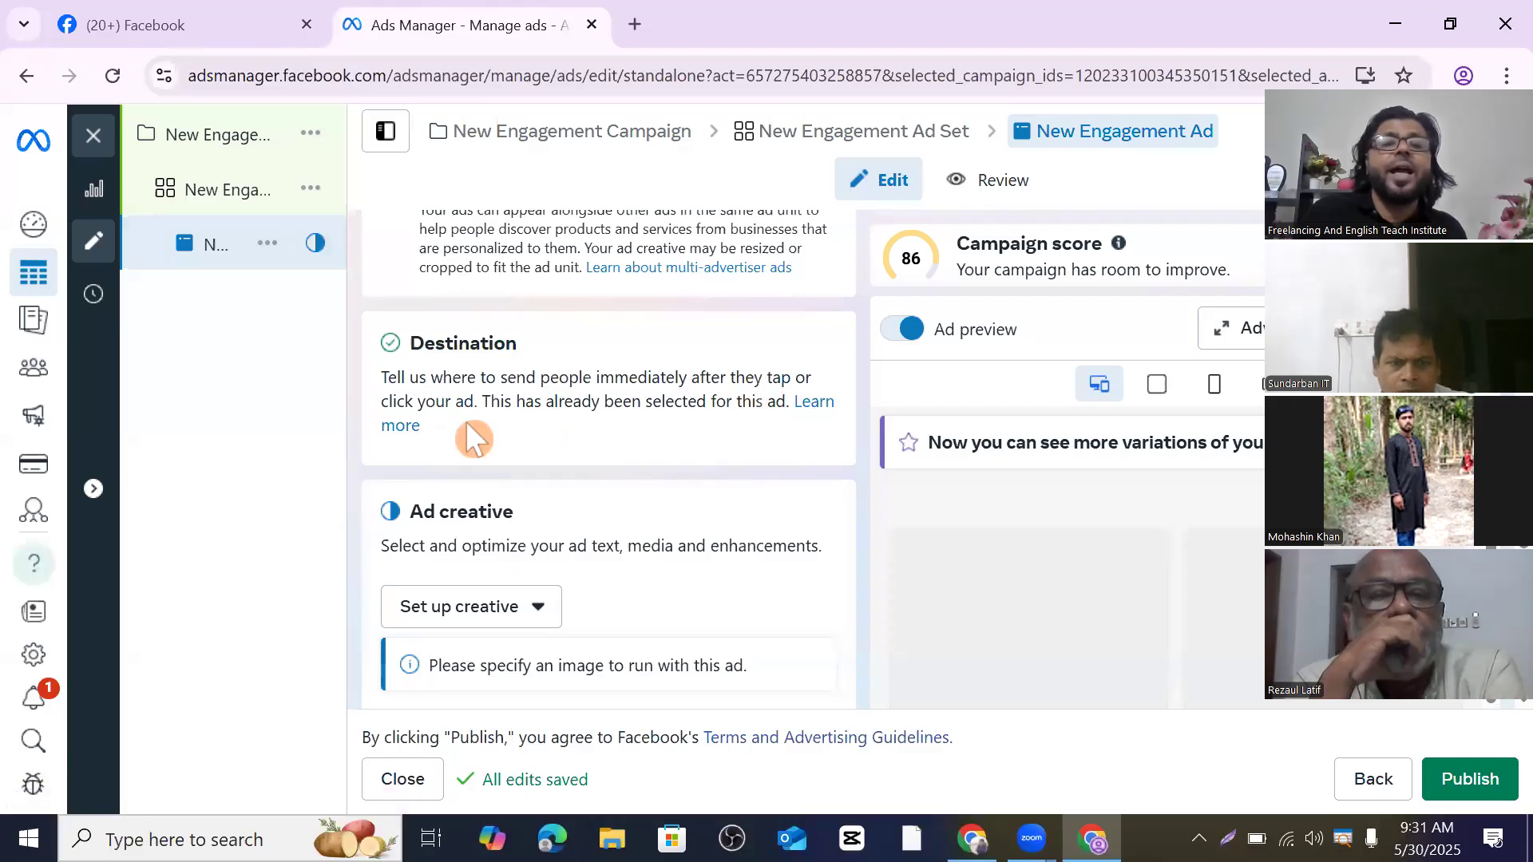
pyautogui.scroll(-5, 466, 421)
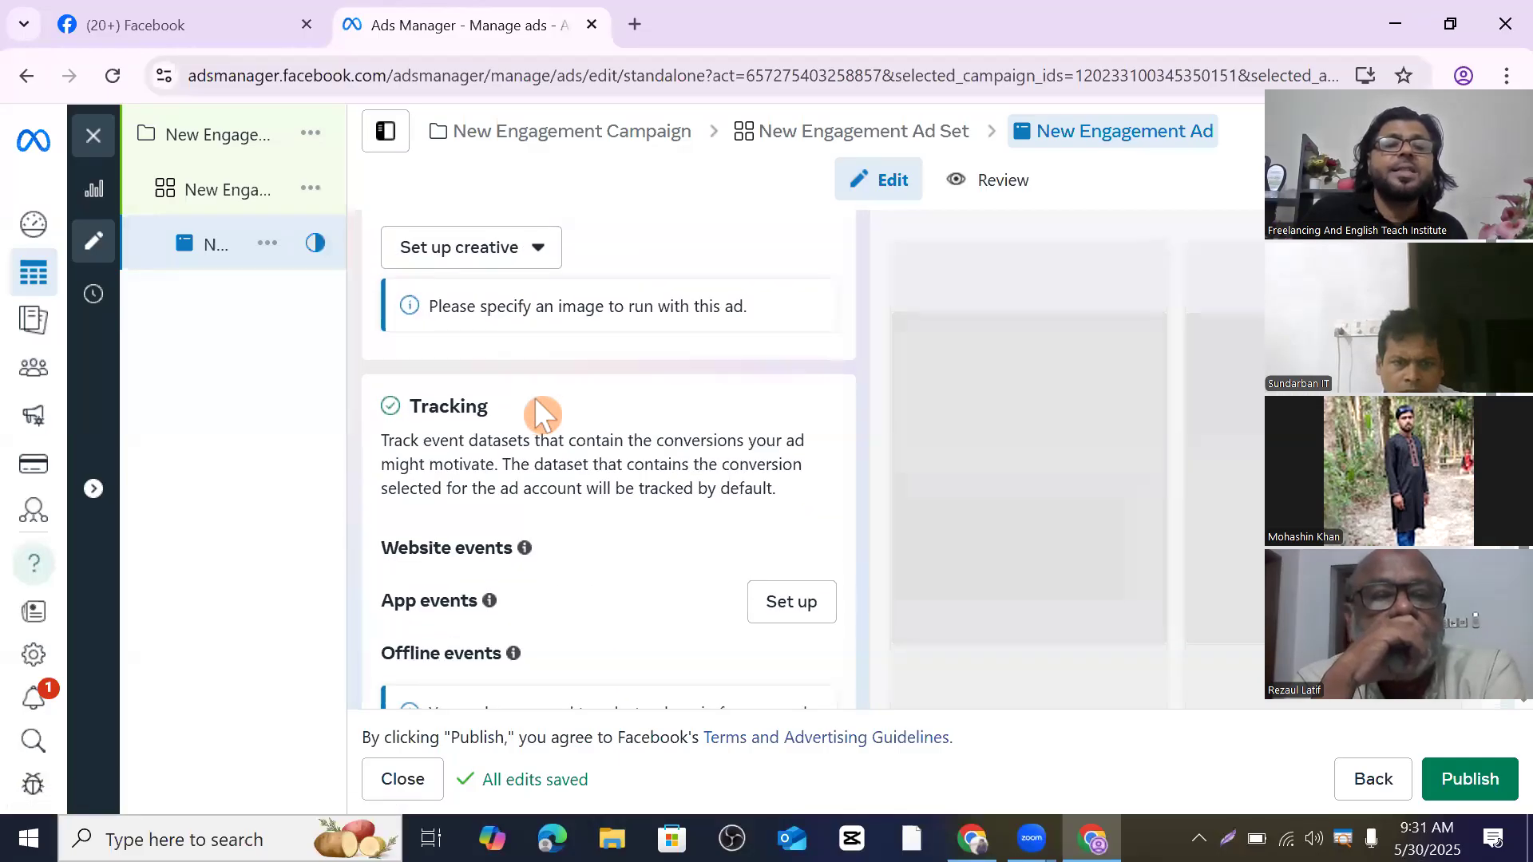
pyautogui.scroll(-2, 534, 398)
pyautogui.scroll(10, 554, 463)
pyautogui.scroll(5, 556, 461)
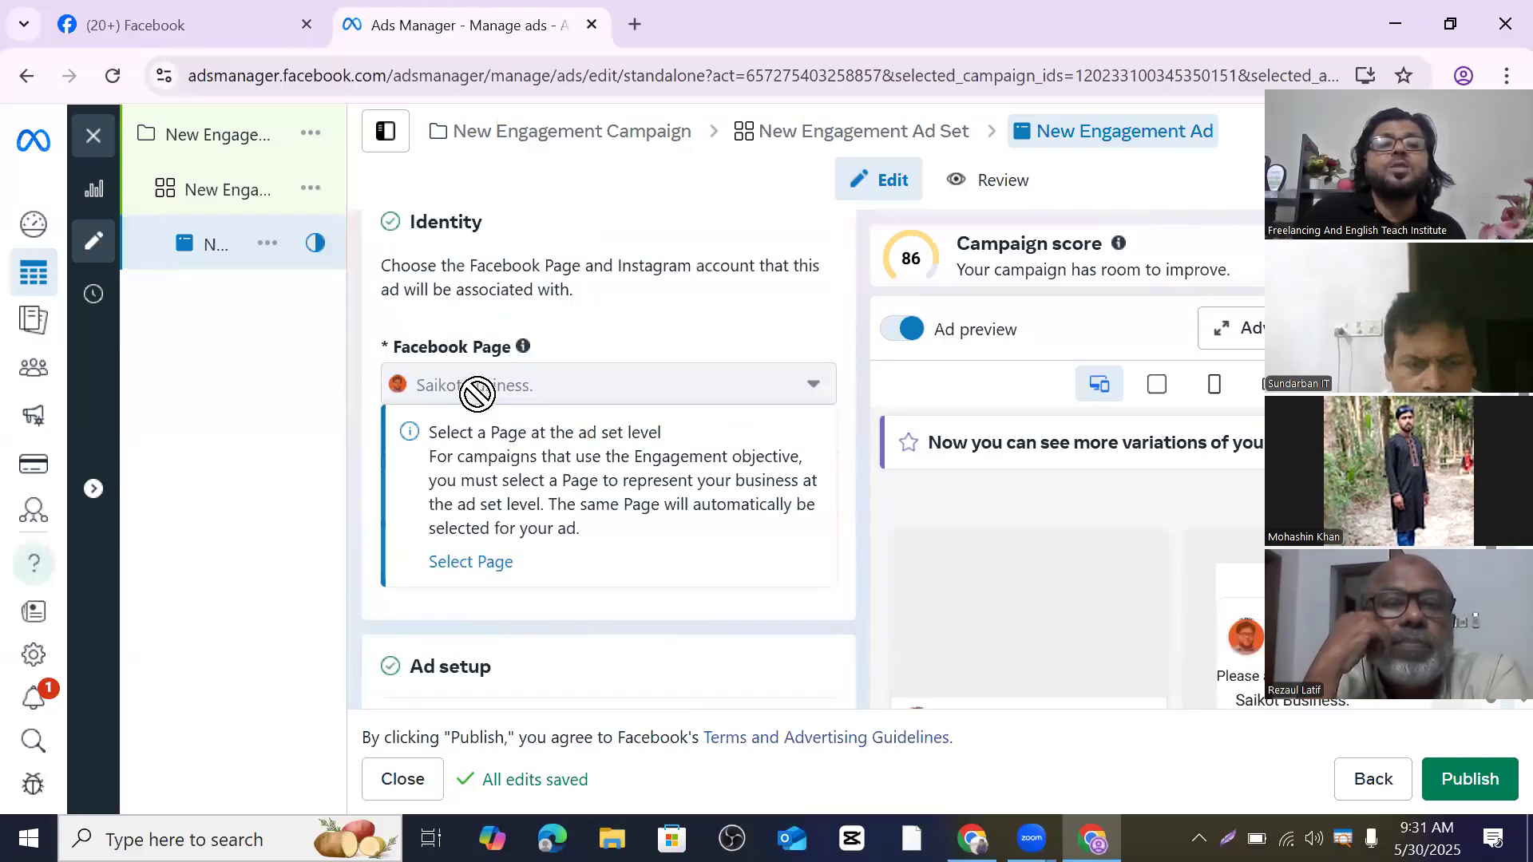
pyautogui.scroll(-1, 560, 496)
pyautogui.scroll(-4, 561, 497)
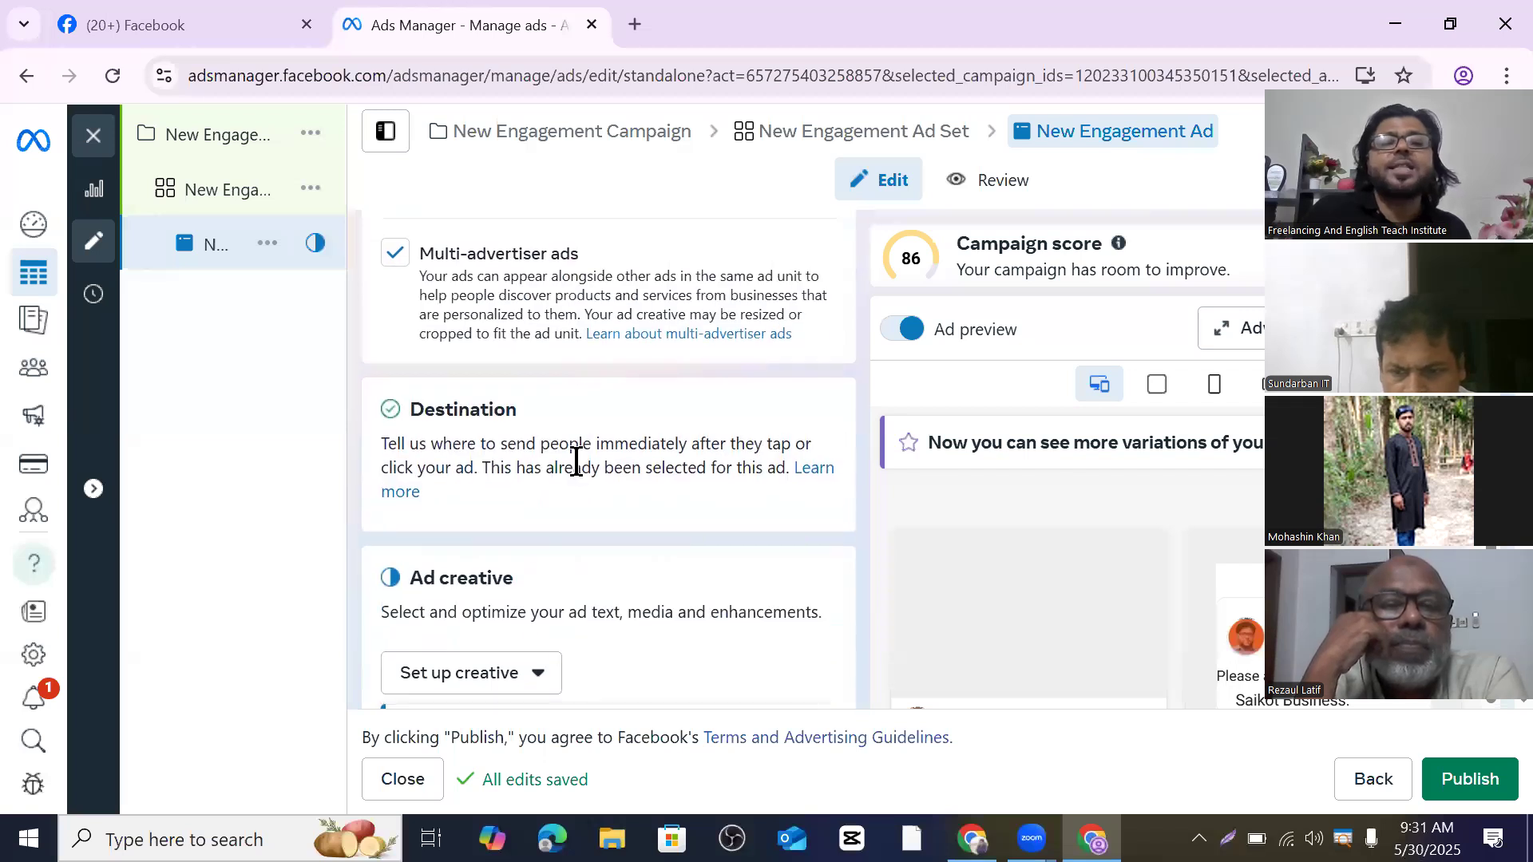
pyautogui.scroll(5, 589, 459)
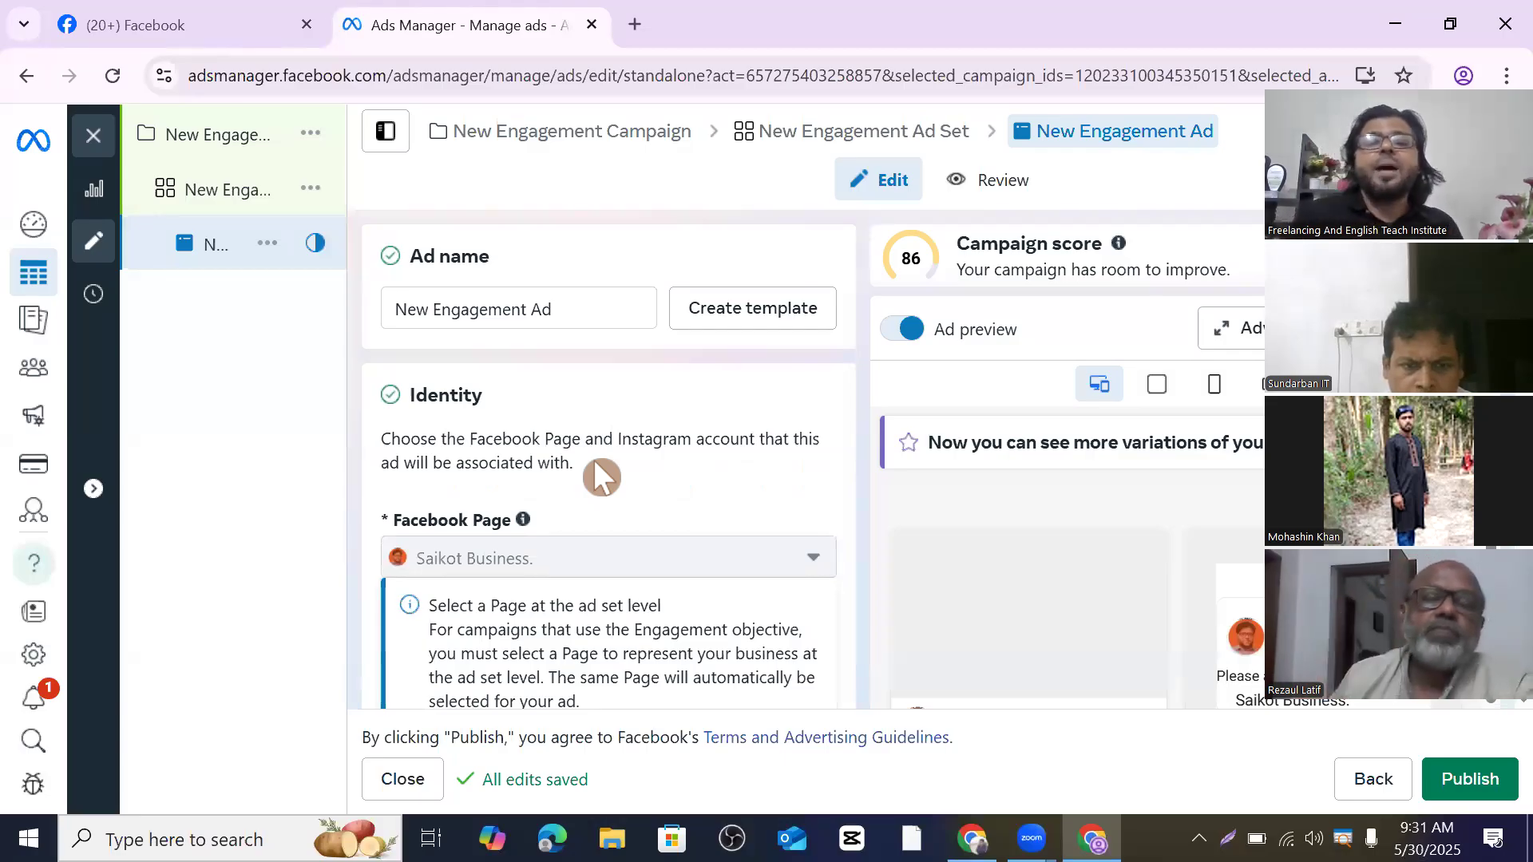
pyautogui.scroll(-3, 1037, 528)
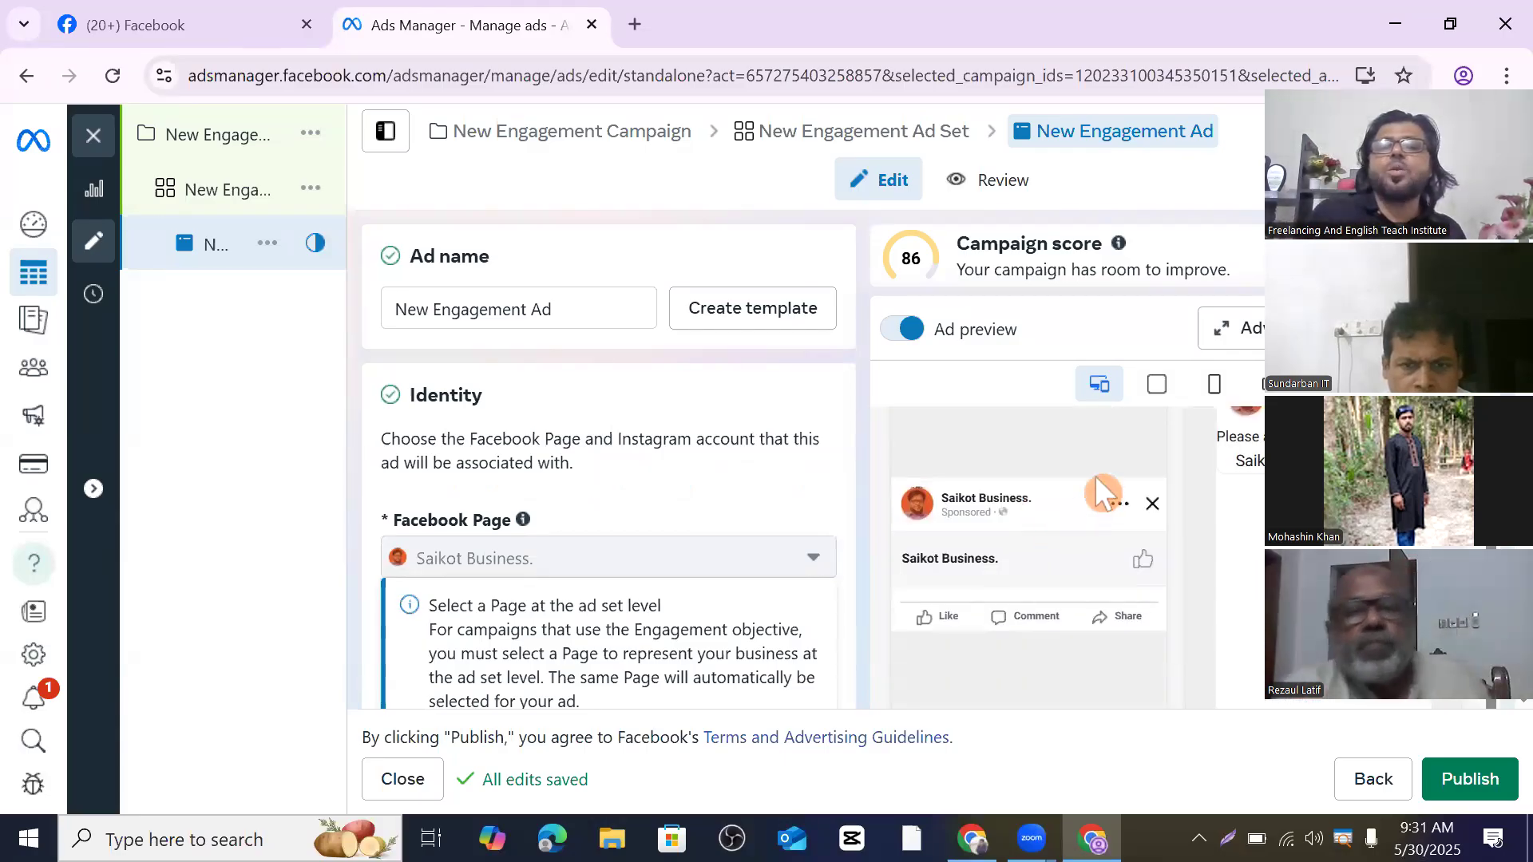
pyautogui.scroll(1, 1094, 511)
pyautogui.scroll(-1, 1095, 465)
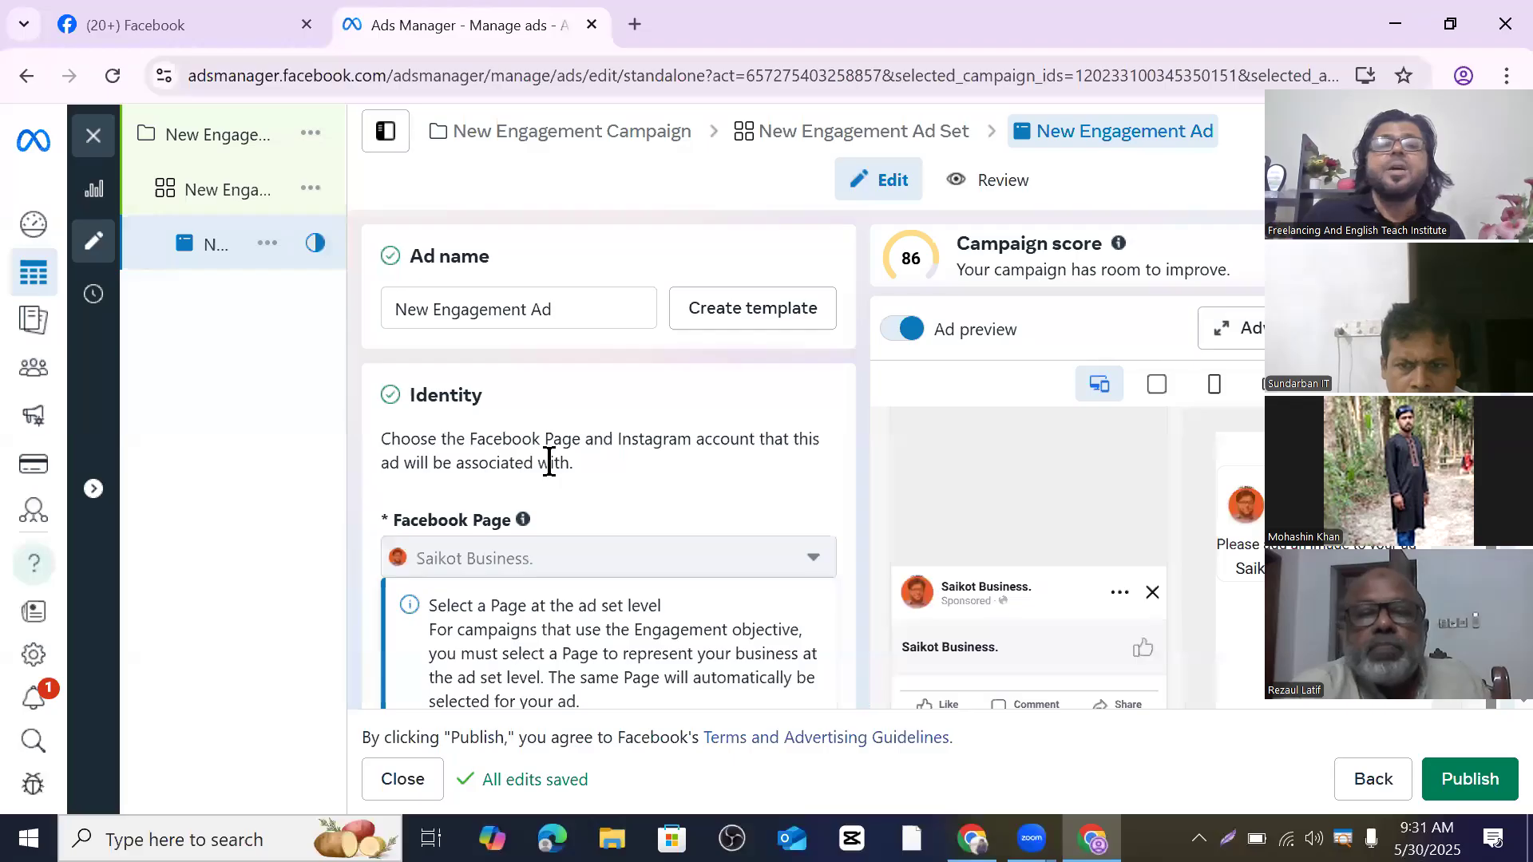
pyautogui.scroll(-3, 555, 452)
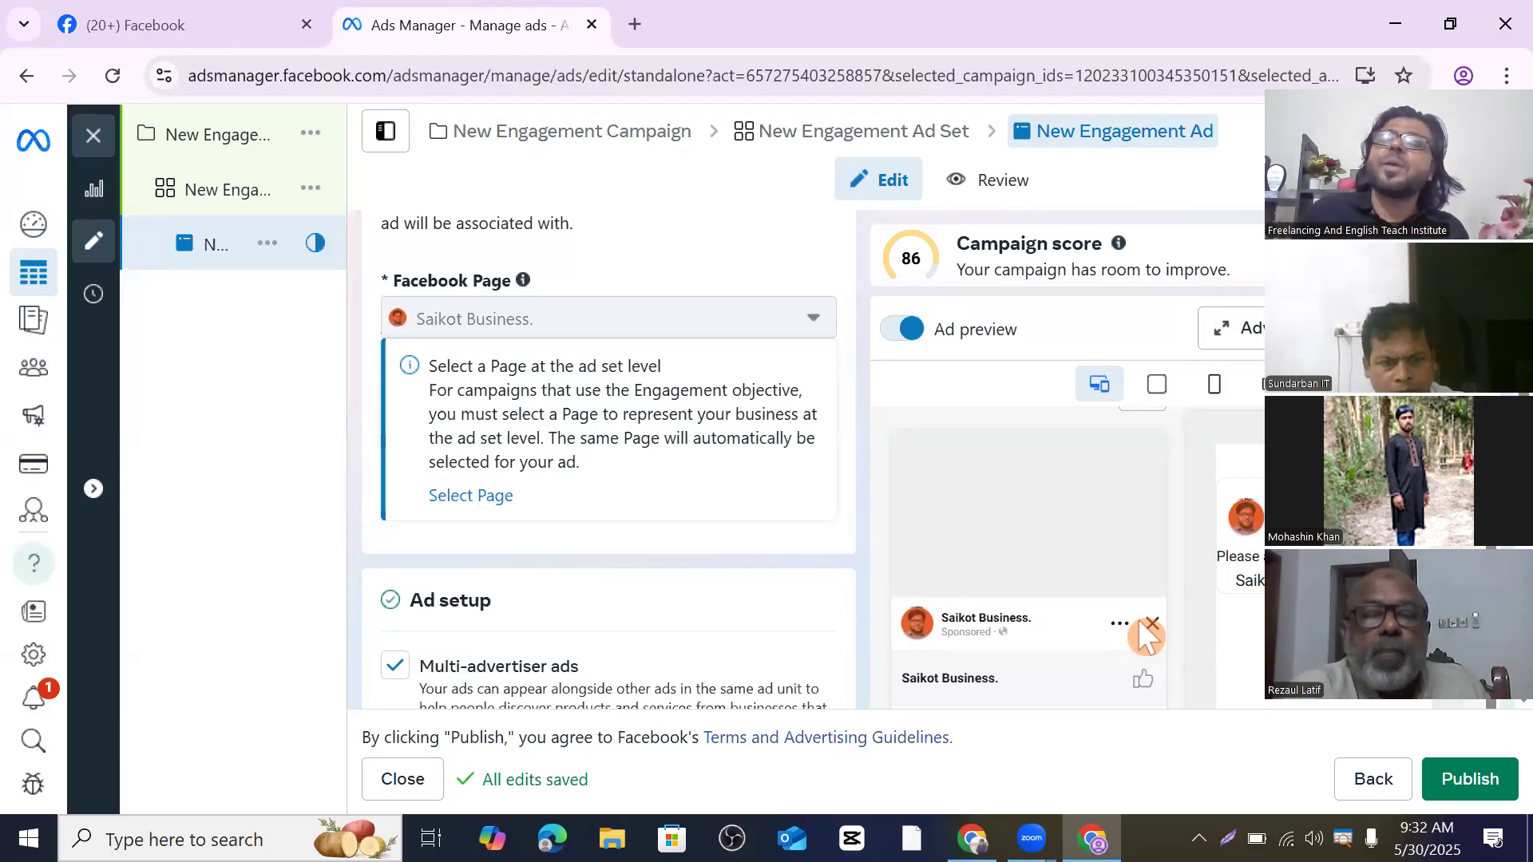
# - Turn on Ad preview, then return to the ad set settings
pyautogui.click(964, 551)
pyautogui.scroll(-2, 479, 403)
pyautogui.scroll(2, 447, 360)
pyautogui.click(230, 193)
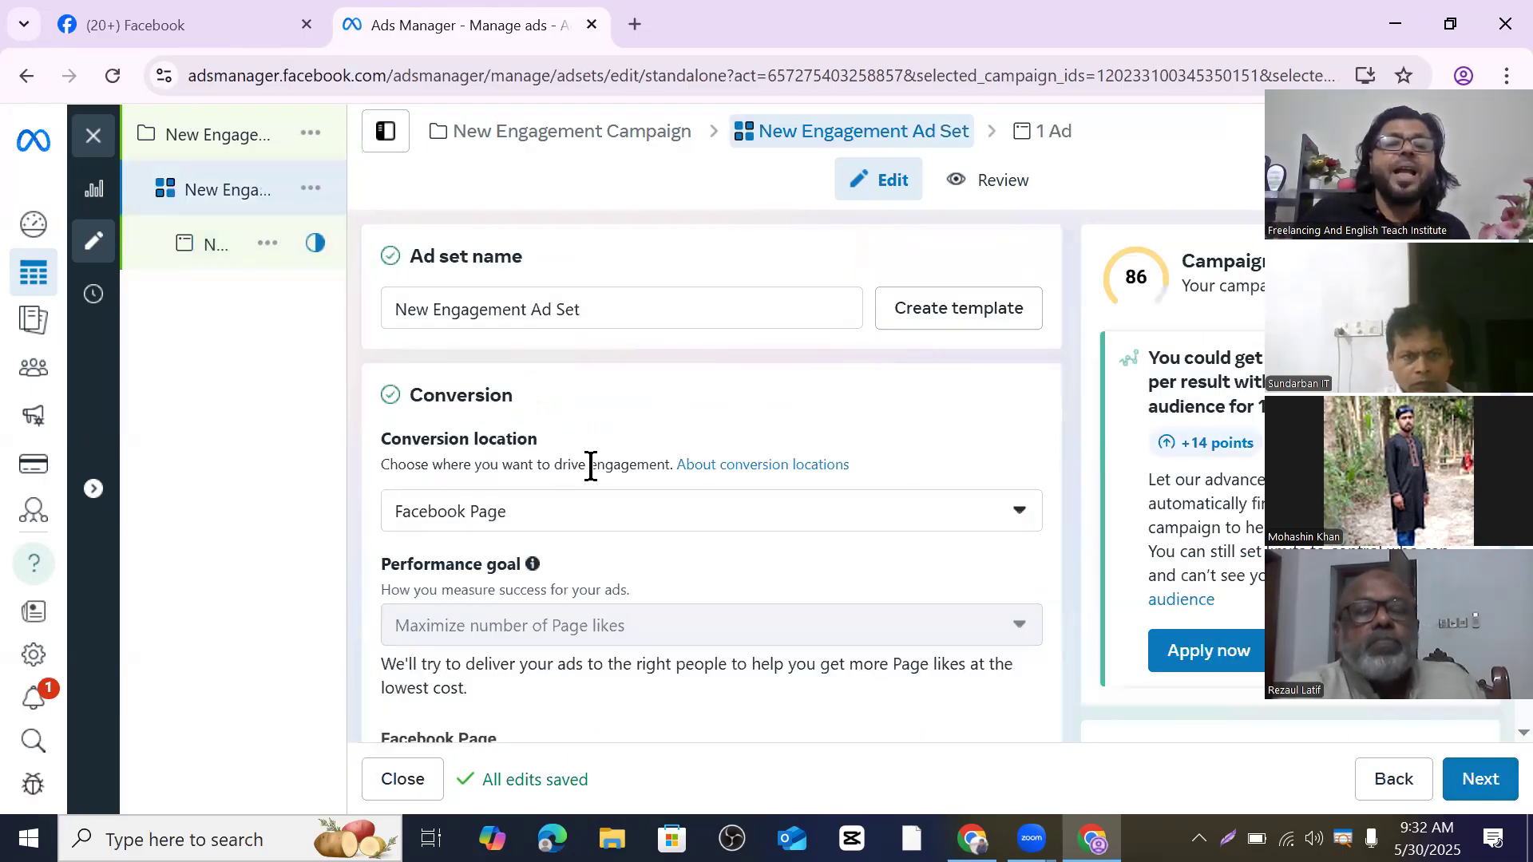
# - Open the Conversion location list and browse its options, leaving Facebook Page selected
pyautogui.click(1022, 513)
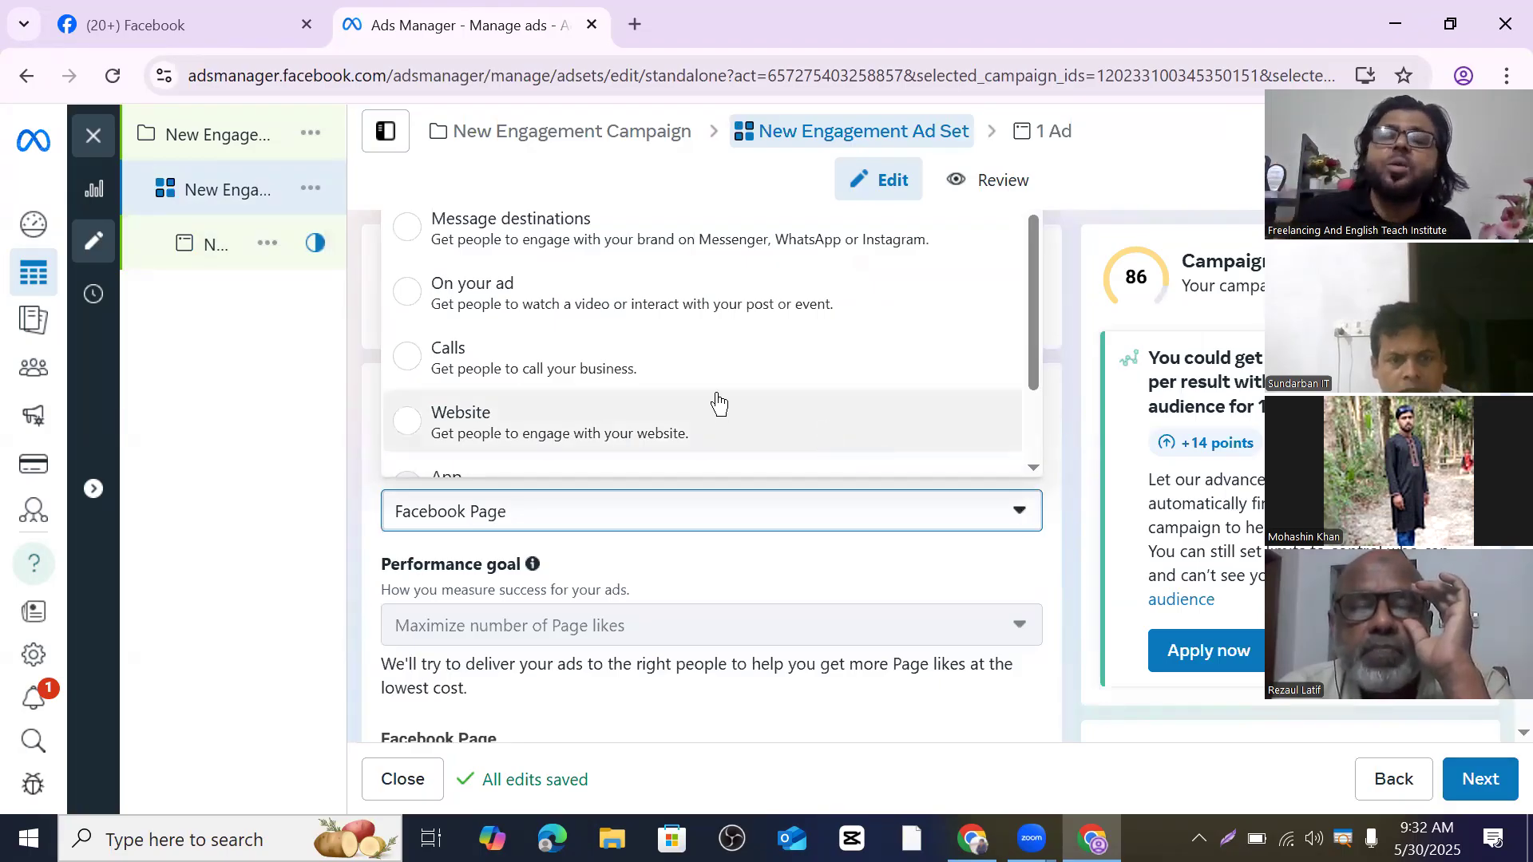
pyautogui.scroll(-2, 717, 404)
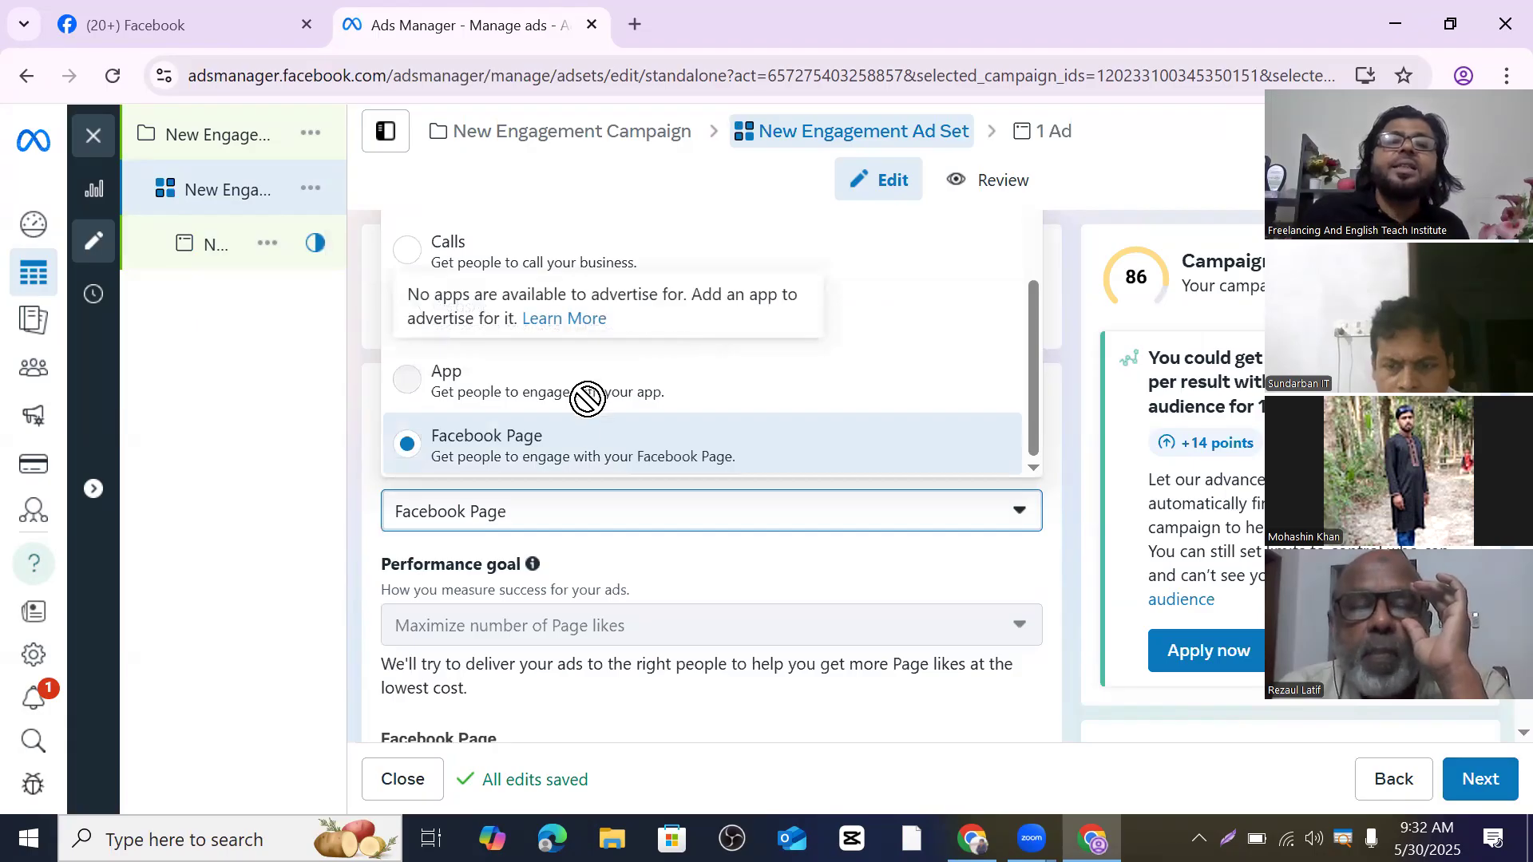
pyautogui.scroll(2, 595, 412)
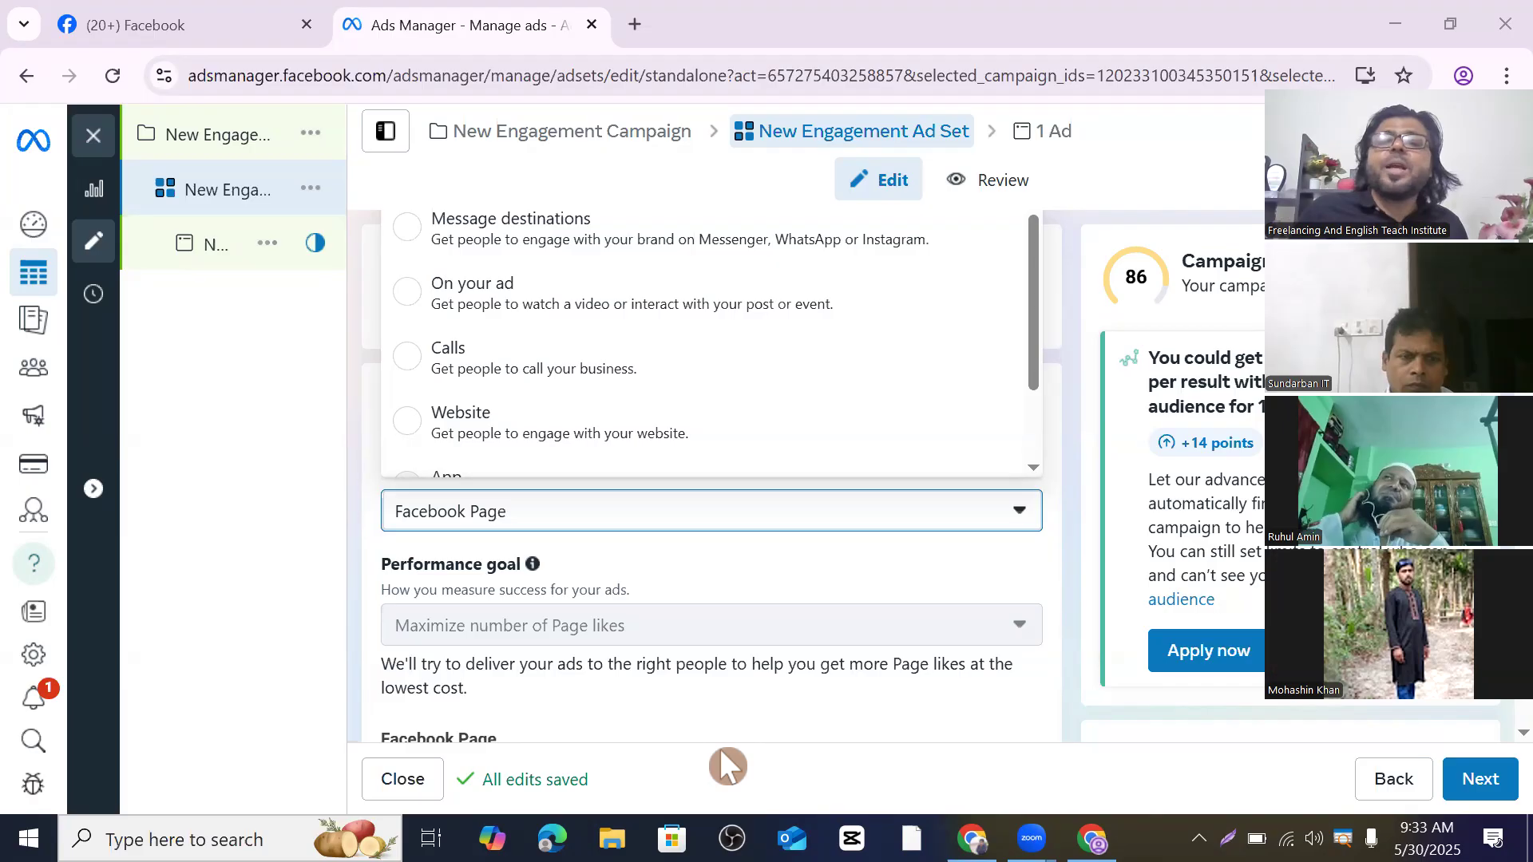
pyautogui.scroll(-5, 663, 551)
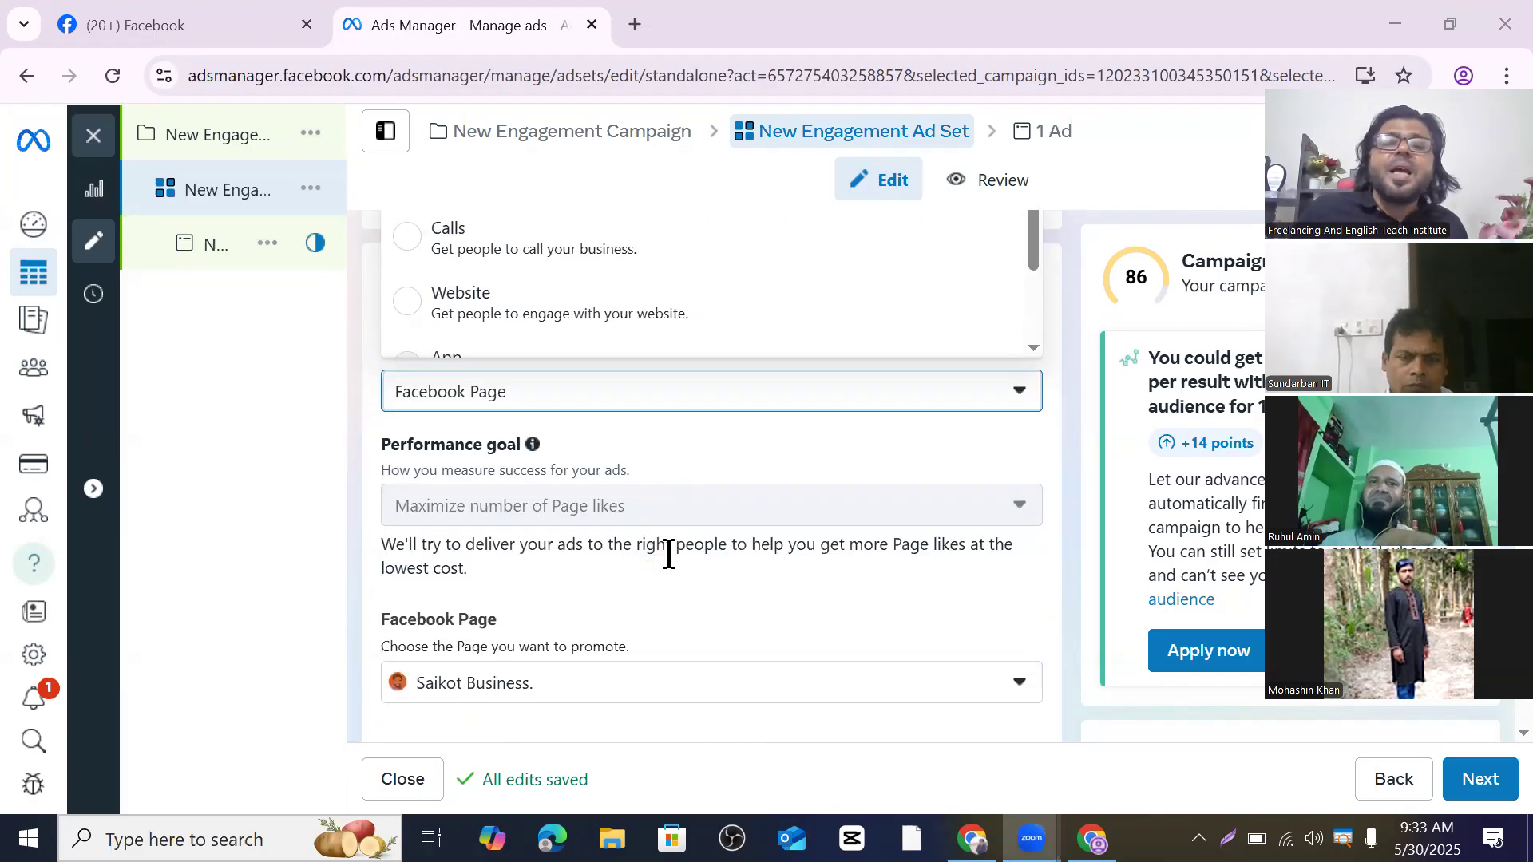
pyautogui.scroll(-4, 702, 540)
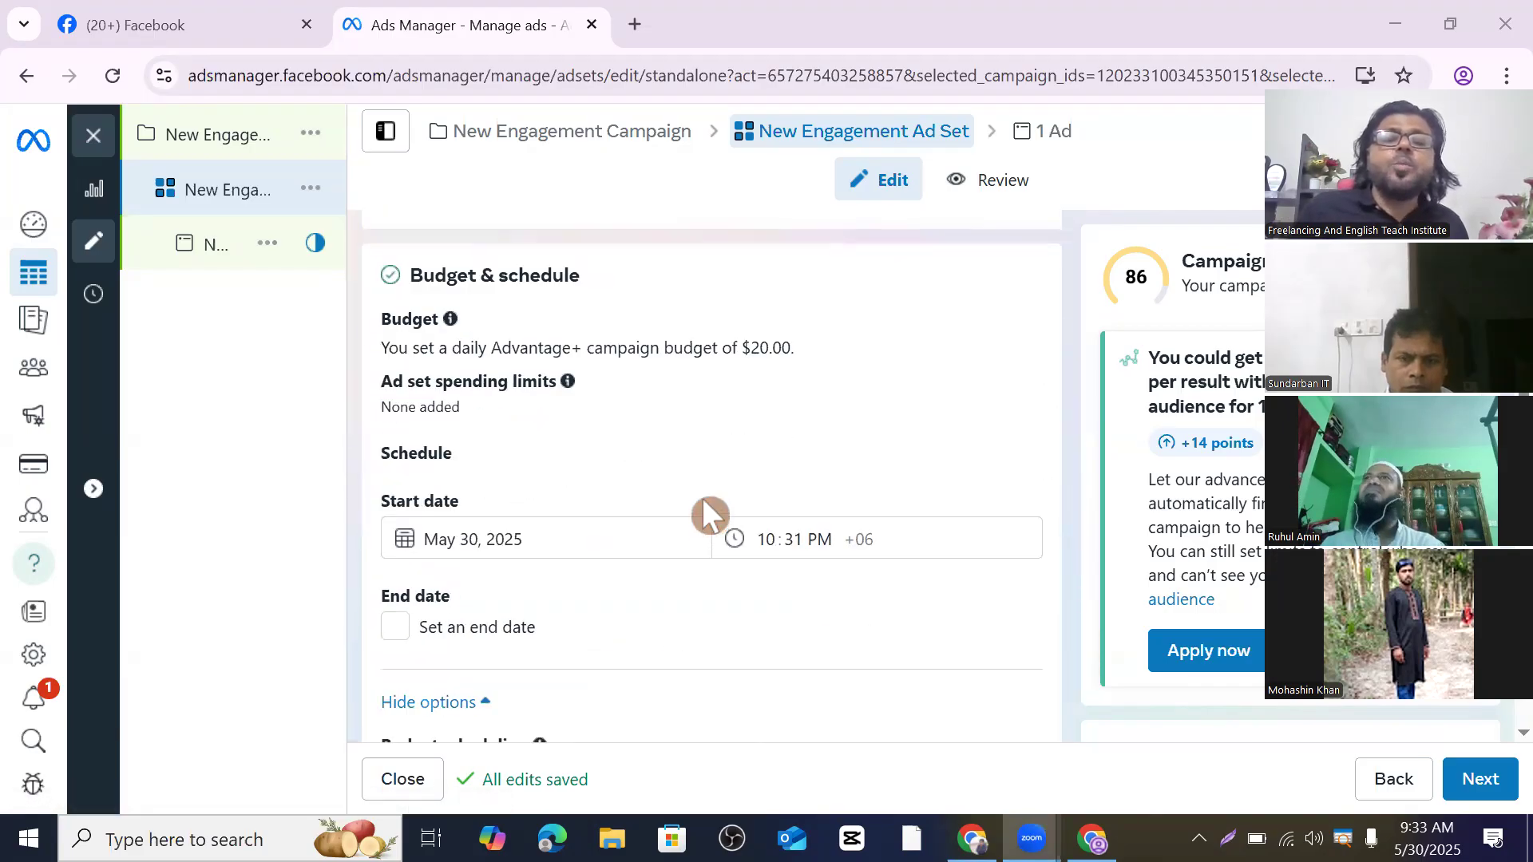
pyautogui.scroll(3, 713, 515)
pyautogui.scroll(5, 718, 453)
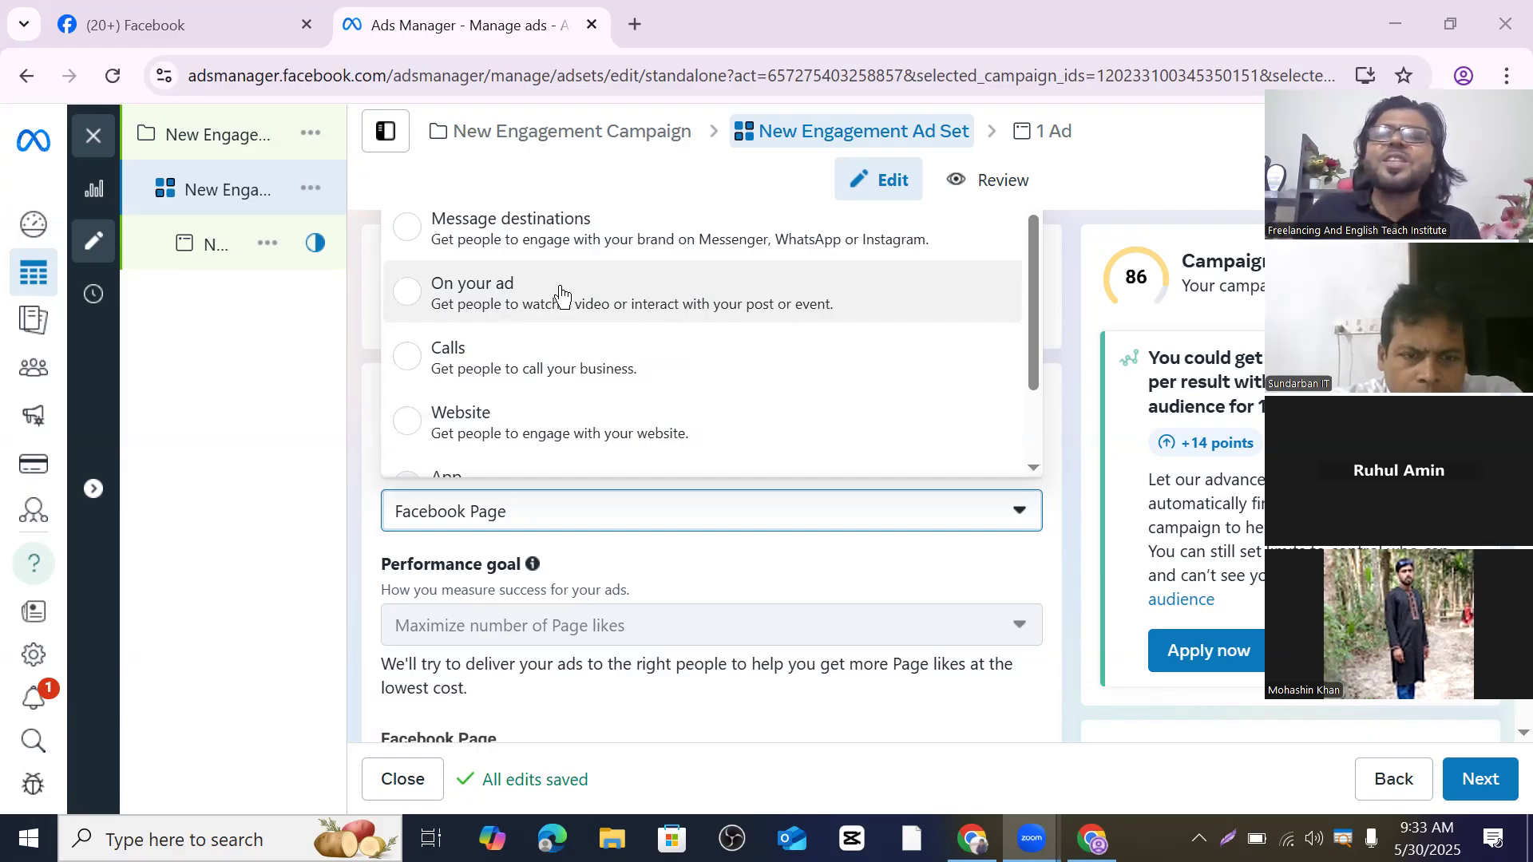
# - Check the conversion location options, including the unavailable App, while keeping Facebook Page selected
pyautogui.scroll(-2, 559, 287)
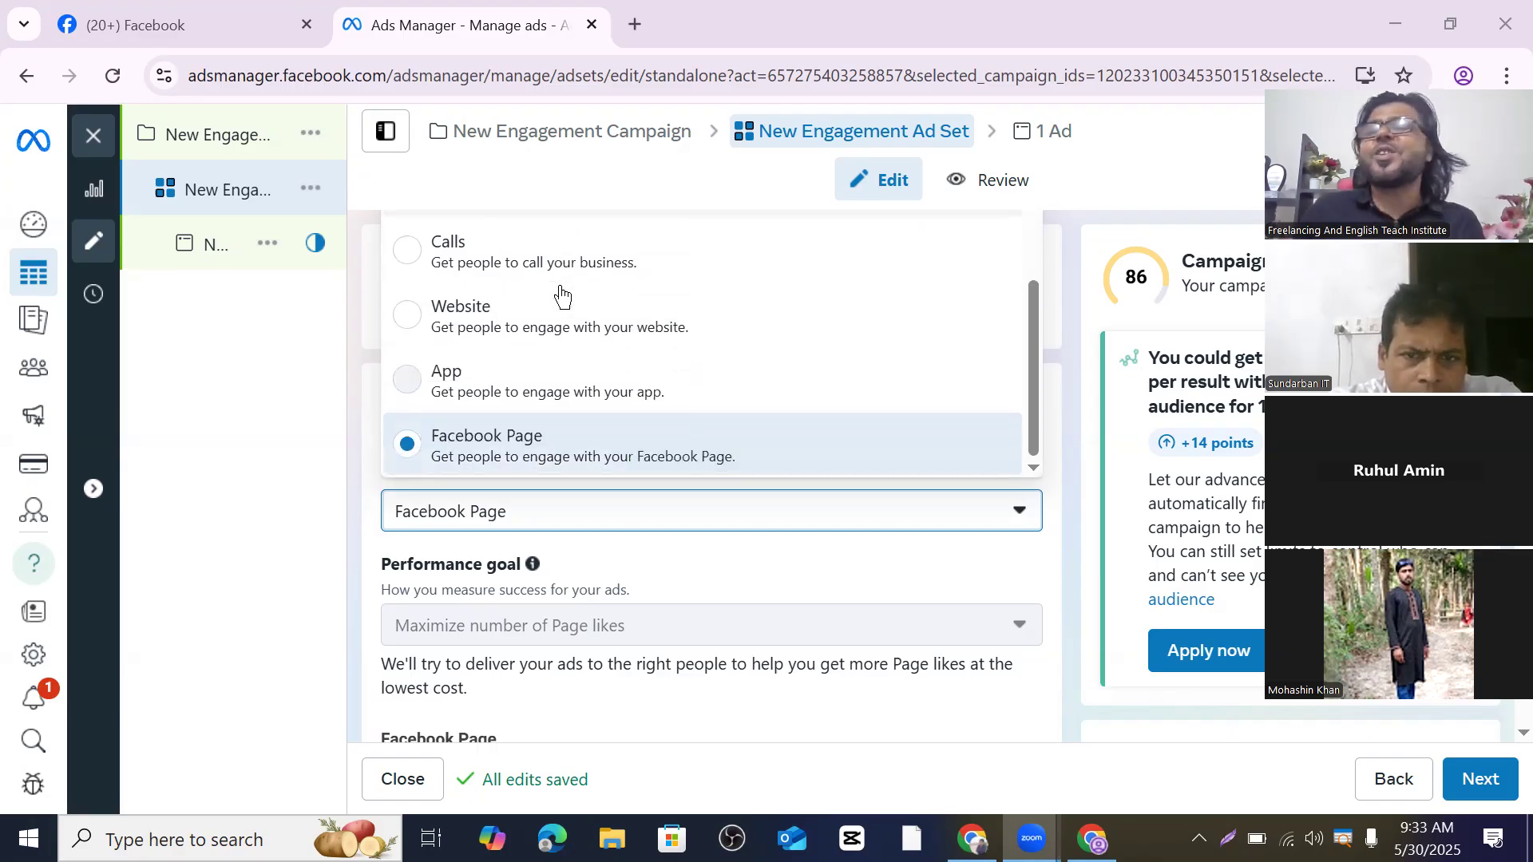
pyautogui.scroll(2, 551, 349)
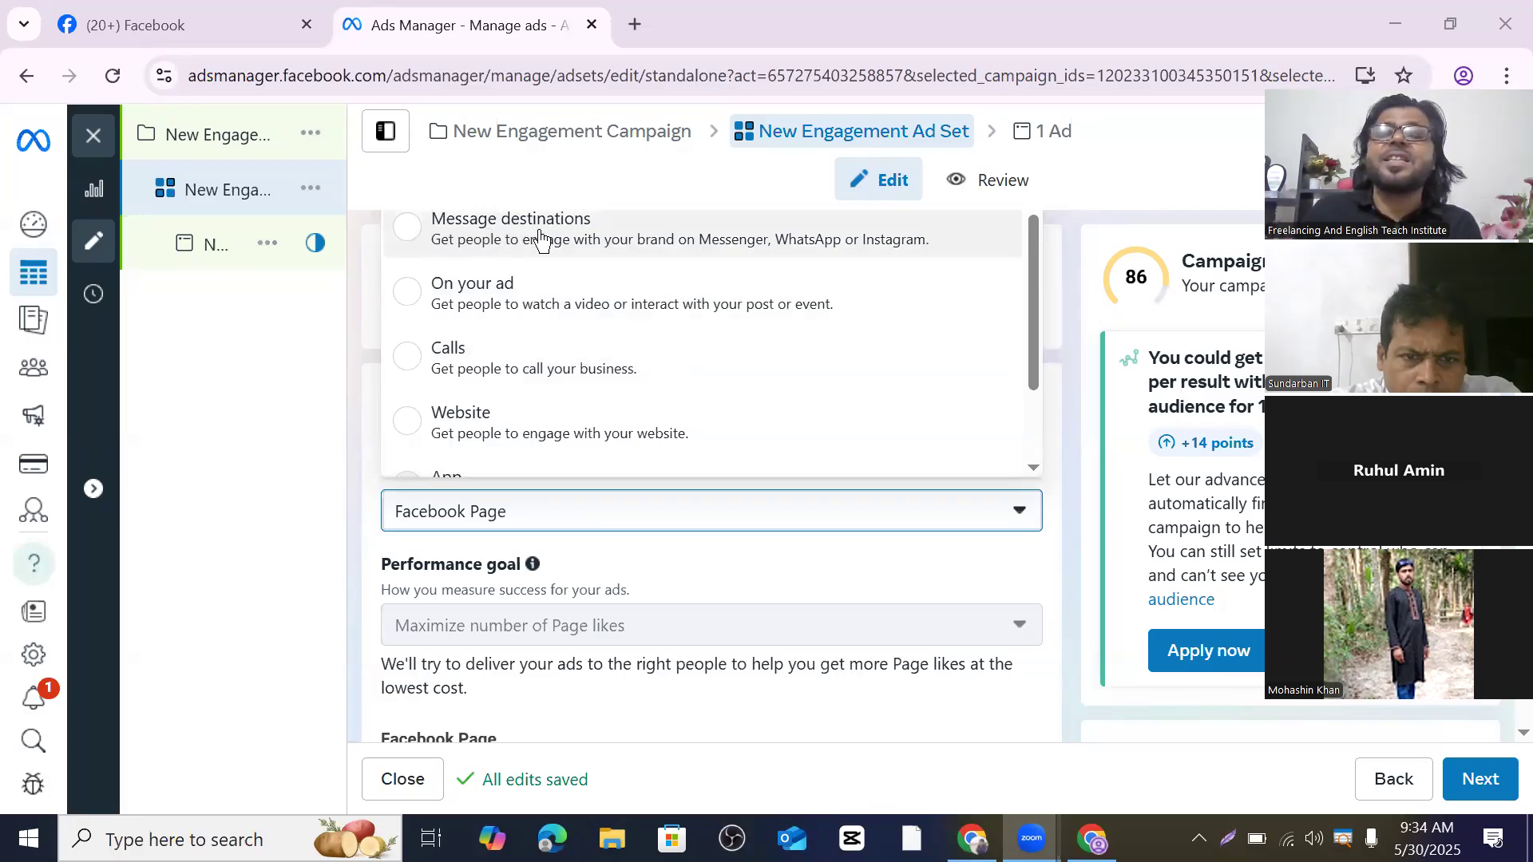
pyautogui.scroll(-2, 539, 239)
pyautogui.click(565, 361)
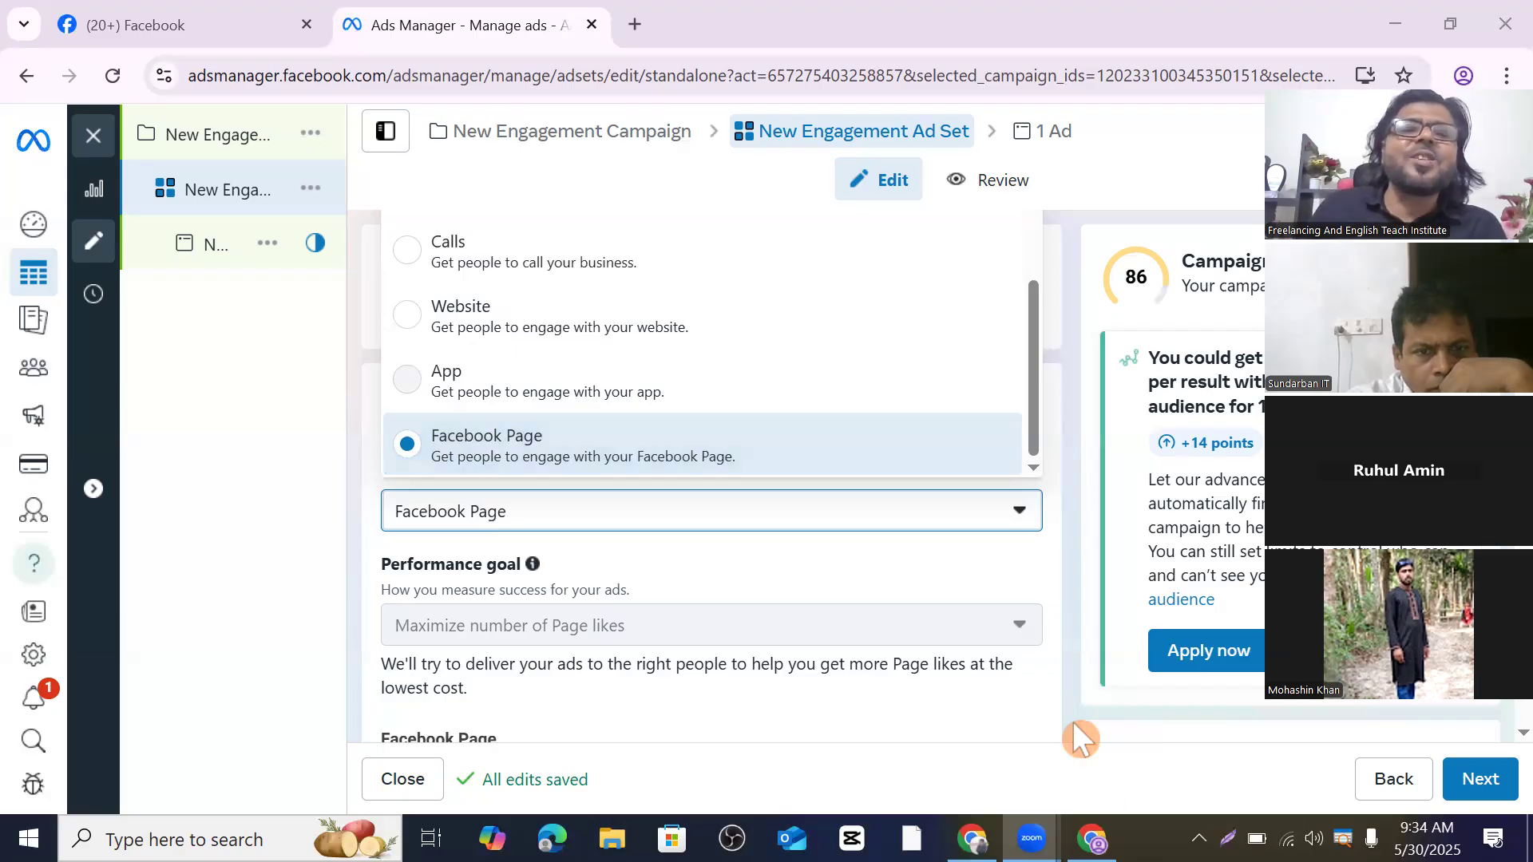
pyautogui.scroll(2, 701, 369)
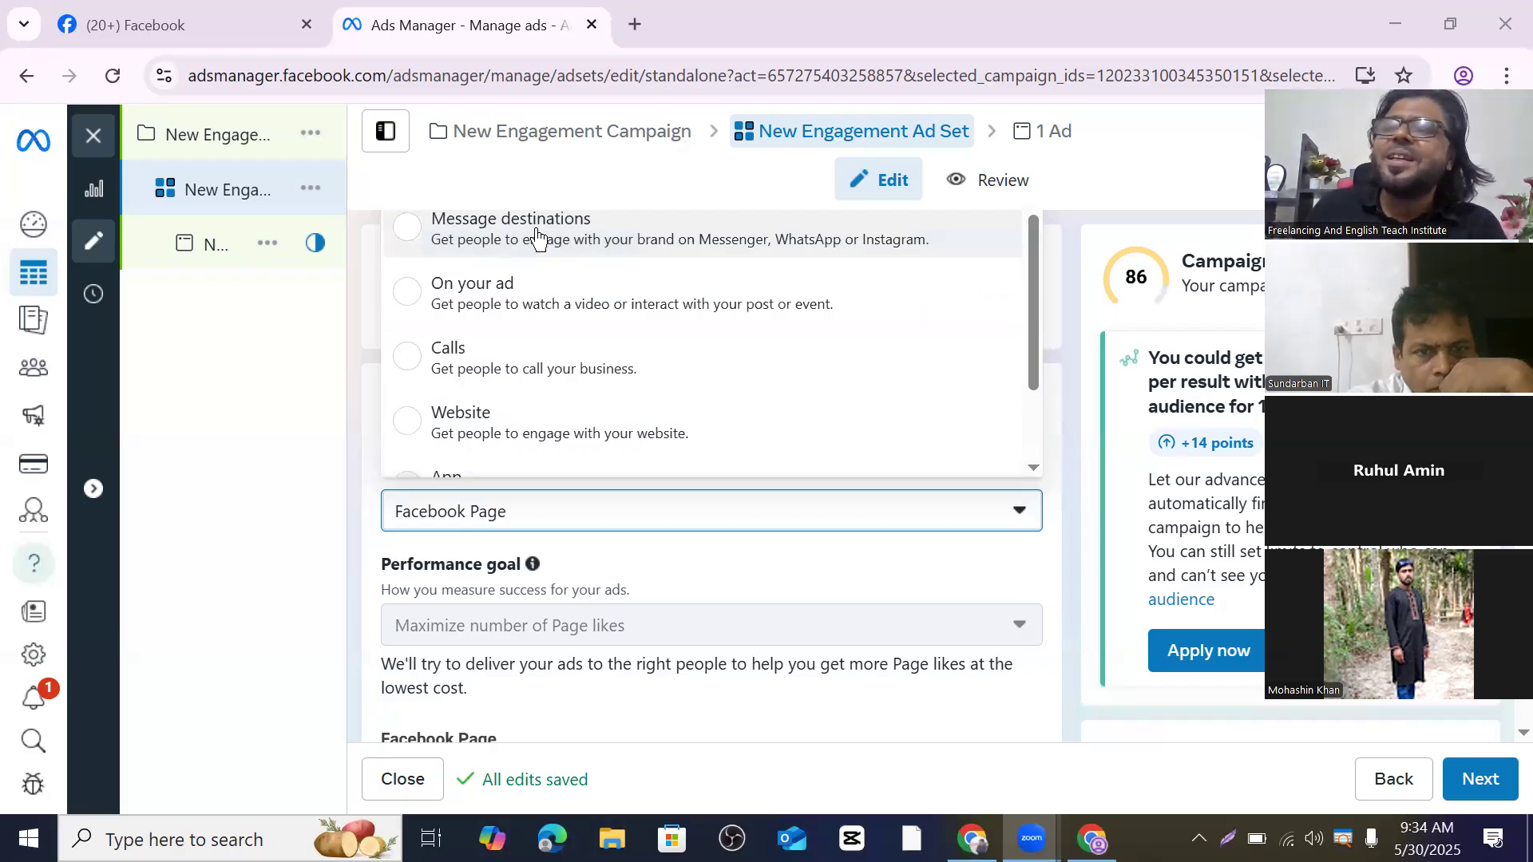
pyautogui.scroll(-2, 551, 239)
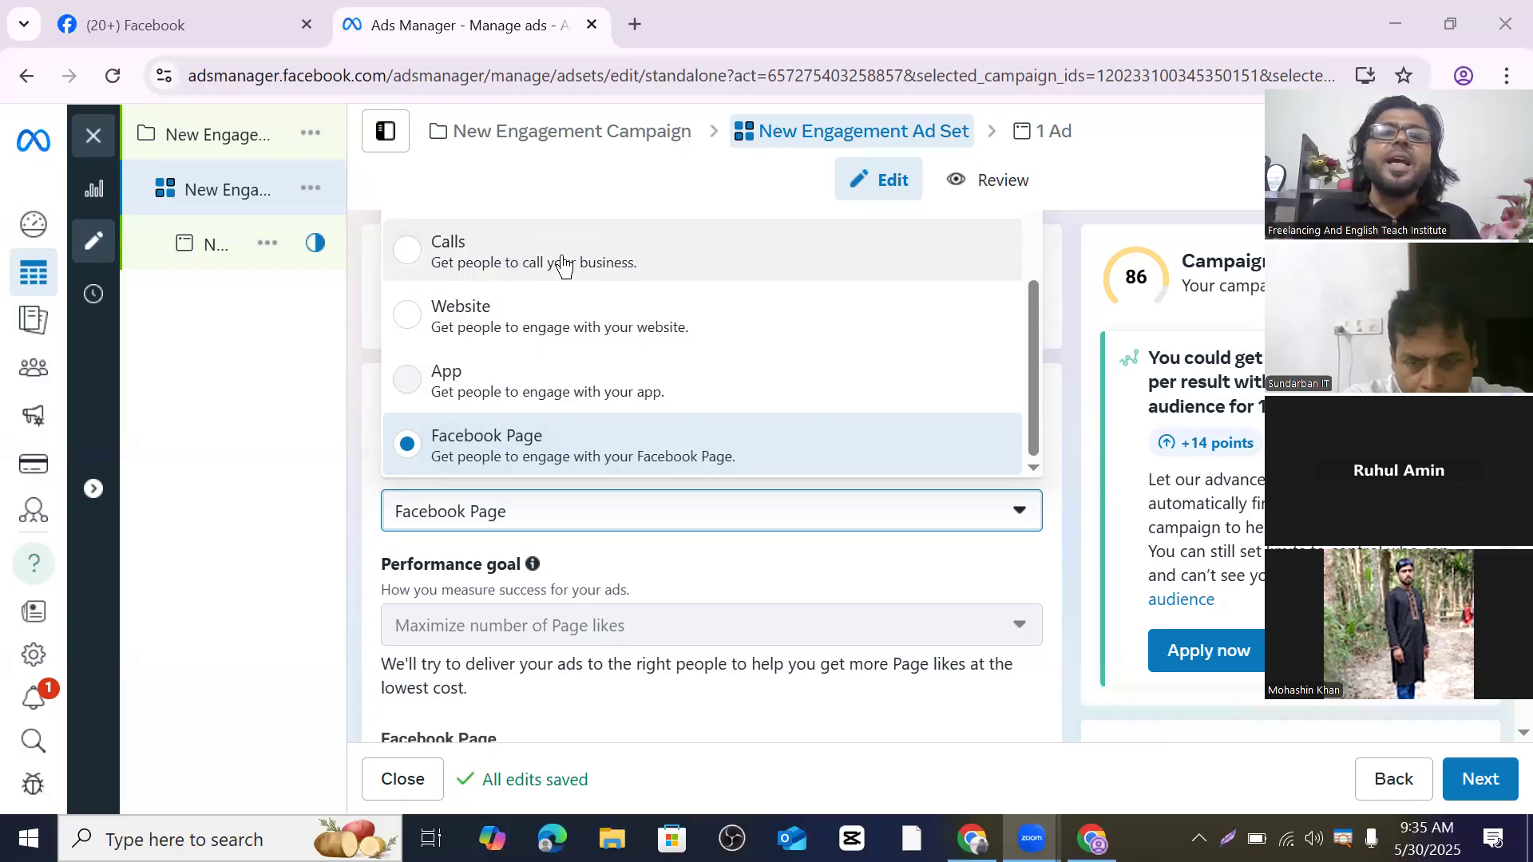
pyautogui.scroll(2, 551, 333)
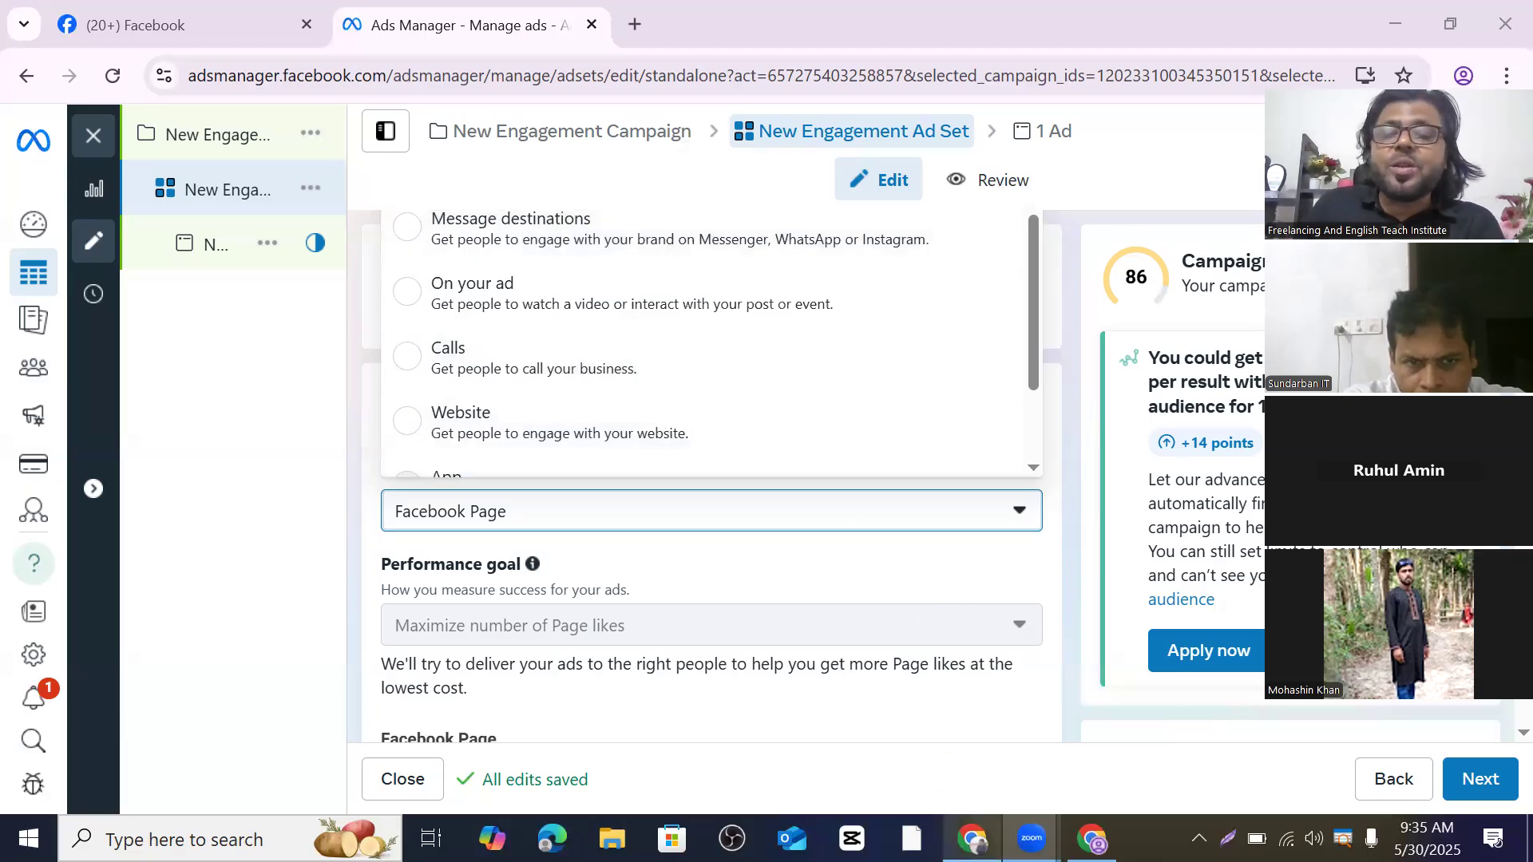
# - Switch to the Chrome window showing the Create new campaign dialog
pyautogui.moveTo(973, 838)
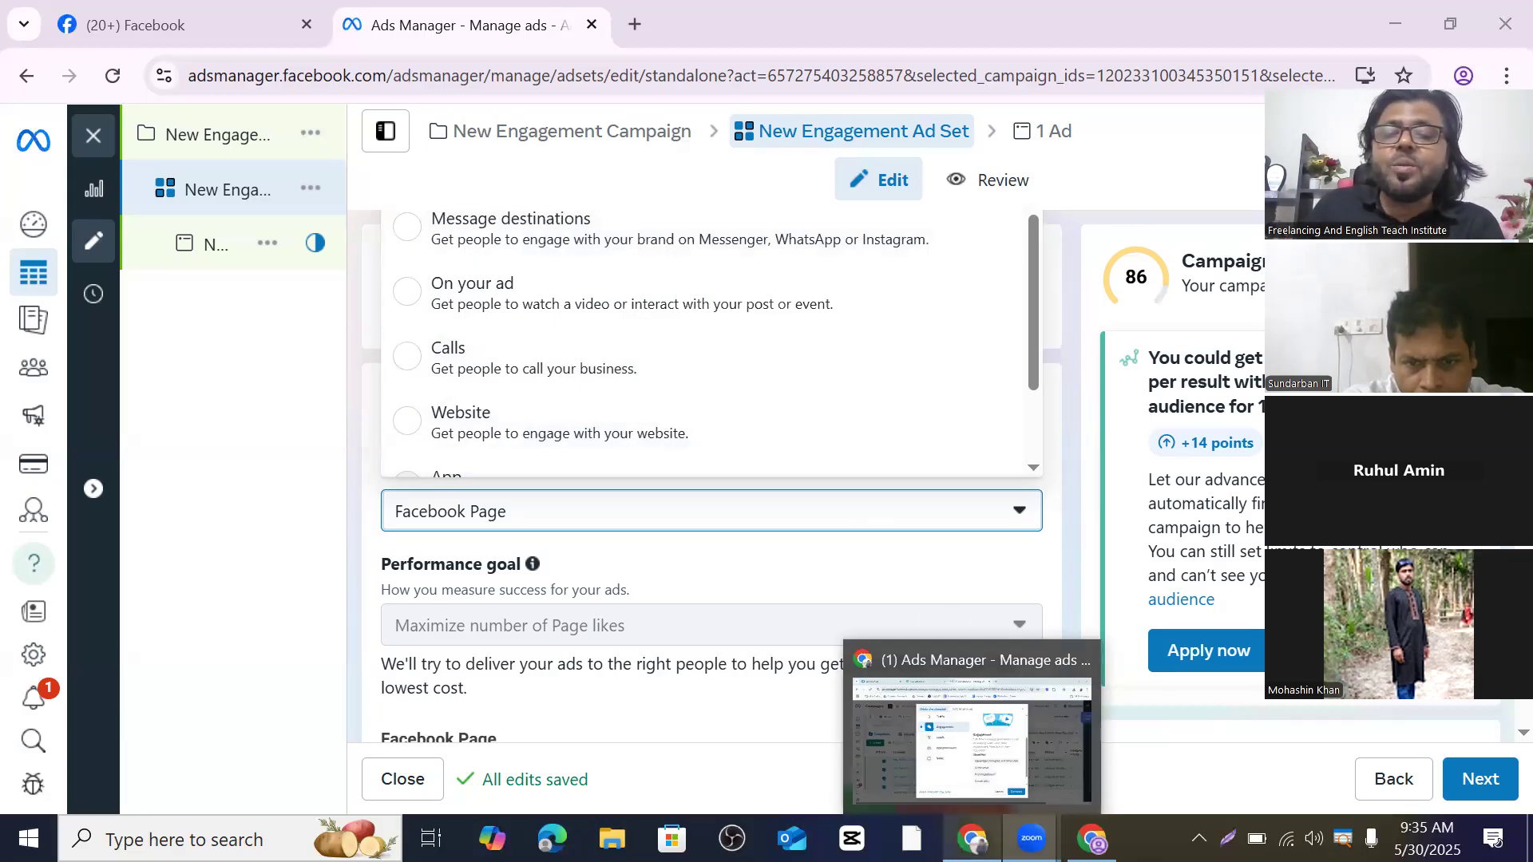
pyautogui.click(974, 774)
pyautogui.scroll(2, 561, 571)
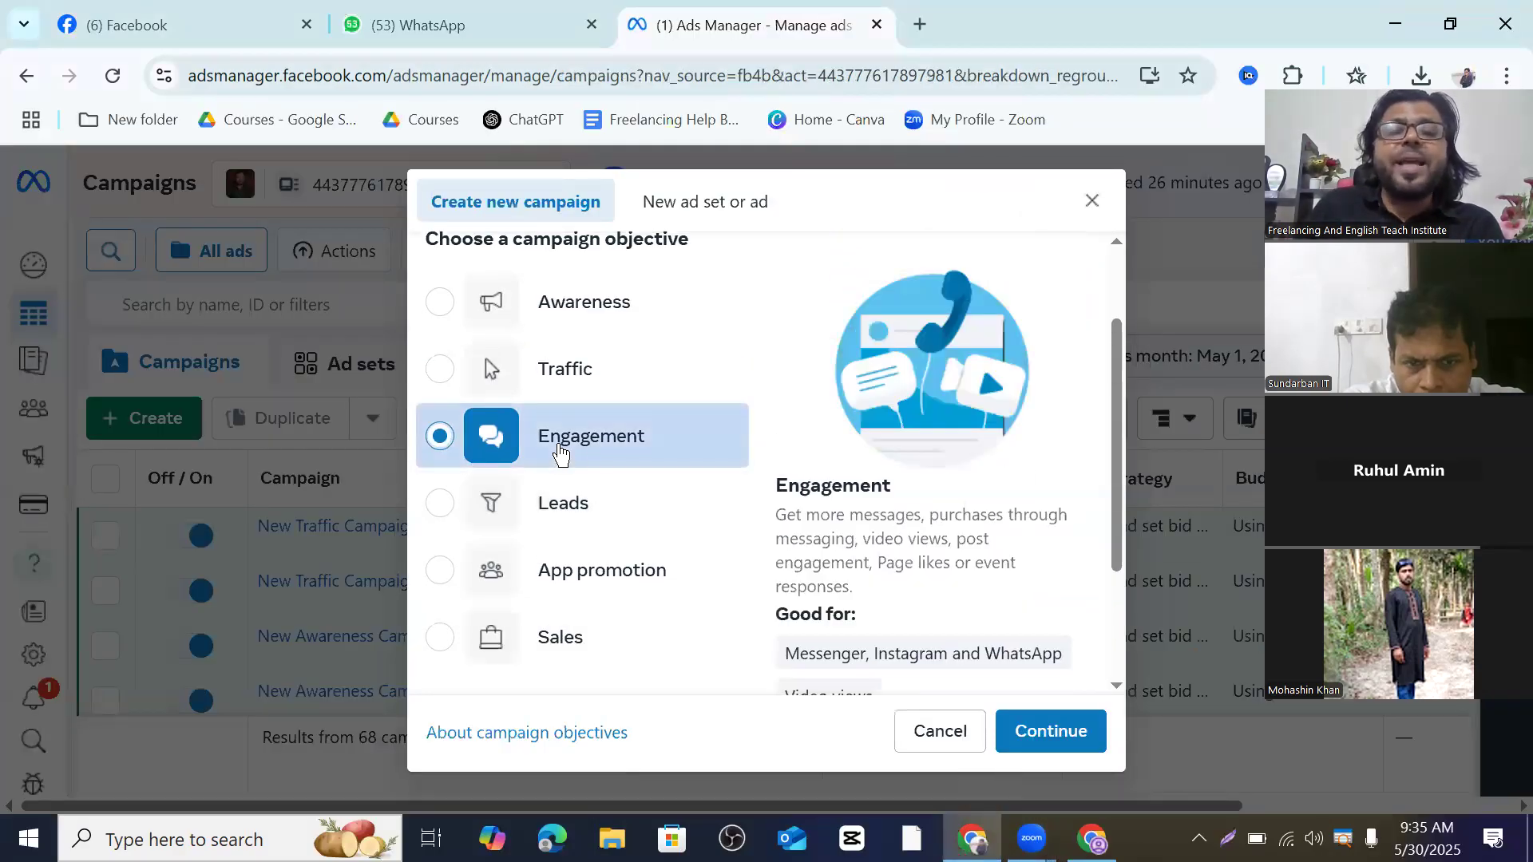
pyautogui.scroll(-2, 898, 543)
# - Try Traffic and then Leads as the campaign objective
pyautogui.moveTo(907, 547)
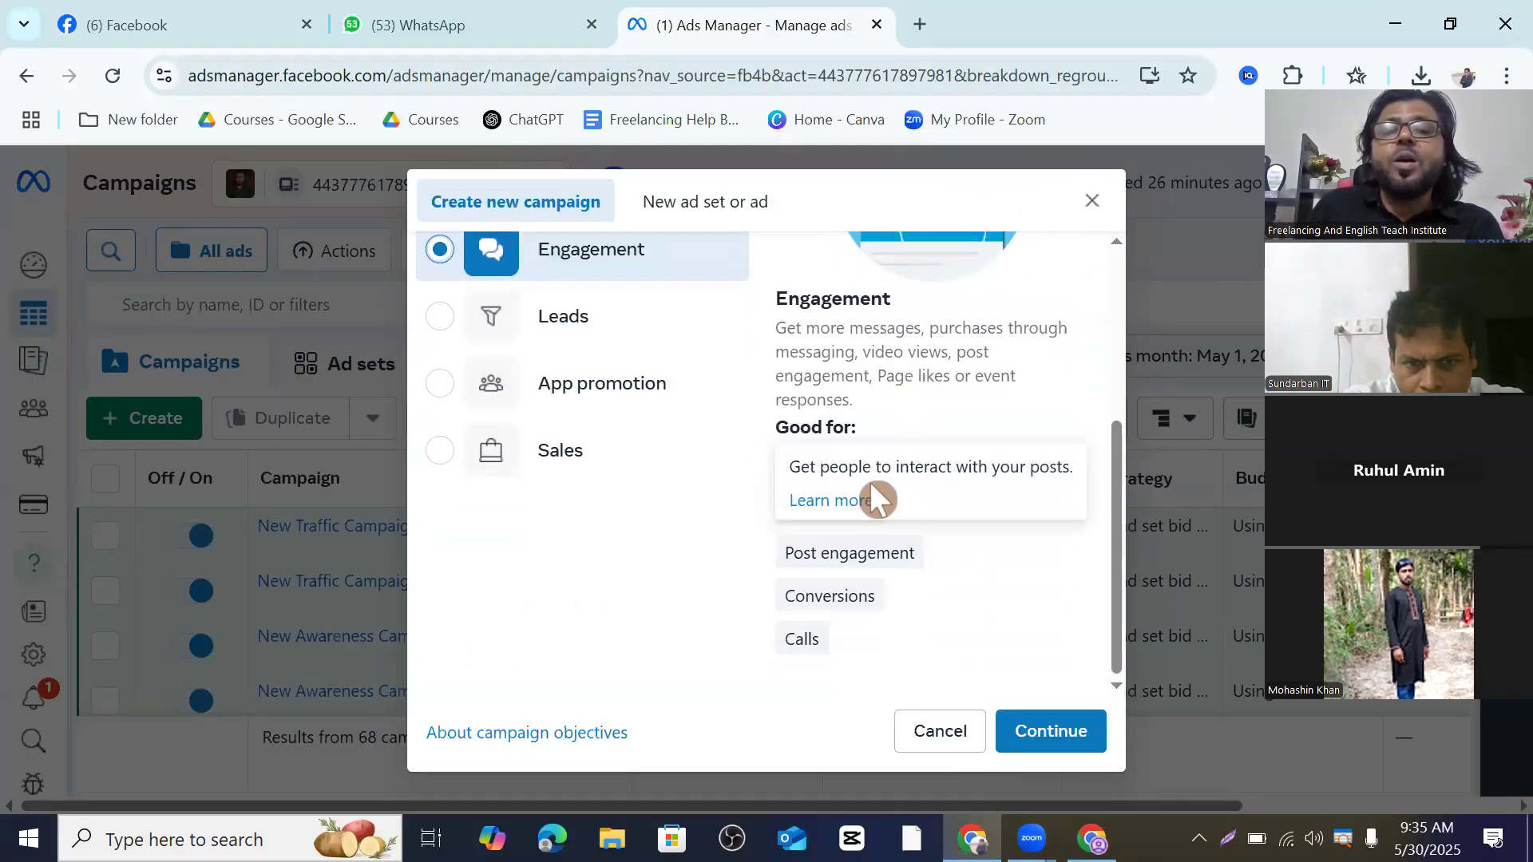
pyautogui.scroll(3, 616, 524)
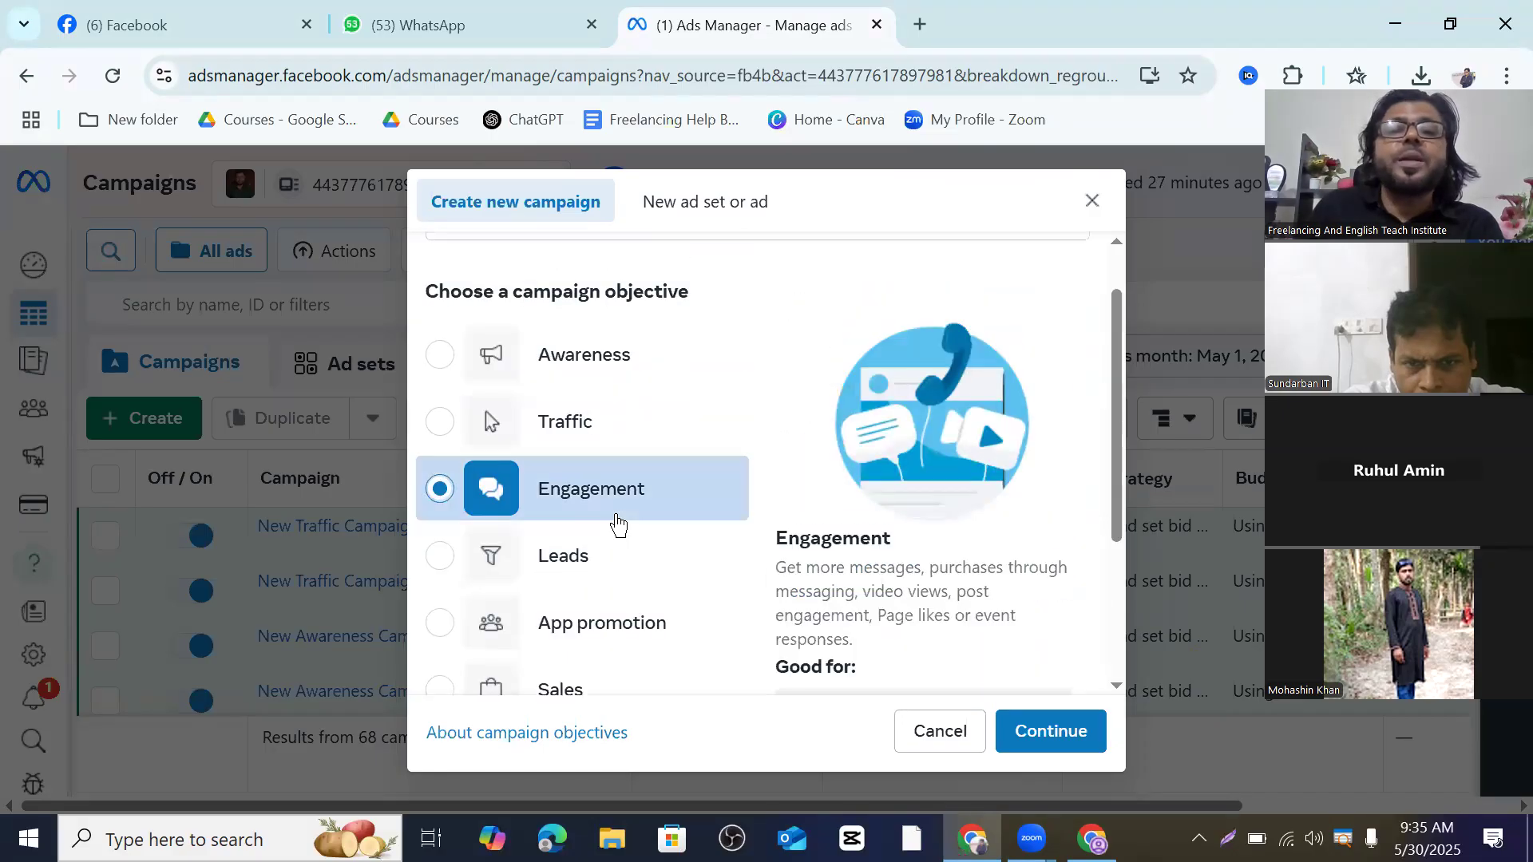
pyautogui.click(554, 431)
pyautogui.scroll(-3, 917, 534)
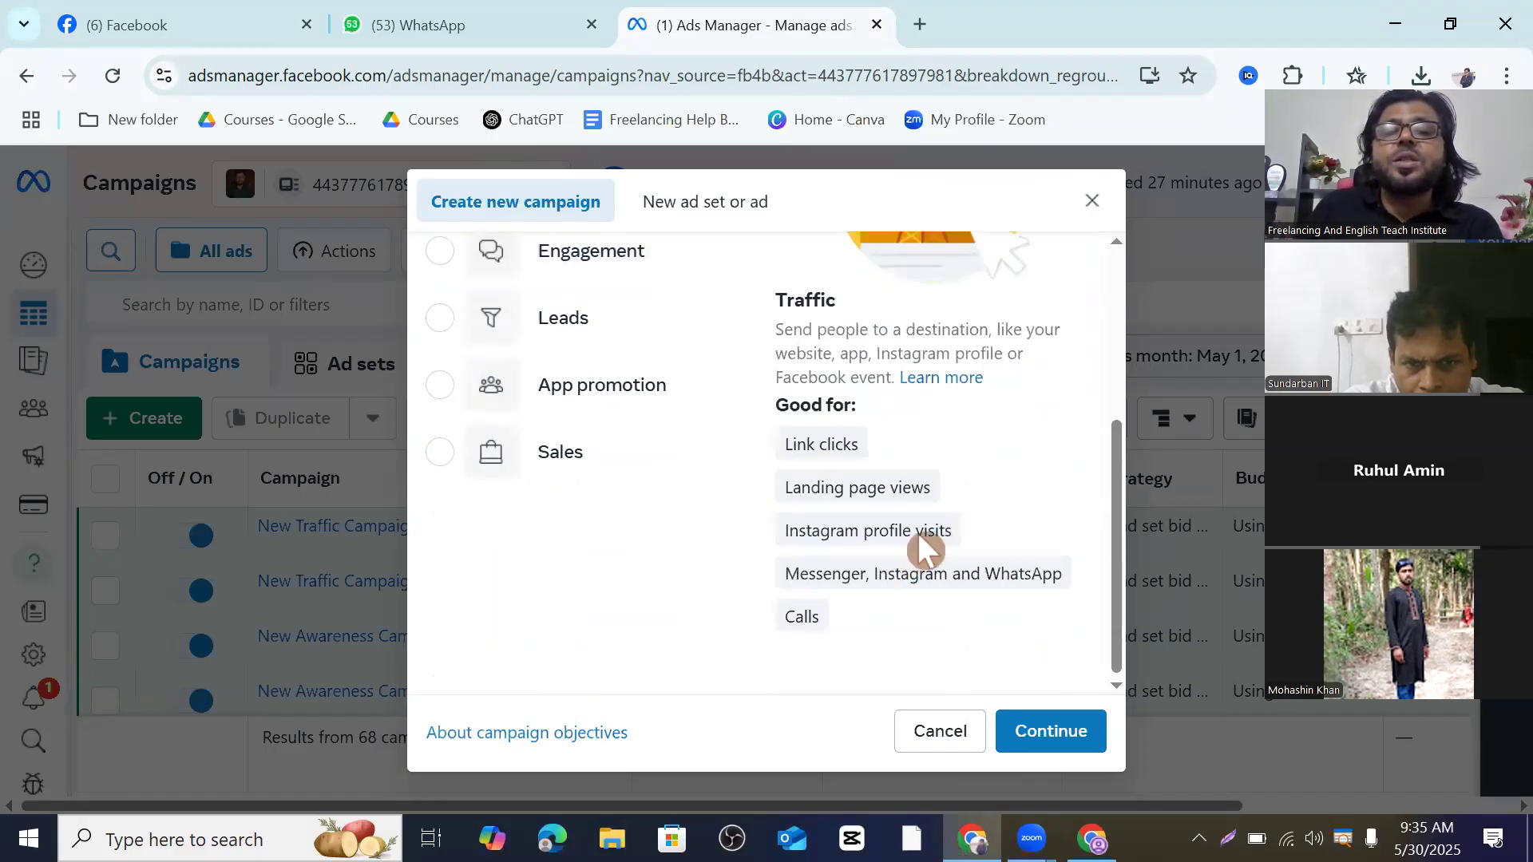
pyautogui.moveTo(897, 531)
pyautogui.moveTo(838, 572)
pyautogui.scroll(2, 698, 523)
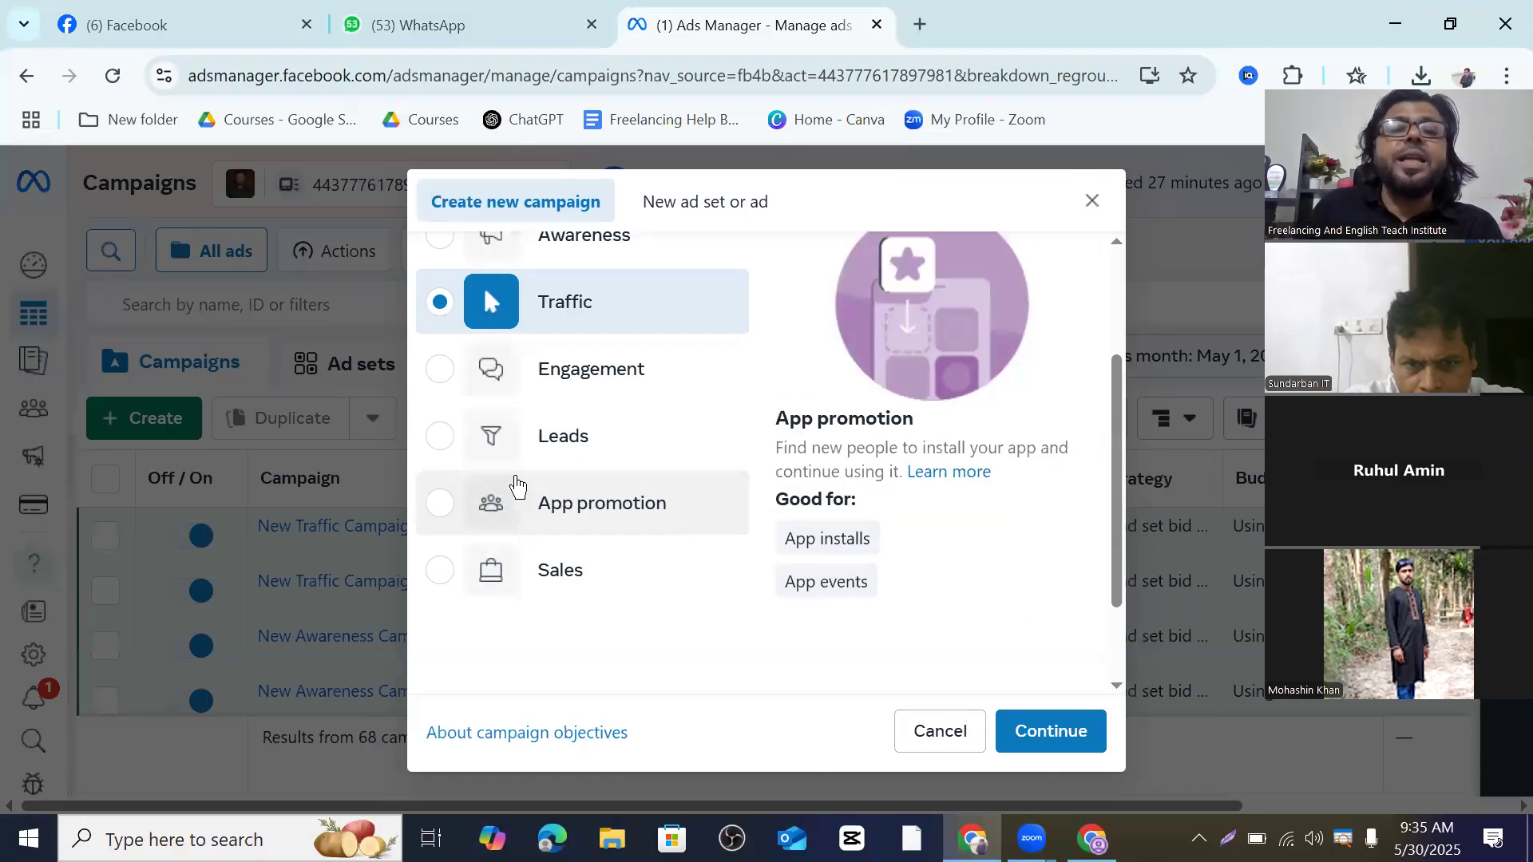
pyautogui.click(564, 451)
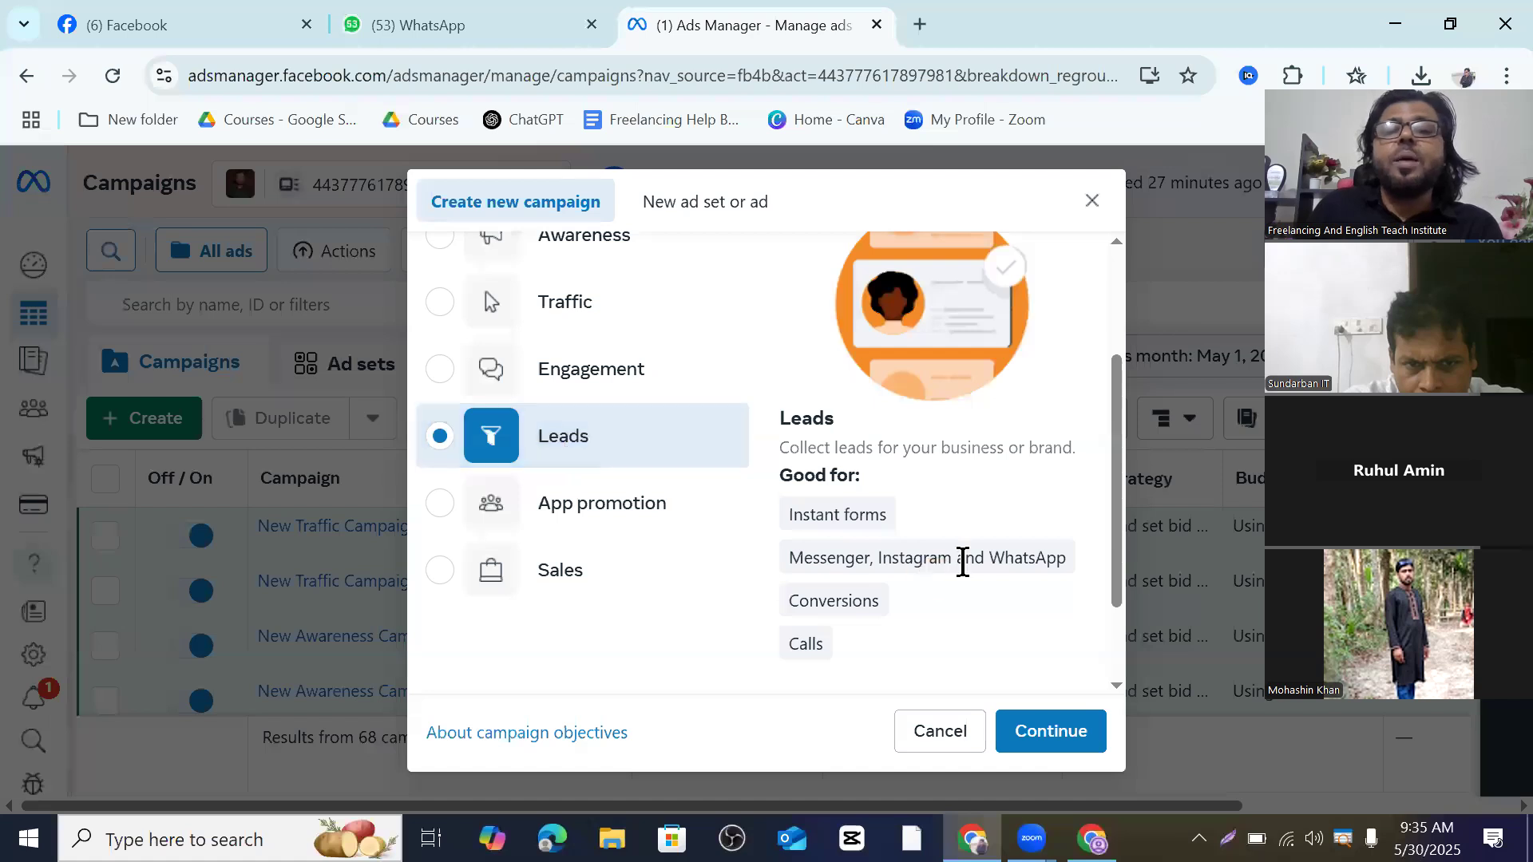
# - Settle on Sales as the campaign objective
pyautogui.moveTo(965, 558)
pyautogui.scroll(-2, 883, 479)
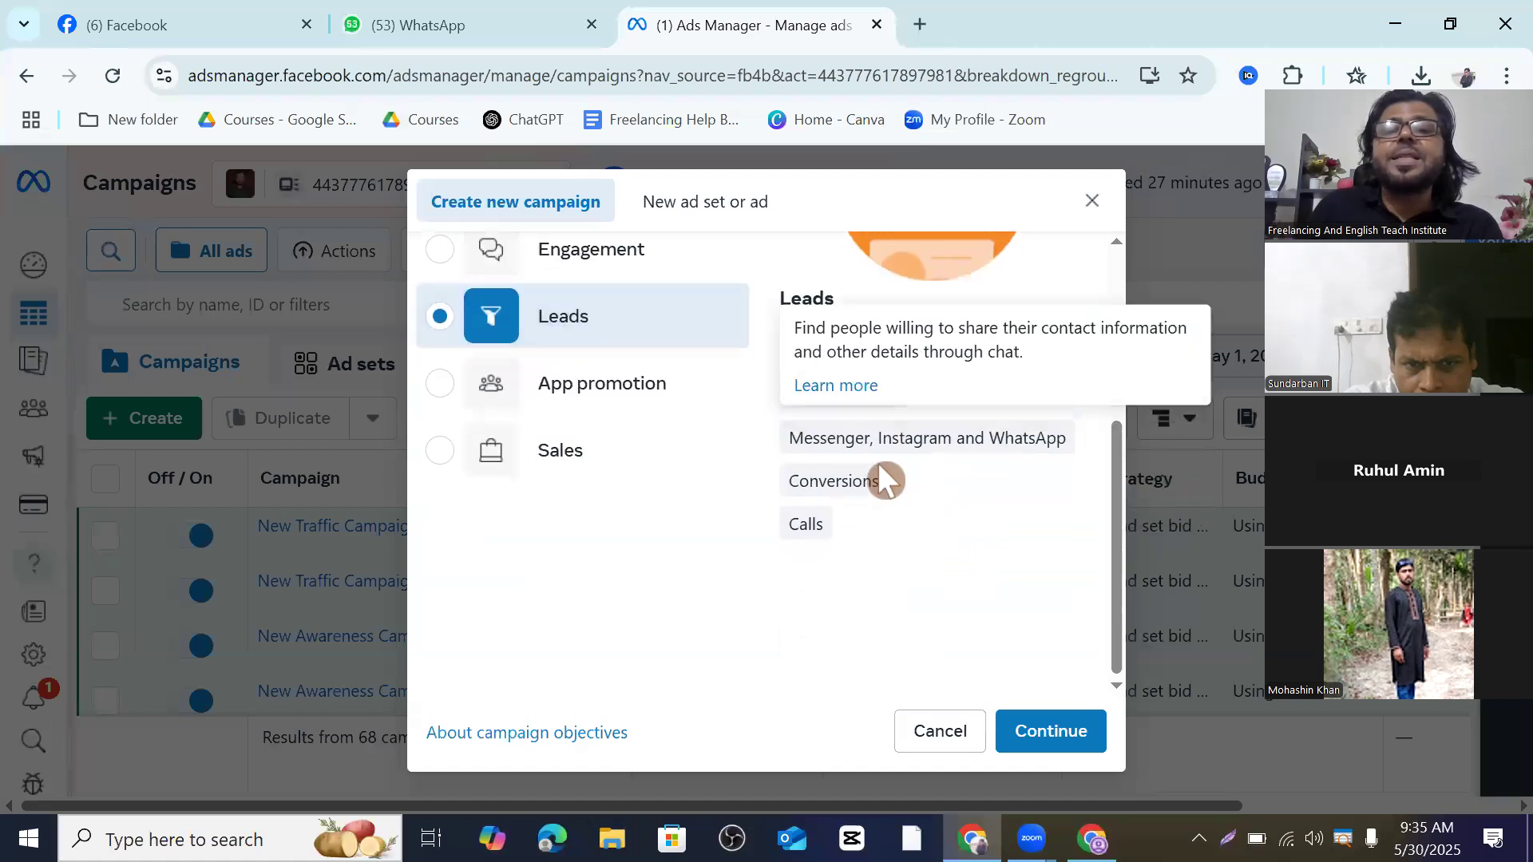
pyautogui.click(551, 466)
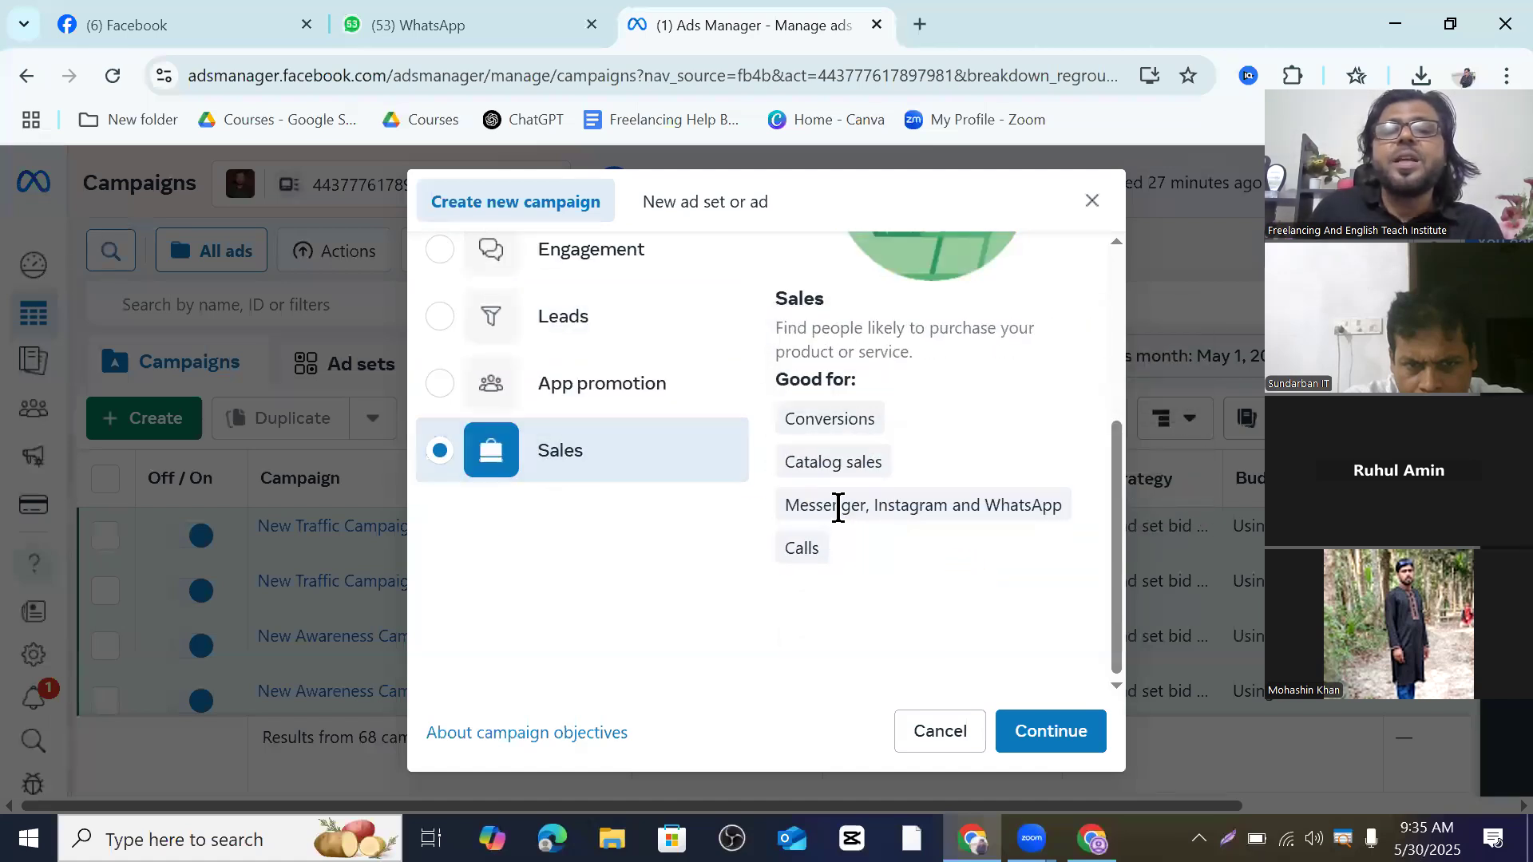
pyautogui.moveTo(838, 509)
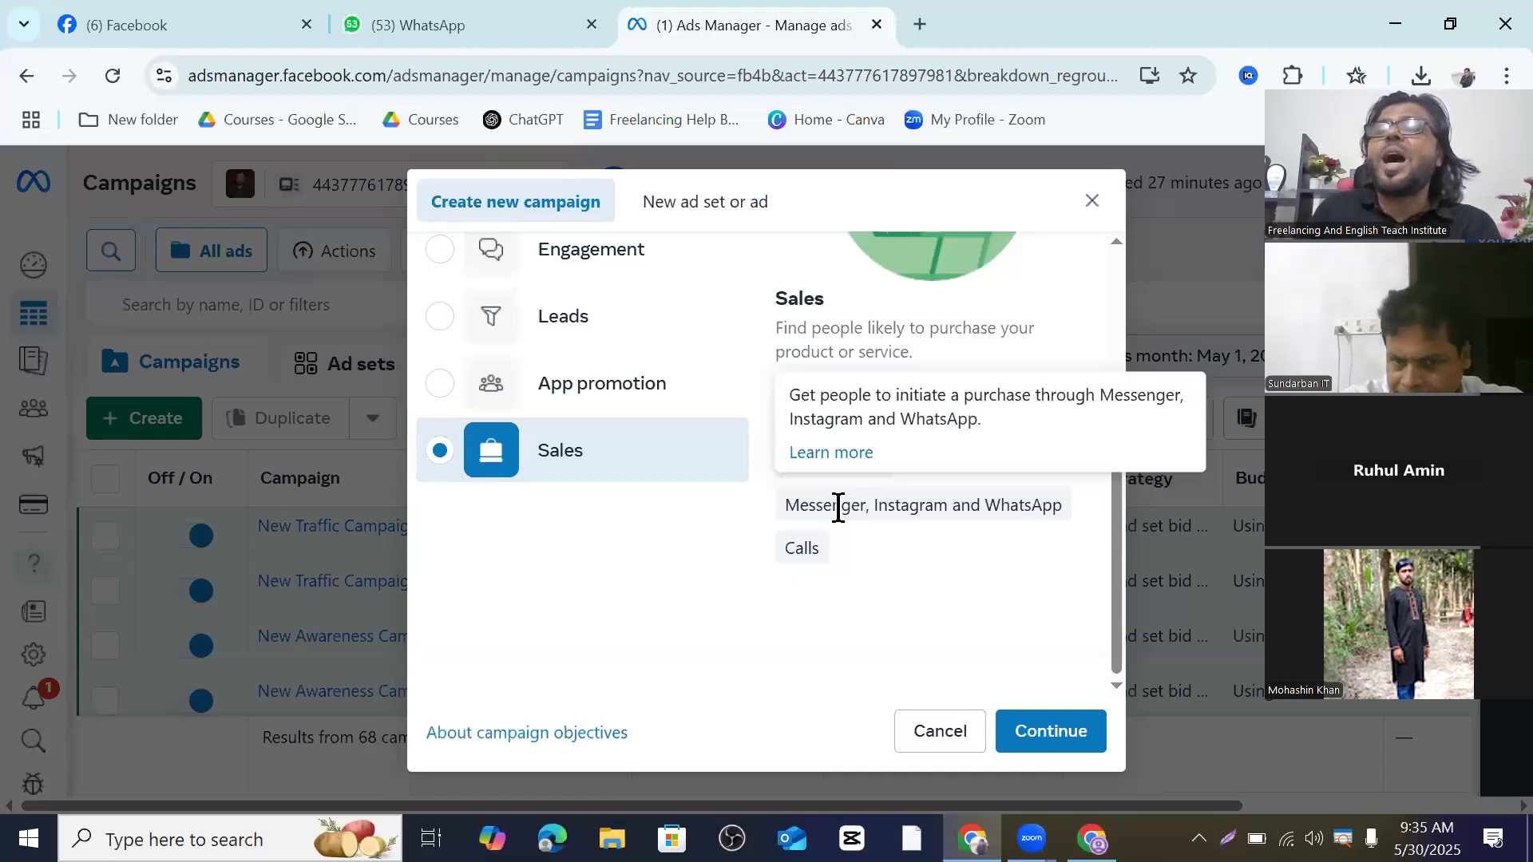
pyautogui.scroll(3, 844, 619)
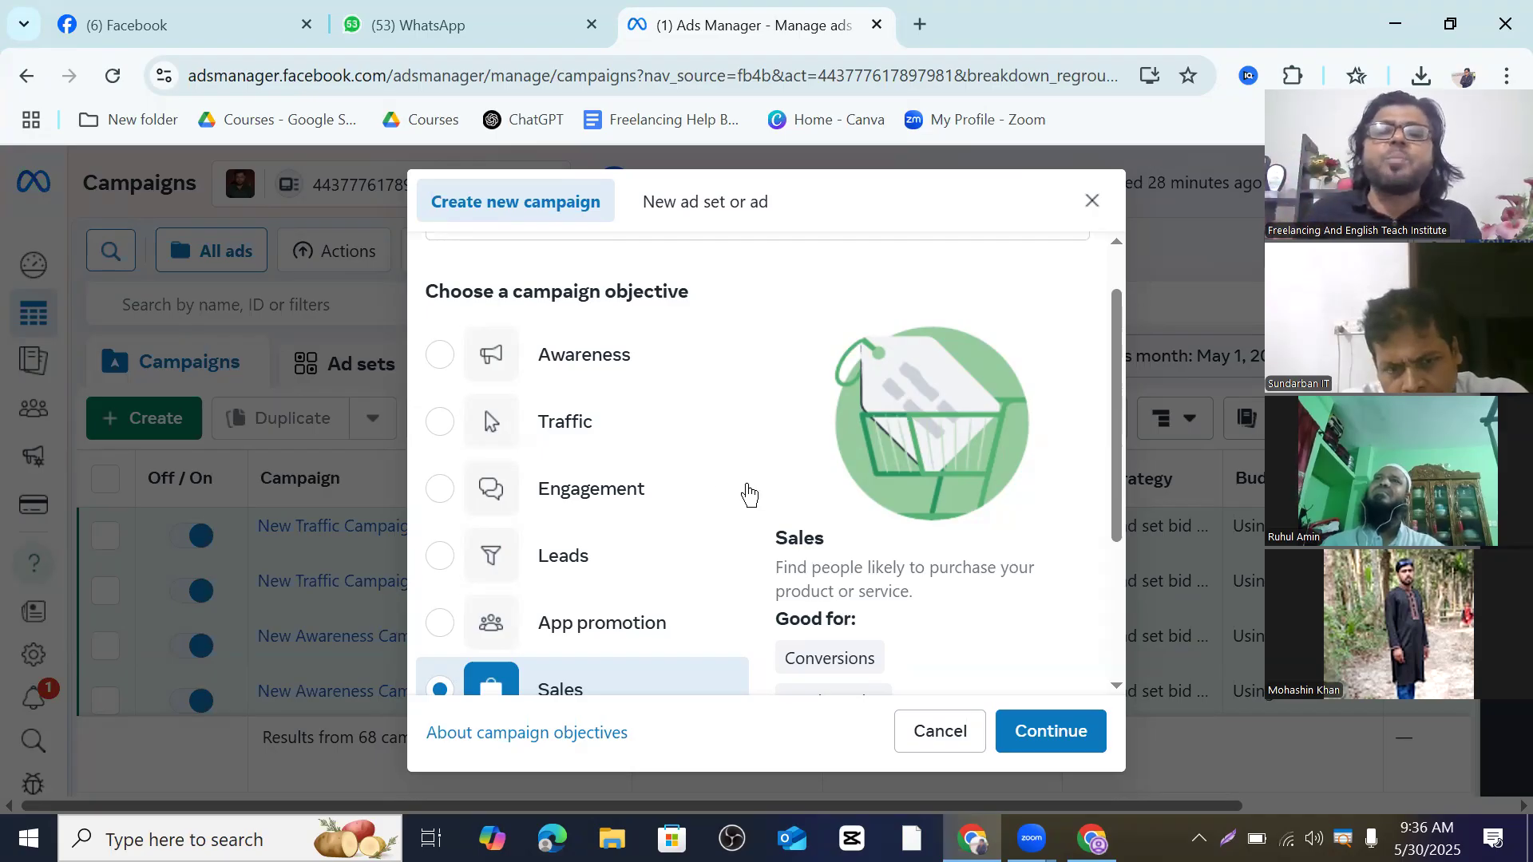
pyautogui.moveTo(615, 426)
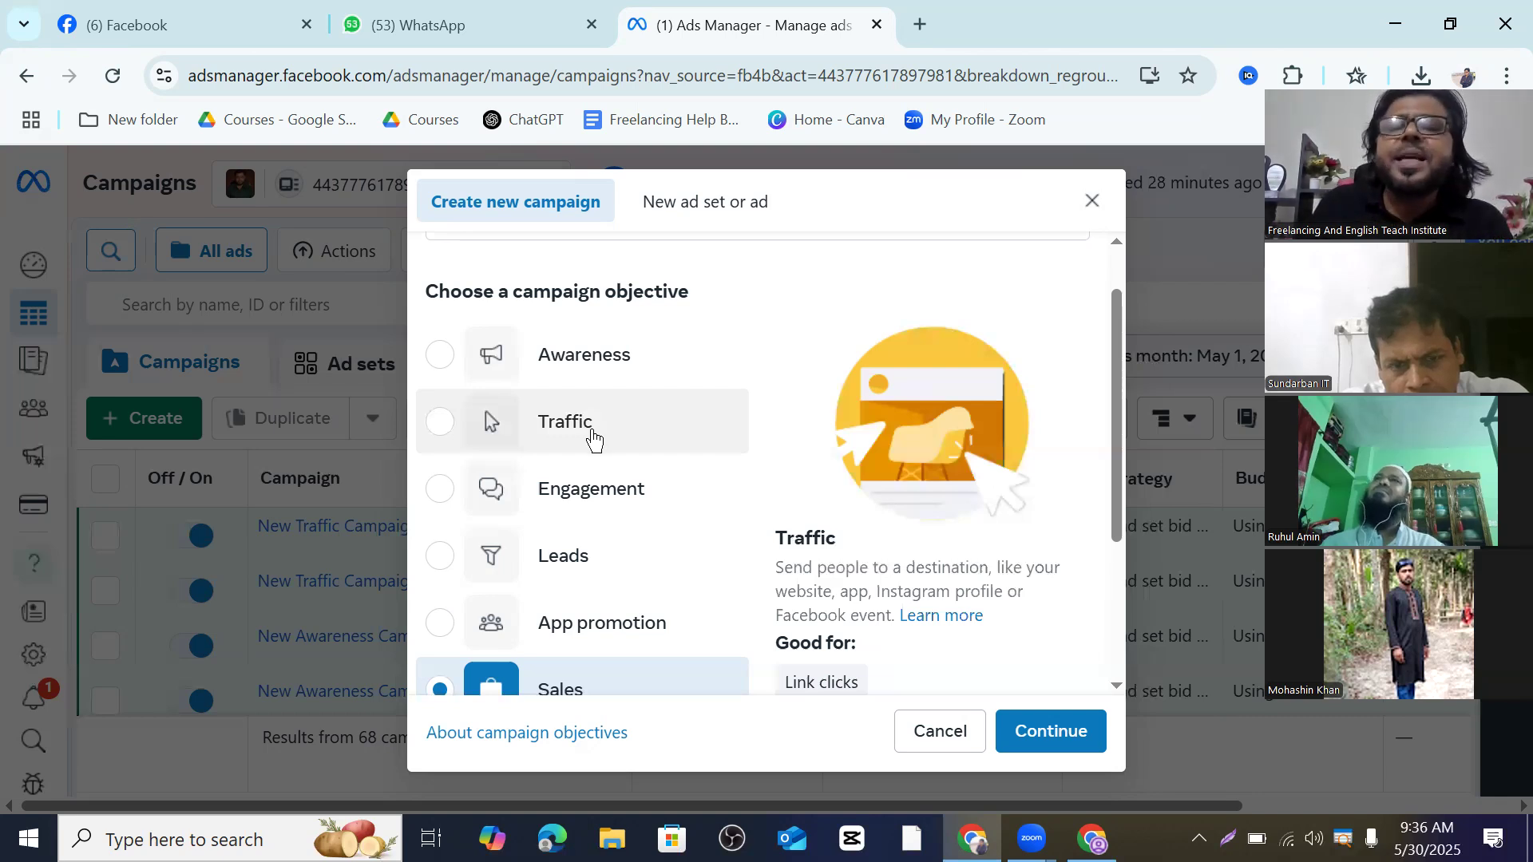
pyautogui.moveTo(590, 357)
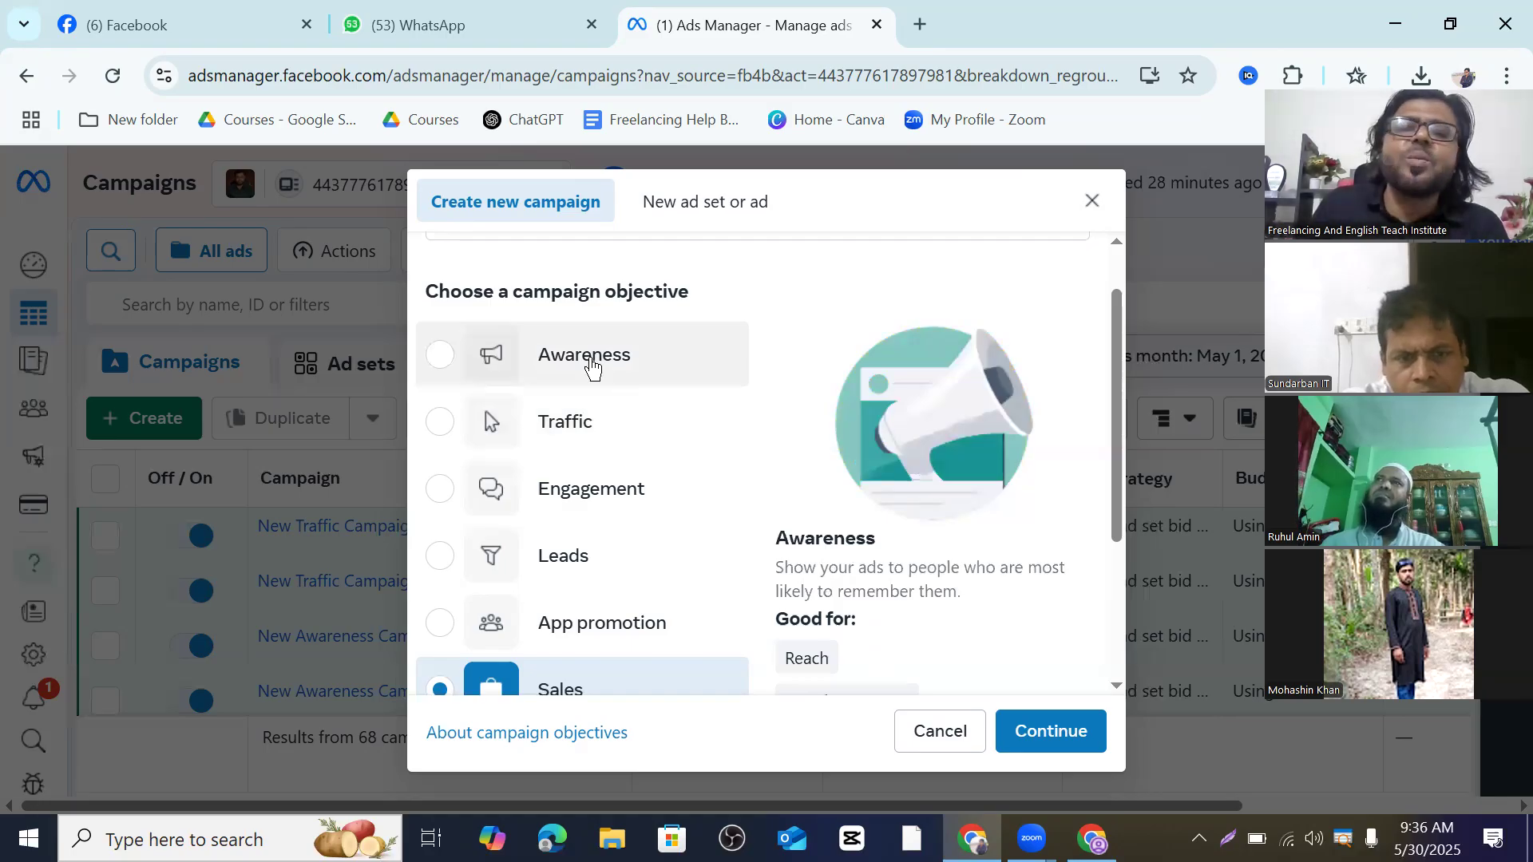
pyautogui.moveTo(591, 496)
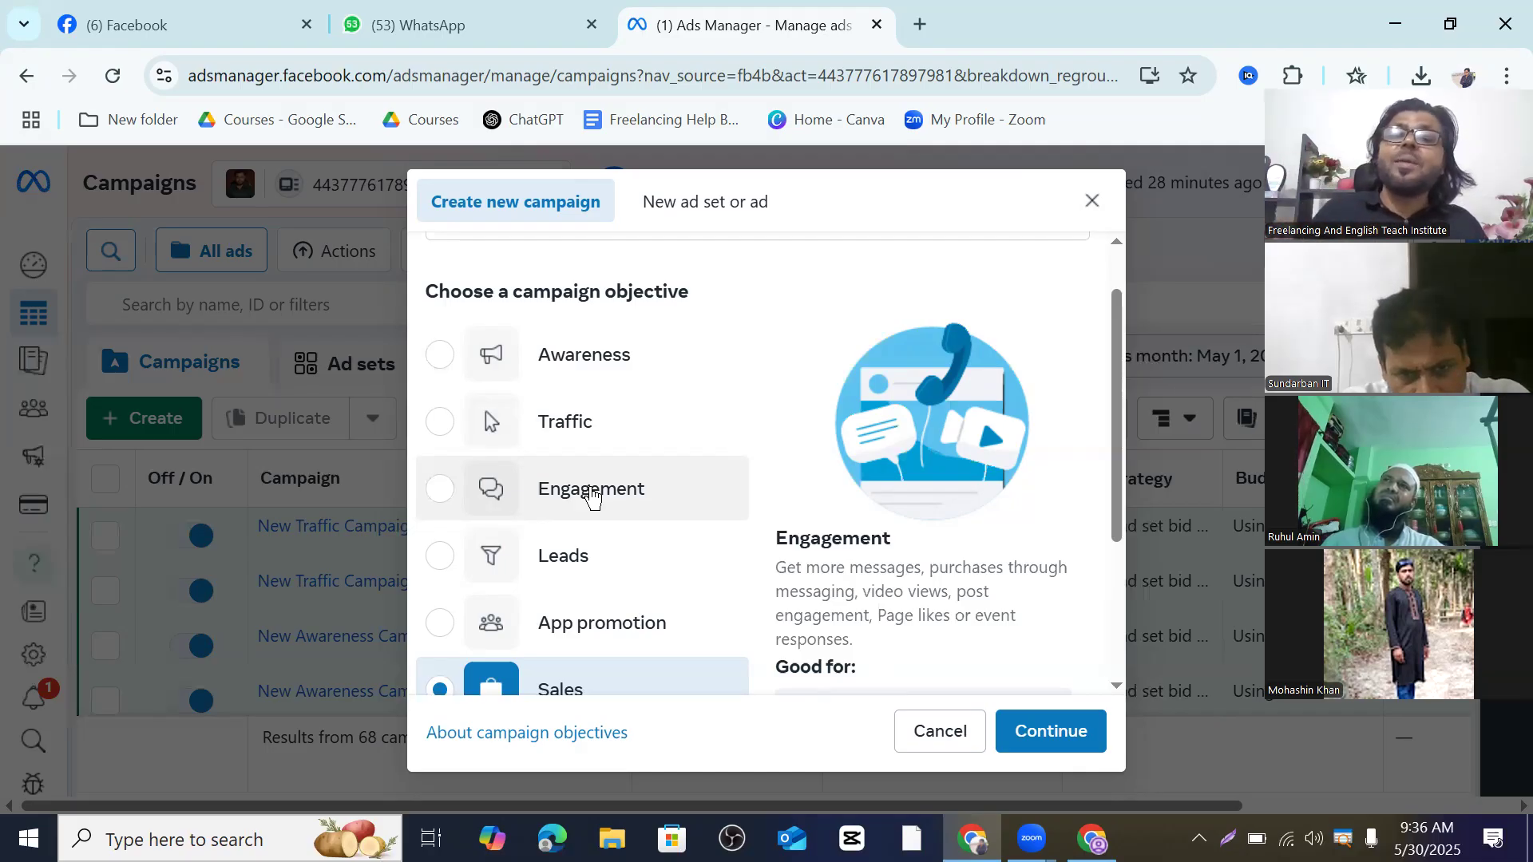
pyautogui.scroll(-2, 590, 495)
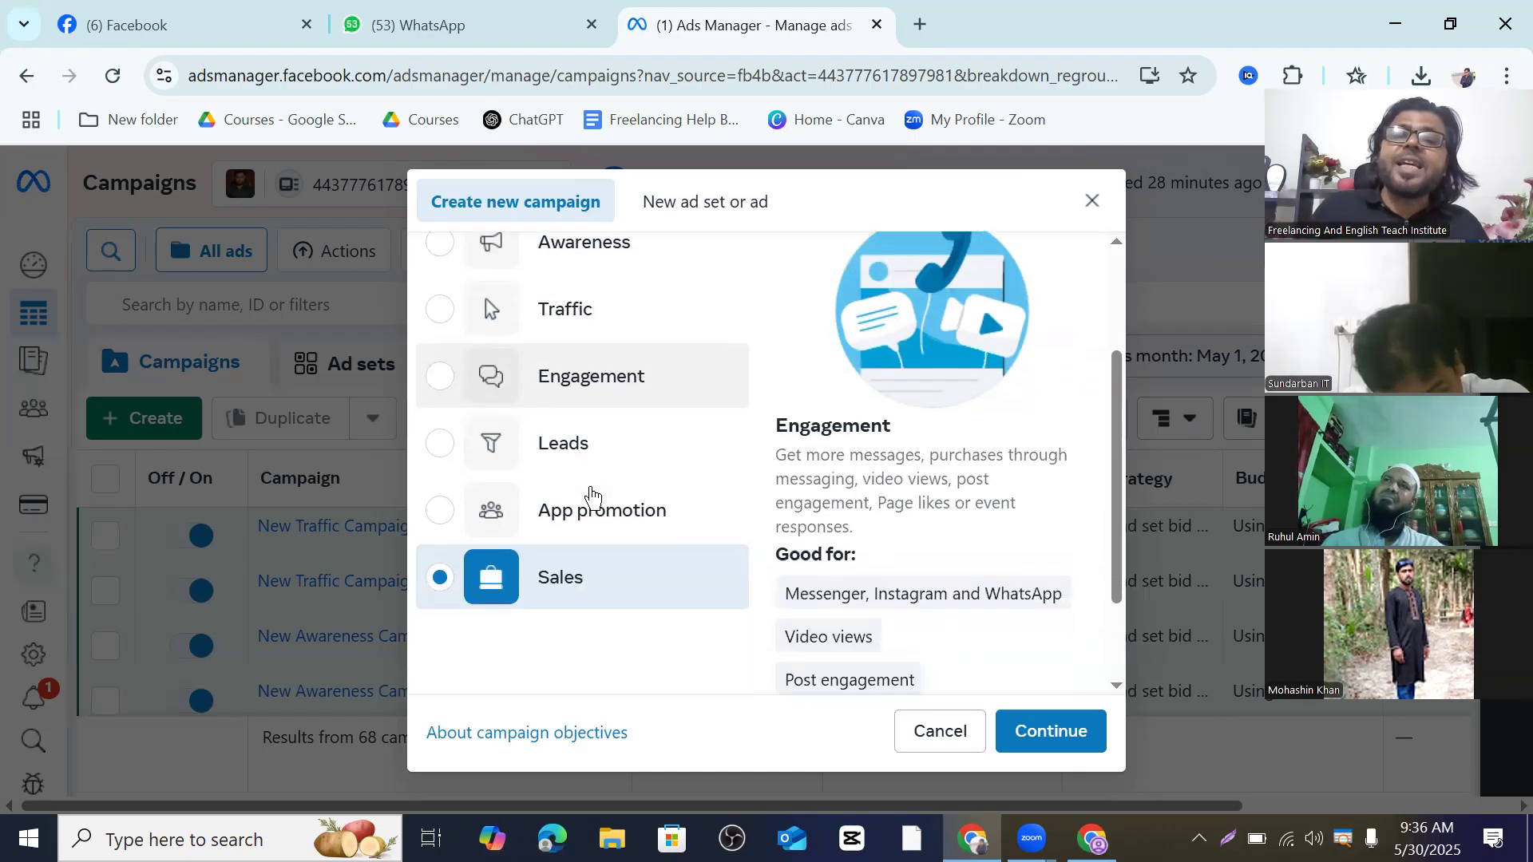
pyautogui.scroll(2, 591, 495)
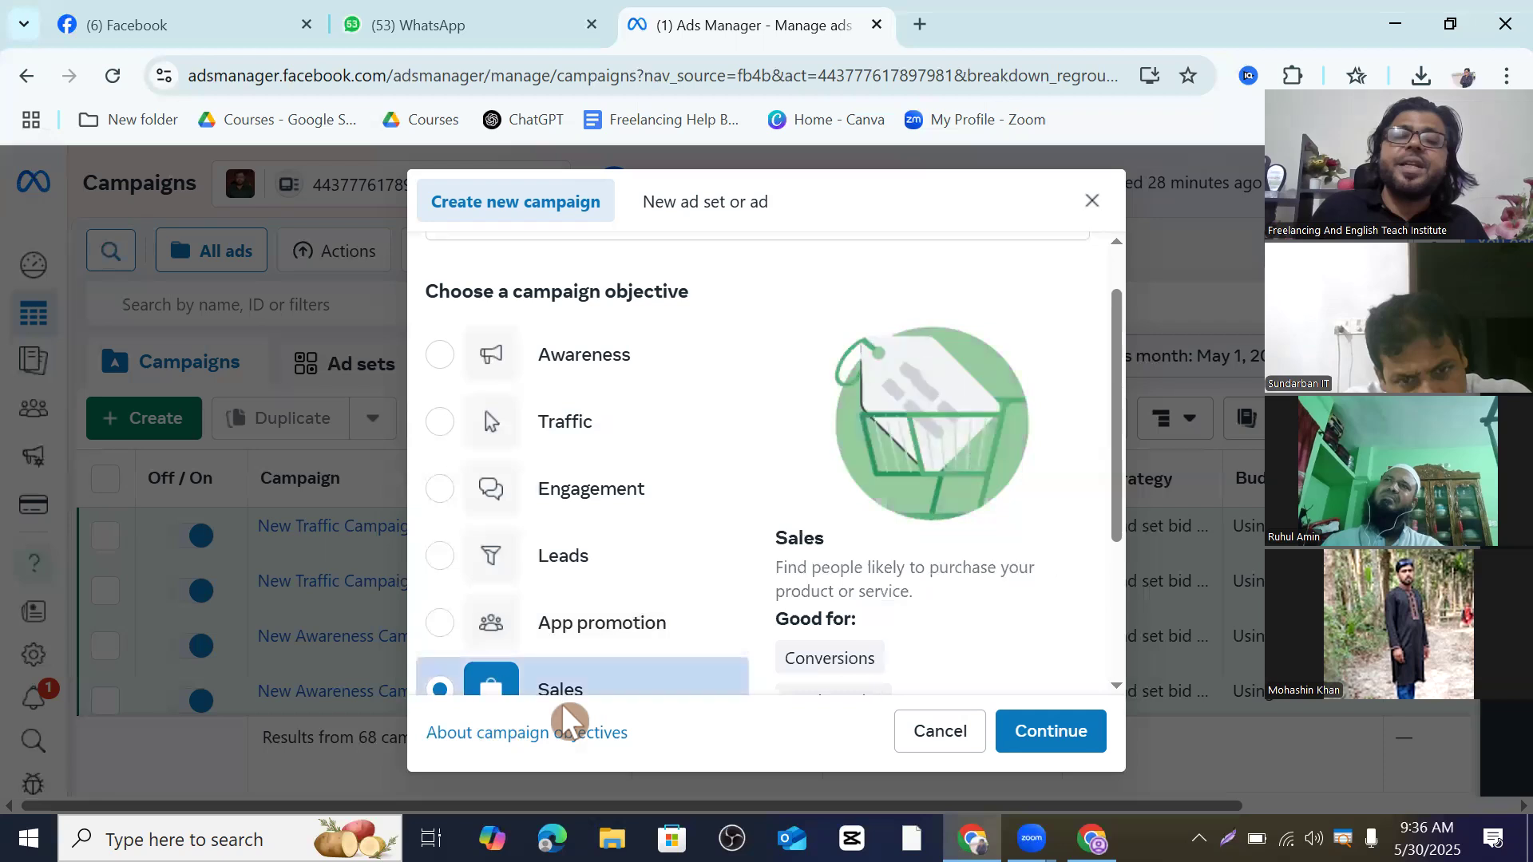
pyautogui.scroll(-2, 574, 688)
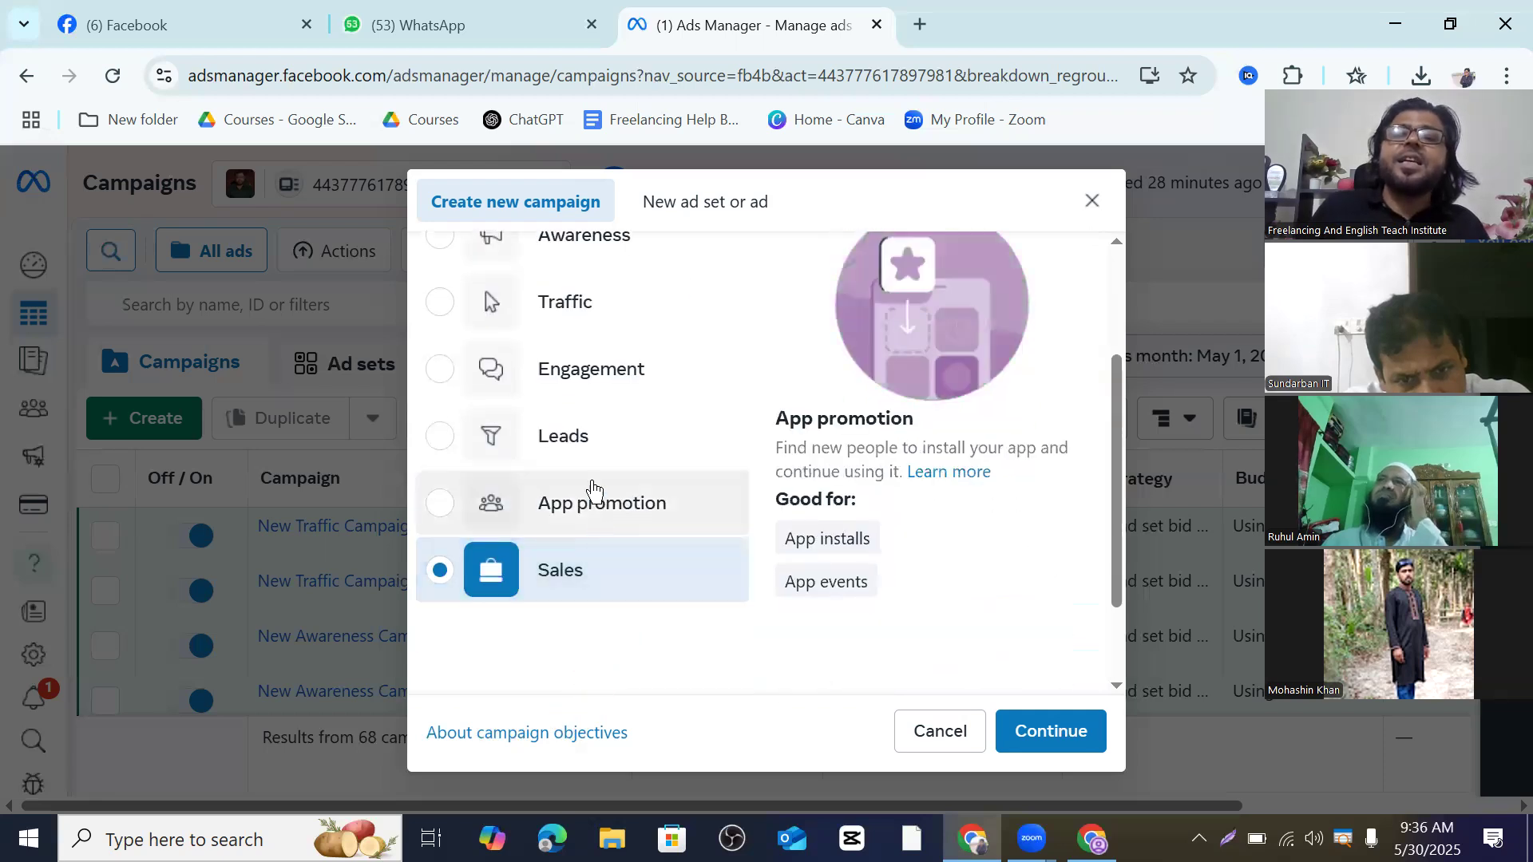
pyautogui.scroll(2, 603, 299)
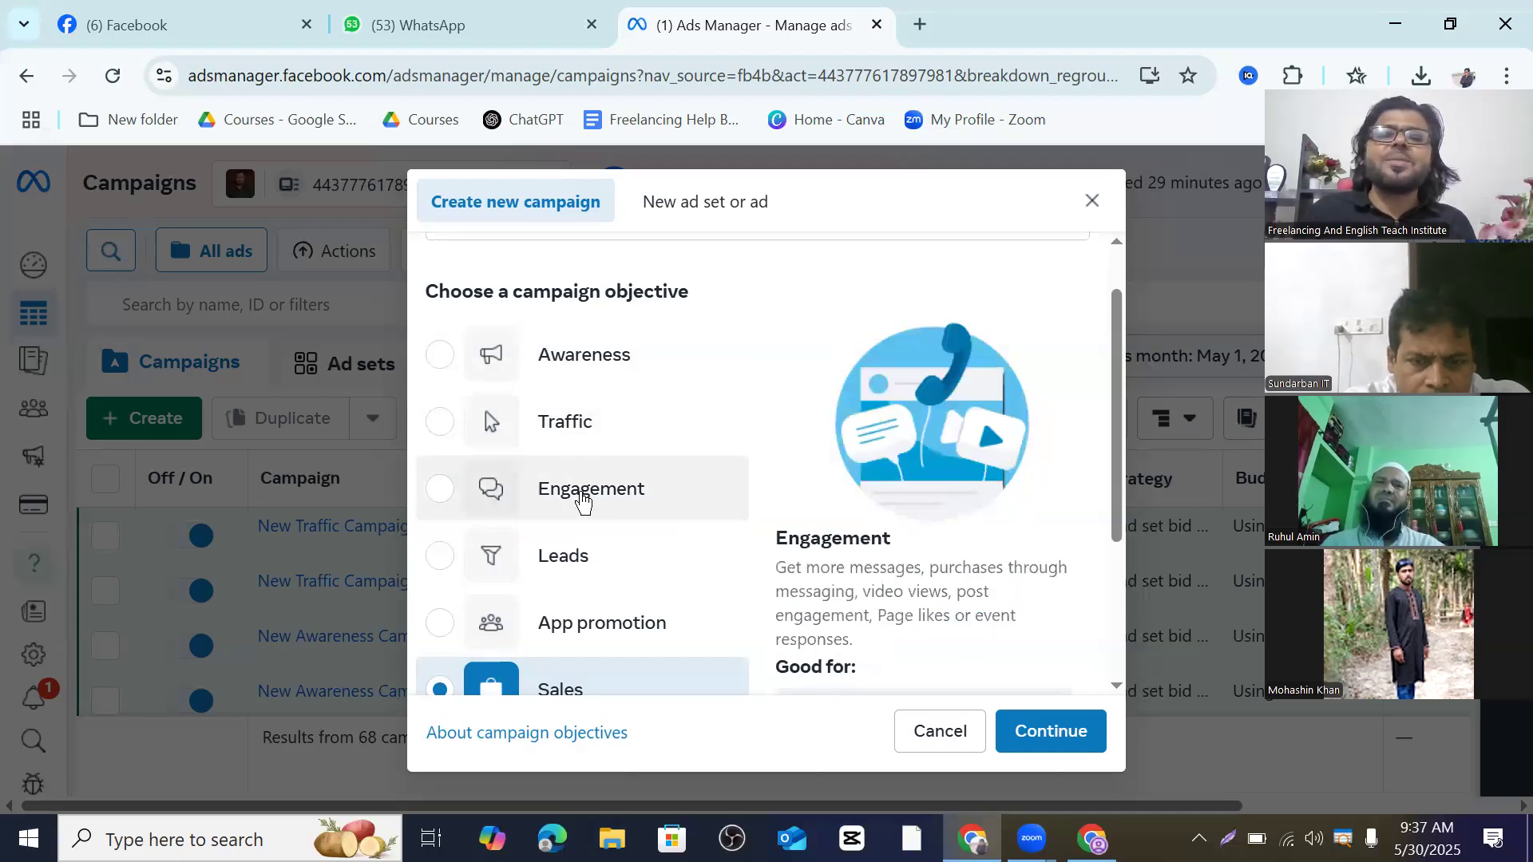
pyautogui.scroll(-2, 591, 655)
pyautogui.scroll(2, 605, 591)
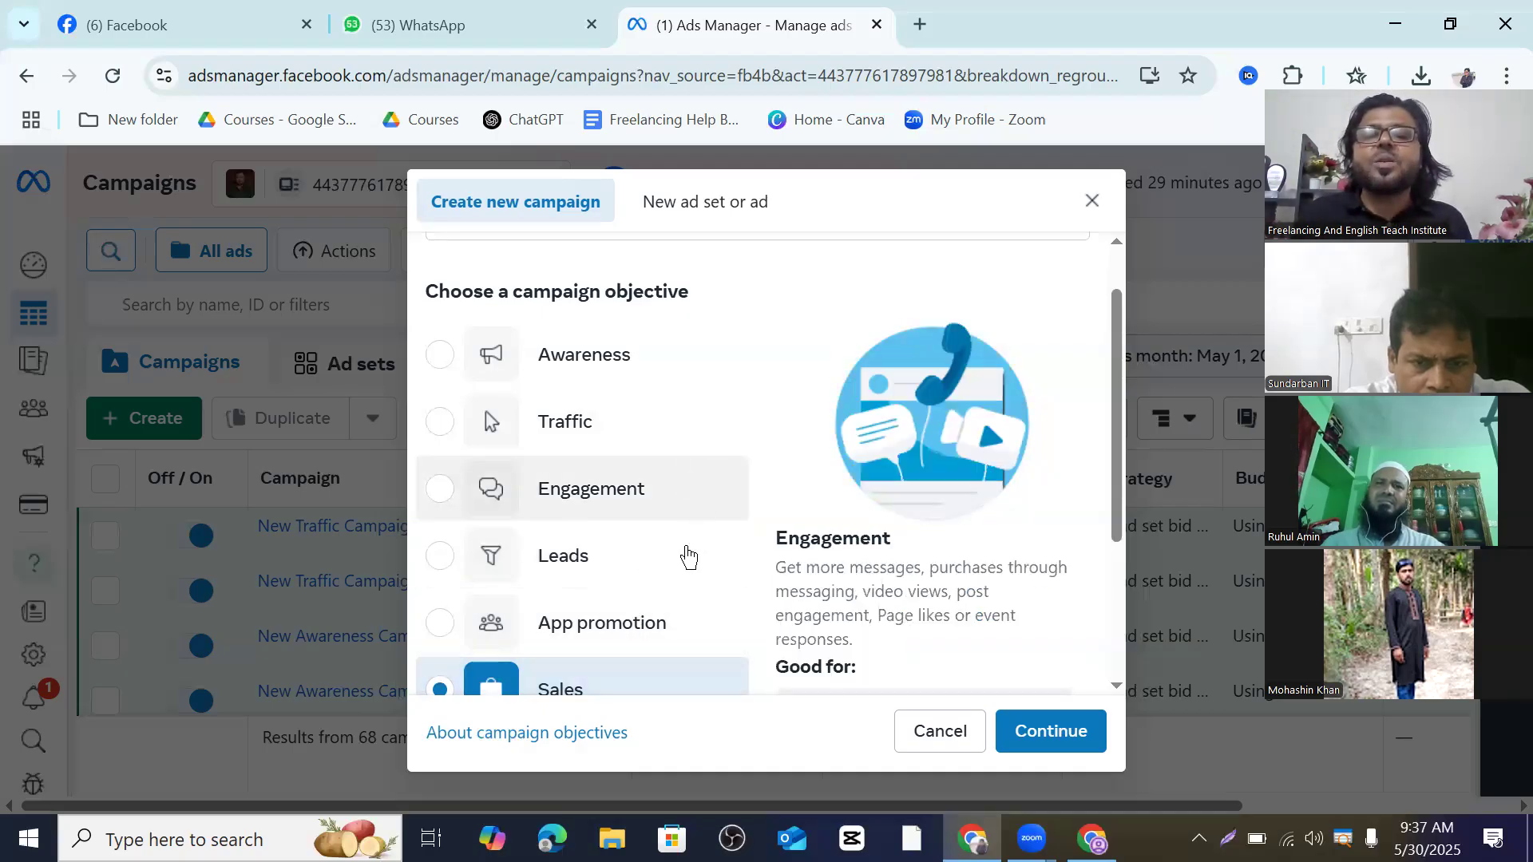
pyautogui.scroll(-2, 636, 665)
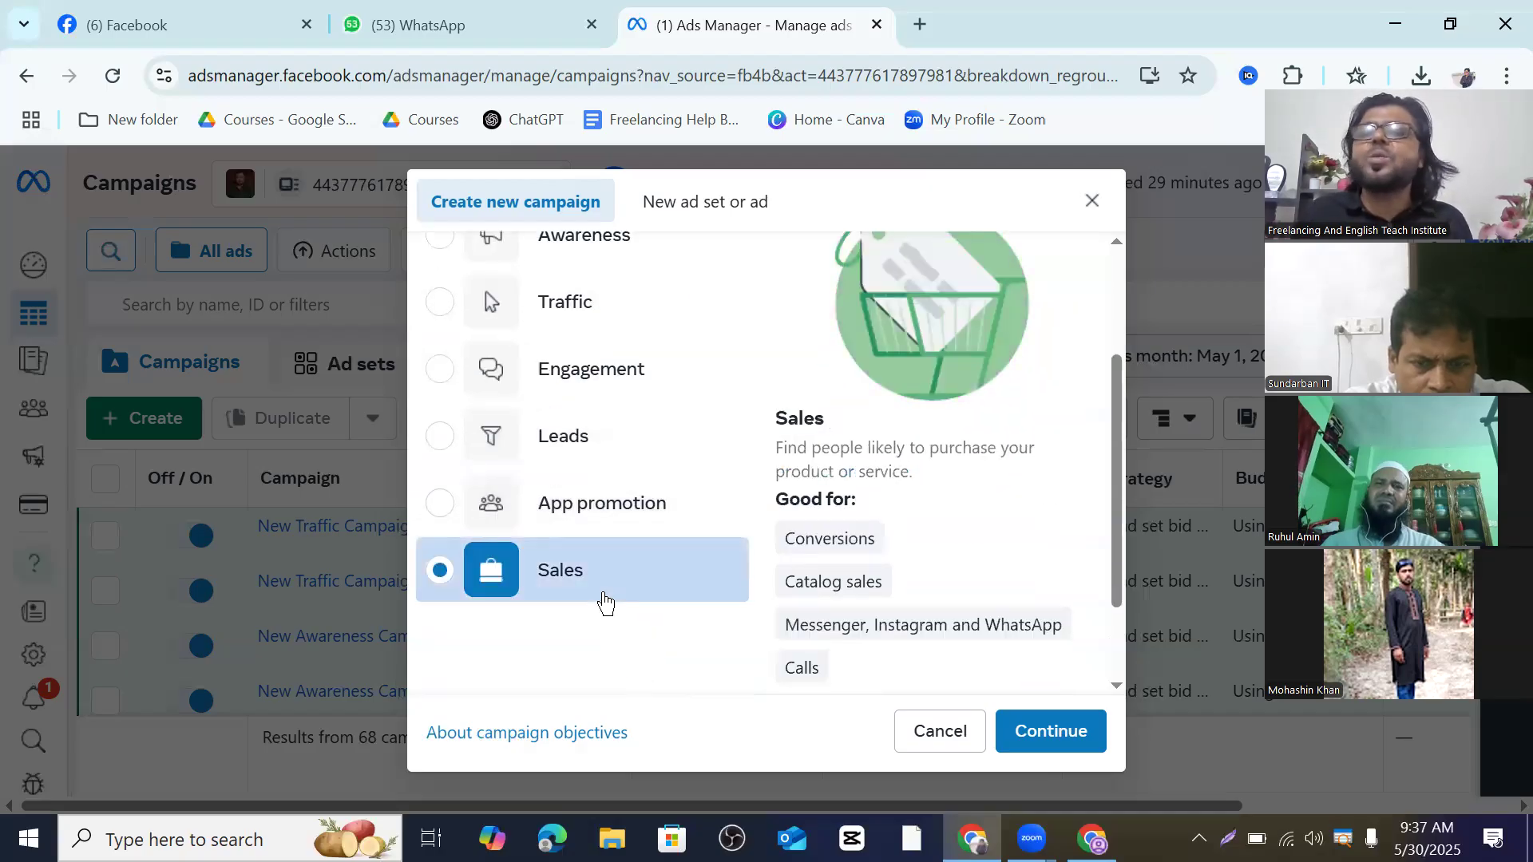
pyautogui.scroll(2, 604, 601)
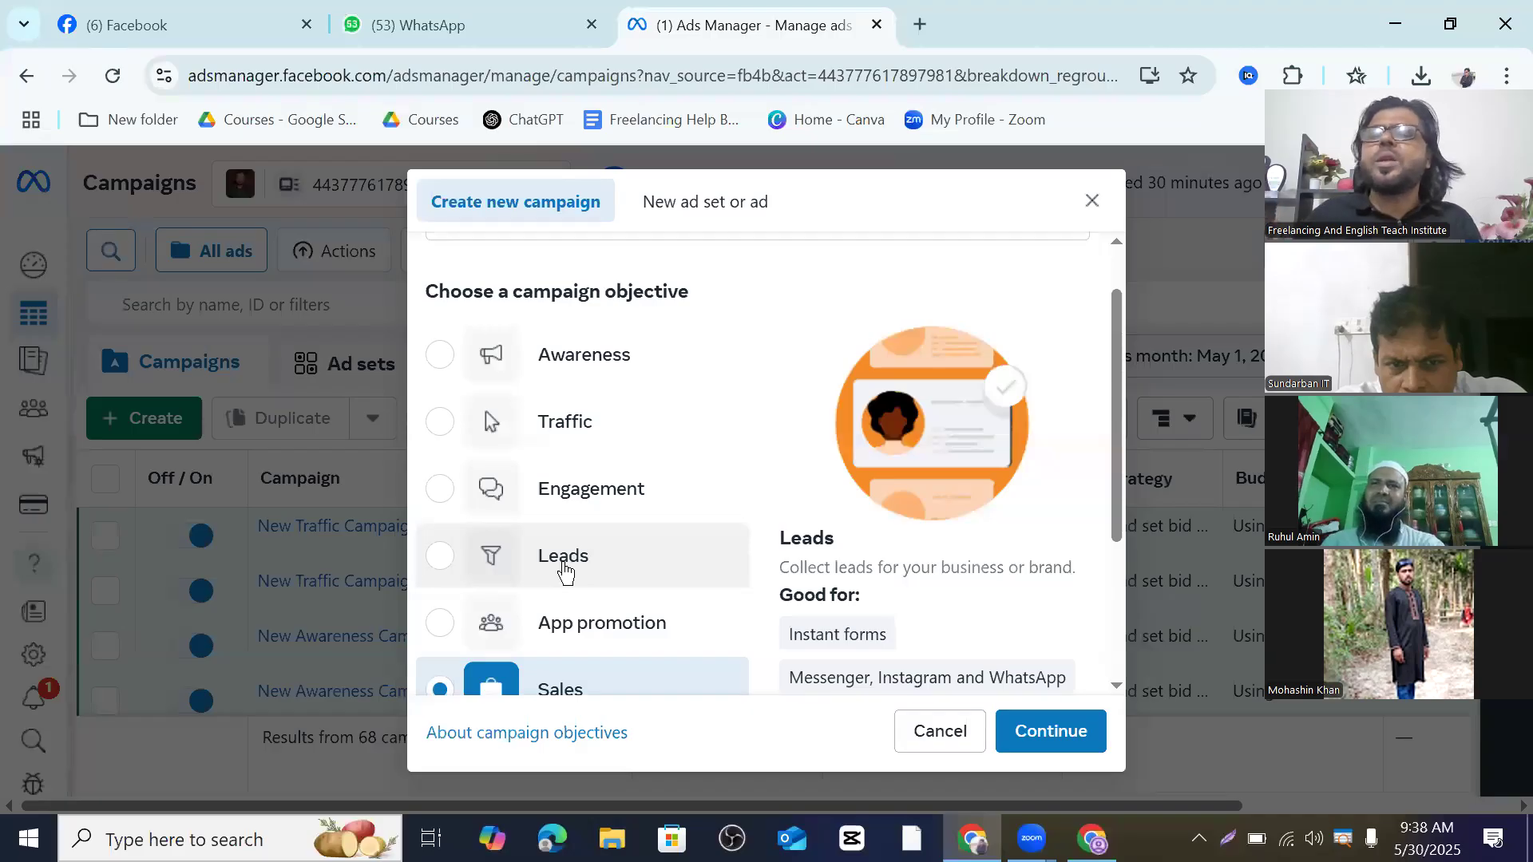
pyautogui.scroll(-1, 545, 572)
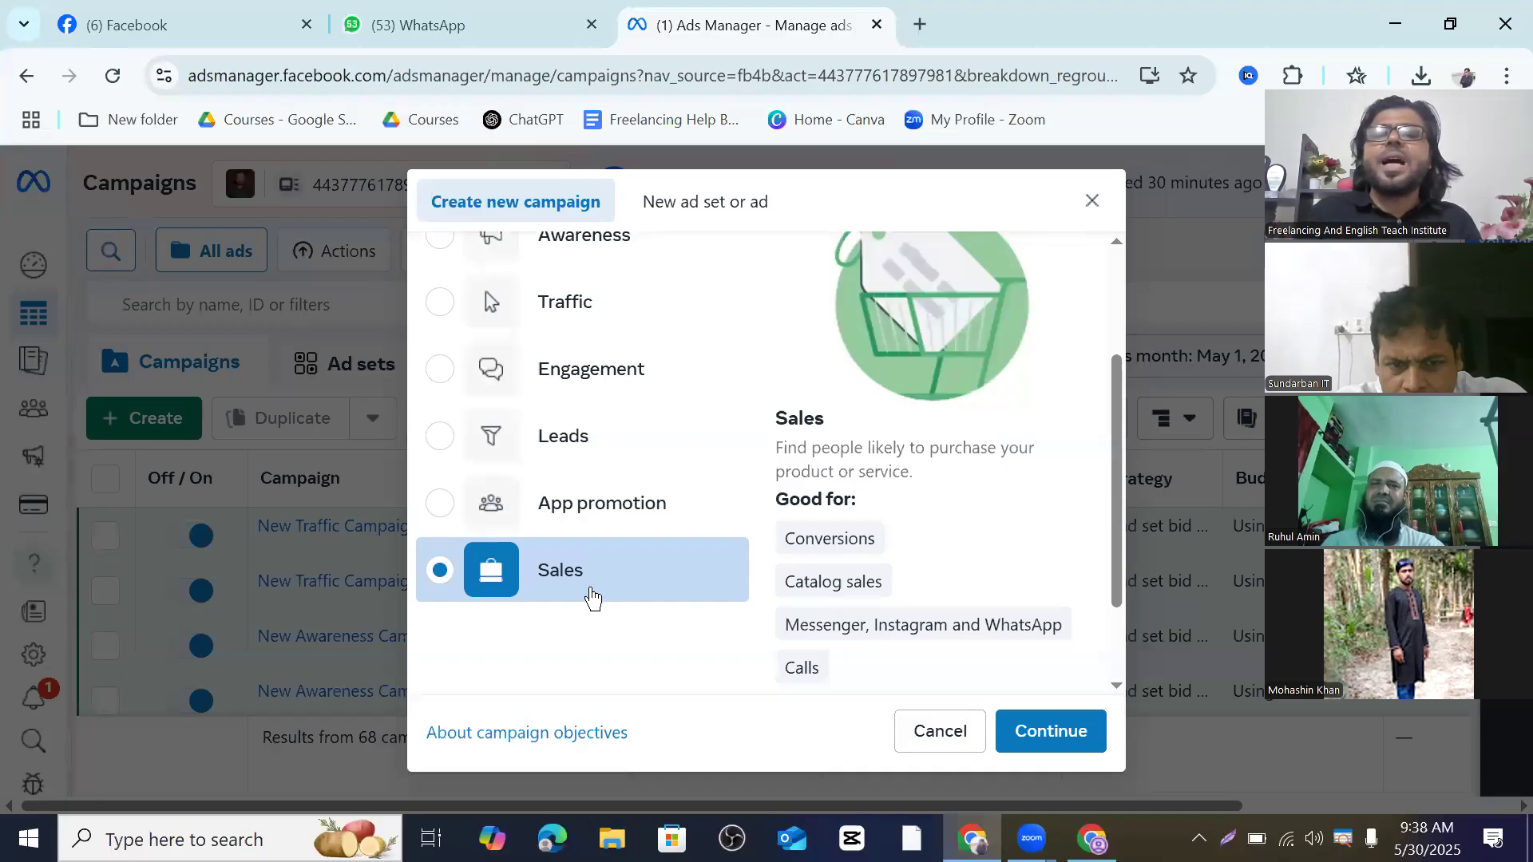
pyautogui.scroll(1, 607, 586)
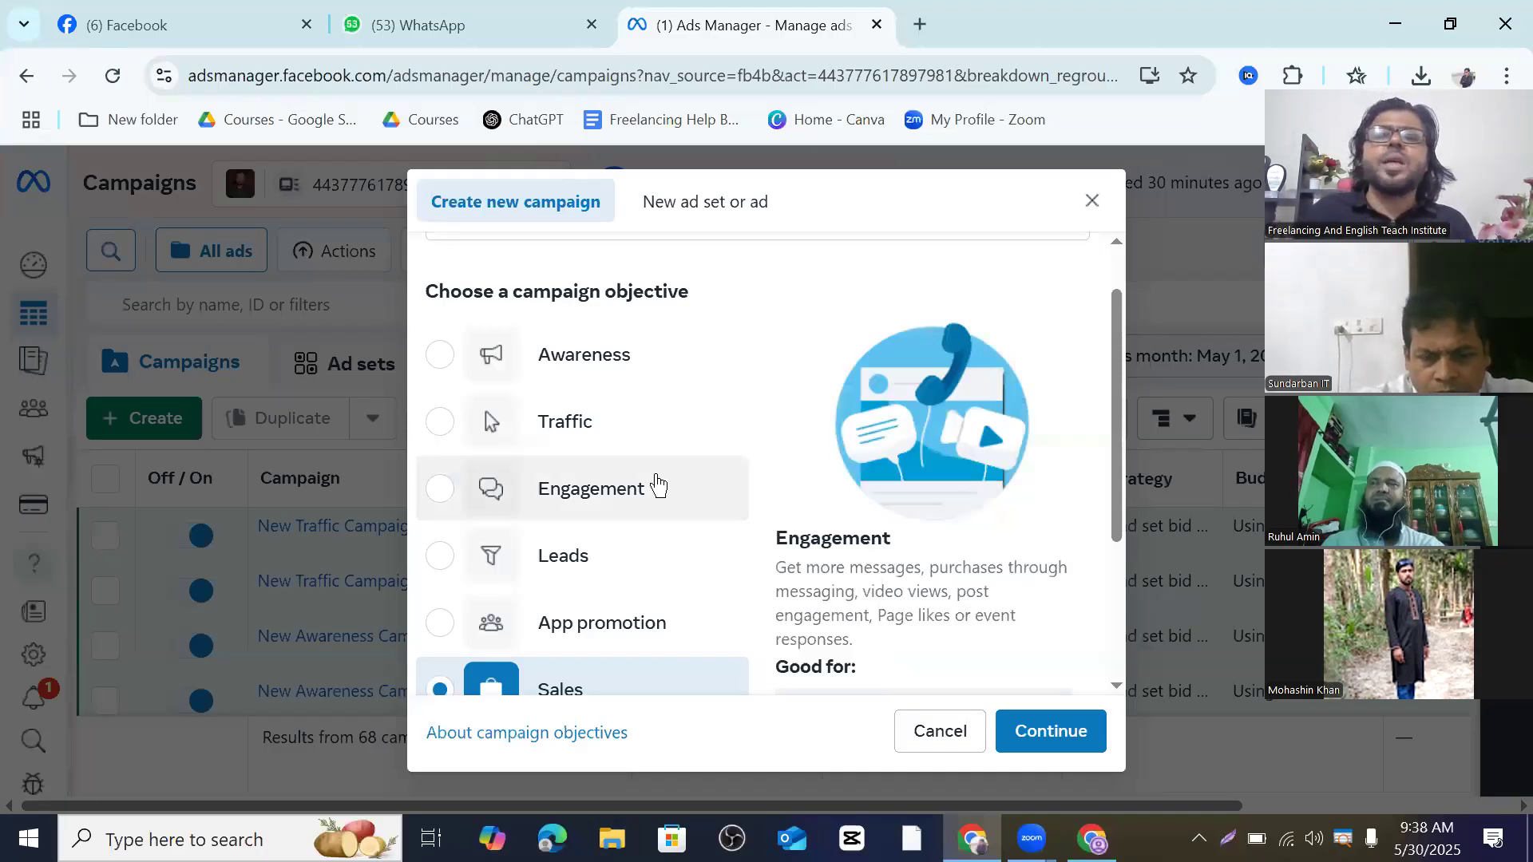
pyautogui.scroll(-2, 656, 485)
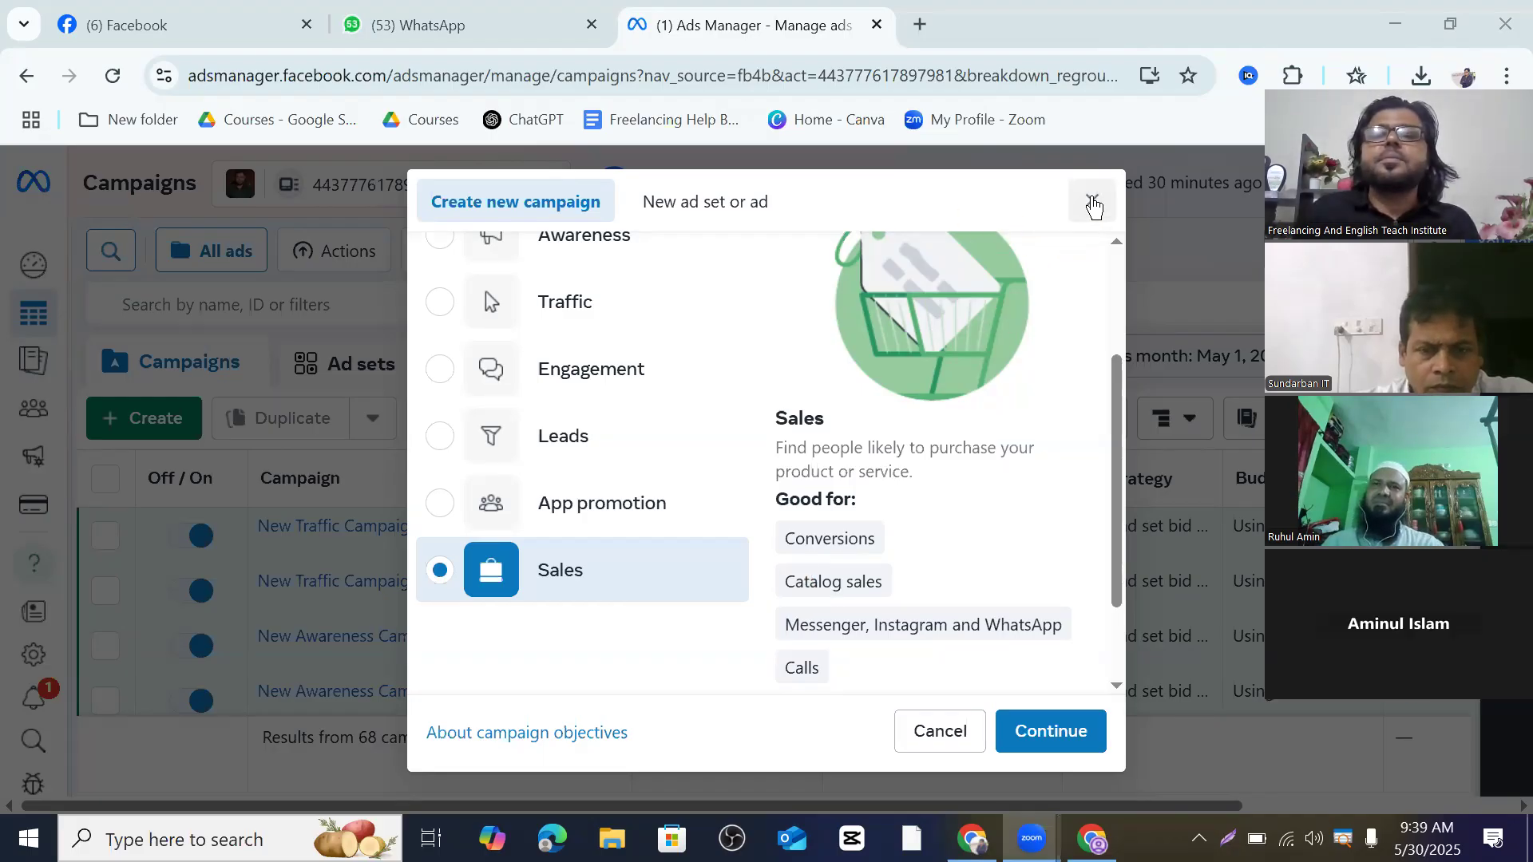
# - Close the Create new campaign dialog without continuing, back to the Campaigns list
pyautogui.click(1093, 206)
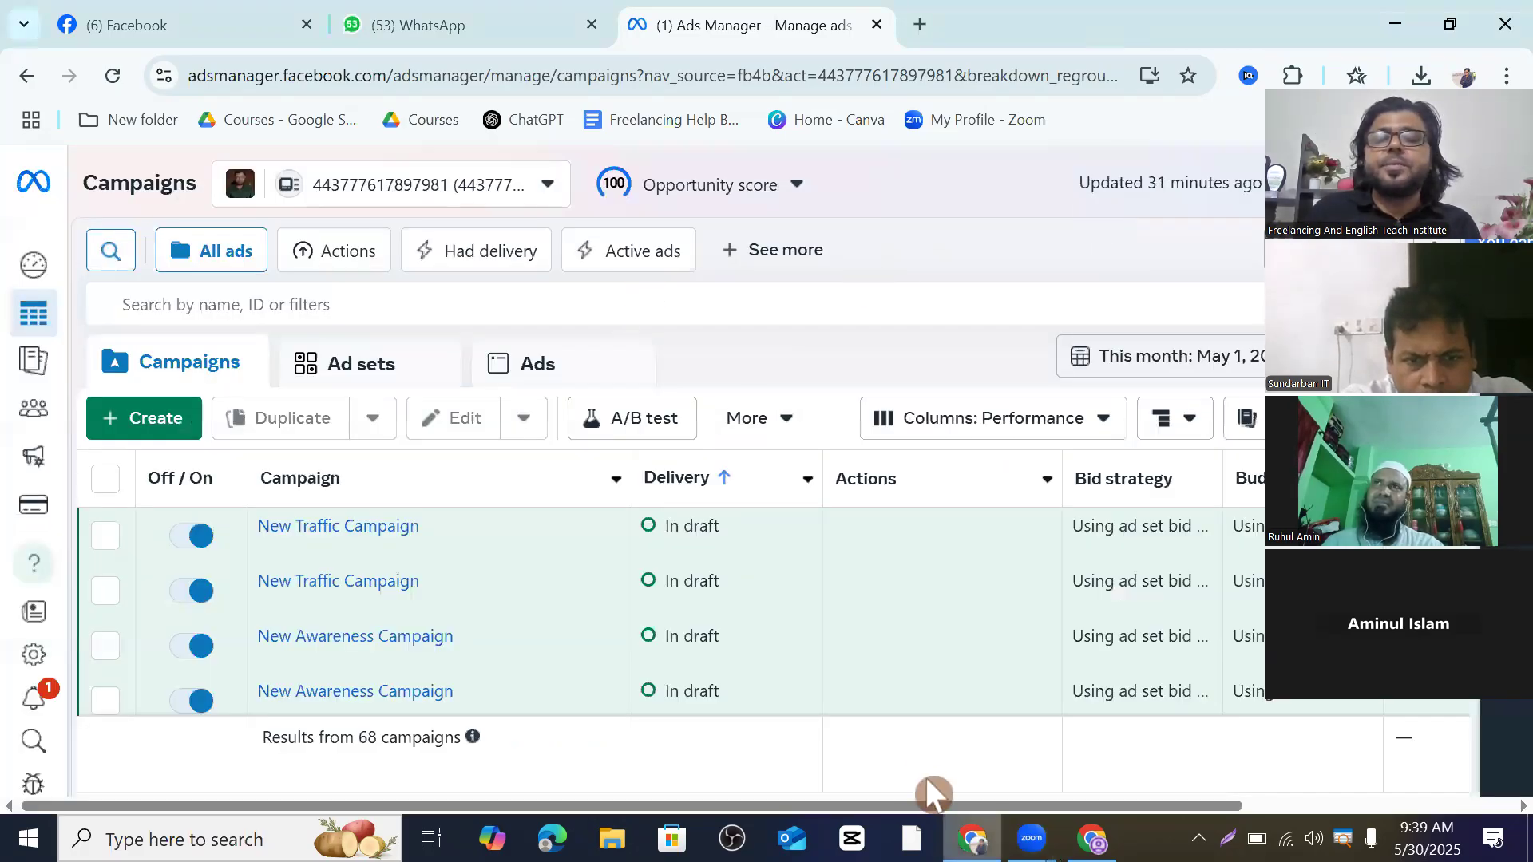
pyautogui.moveTo(972, 838)
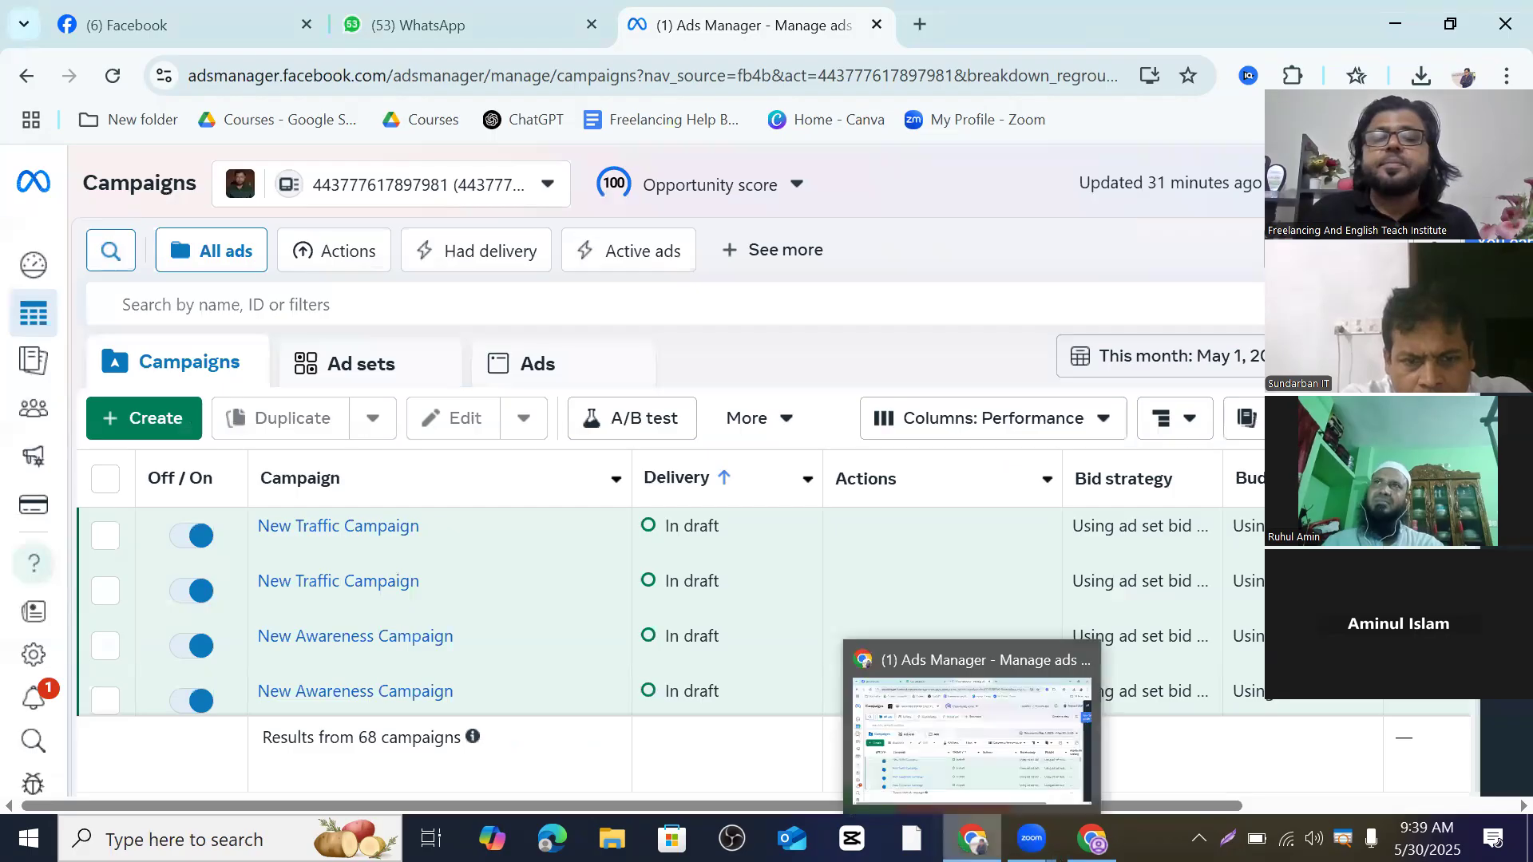